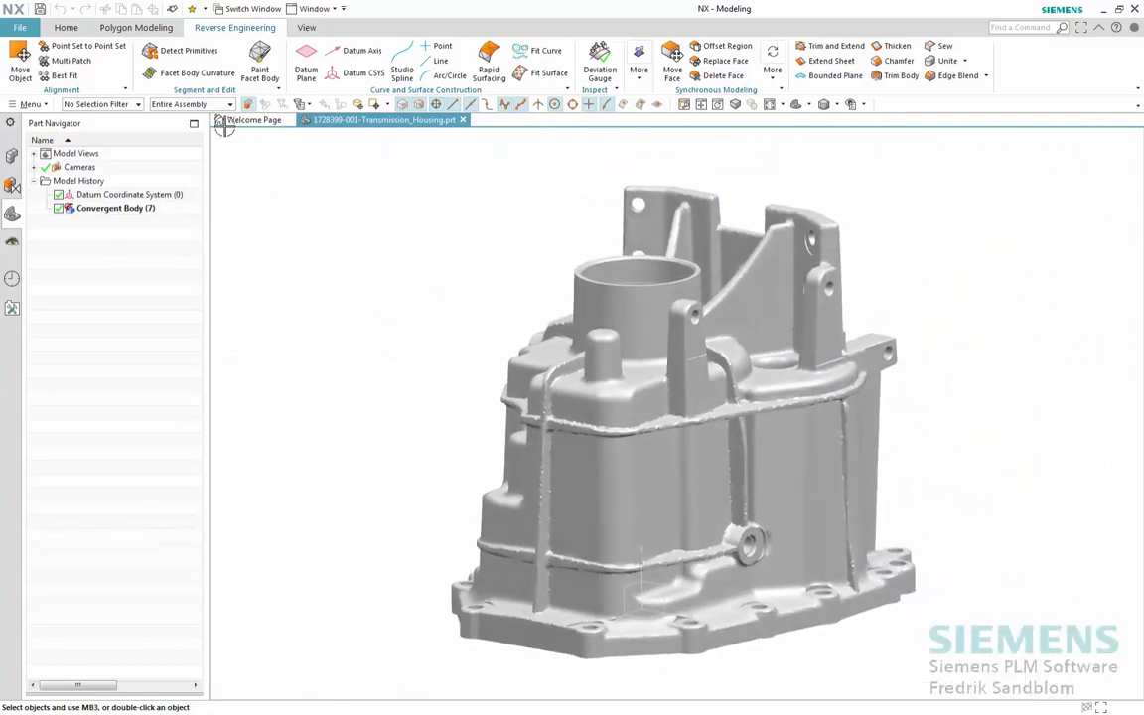
# - Start a Snip by Region and select the chamfer facets inside the cylindrical boss's rim using the Tangent Facets method
pyautogui.click(157, 33)
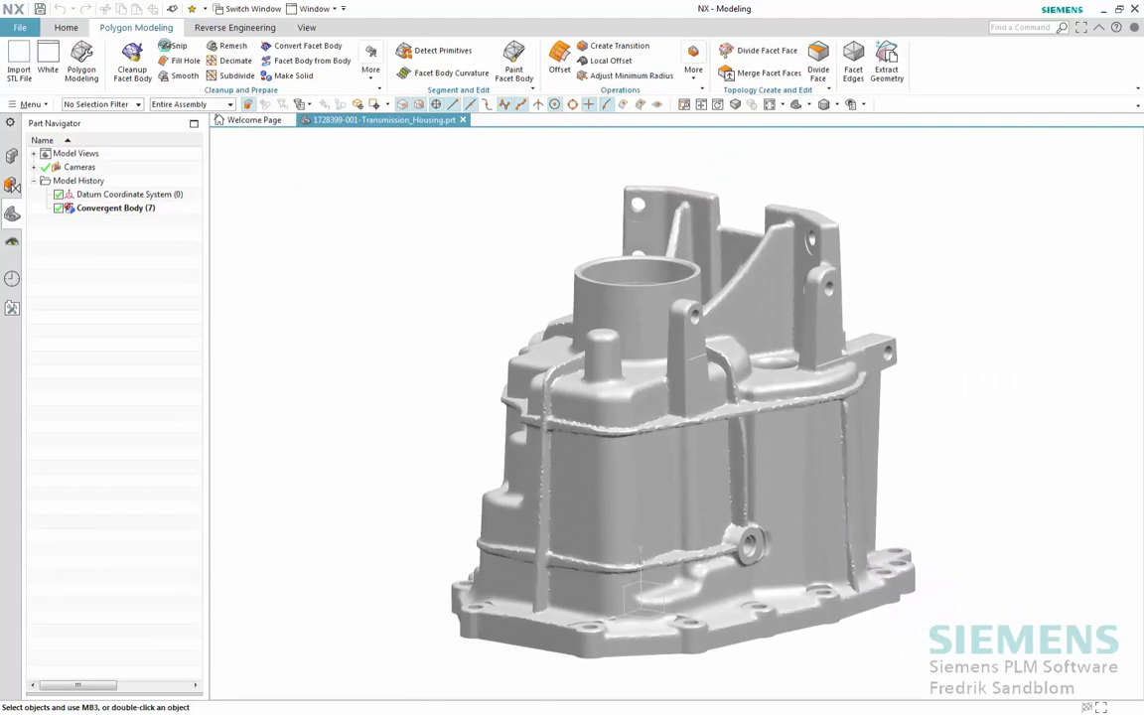
pyautogui.click(174, 46)
pyautogui.click(475, 105)
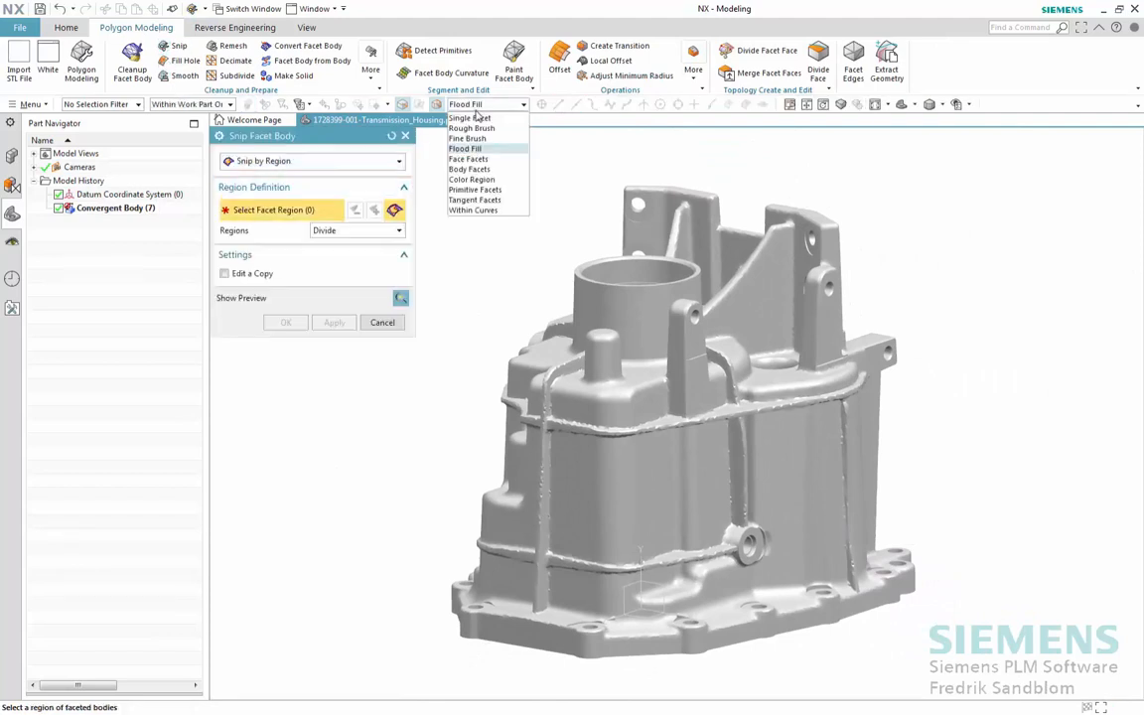
pyautogui.click(475, 199)
pyautogui.scroll(6, 635, 288)
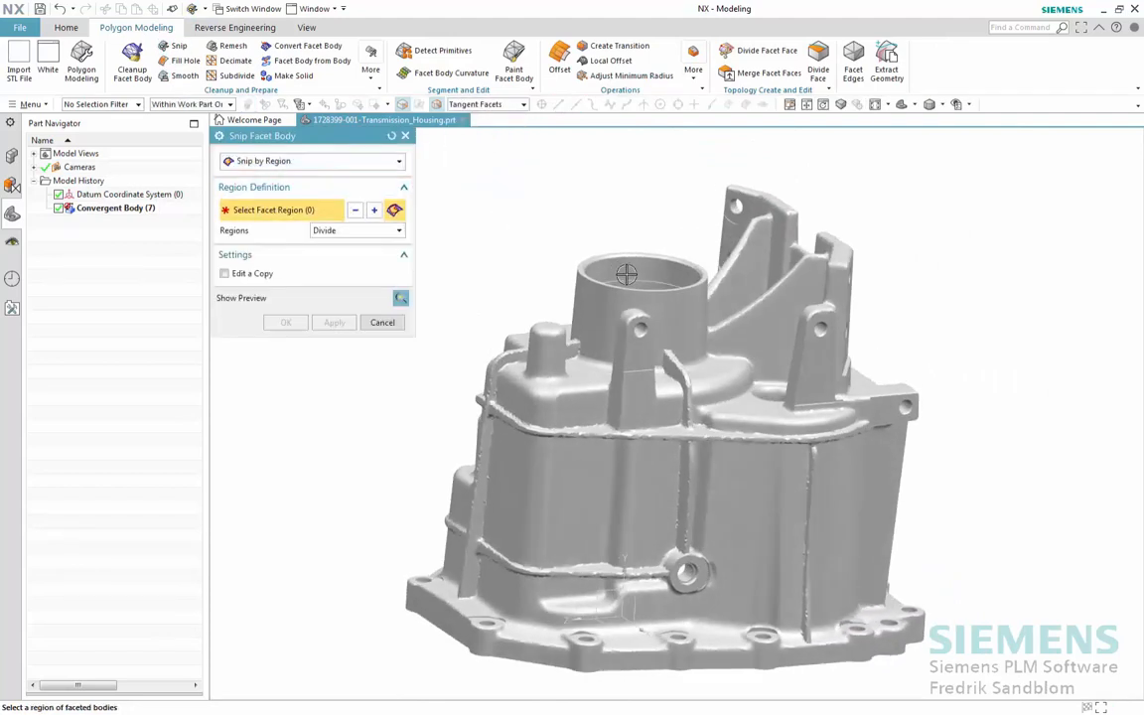
pyautogui.scroll(3, 636, 291)
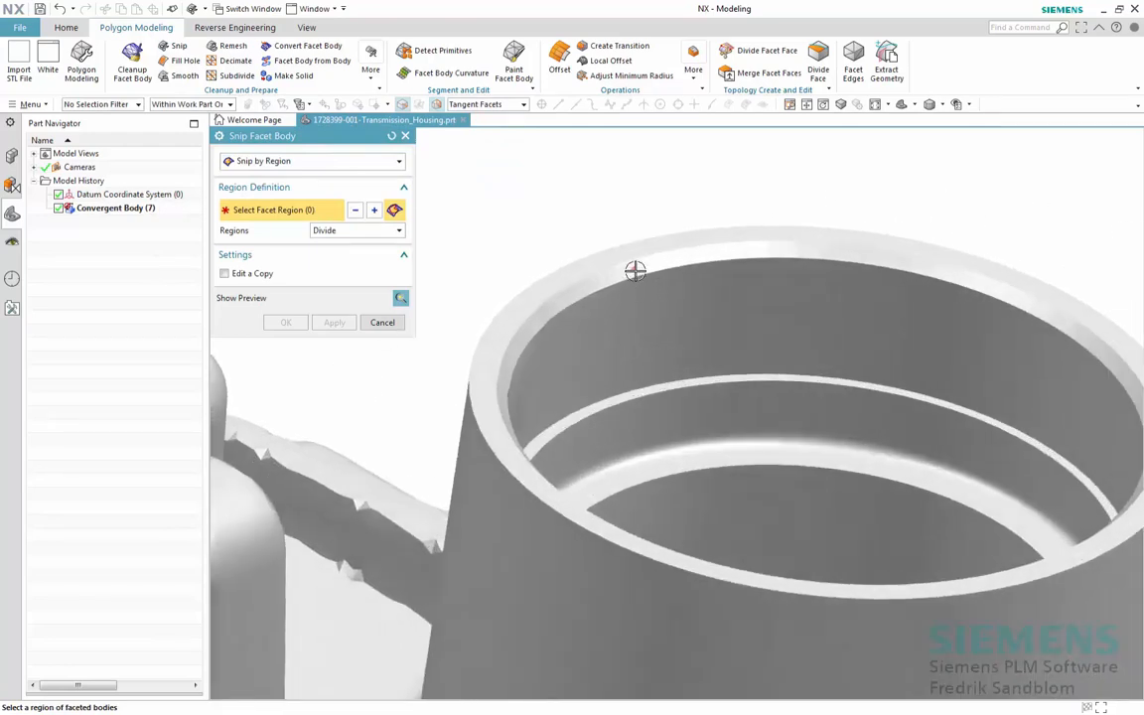
pyautogui.click(669, 298)
pyautogui.scroll(5, 669, 299)
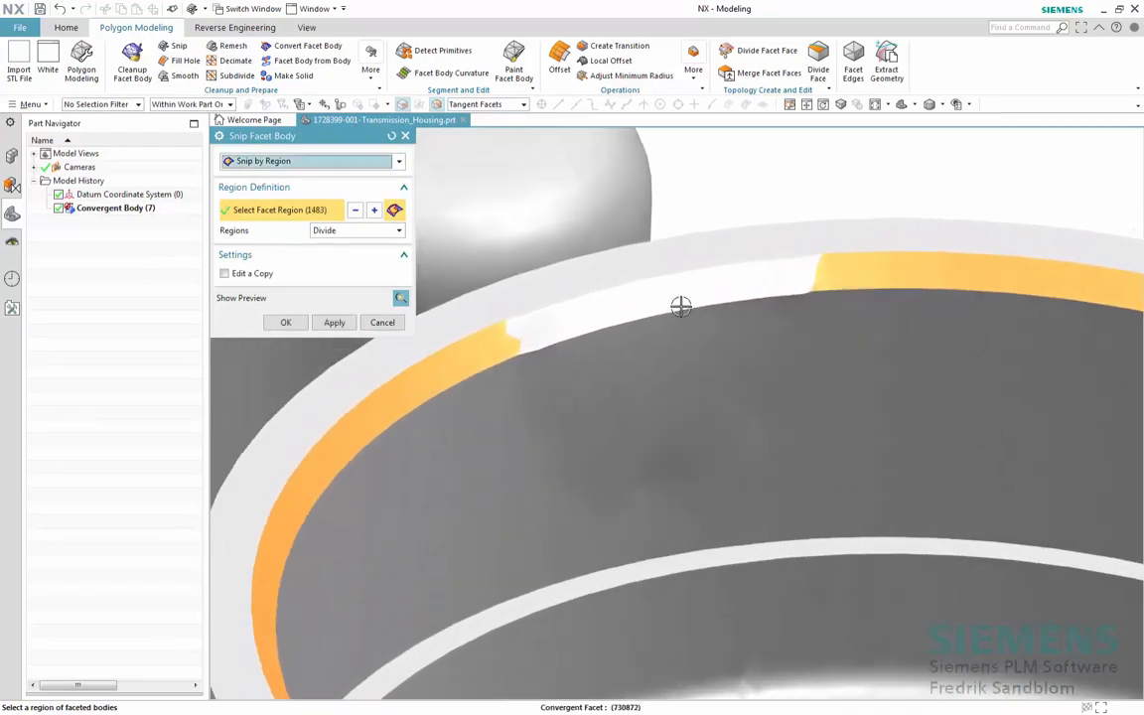
pyautogui.click(678, 300)
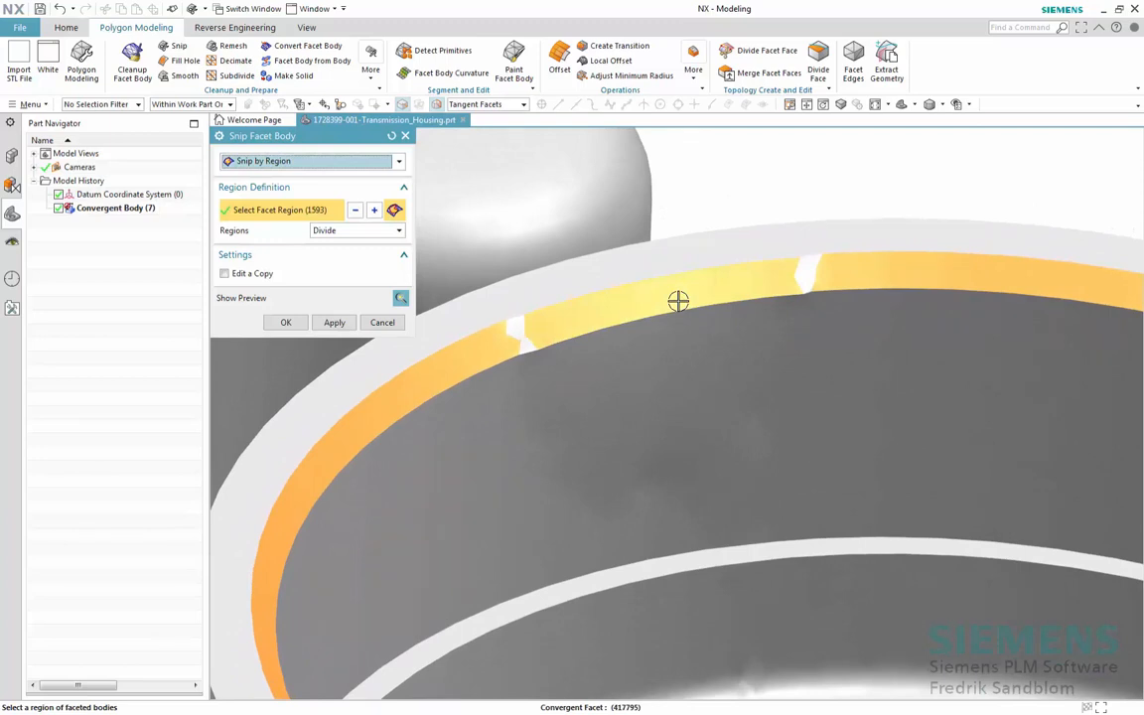
# - Add the two missing gaps in the rim chamfer to the facet region with the Rough Brush
pyautogui.click(484, 105)
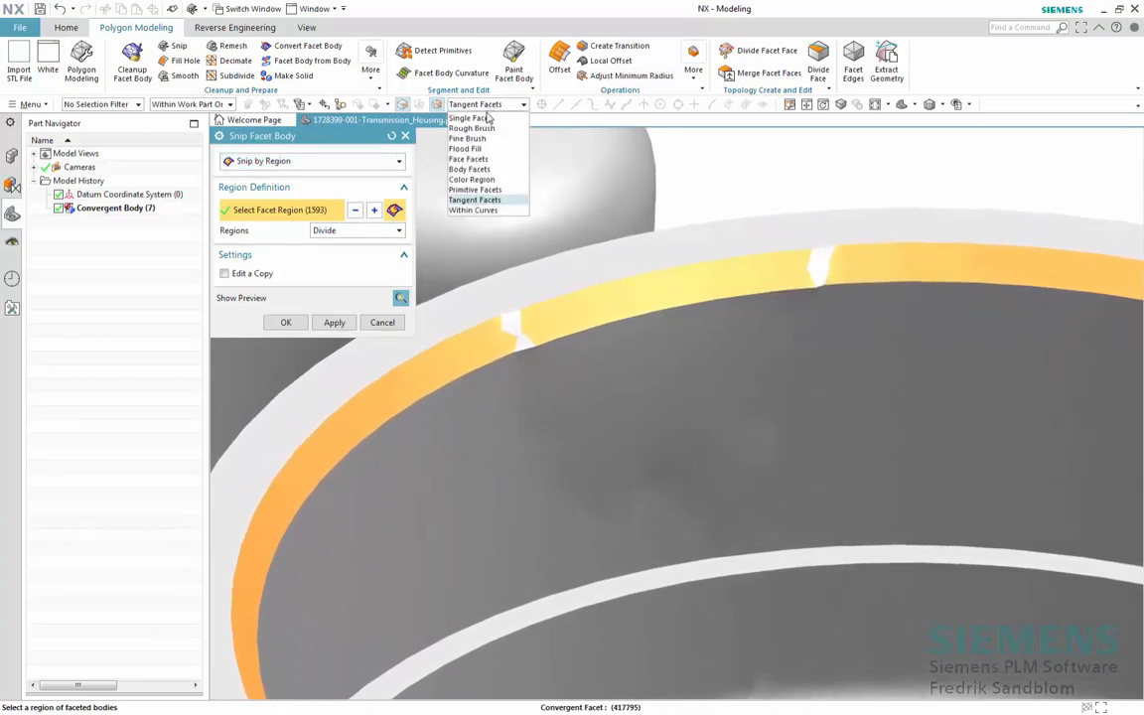
pyautogui.click(470, 128)
pyautogui.click(510, 333)
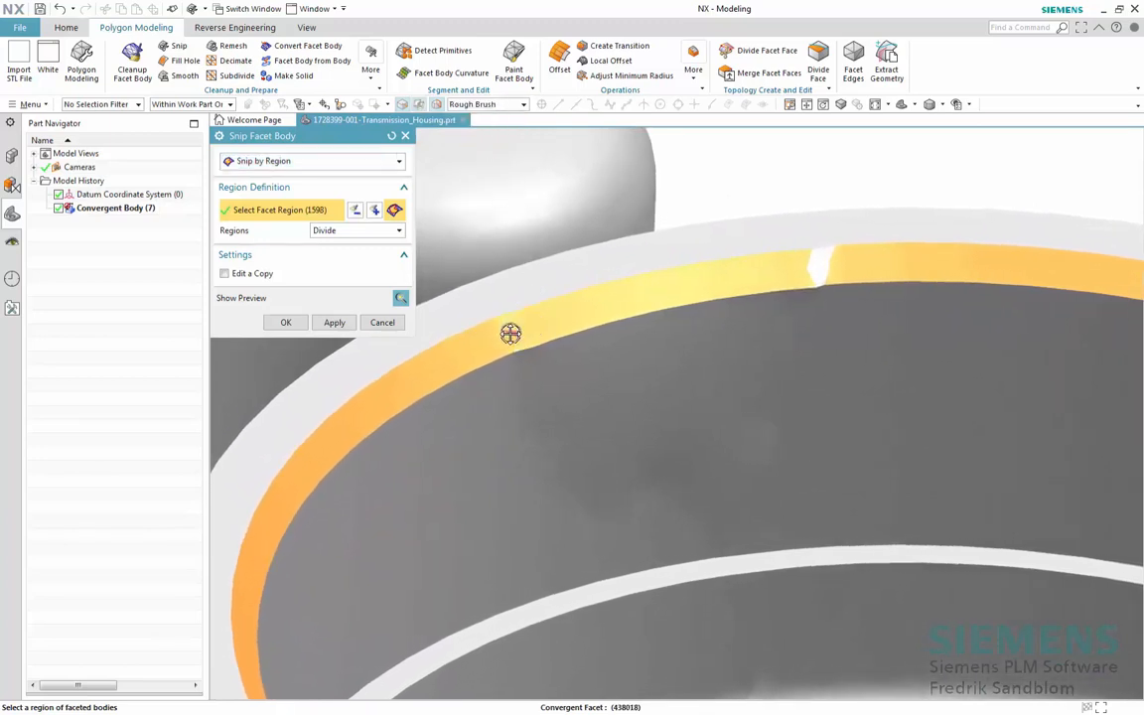
pyautogui.click(812, 265)
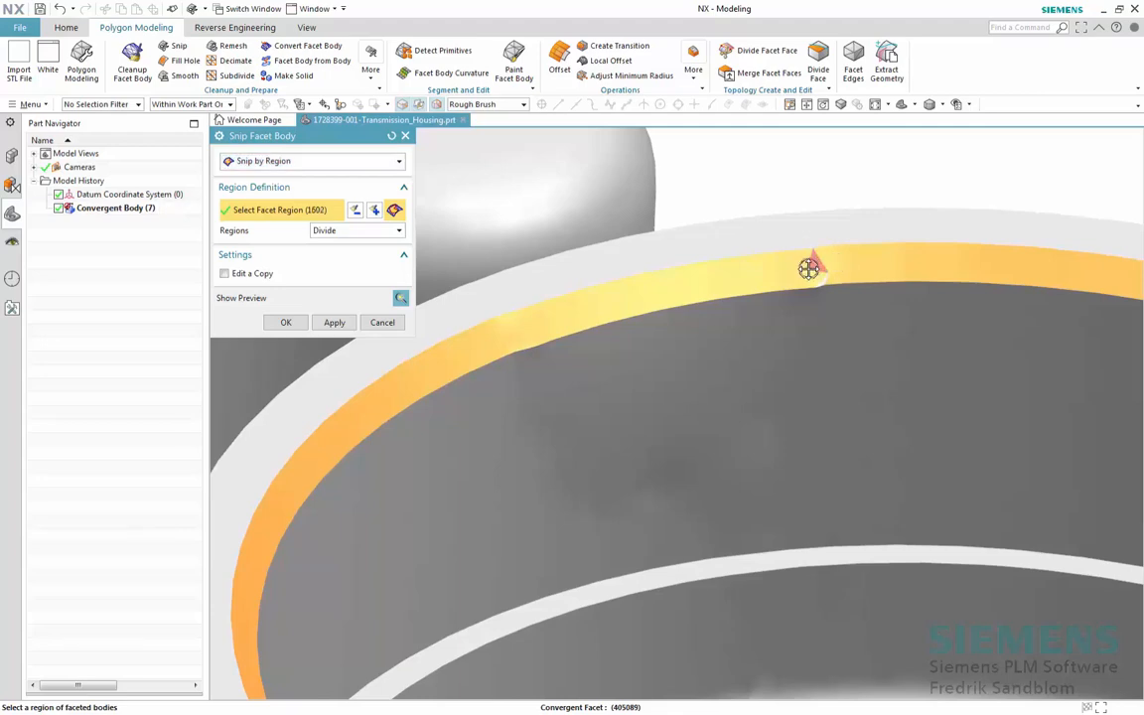
pyautogui.click(822, 271)
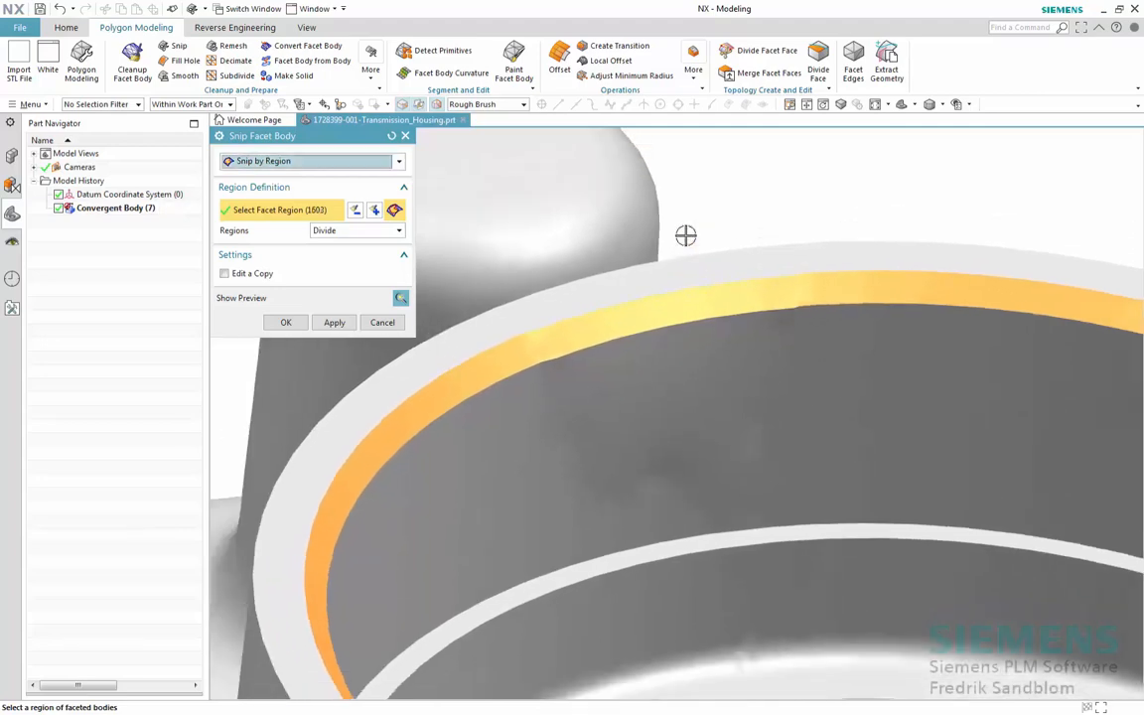
# - Paint a closed ring of facets around the bore opening on the housing's inner floor
pyautogui.scroll(-4, 685, 235)
pyautogui.moveTo(685, 235); pyautogui.dragTo(845, 390, button='middle')
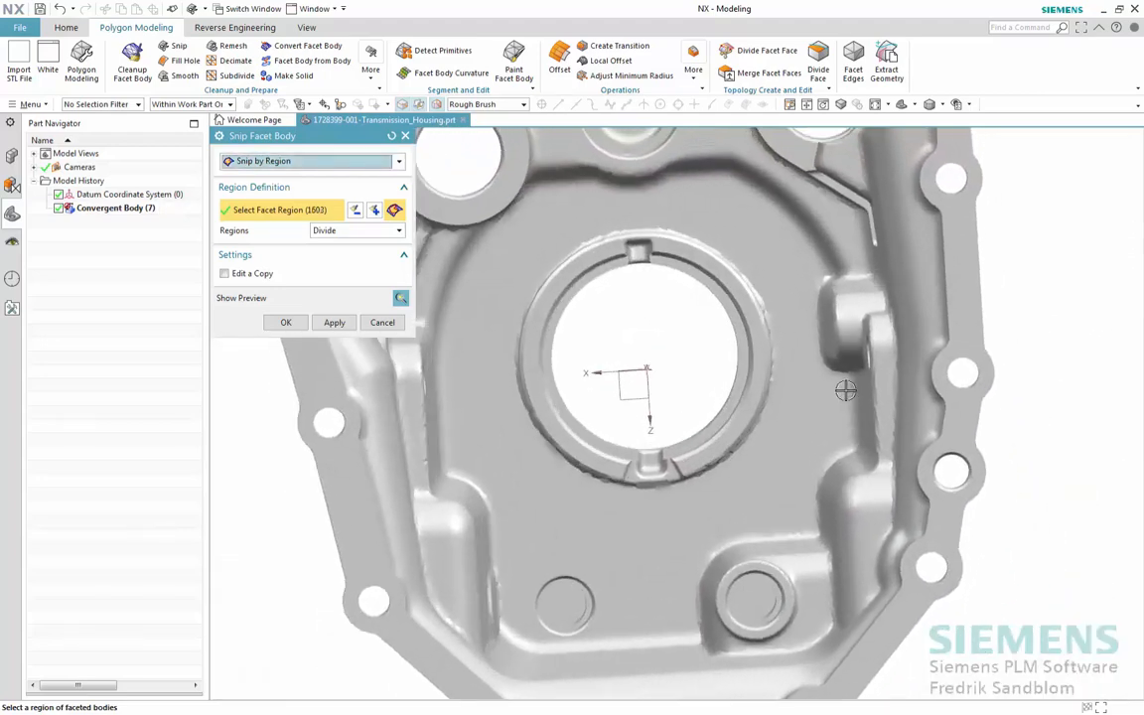
pyautogui.press('F8')
pyautogui.scroll(4, 838, 367)
pyautogui.moveTo(620, 185)
pyautogui.mouseDown()
pyautogui.moveTo(536, 214)
pyautogui.moveTo(444, 273)
pyautogui.moveTo(414, 452)
pyautogui.moveTo(440, 562)
pyautogui.moveTo(528, 629)
pyautogui.moveTo(684, 666)
pyautogui.moveTo(835, 633)
pyautogui.moveTo(860, 605)
pyautogui.moveTo(890, 473)
pyautogui.moveTo(883, 319)
pyautogui.moveTo(799, 229)
pyautogui.moveTo(700, 194)
pyautogui.moveTo(551, 164)
pyautogui.mouseUp()
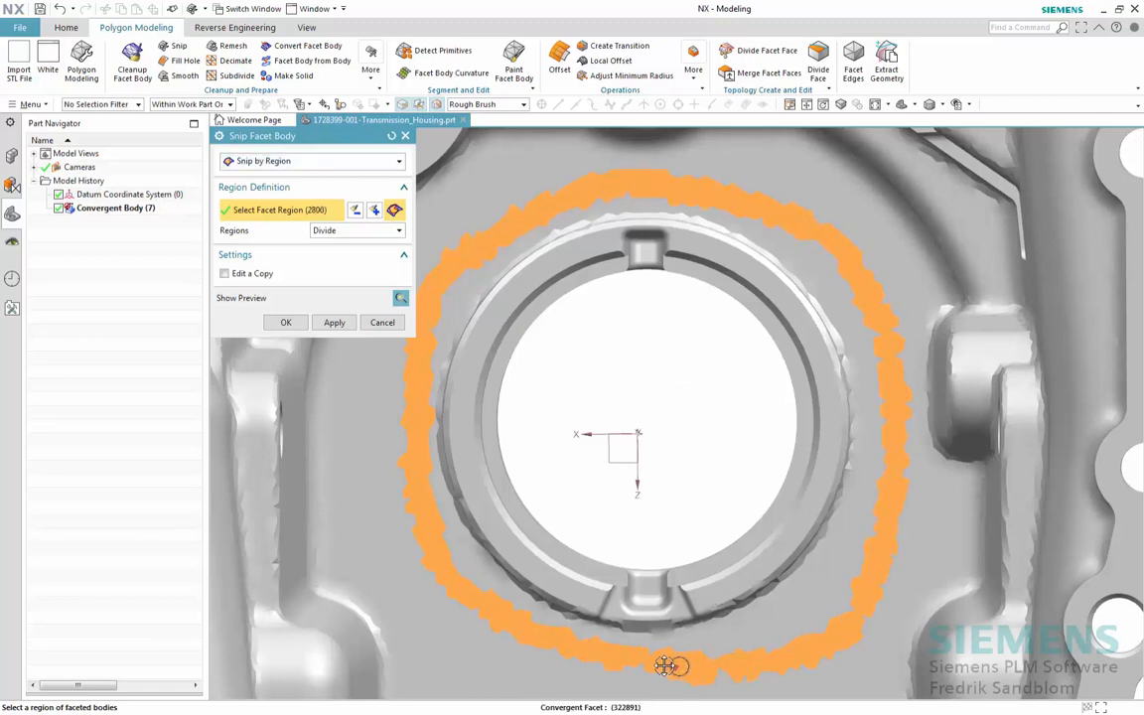
# - Flood Fill the bore facets between the rim band and the painted ring, and divide the region off with Edit a Copy enabled
pyautogui.click(506, 103)
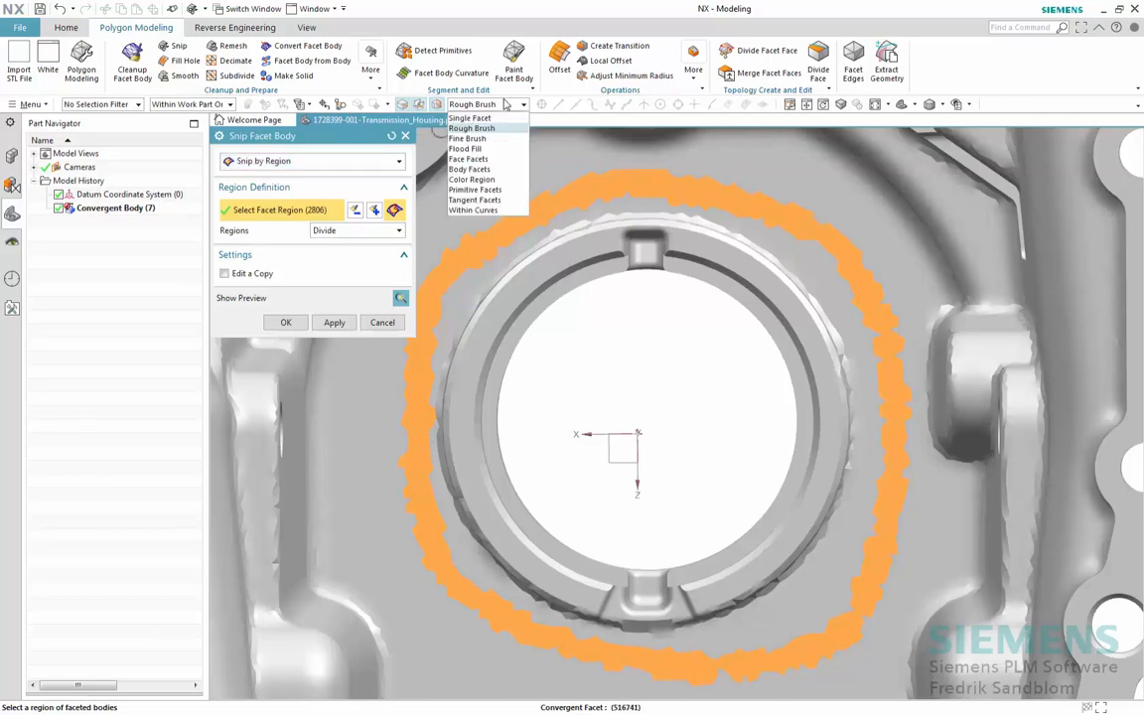
pyautogui.click(462, 149)
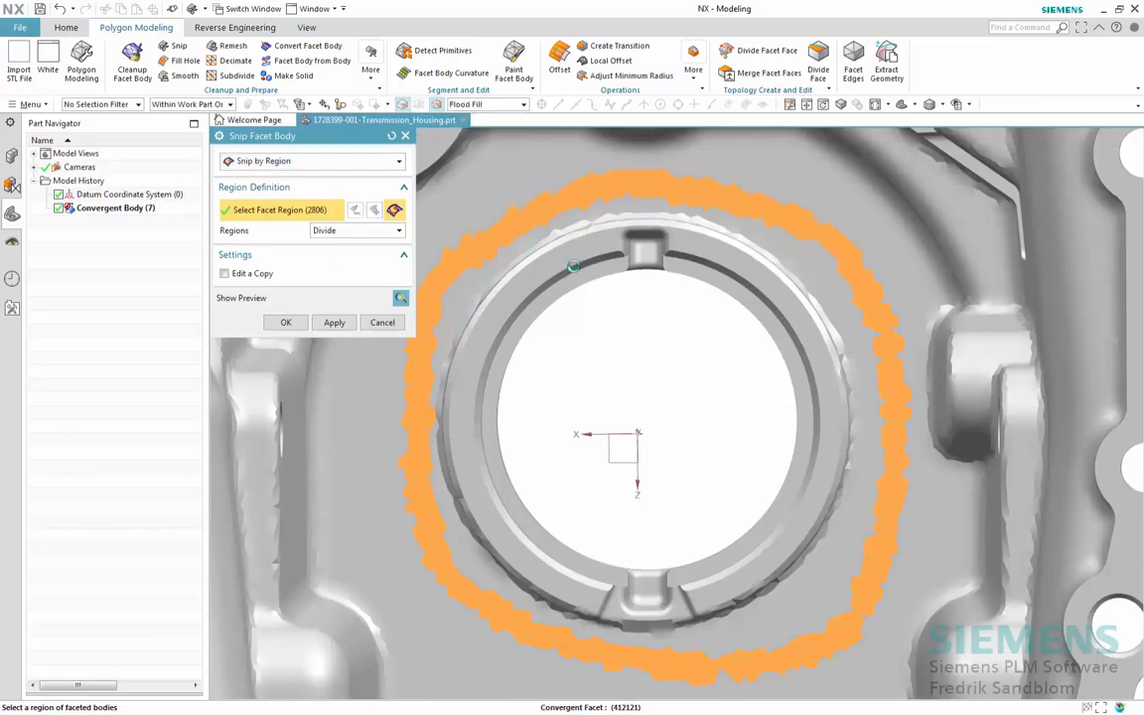
pyautogui.click(574, 266)
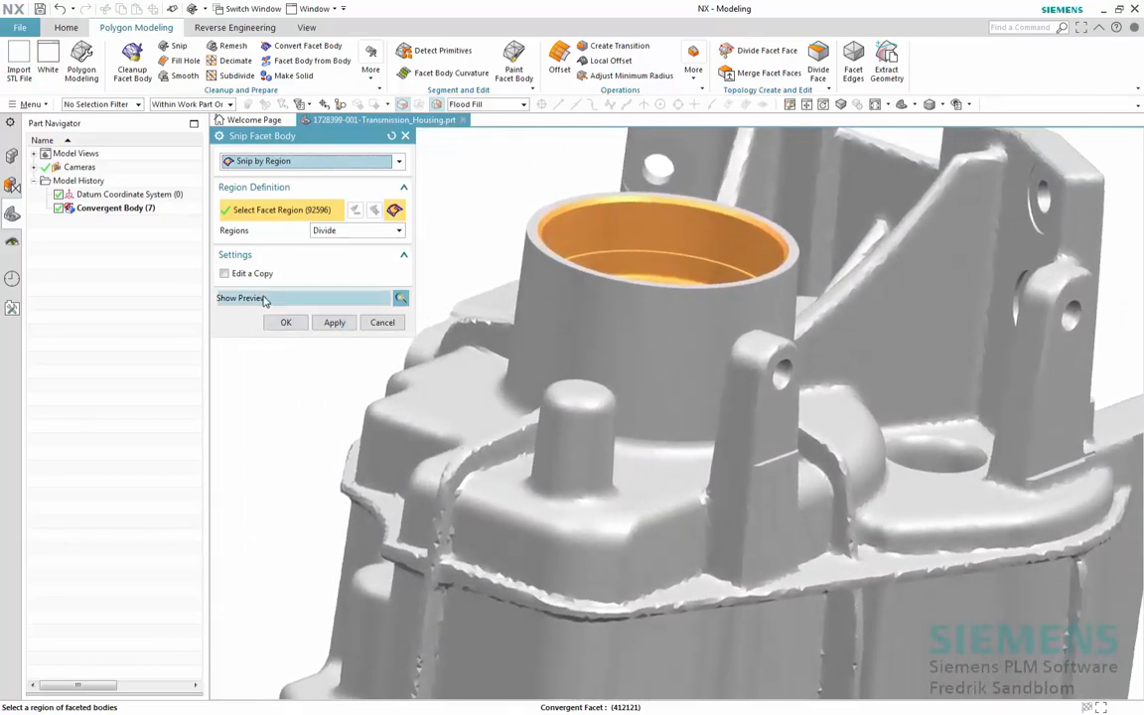
pyautogui.click(248, 275)
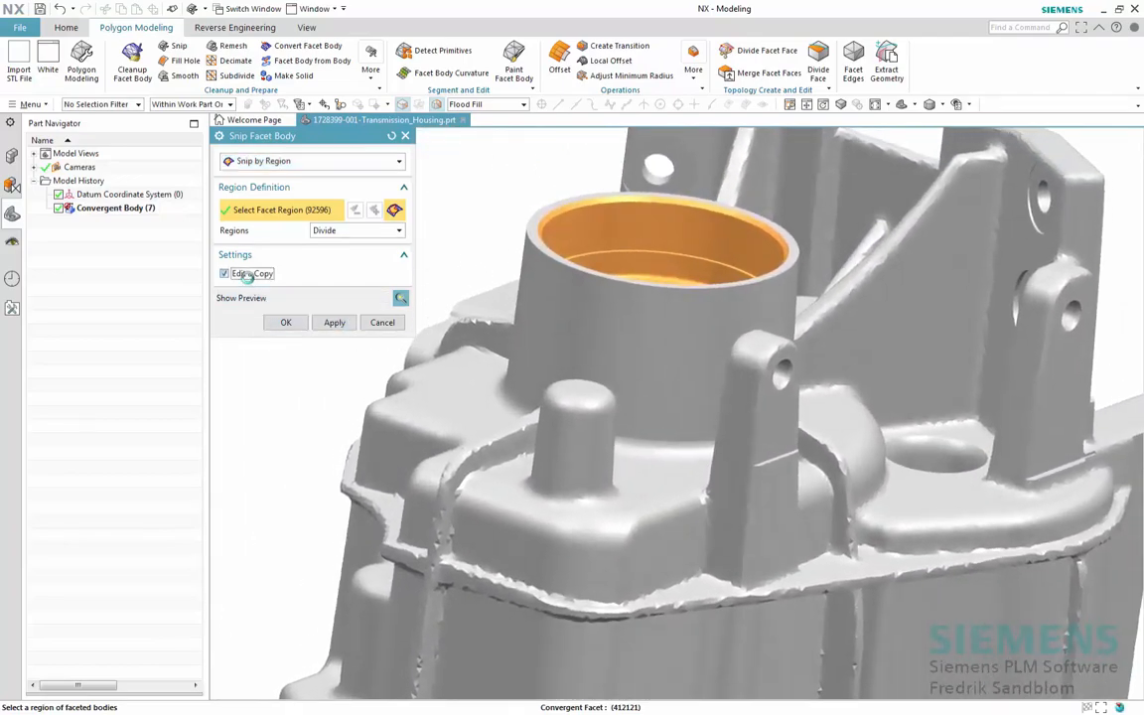
pyautogui.click(282, 324)
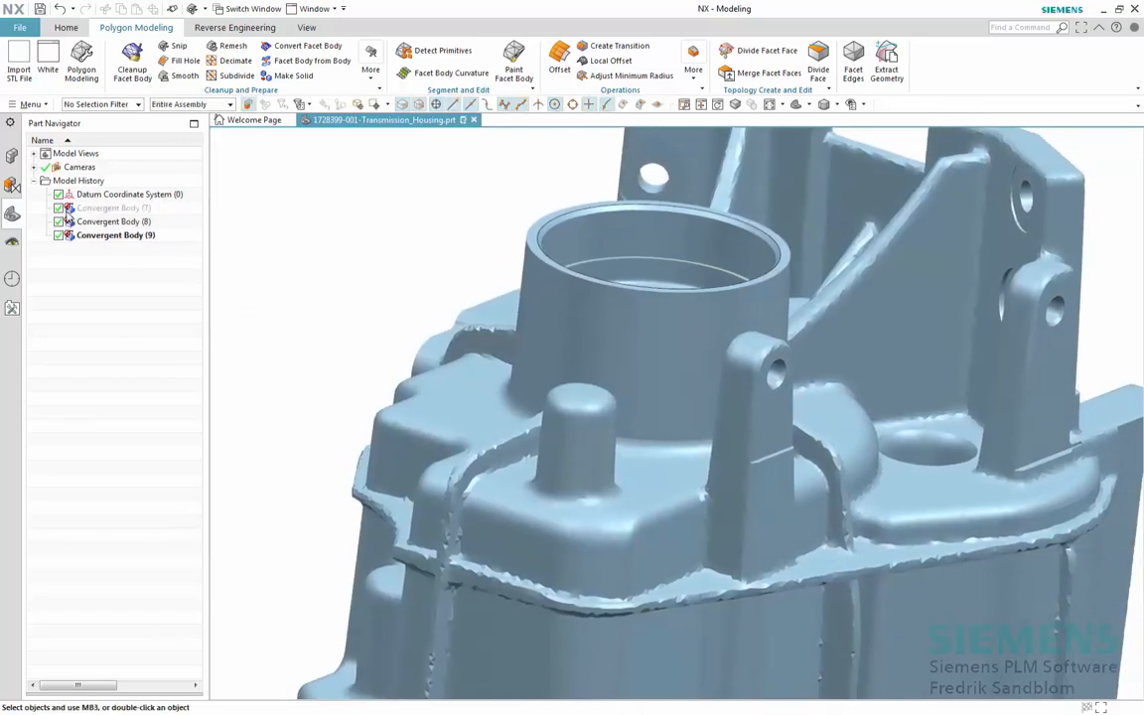
# - Hide the original convergent body and the snipped bore body, leaving only the remaining housing body displayed
pyautogui.click(60, 208)
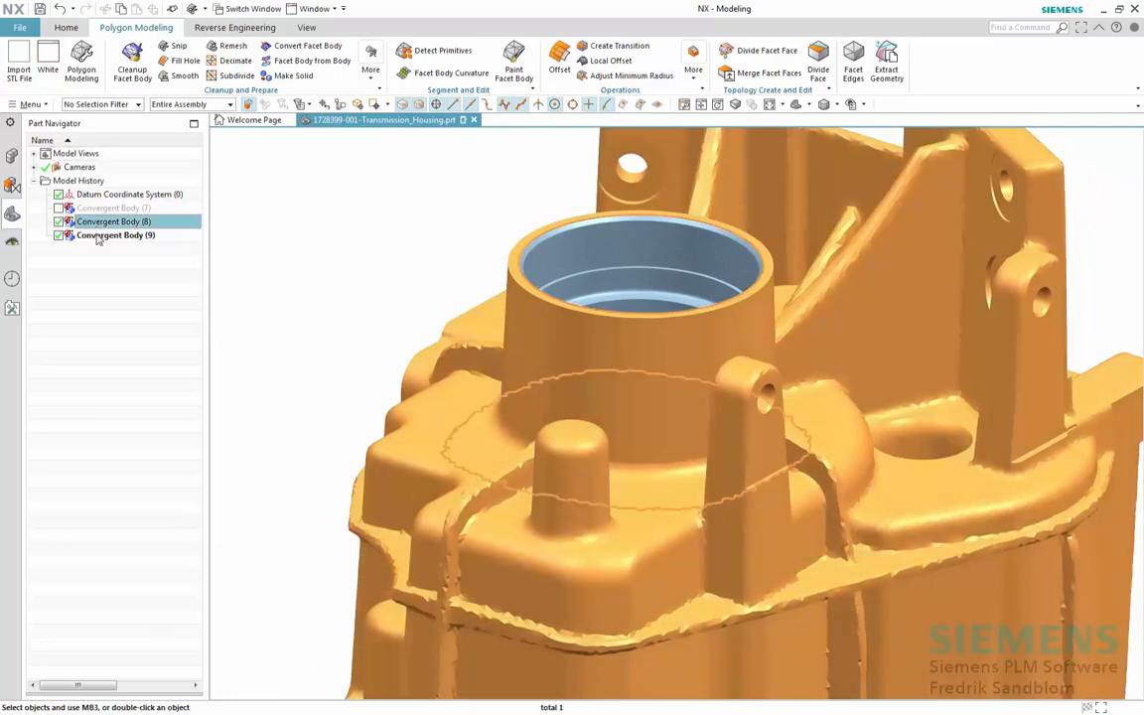
pyautogui.click(98, 238)
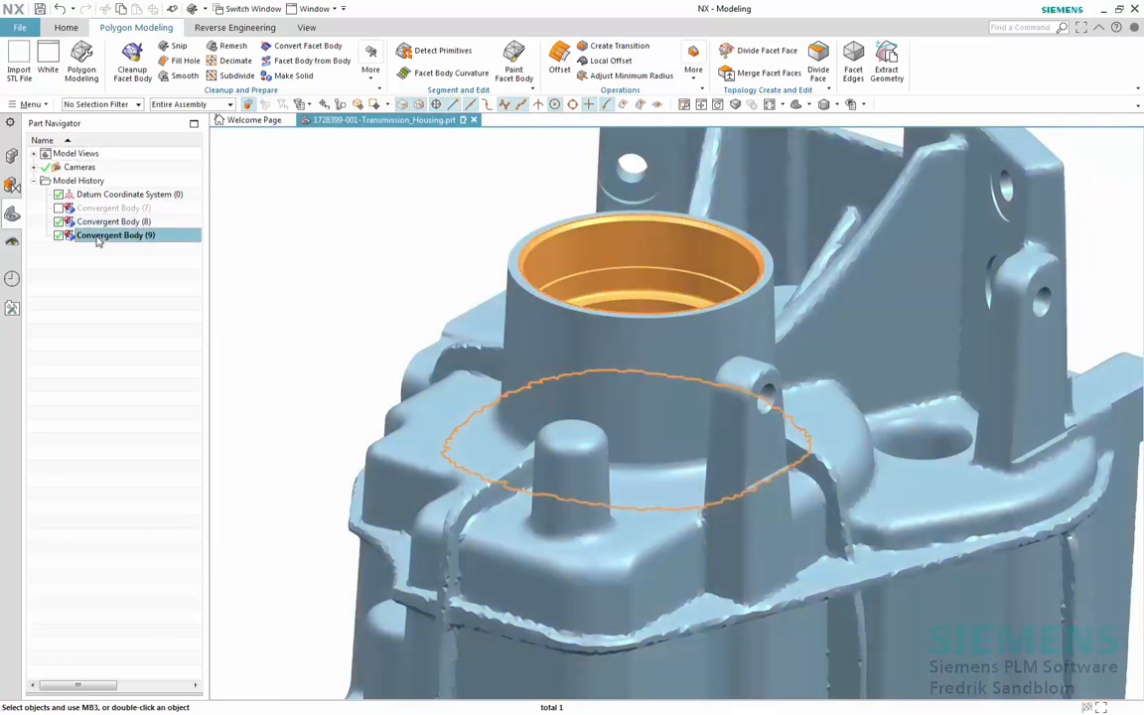
pyautogui.click(59, 235)
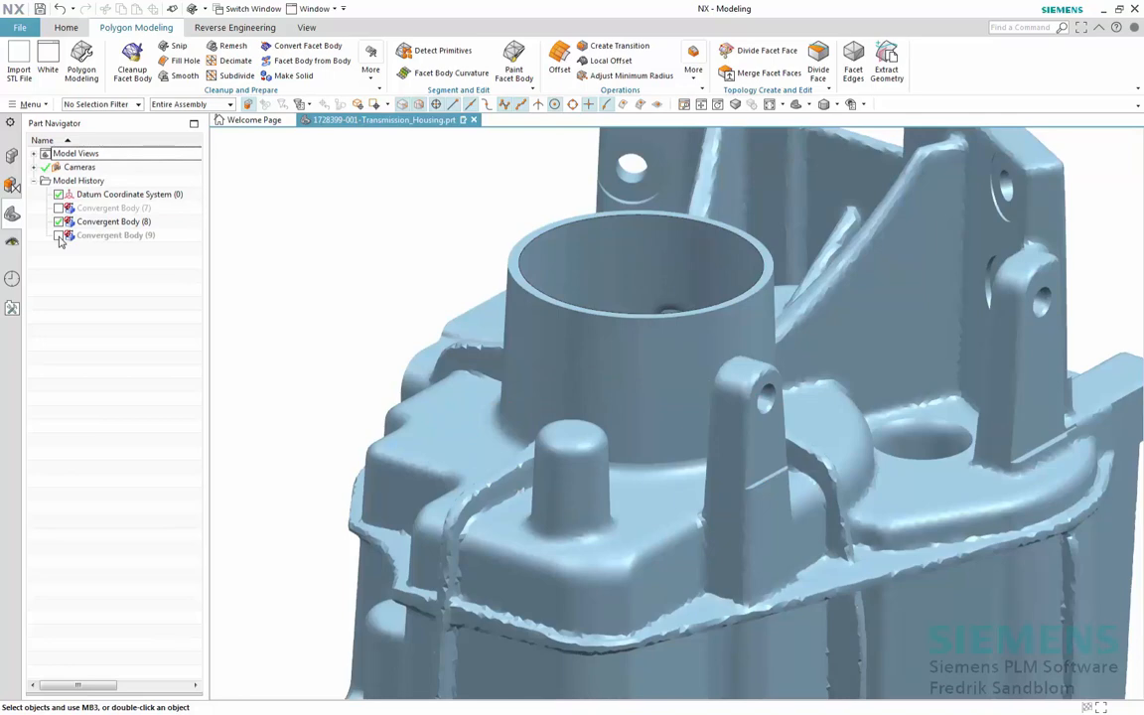
# - Fill the two open edges of the housing body, at the boss rim and the inner floor, with Refined smoothness
pyautogui.click(180, 61)
pyautogui.moveTo(391, 314); pyautogui.dragTo(424, 318, button='middle')
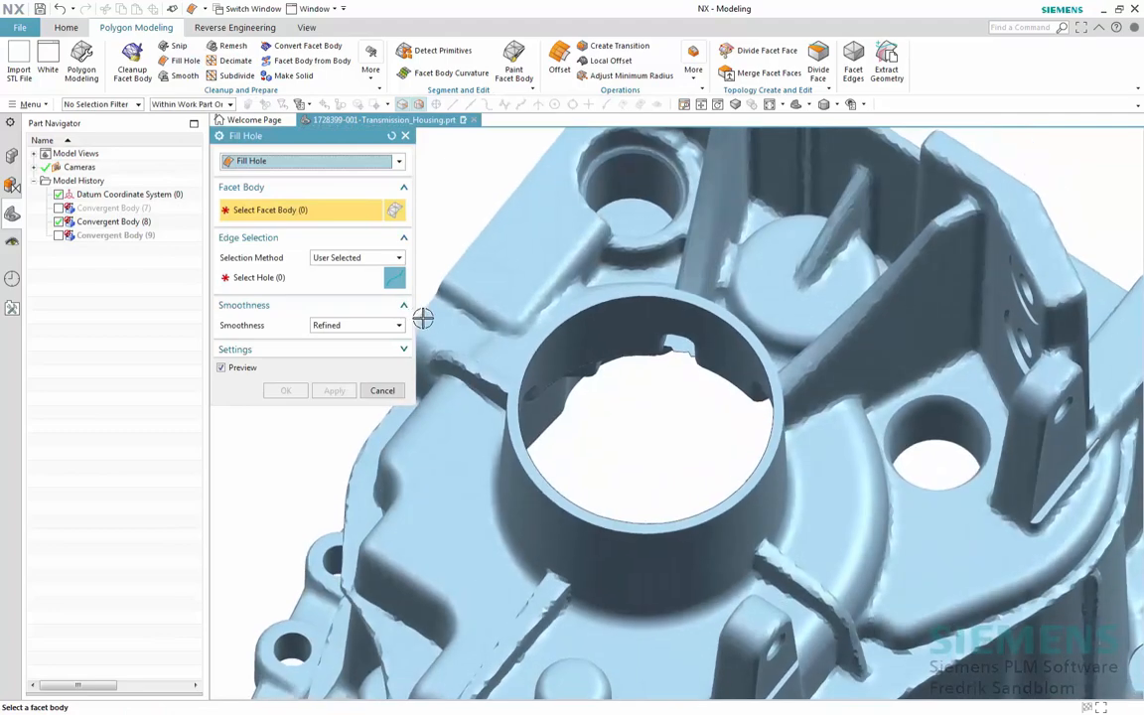
pyautogui.click(552, 320)
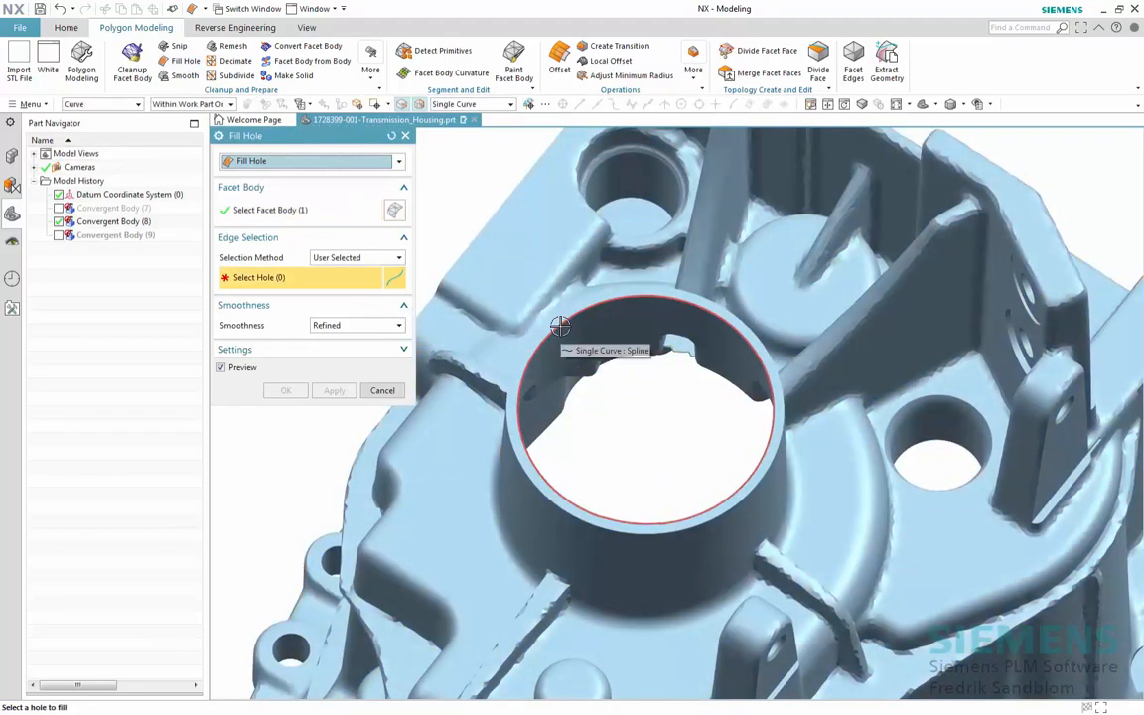
pyautogui.click(596, 419)
pyautogui.moveTo(597, 419); pyautogui.dragTo(627, 462, button='middle')
pyautogui.click(637, 383)
pyautogui.scroll(-3, 636, 383)
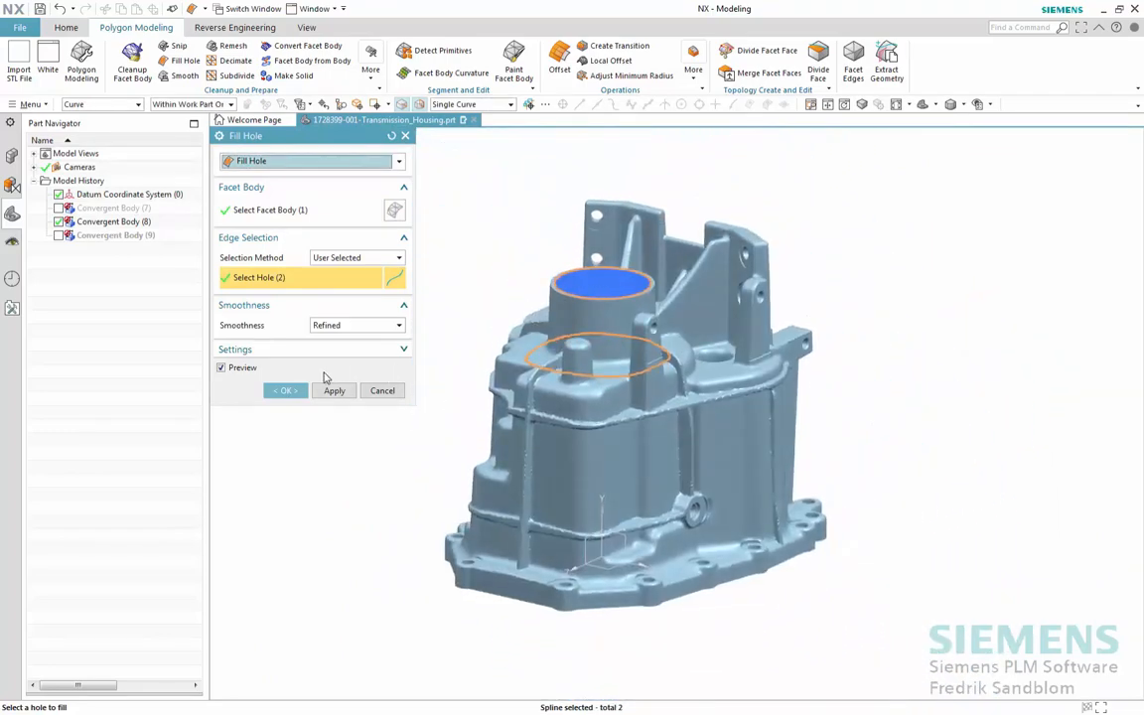
pyautogui.click(287, 391)
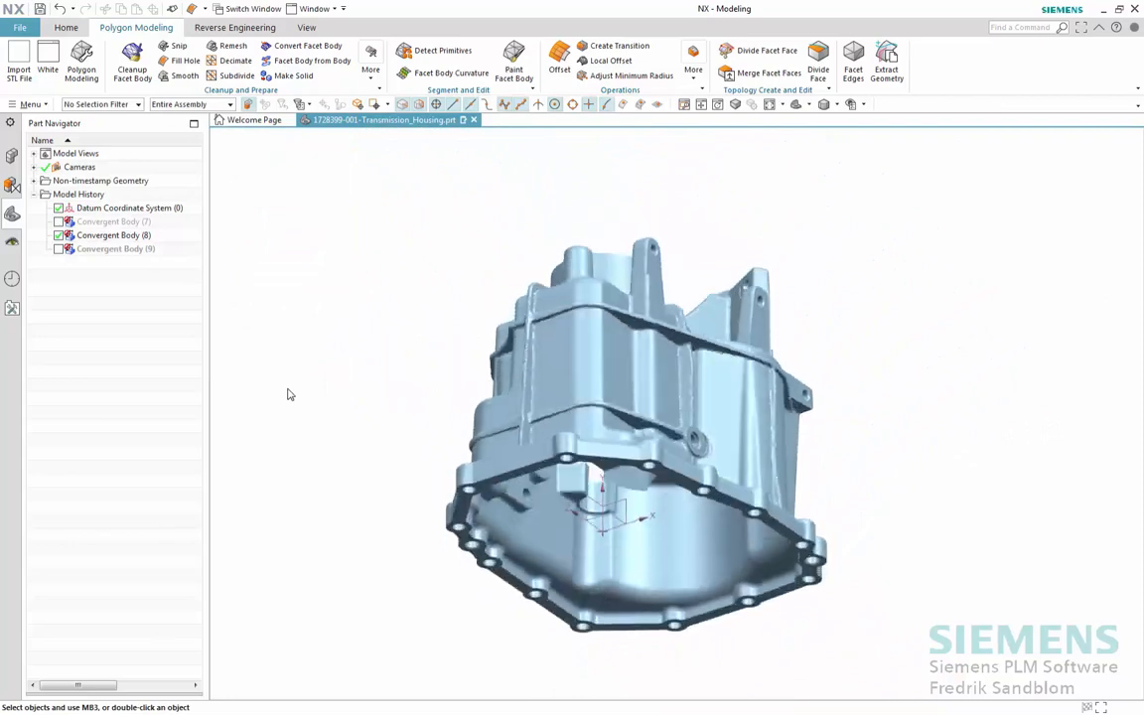
# - Show the snipped bore body, hide the filled housing body, and fit the bore in the view
pyautogui.click(57, 248)
pyautogui.click(58, 235)
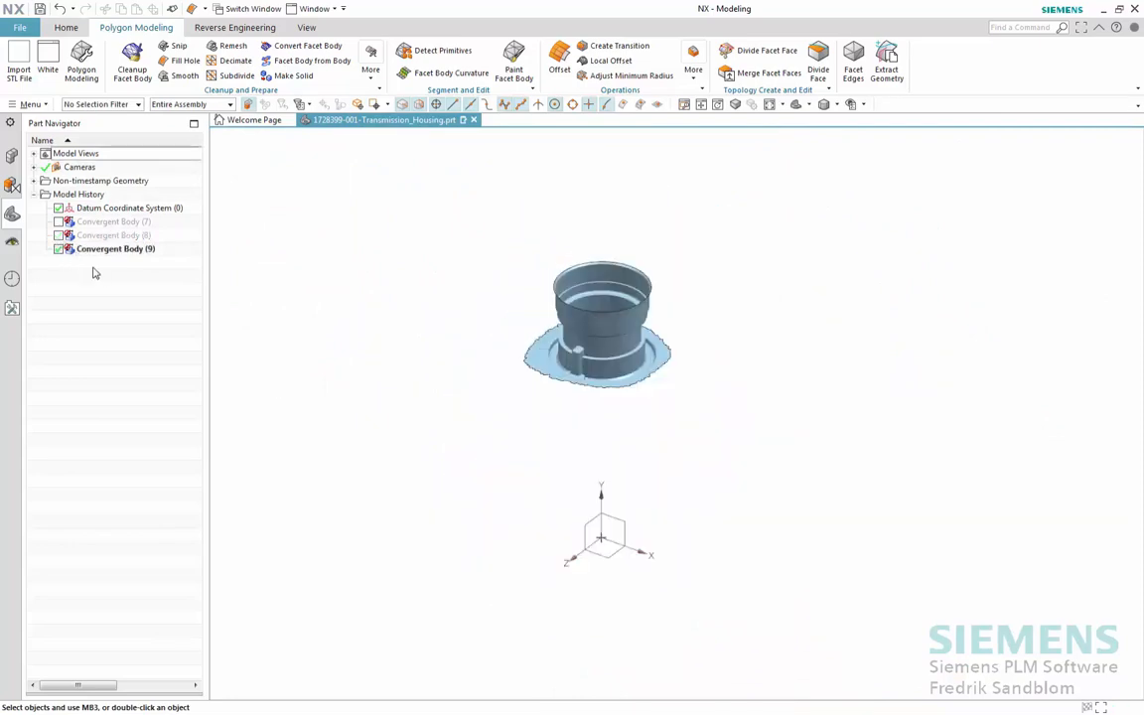
pyautogui.hotkey('ctrl', 'f')
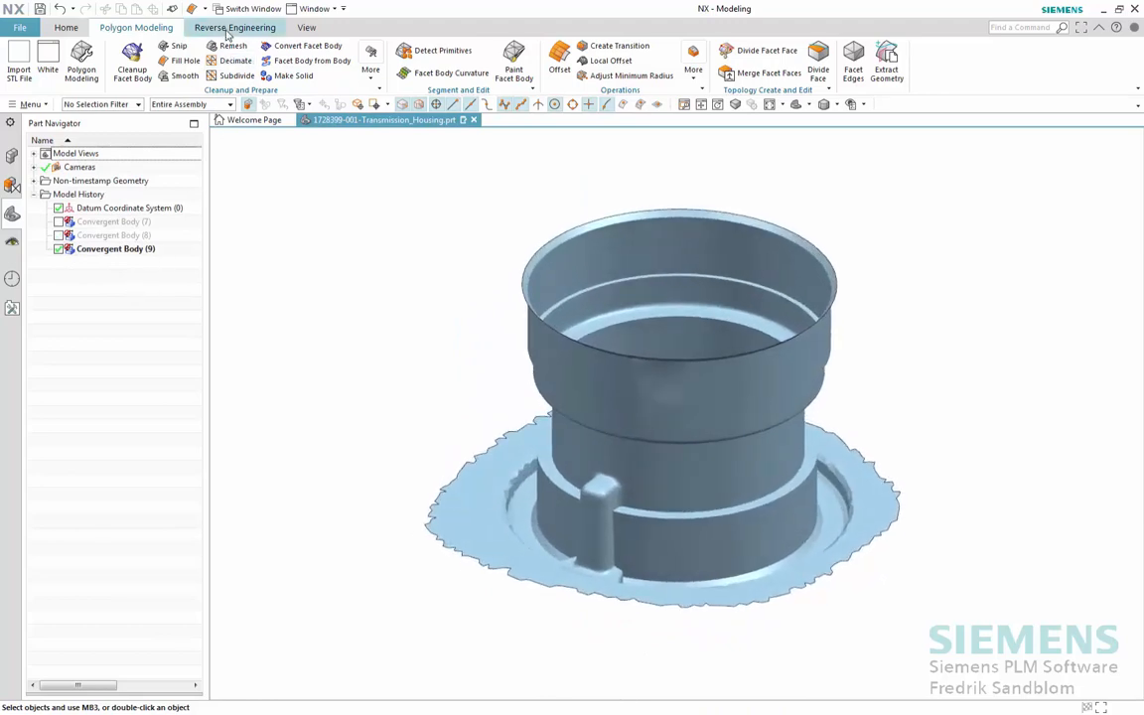
# - Detect the primitive shapes on the bore facet body with a curvature sensitivity of 20
pyautogui.click(210, 27)
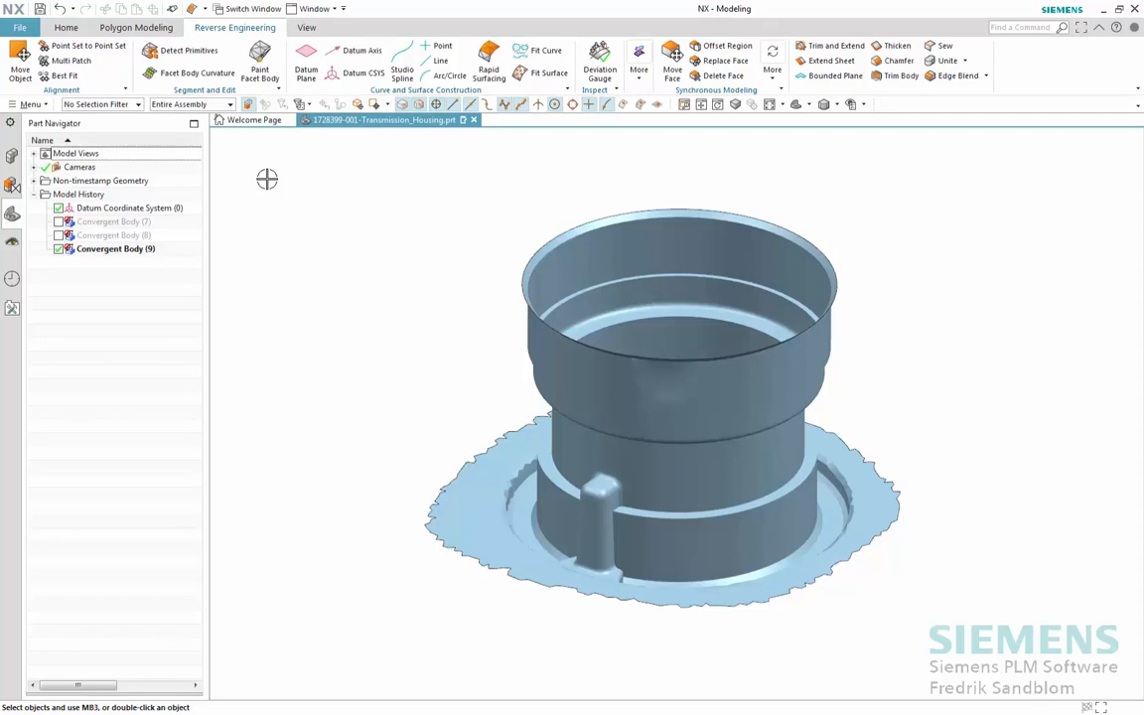
pyautogui.click(181, 50)
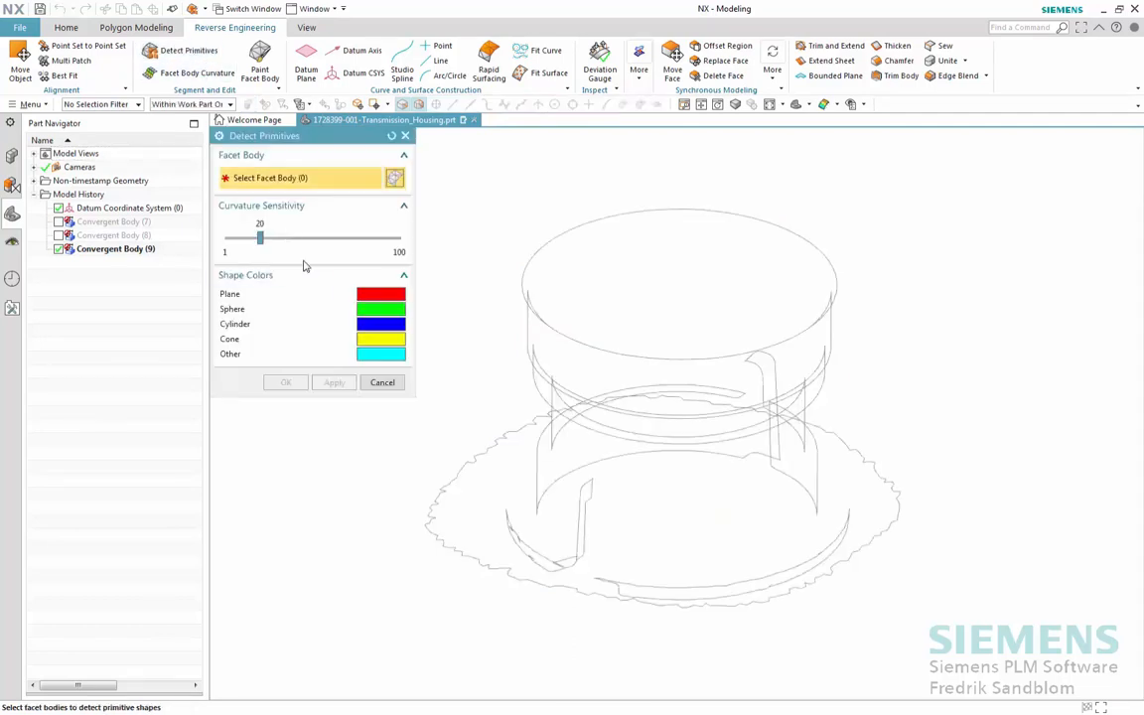
pyautogui.click(612, 364)
pyautogui.moveTo(604, 370); pyautogui.dragTo(433, 319, button='middle')
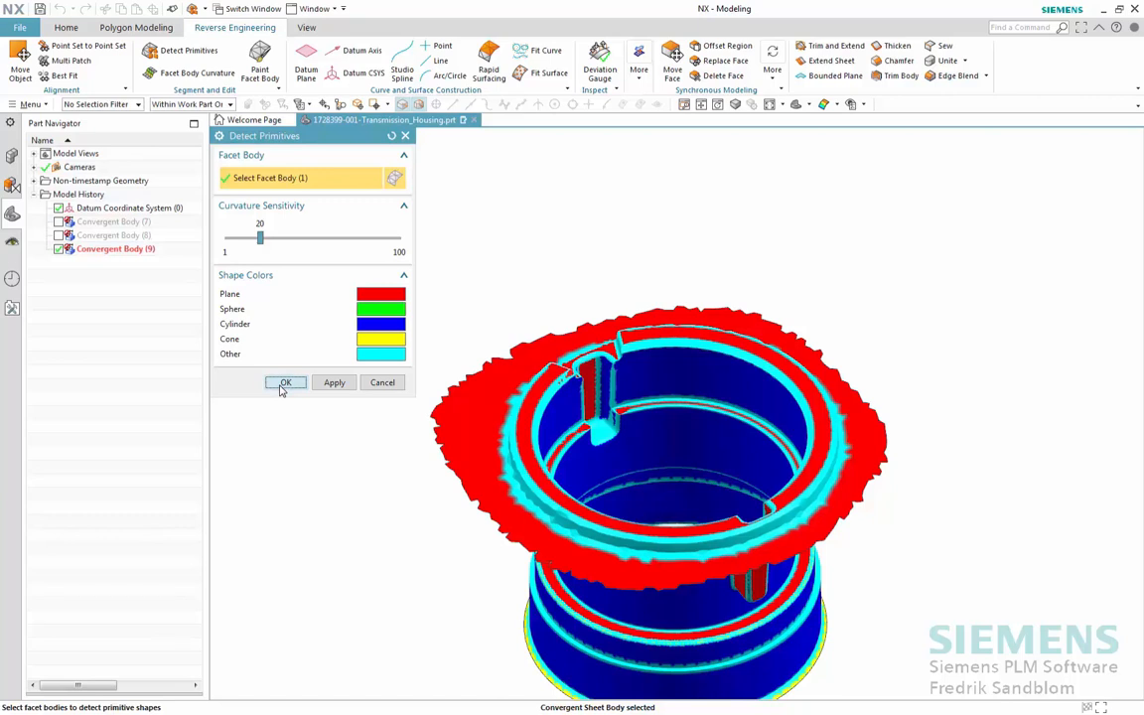
pyautogui.click(284, 383)
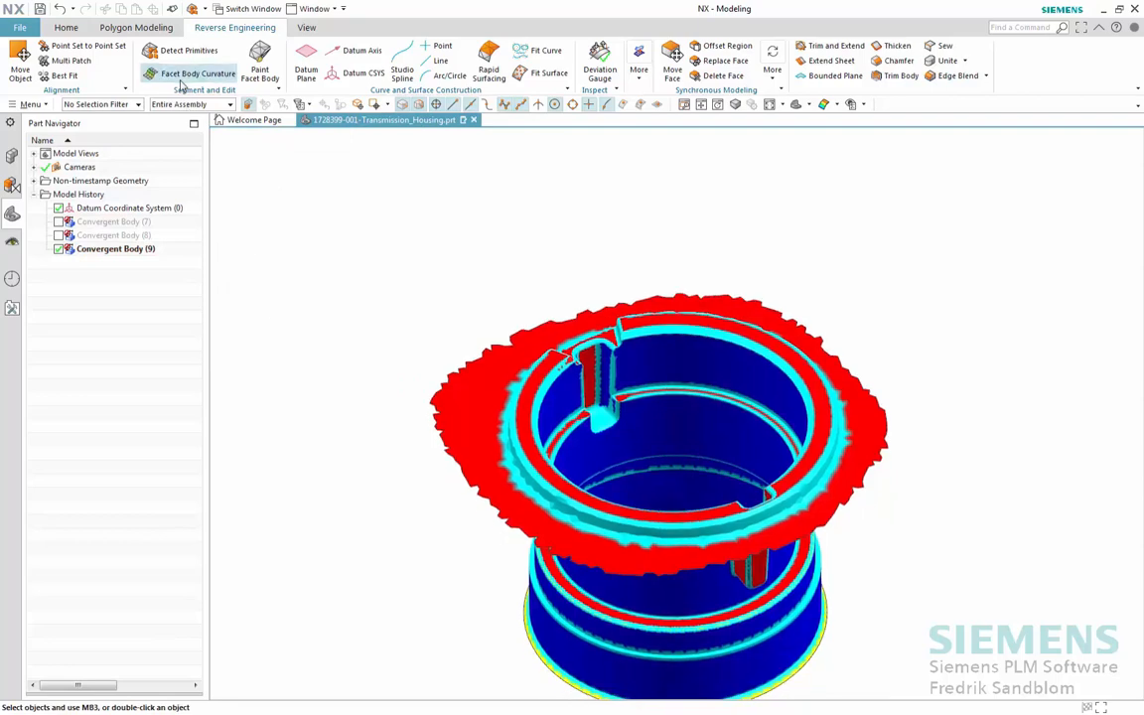
# - Start a Facet Body Curvature map on the bore body with concave and convex threshold radii of 30
pyautogui.click(188, 73)
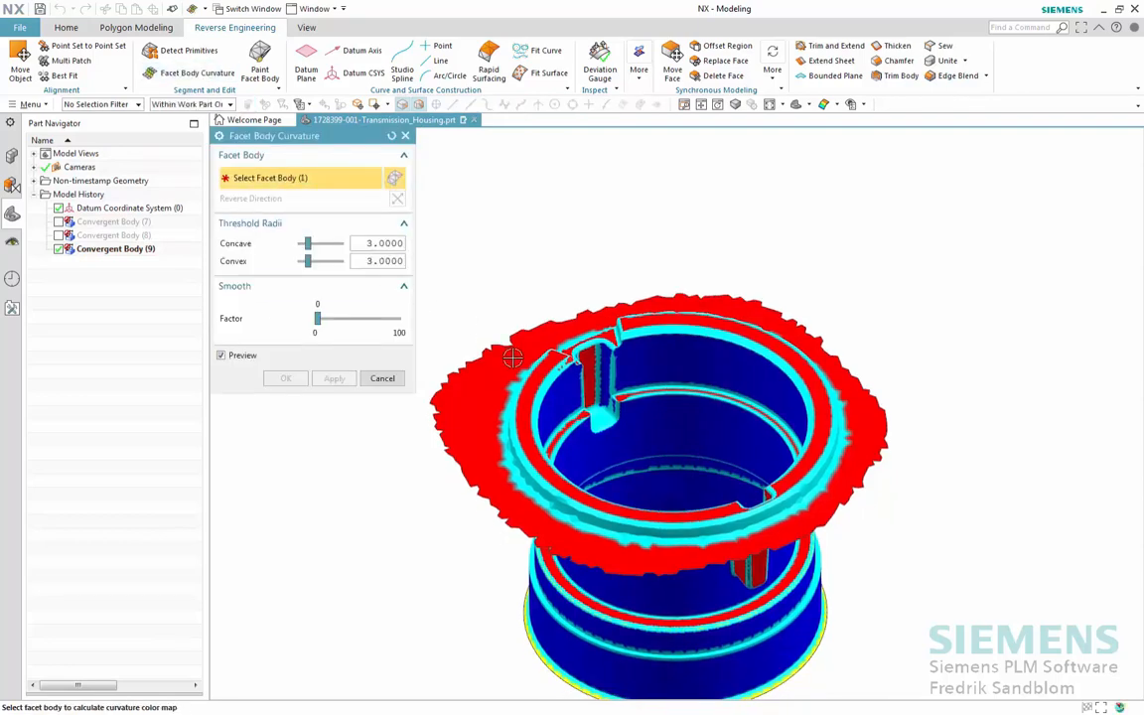
pyautogui.click(512, 358)
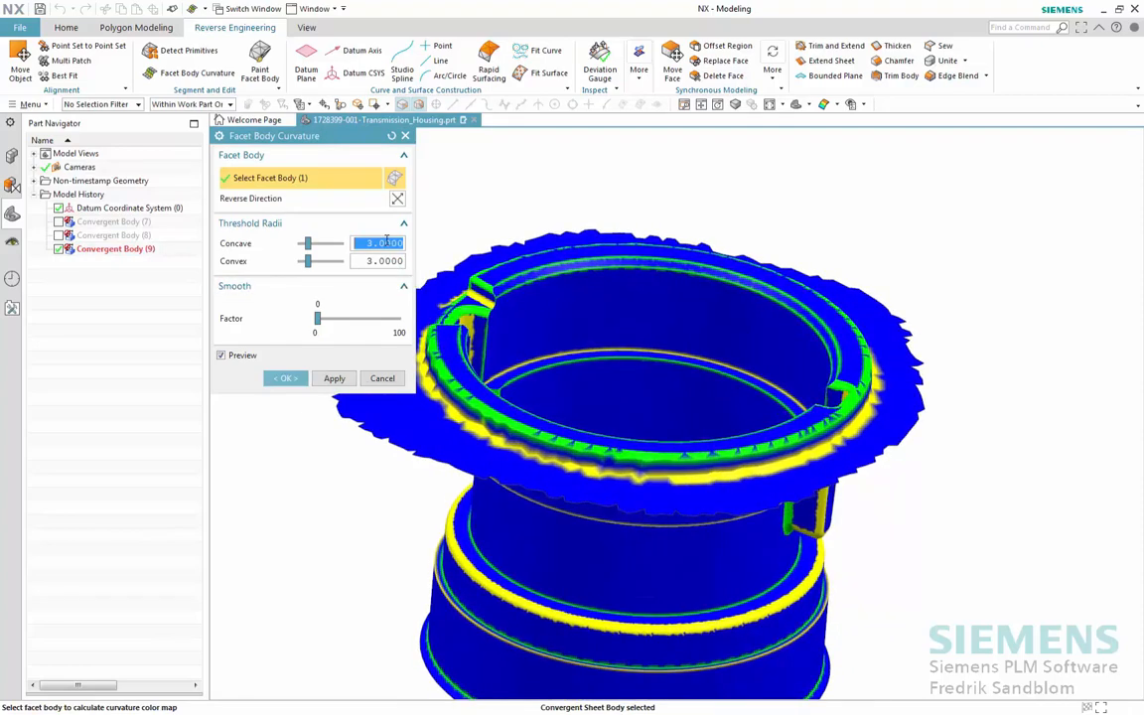
pyautogui.write('30')
pyautogui.press('Return')
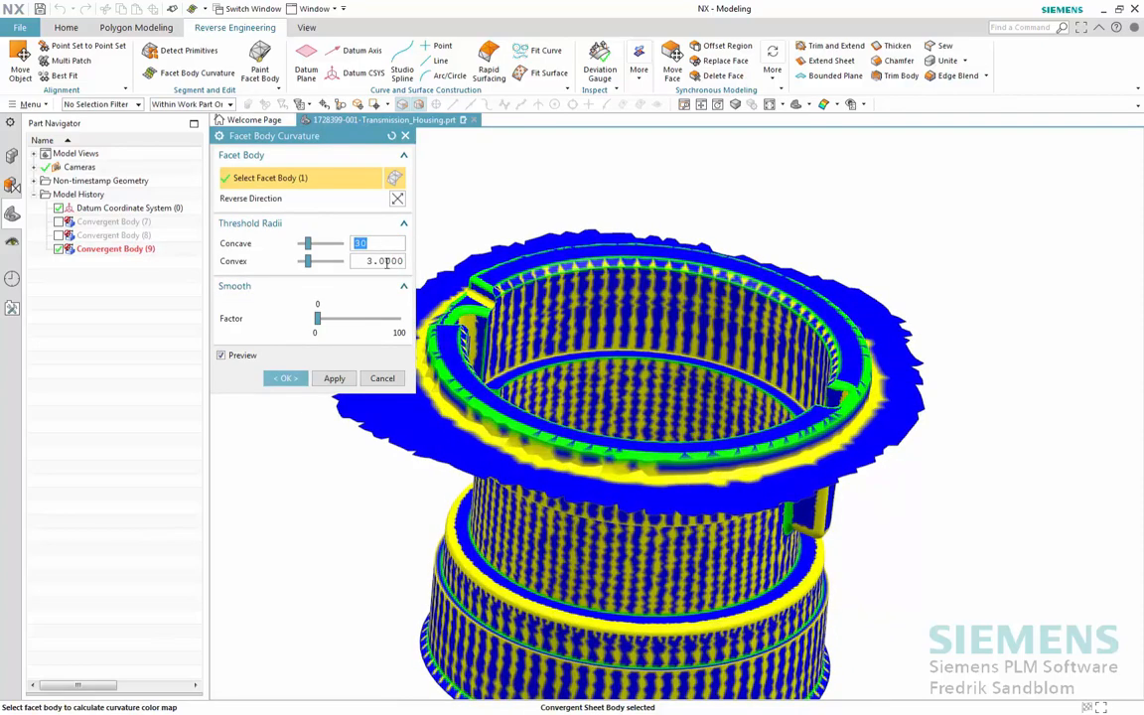
pyautogui.press('Tab')
pyautogui.write('30')
pyautogui.press('Return')
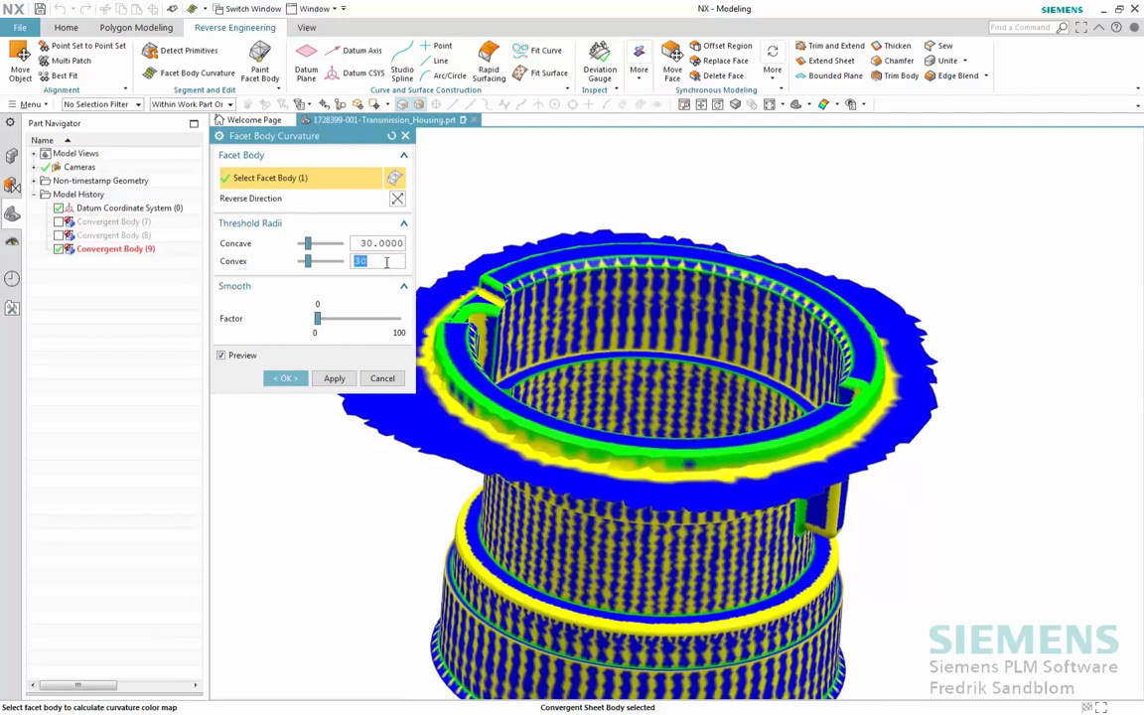
# - Set the concave and convex curvature threshold radii to 3 and accept the curvature map on the bore body
pyautogui.write('3')
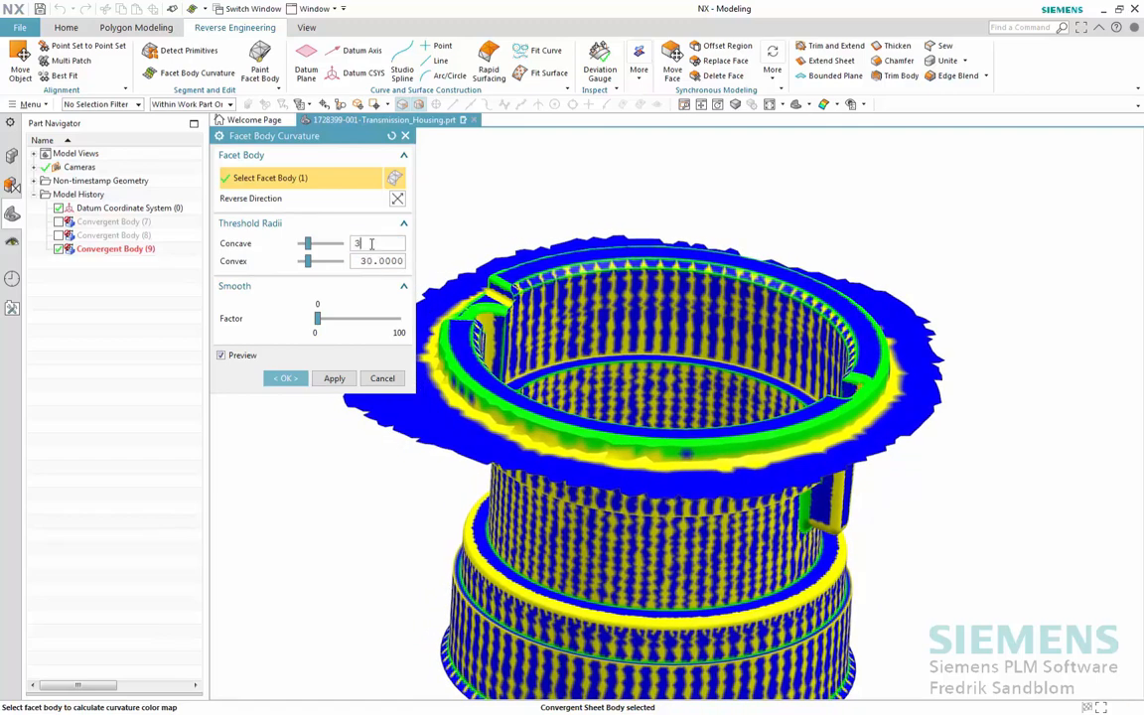
pyautogui.click(376, 256)
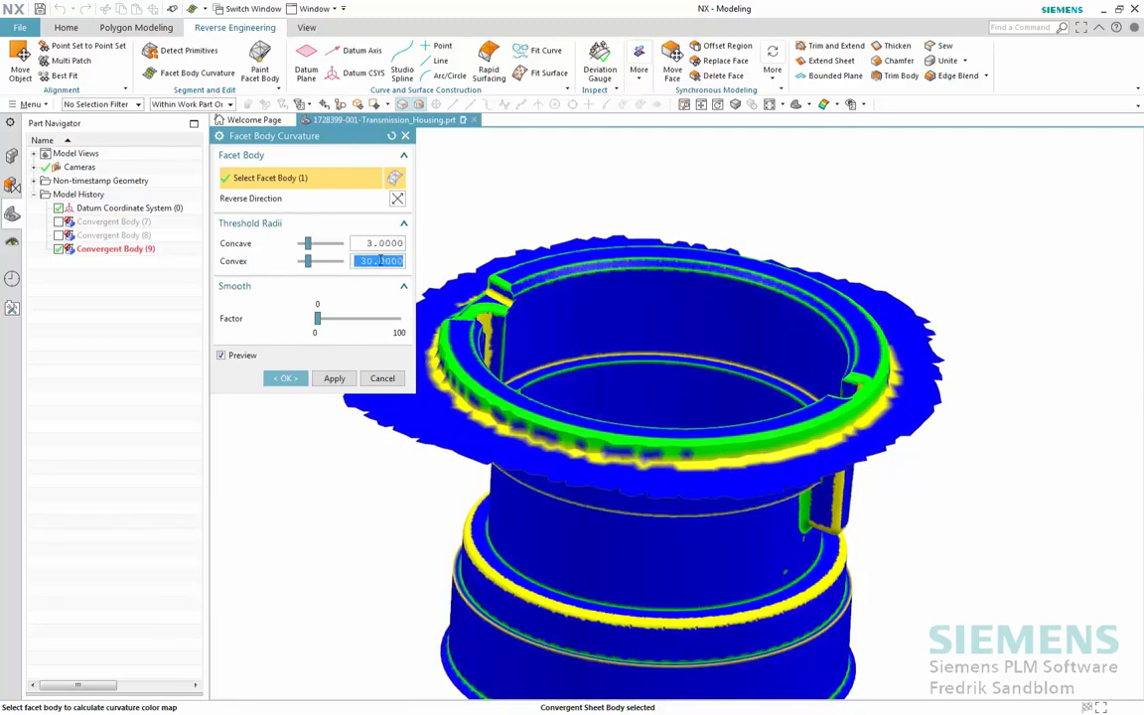
pyautogui.write('3')
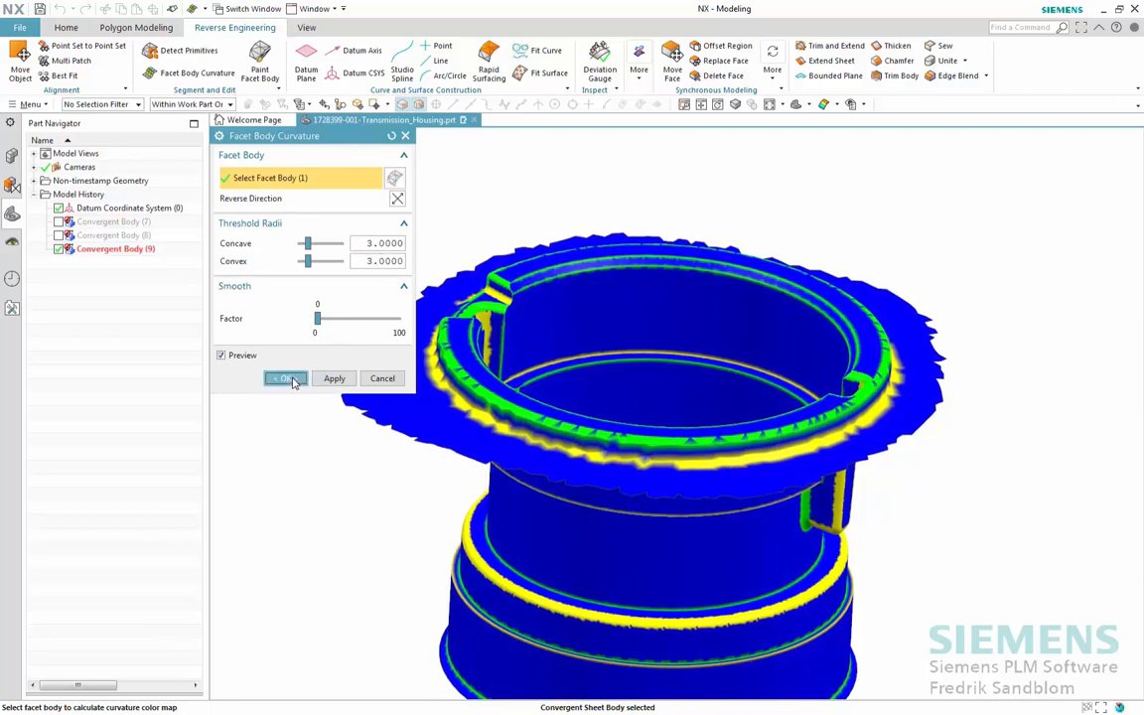
pyautogui.click(287, 378)
# - Try a freeform surface fit on the narrow blue color-coded band inside the bore rim, and undo that fit
pyautogui.moveTo(291, 378); pyautogui.dragTo(485, 95, button='middle')
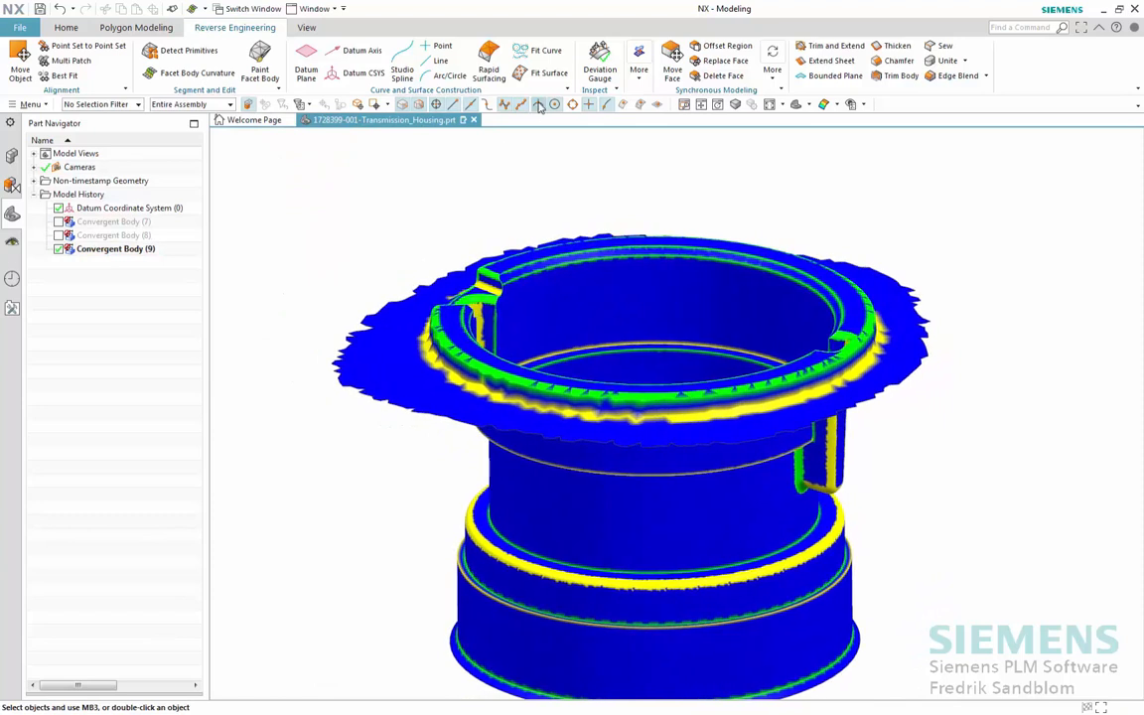
pyautogui.click(549, 74)
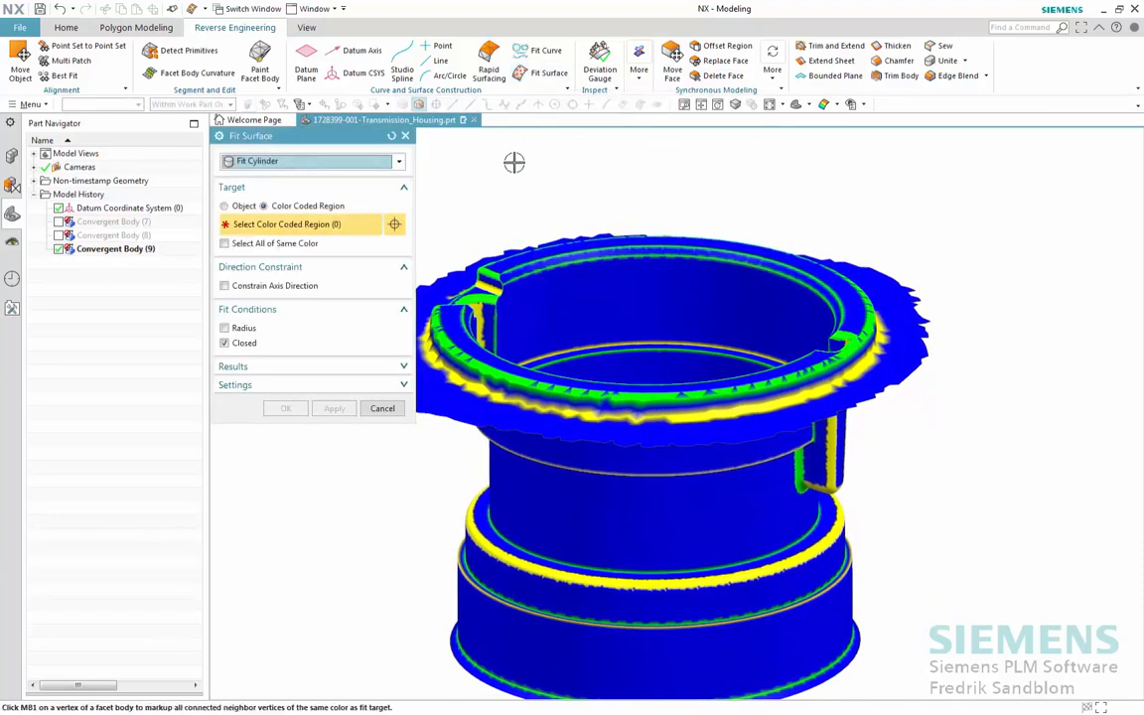
pyautogui.click(399, 162)
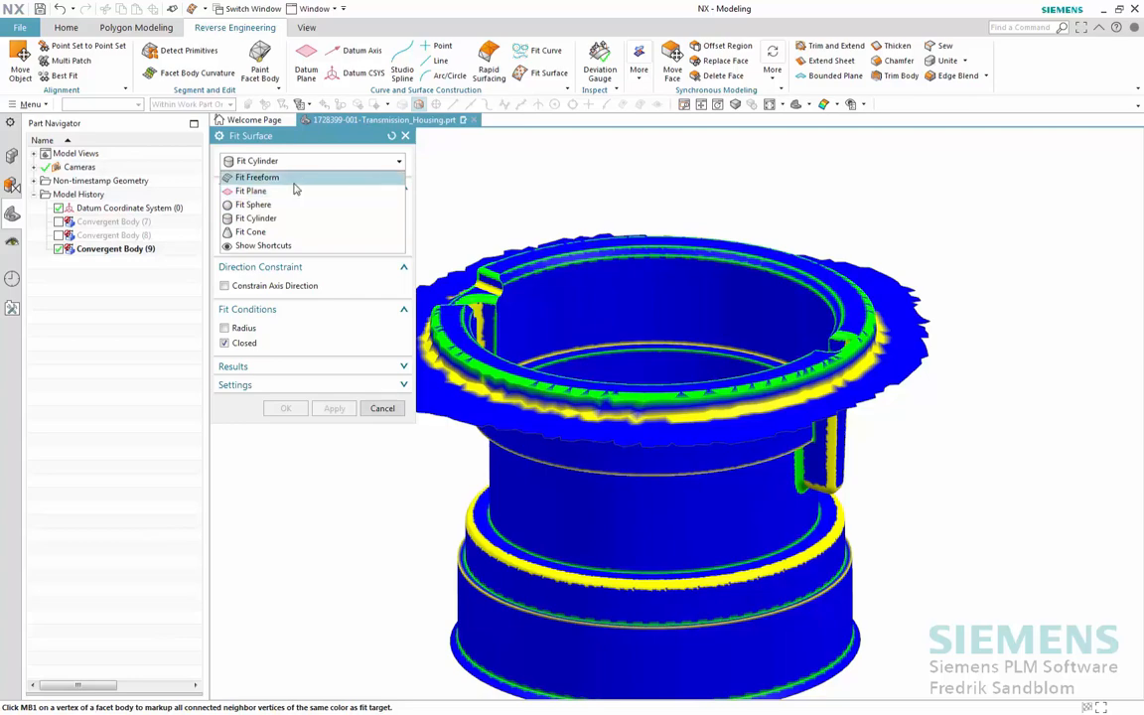
pyautogui.click(257, 177)
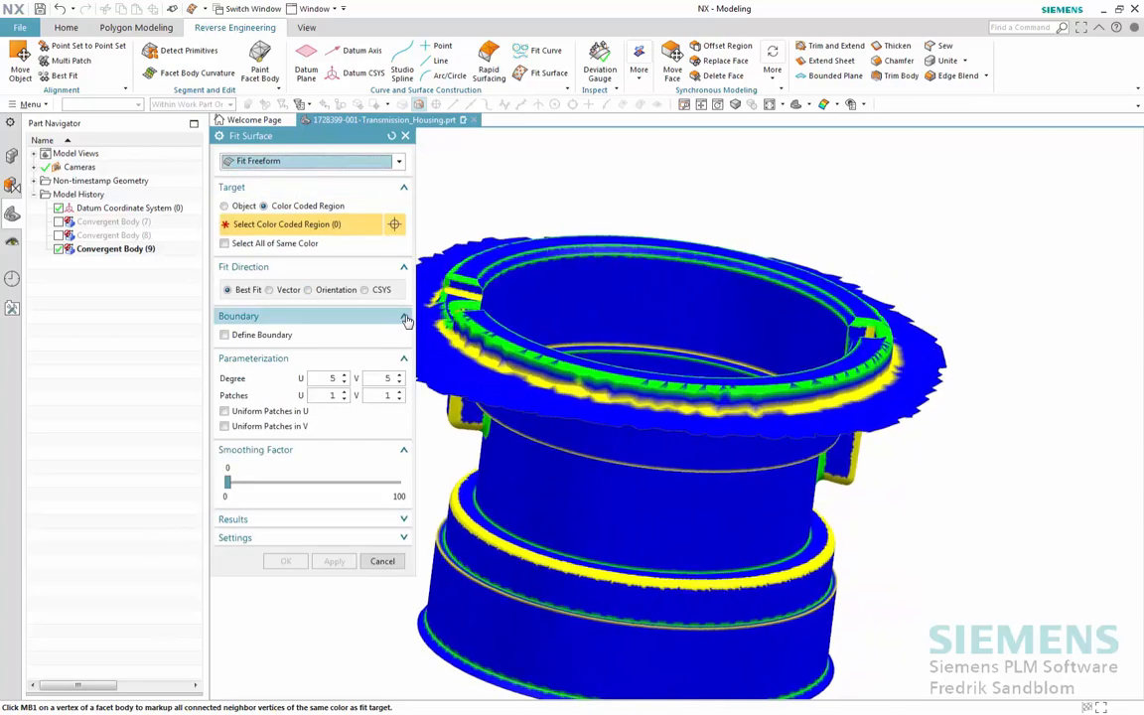
pyautogui.scroll(5, 563, 322)
pyautogui.scroll(2, 563, 322)
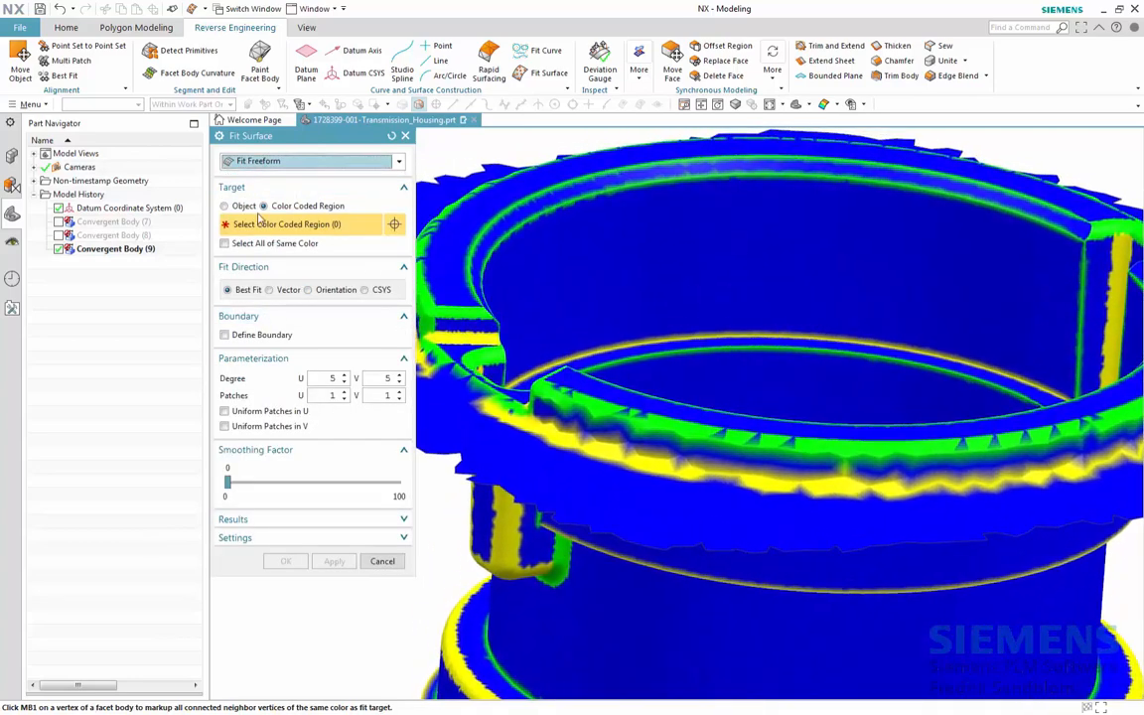
pyautogui.click(238, 205)
pyautogui.click(263, 206)
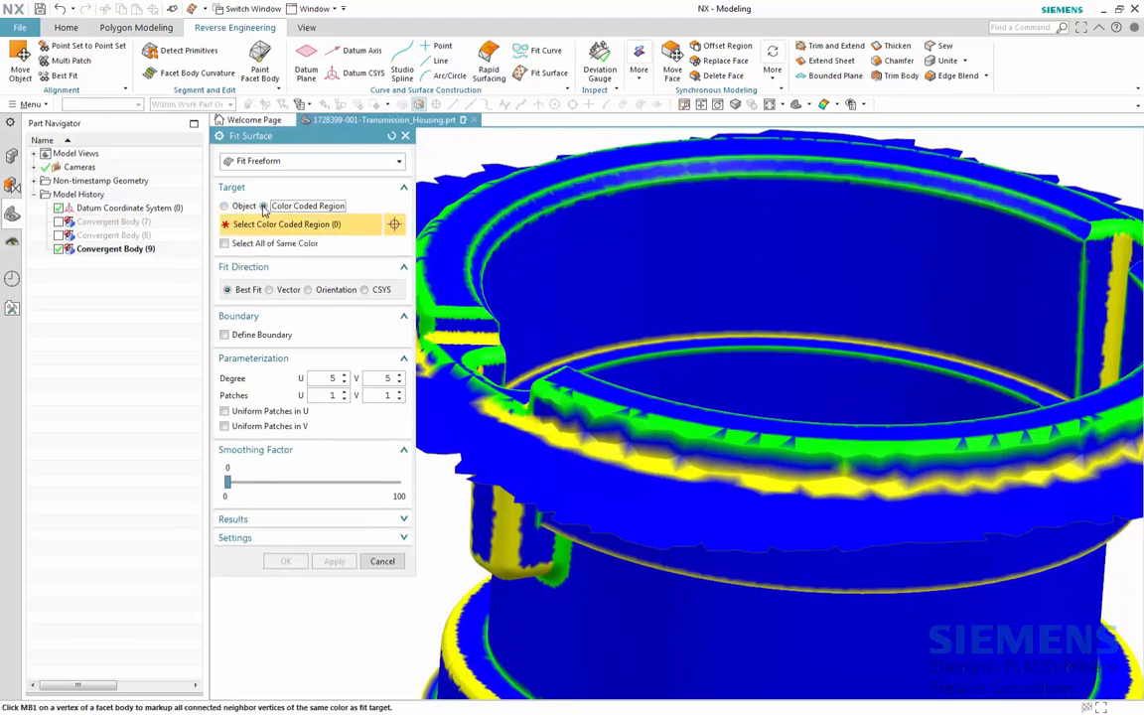
pyautogui.click(529, 207)
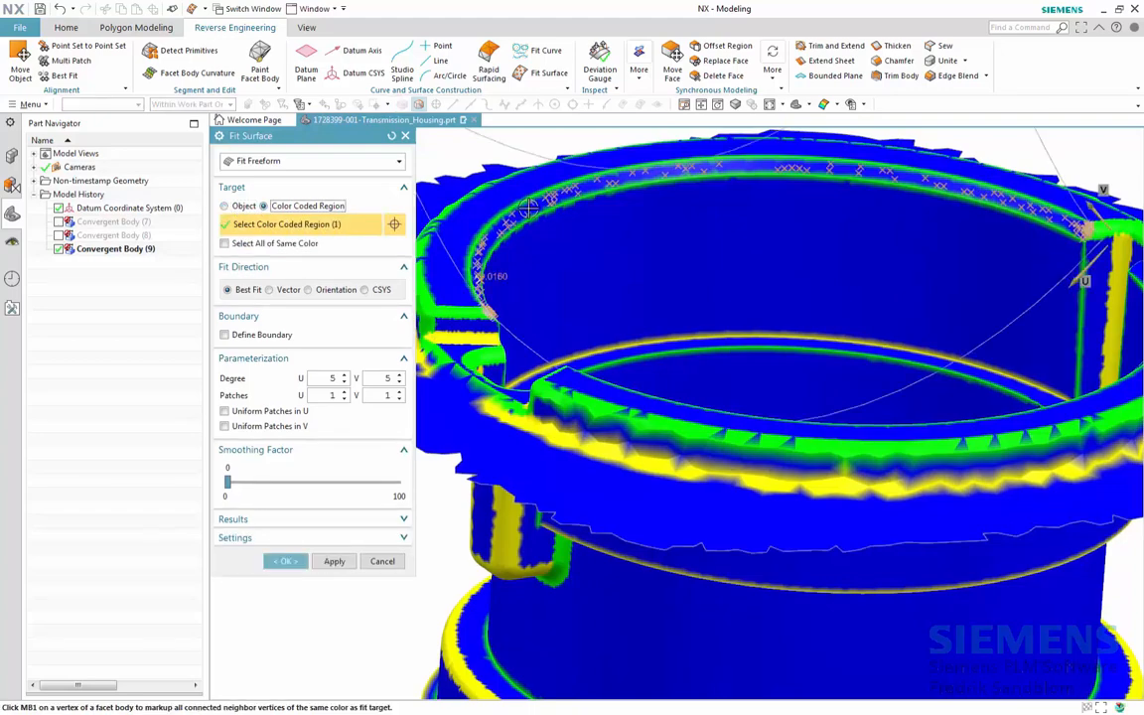
pyautogui.scroll(-5, 527, 211)
pyautogui.moveTo(527, 212); pyautogui.dragTo(498, 206, button='middle')
pyautogui.middleClick(497, 207)
pyautogui.moveTo(491, 202); pyautogui.dragTo(492, 192, button='right')
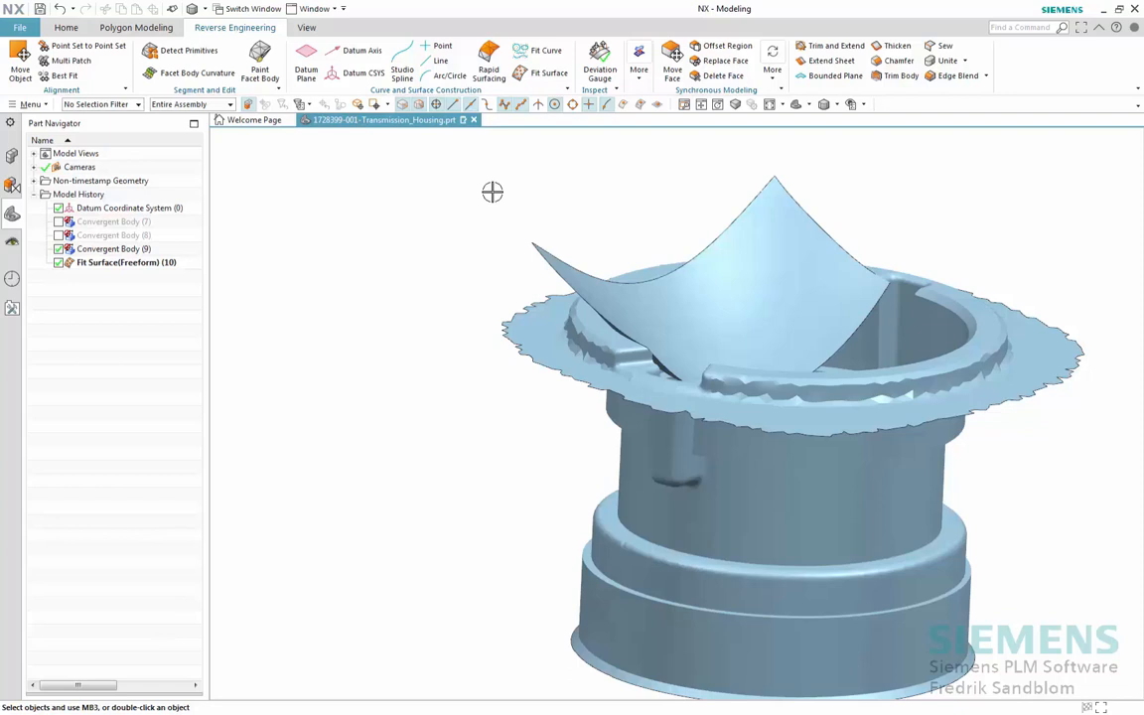
pyautogui.click(59, 8)
pyautogui.moveTo(360, 188); pyautogui.dragTo(385, 217, button='right')
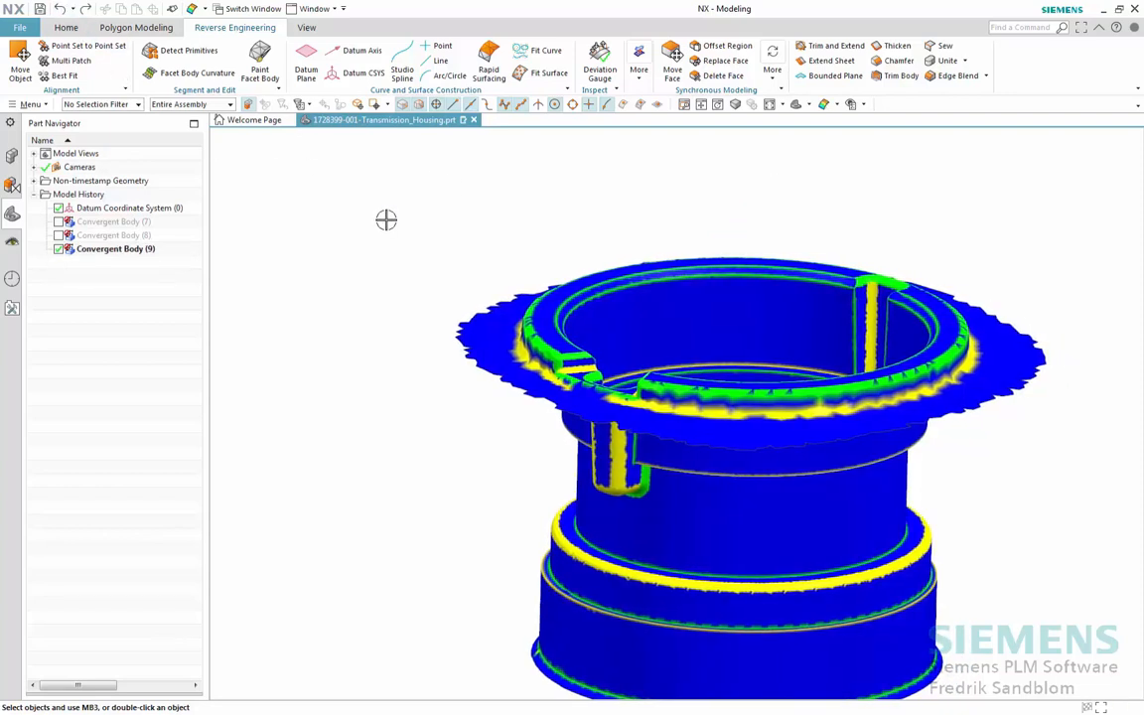
pyautogui.click(545, 73)
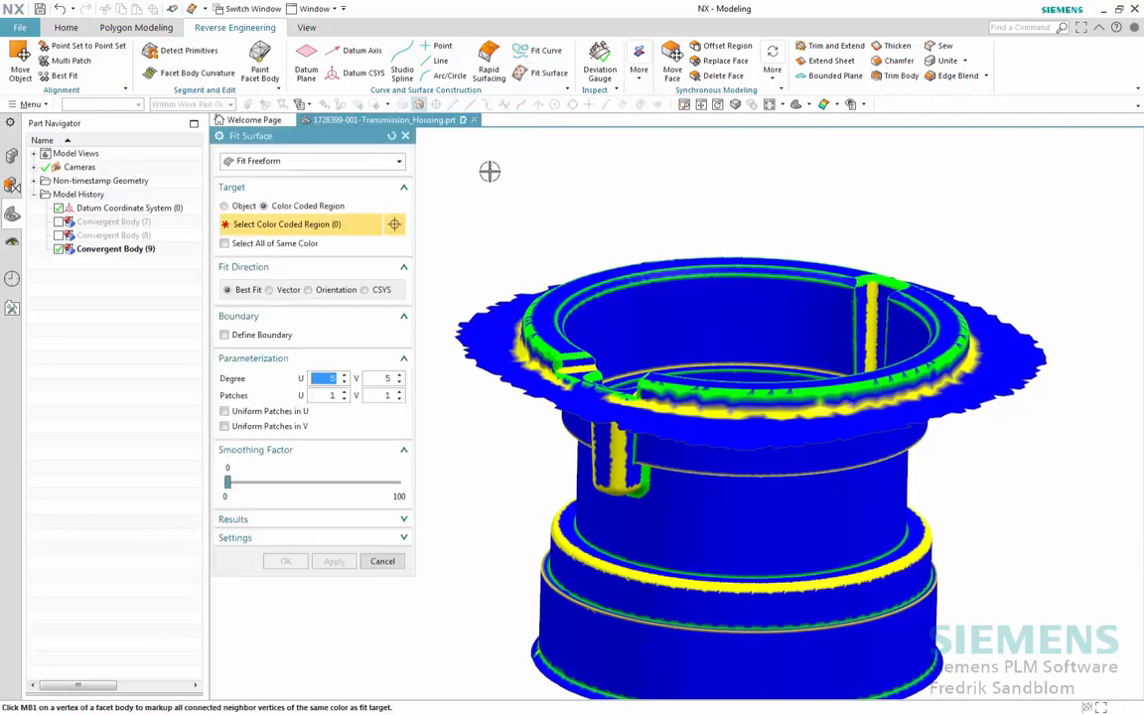
pyautogui.click(357, 160)
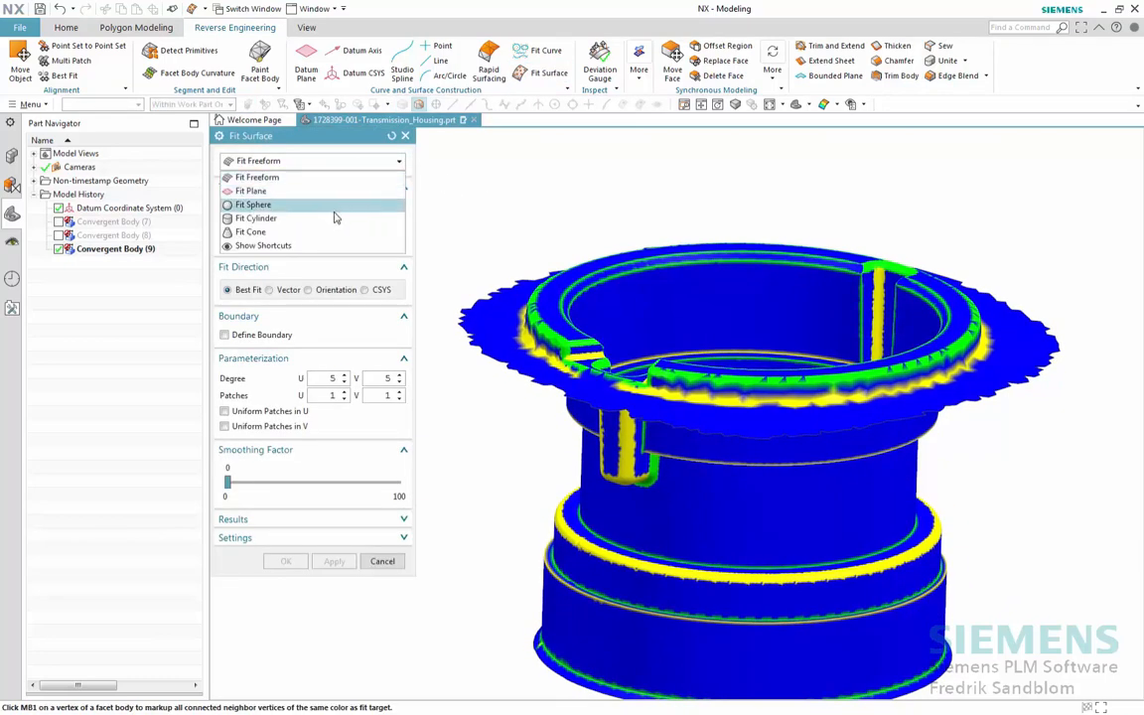
pyautogui.click(335, 221)
pyautogui.scroll(6, 484, 385)
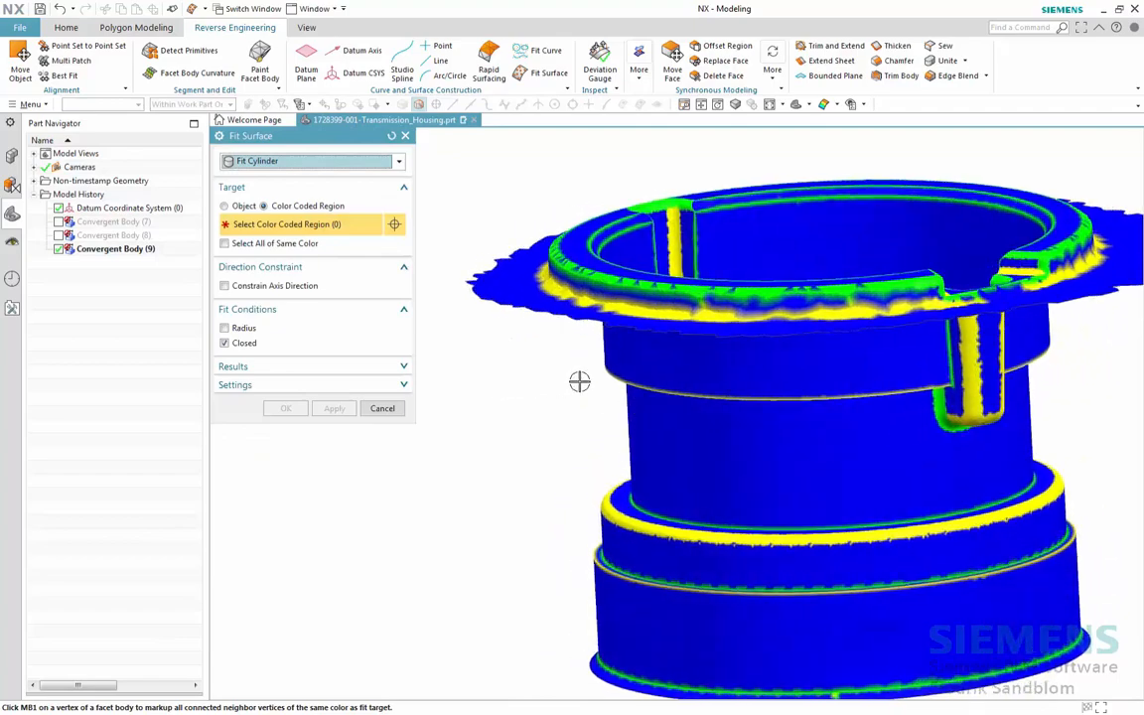
pyautogui.scroll(3, 720, 330)
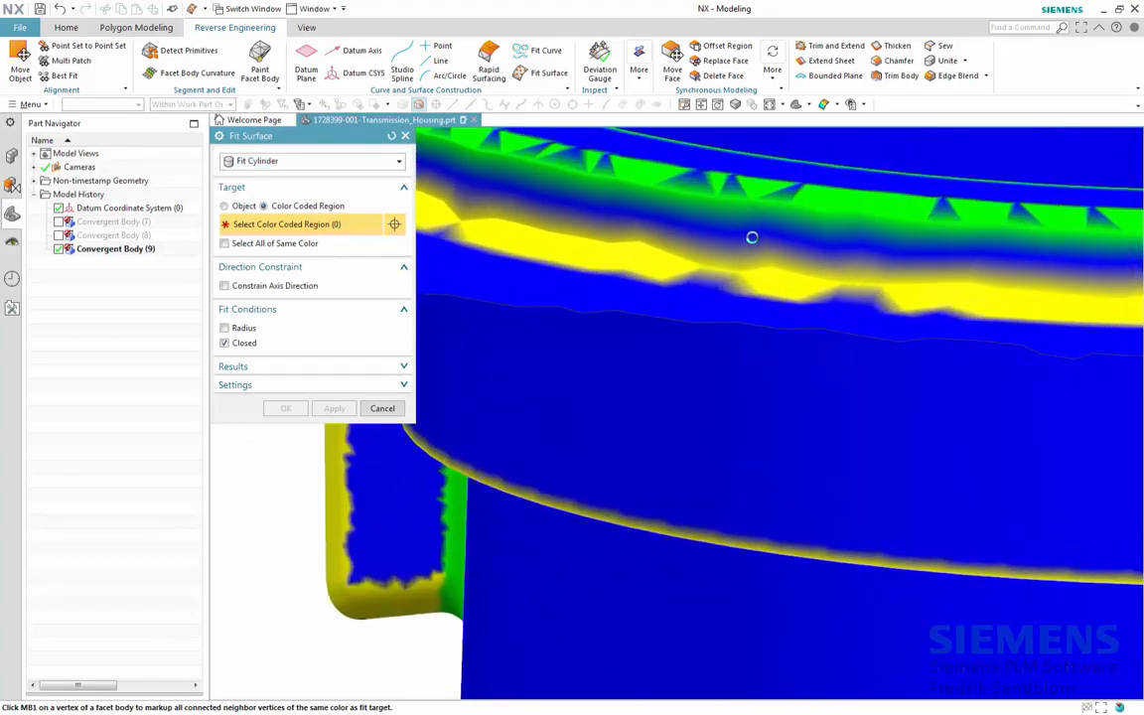
pyautogui.click(750, 235)
pyautogui.scroll(-8, 692, 312)
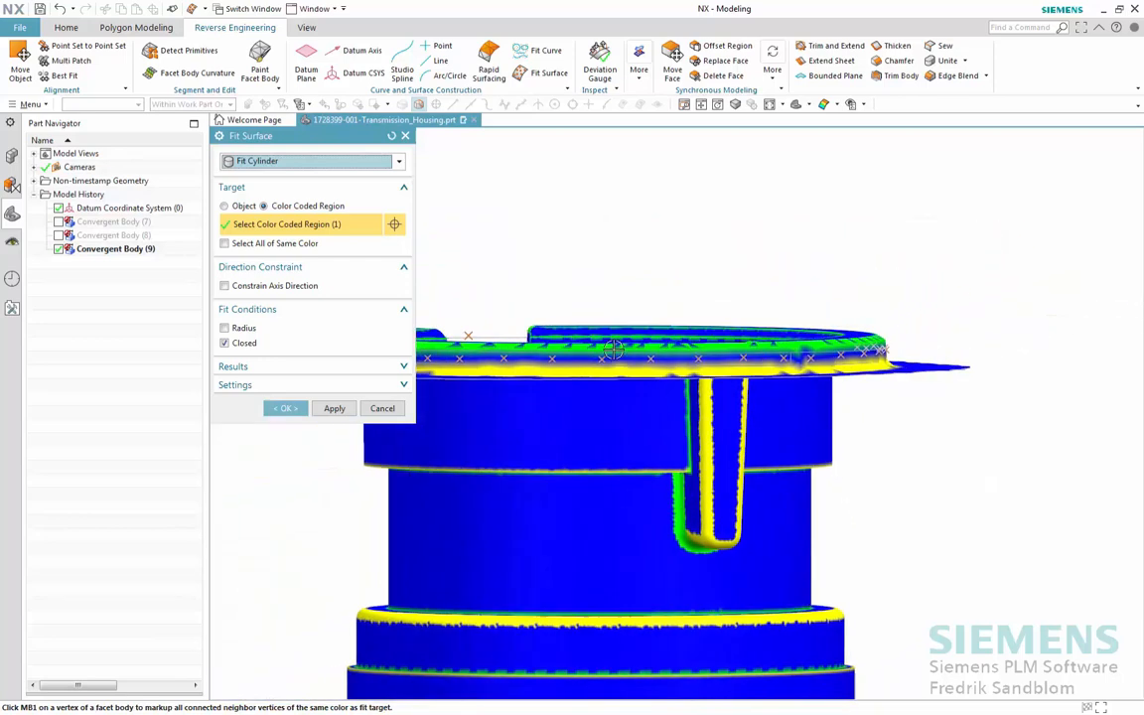
pyautogui.click(381, 408)
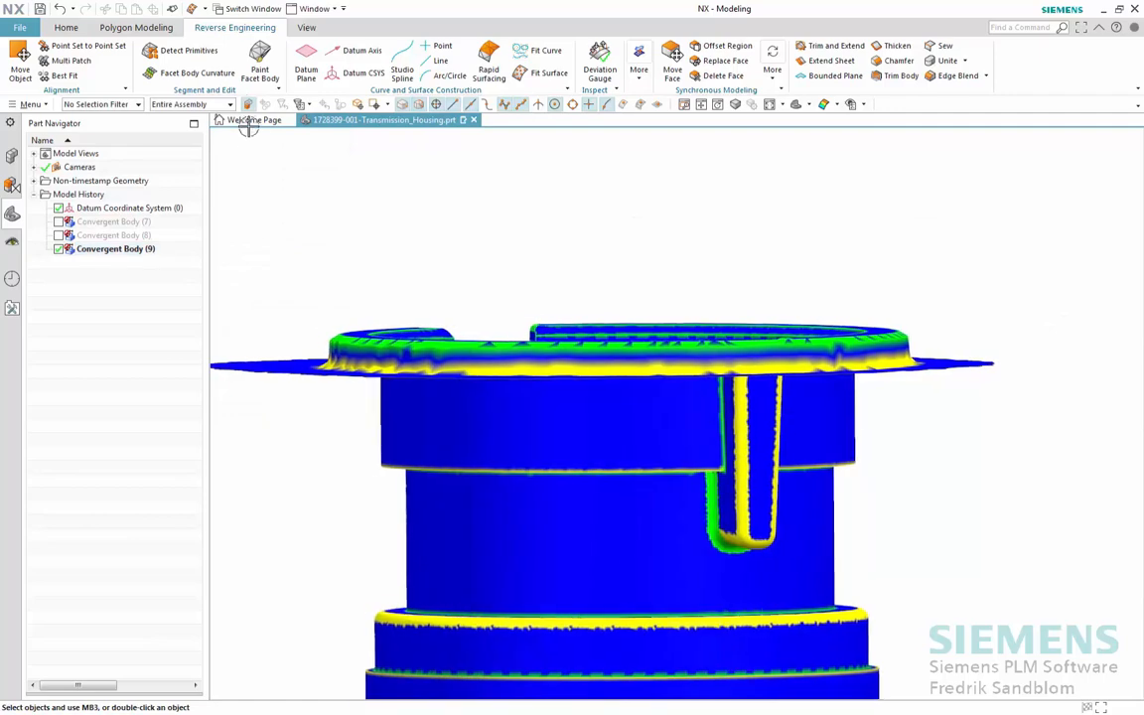
# - Start Paint Facet Body and inherit the blue paint color from a facet on the bore's flange rim
pyautogui.click(259, 61)
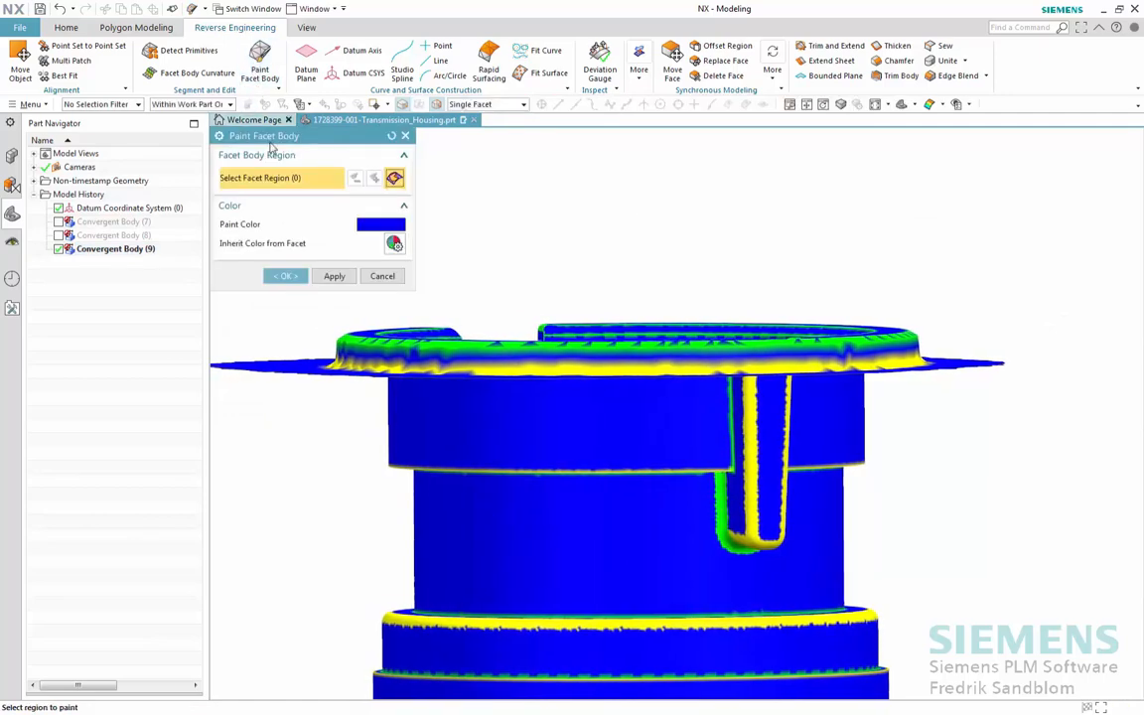
pyautogui.click(394, 243)
pyautogui.scroll(4, 682, 362)
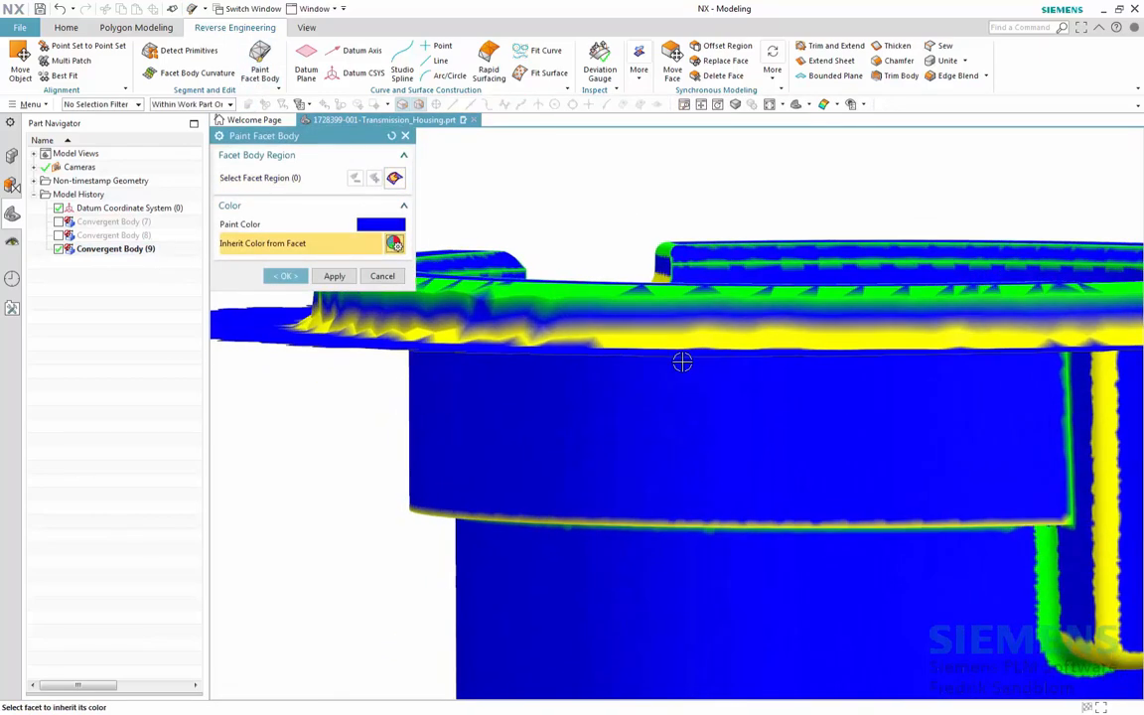
pyautogui.scroll(6, 682, 363)
pyautogui.click(656, 264)
pyautogui.scroll(-2, 626, 382)
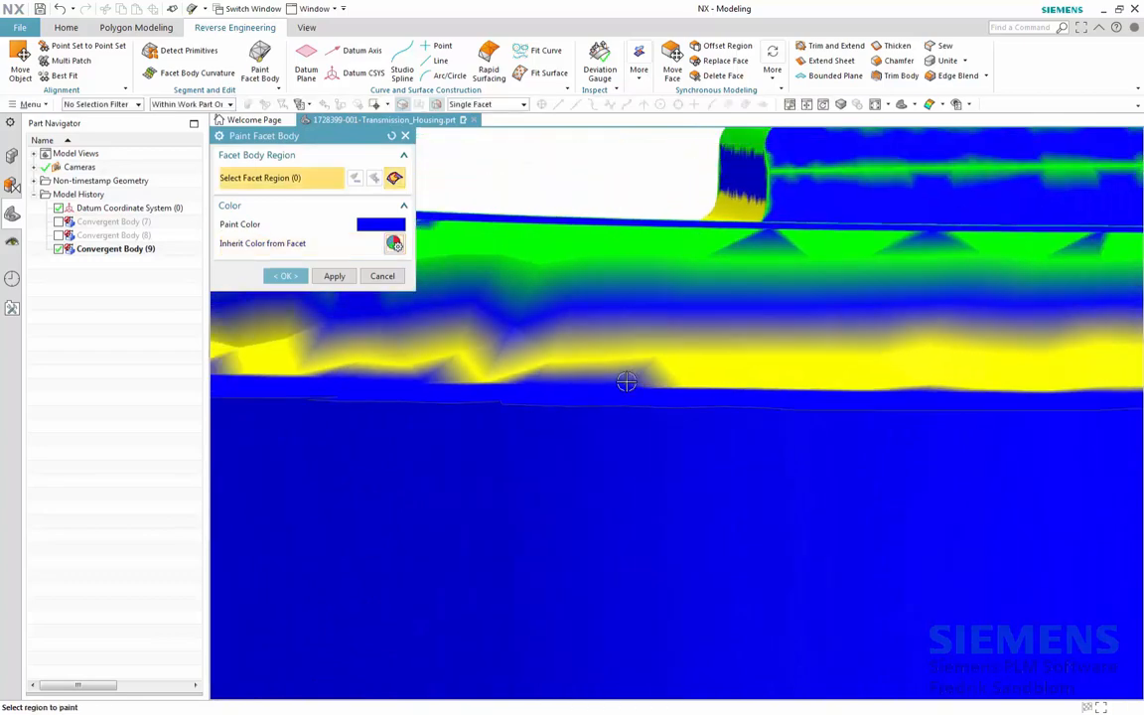
# - Paint the facets that interrupt the blue band around the outer rim wall with the inherited blue, and accept the painting
pyautogui.scroll(-3, 624, 381)
pyautogui.scroll(6, 625, 380)
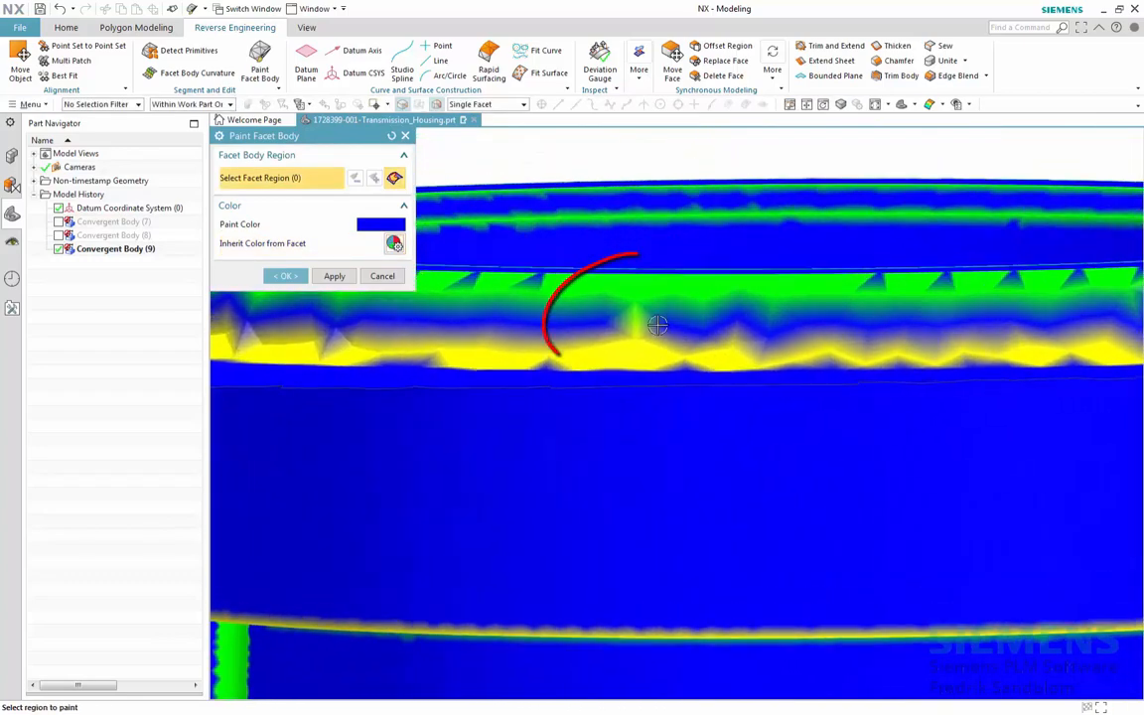
pyautogui.scroll(1, 650, 323)
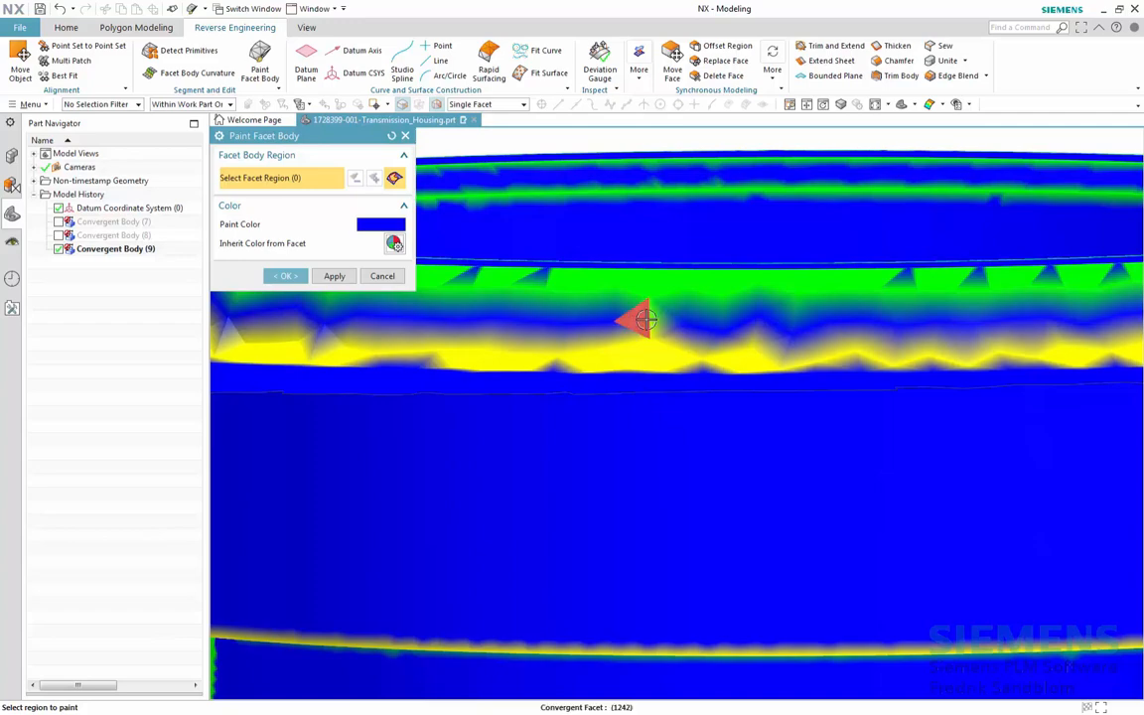
pyautogui.click(638, 319)
pyautogui.moveTo(621, 335); pyautogui.dragTo(676, 357, button='middle')
pyautogui.click(669, 317)
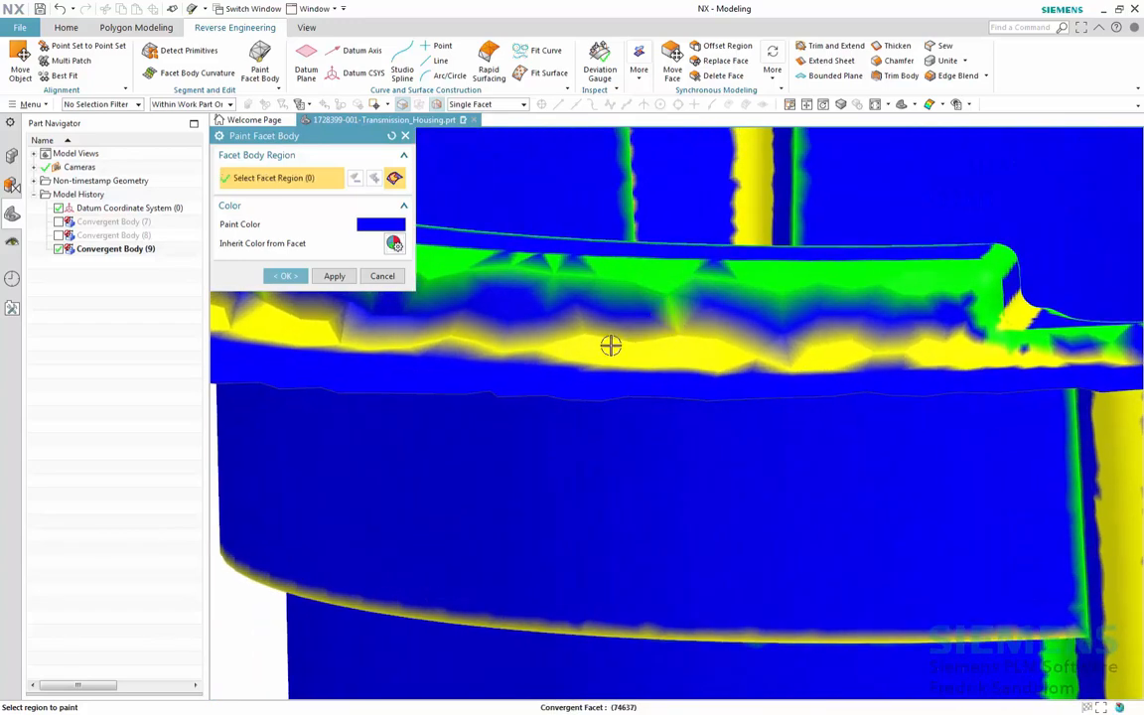
pyautogui.moveTo(586, 348); pyautogui.dragTo(633, 346, button='middle')
pyautogui.click(633, 314)
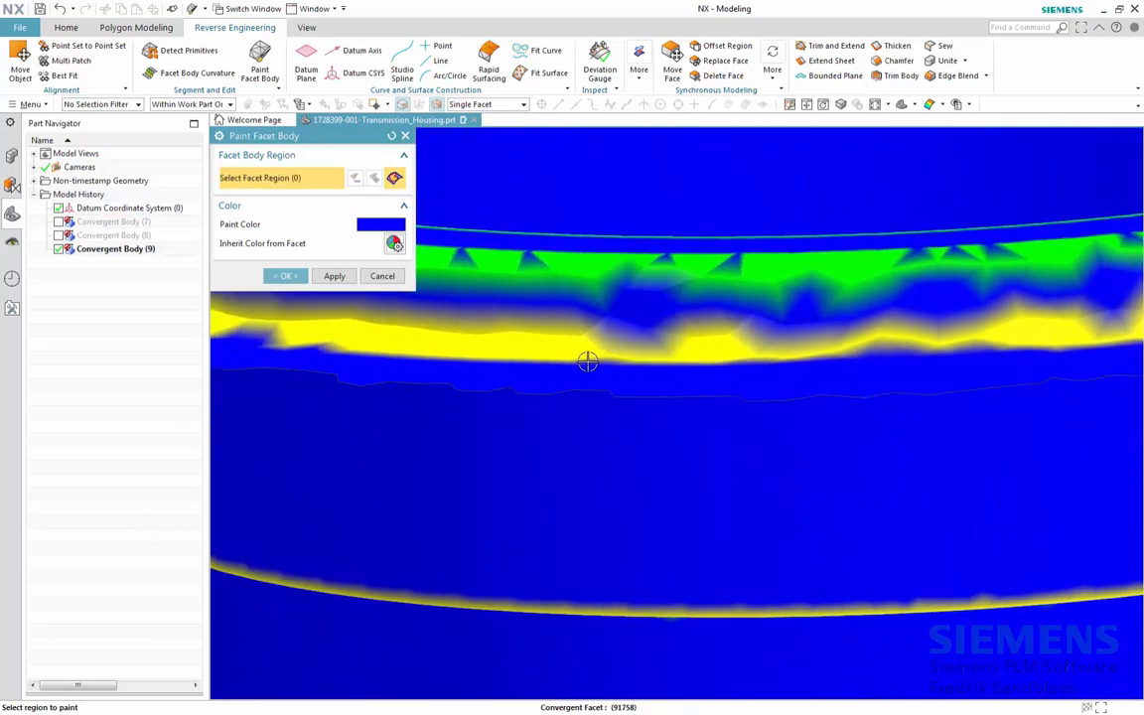
pyautogui.scroll(-3, 556, 373)
pyautogui.scroll(-1, 556, 373)
pyautogui.moveTo(556, 373); pyautogui.dragTo(584, 373, button='middle')
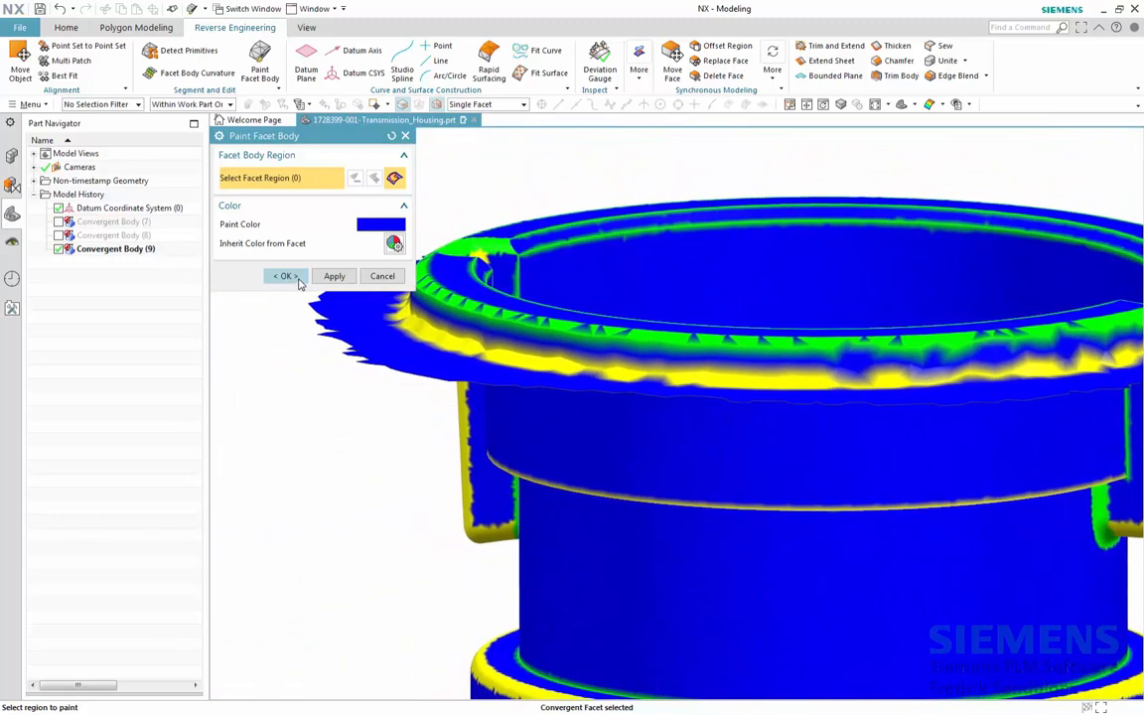
pyautogui.click(292, 277)
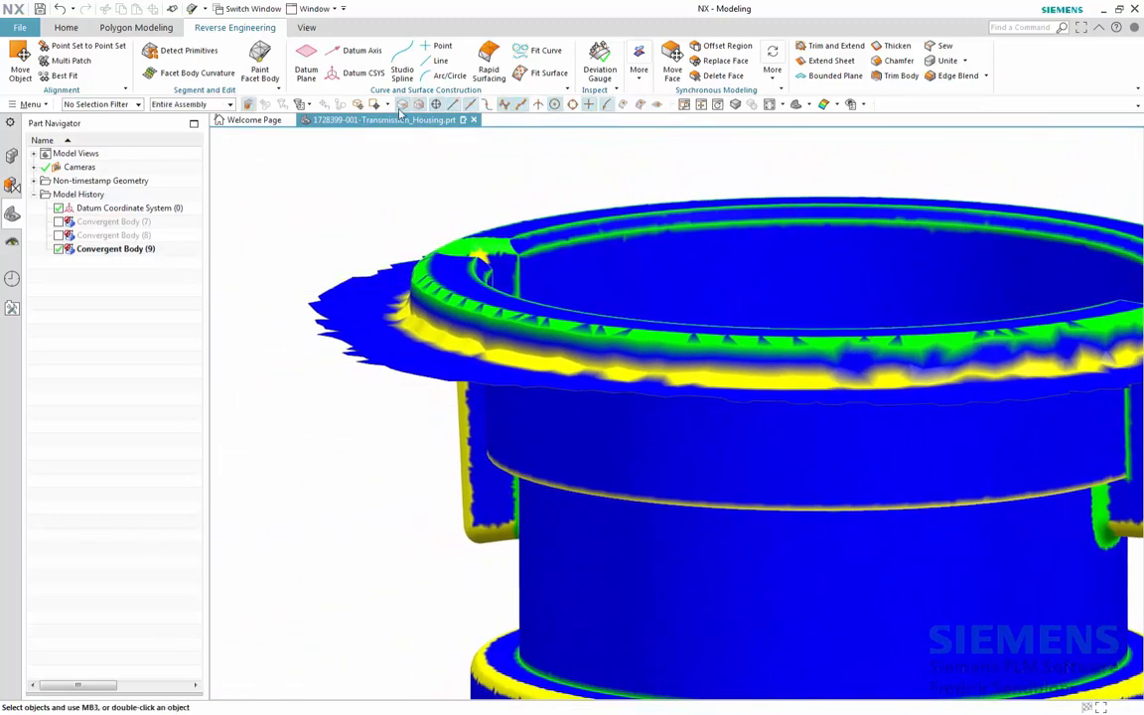
# - Fit a closed cylinder to the blue color-coded region on the outer rim wall
pyautogui.click(543, 72)
pyautogui.click(298, 159)
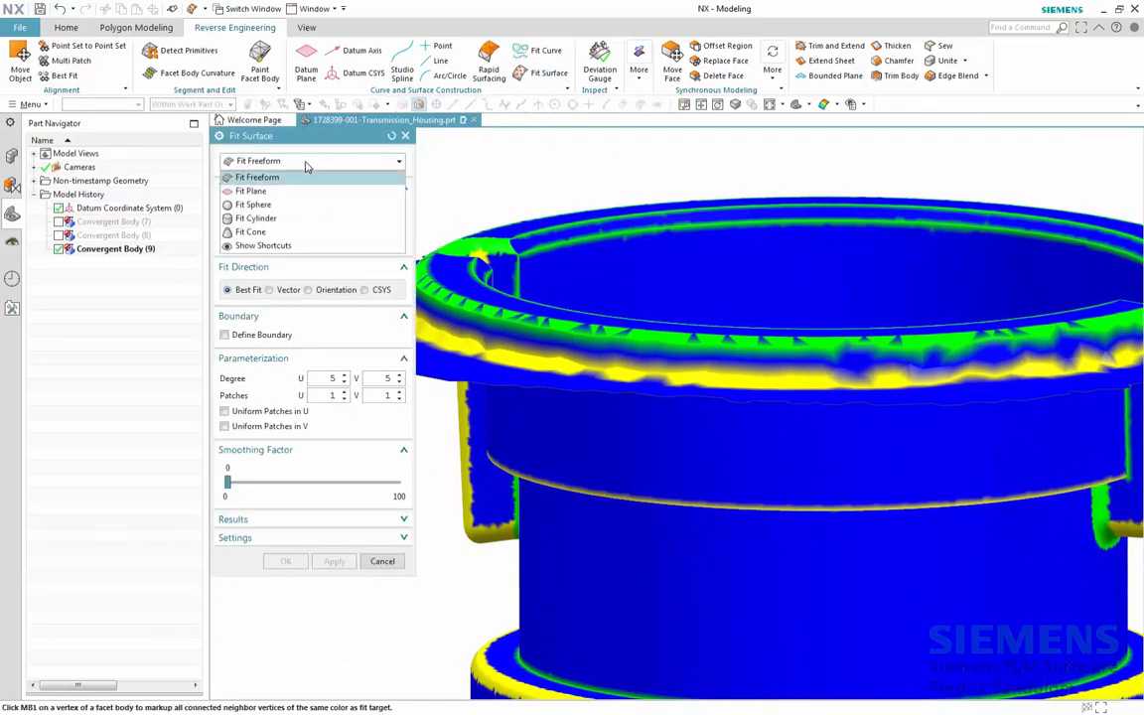
pyautogui.click(294, 217)
pyautogui.scroll(6, 684, 411)
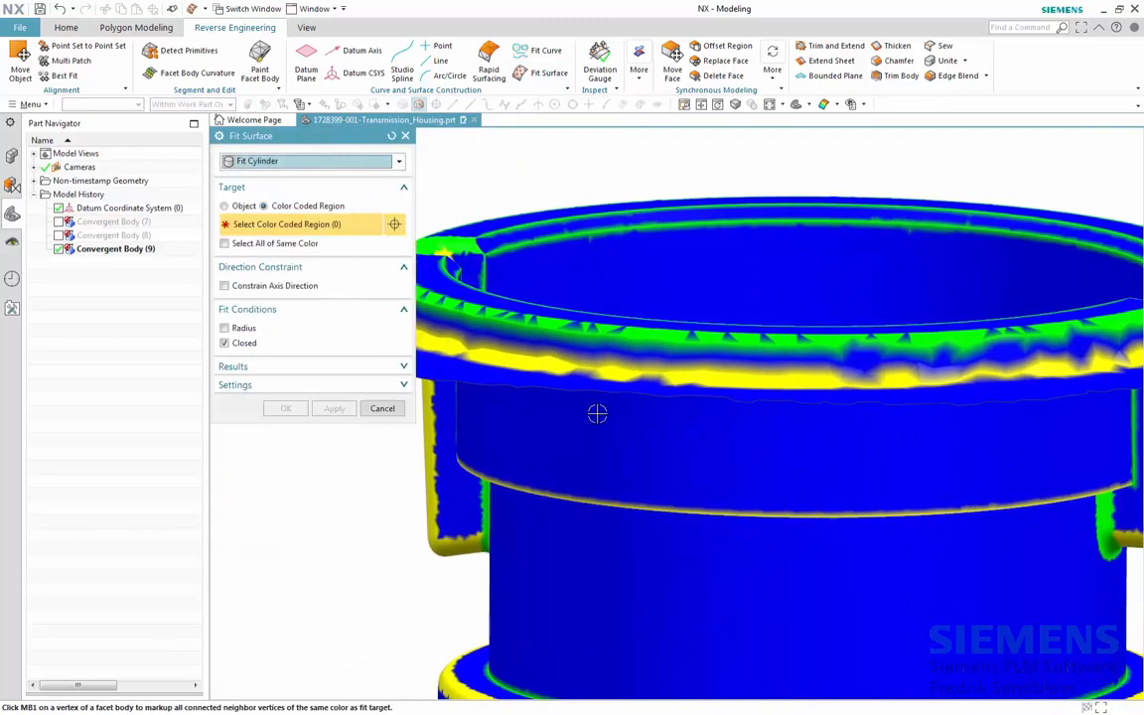
pyautogui.click(865, 384)
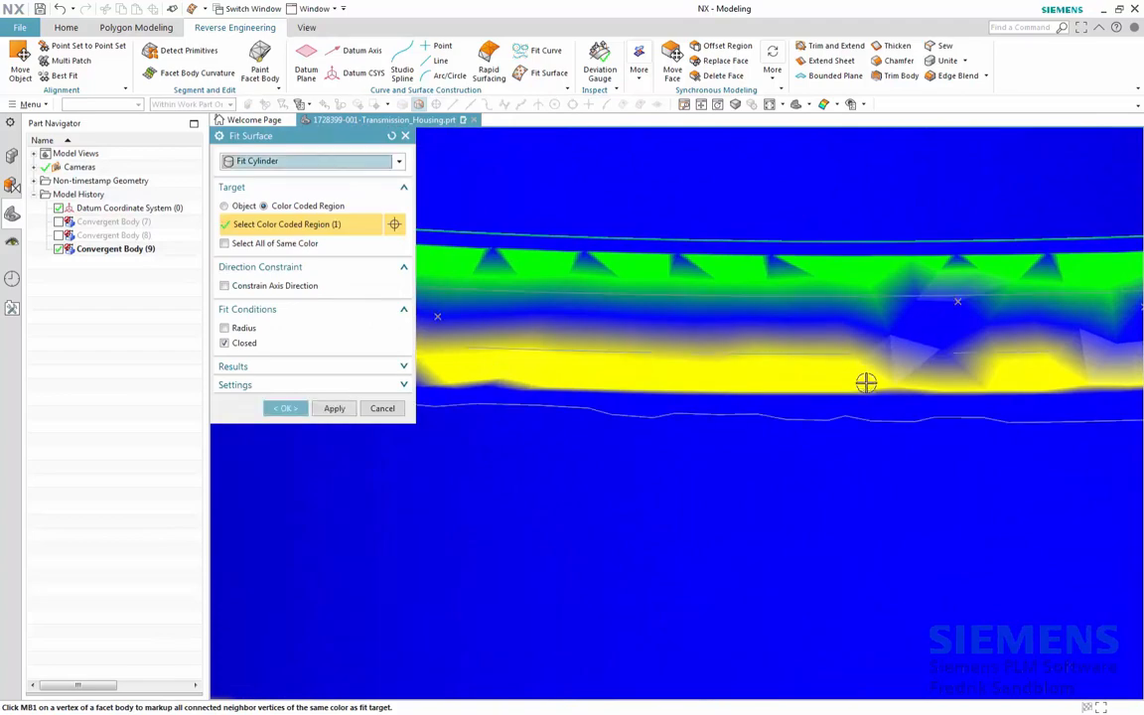
pyautogui.scroll(-6, 860, 387)
pyautogui.moveTo(854, 391); pyautogui.dragTo(357, 408, button='middle')
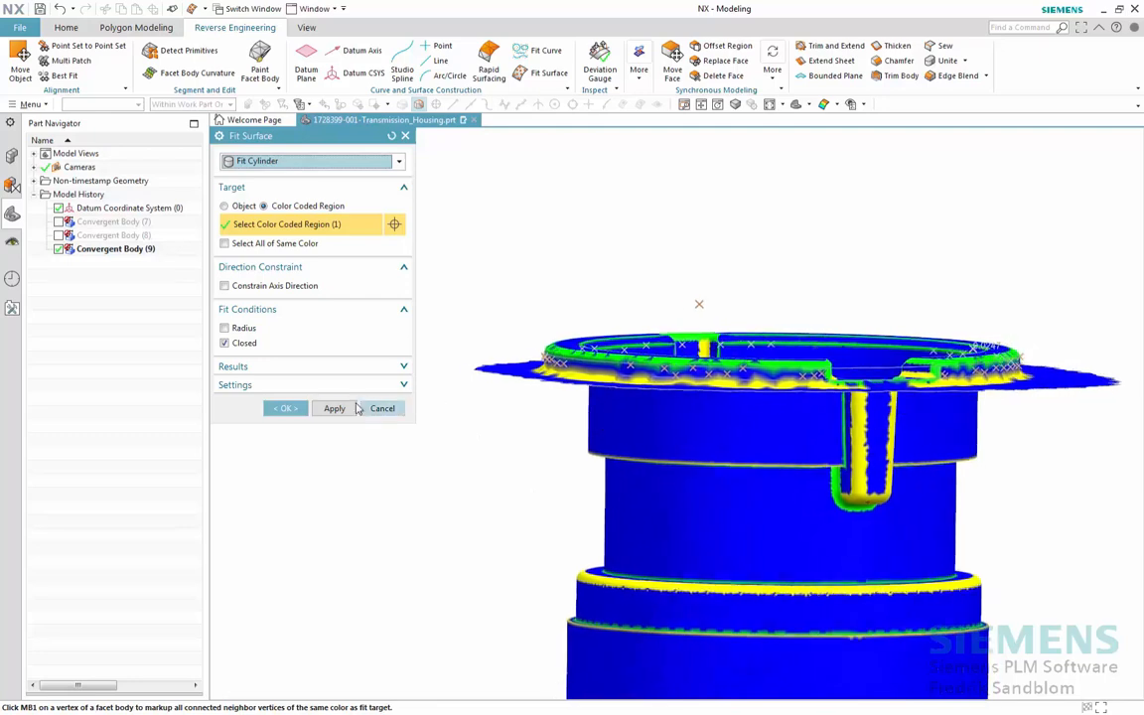
pyautogui.click(285, 408)
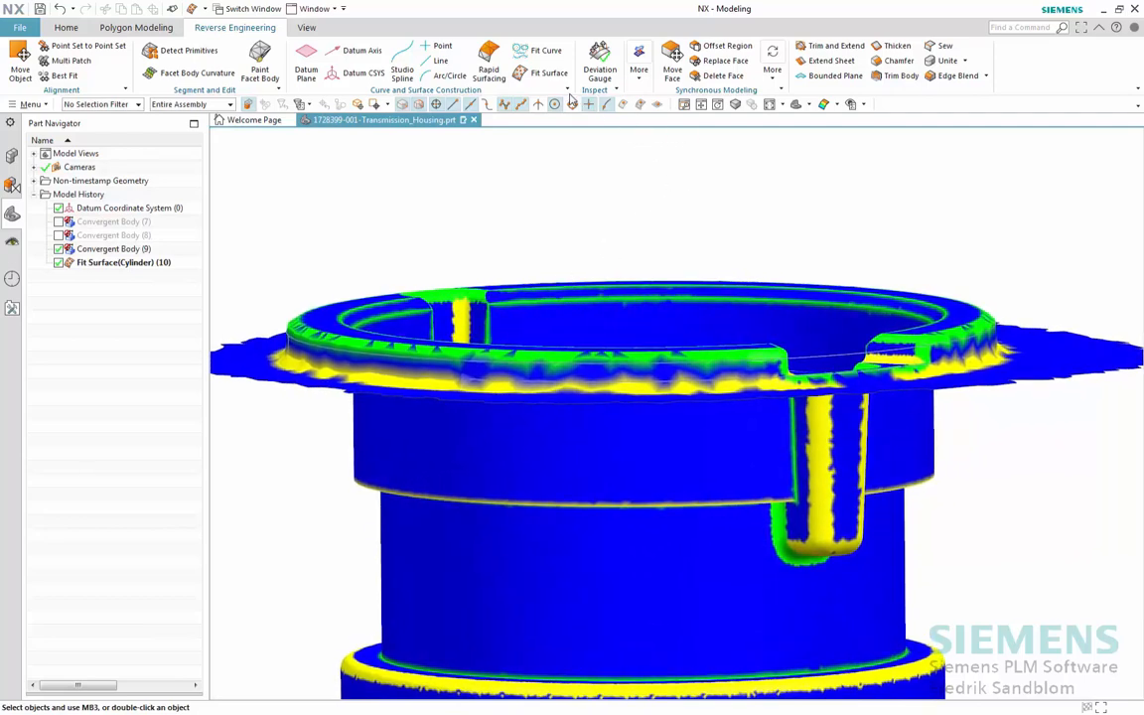
# - Extend both circular edges of the fitted cylinder by 3.5 mm, leaving the facet body's edges out of the selection
pyautogui.click(829, 61)
pyautogui.click(843, 351)
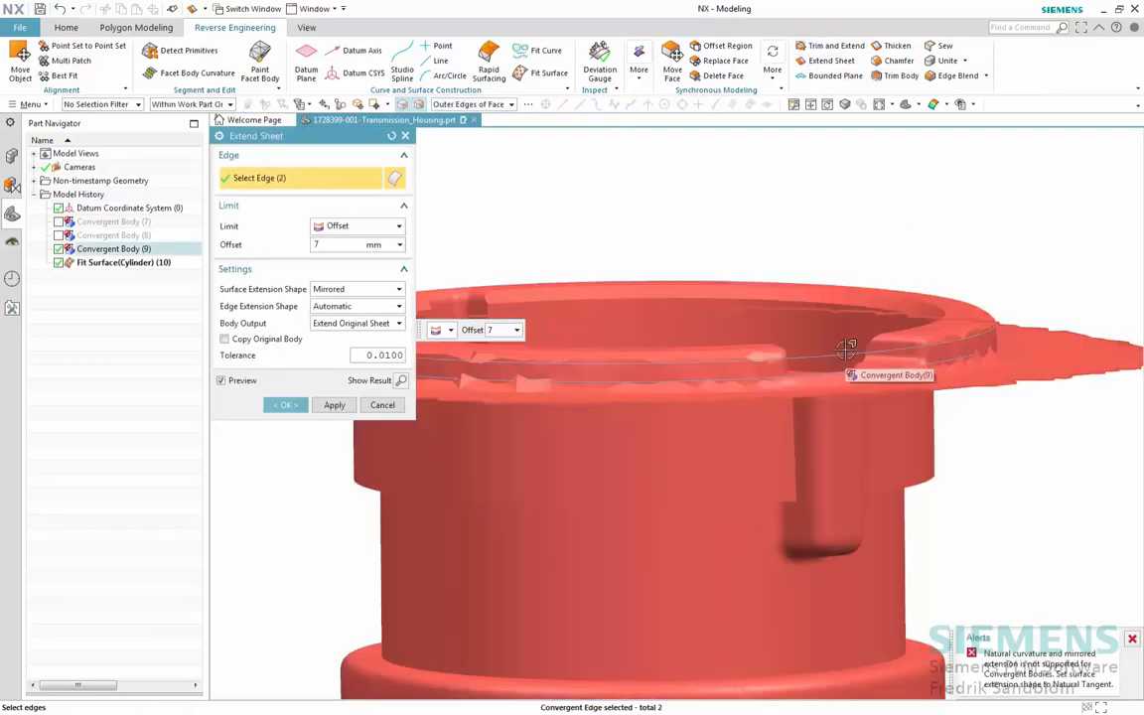
pyautogui.click(841, 357)
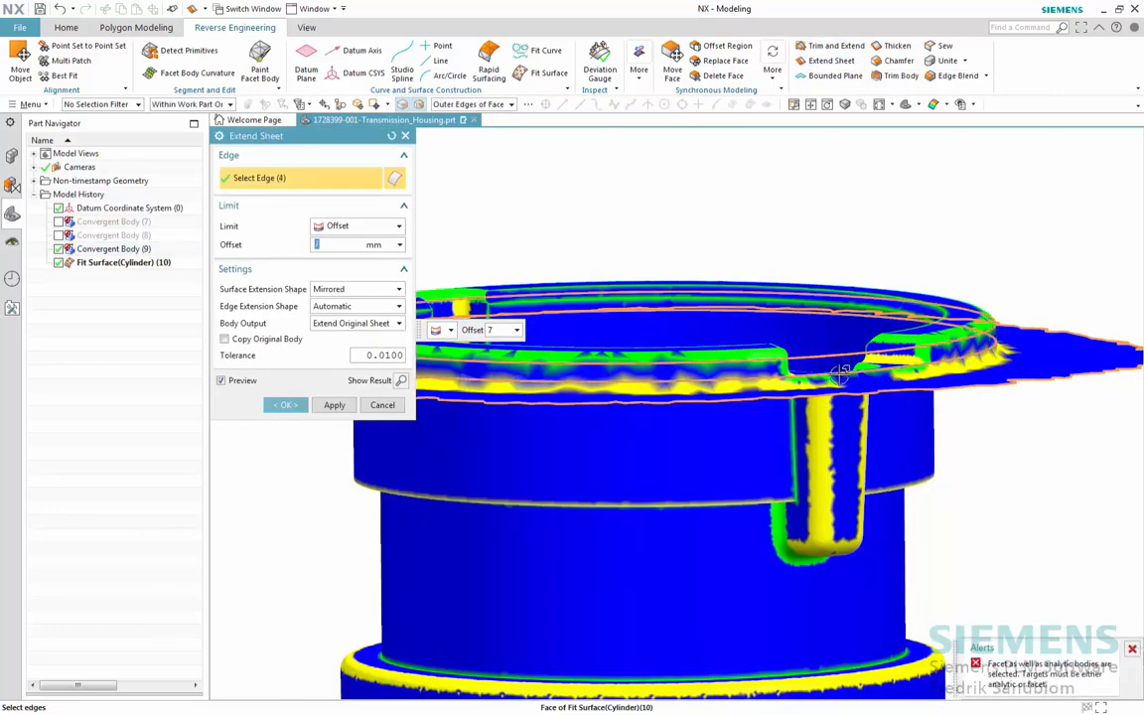
pyautogui.keyDown('shift'); pyautogui.click(866, 392); pyautogui.keyUp('shift')
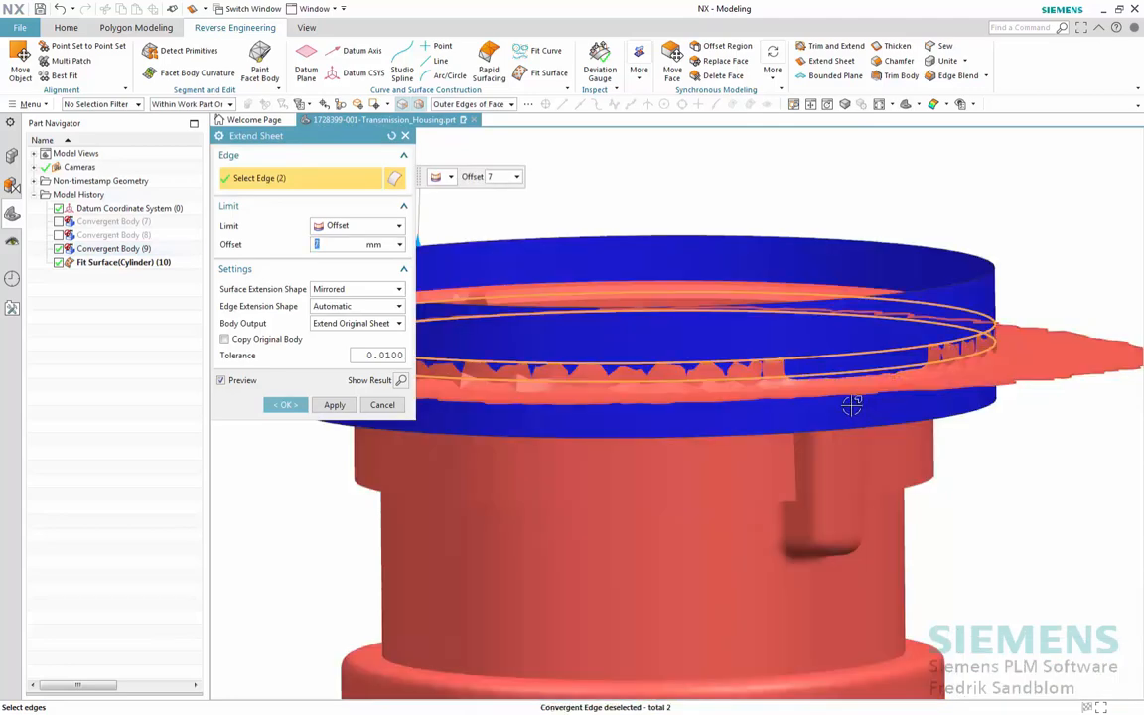
pyautogui.press('F8')
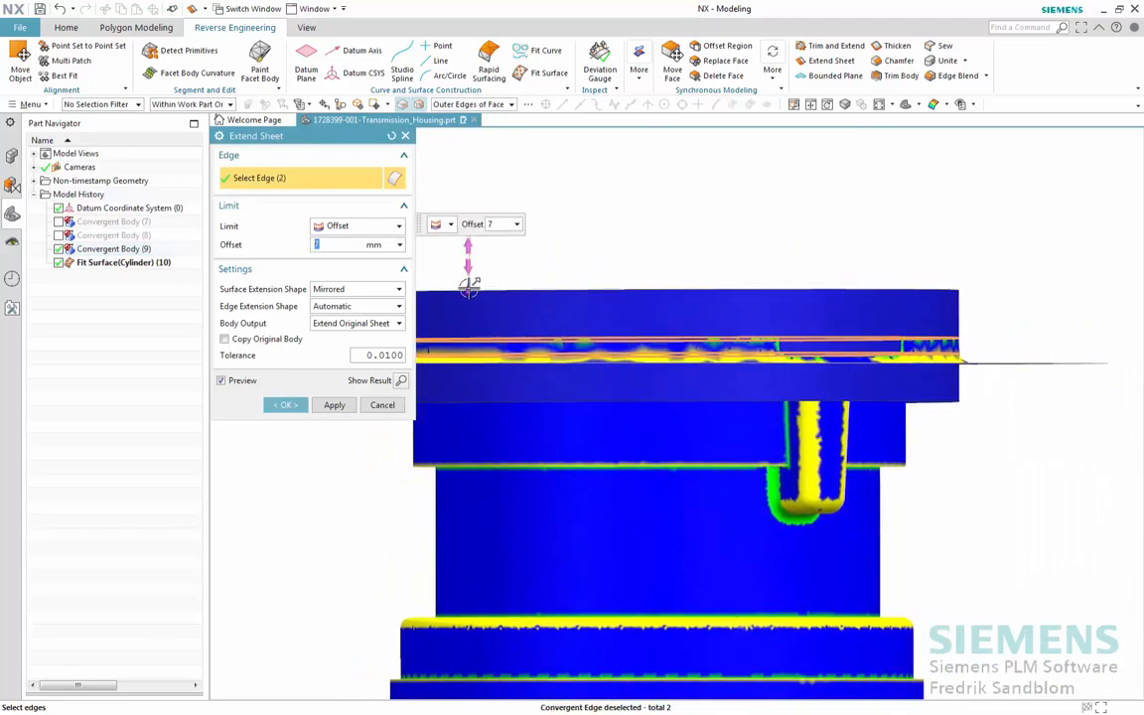
pyautogui.moveTo(469, 288); pyautogui.dragTo(469, 313)
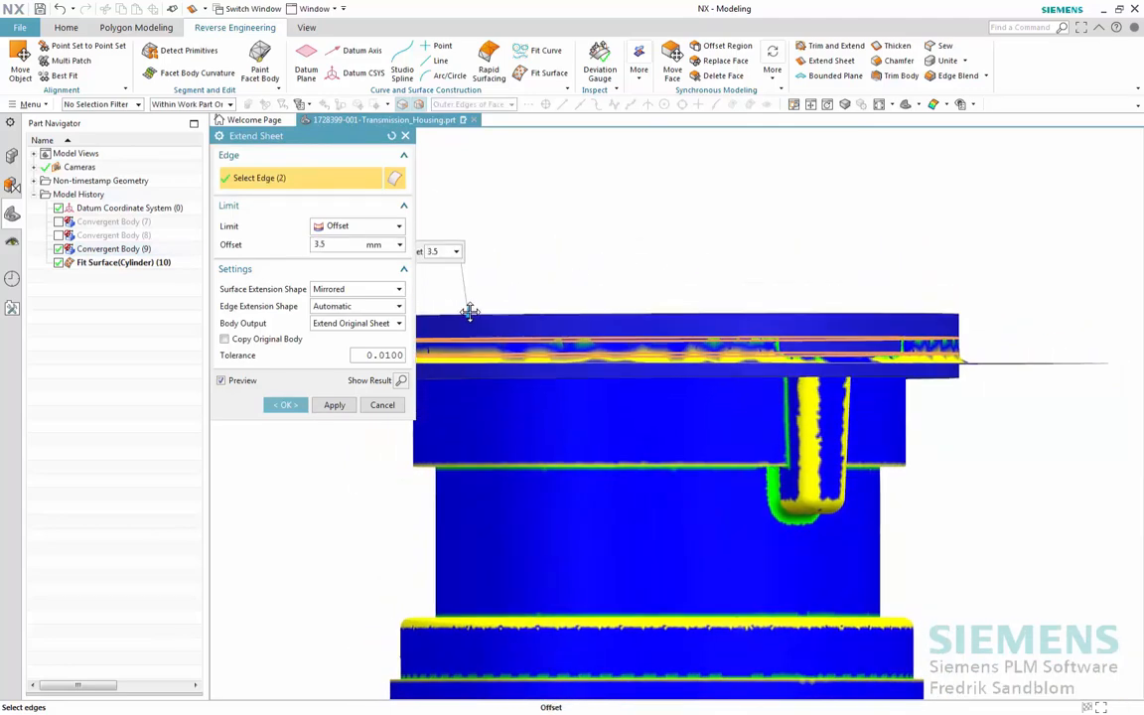
pyautogui.click(285, 404)
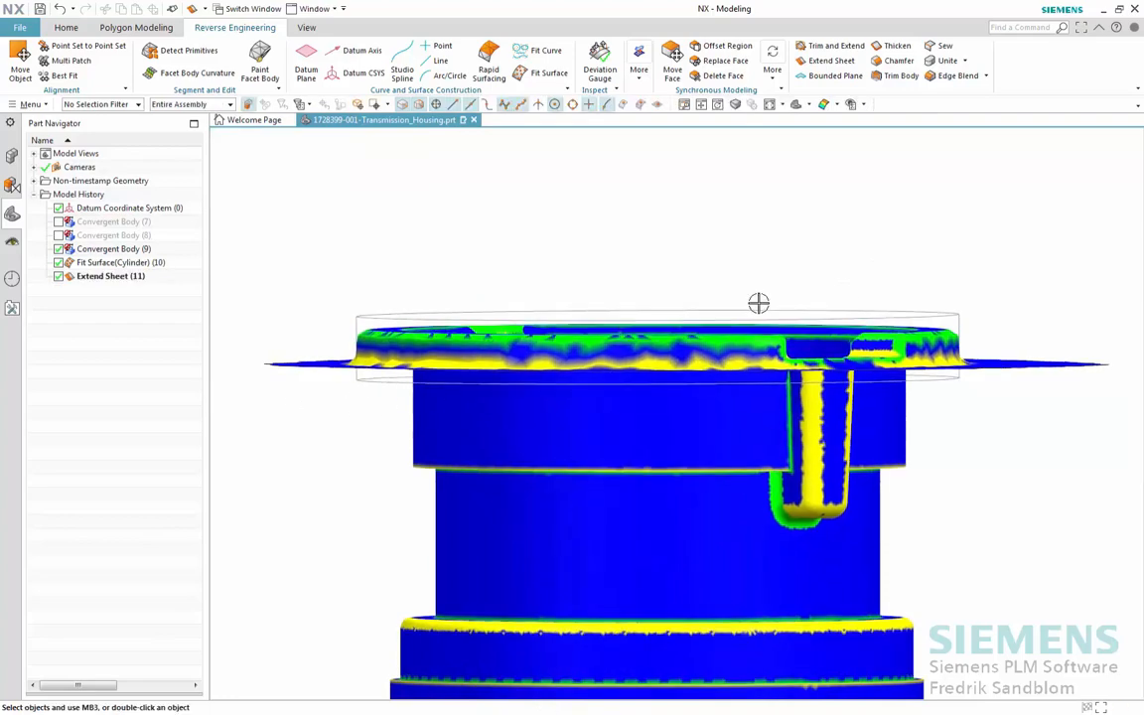
# - Create a bounded plane across the lower circular edge of the extended cylinder
pyautogui.moveTo(1001, 257); pyautogui.dragTo(1007, 253, button='middle')
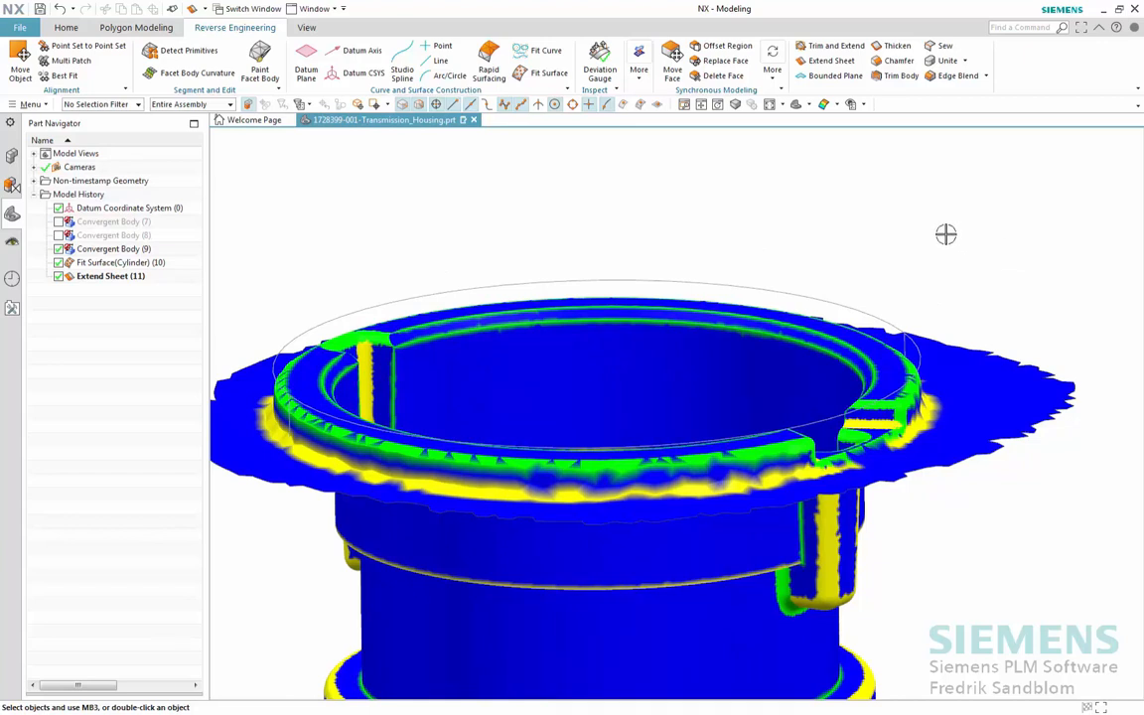
pyautogui.click(830, 76)
pyautogui.moveTo(860, 258); pyautogui.dragTo(911, 402, button='middle')
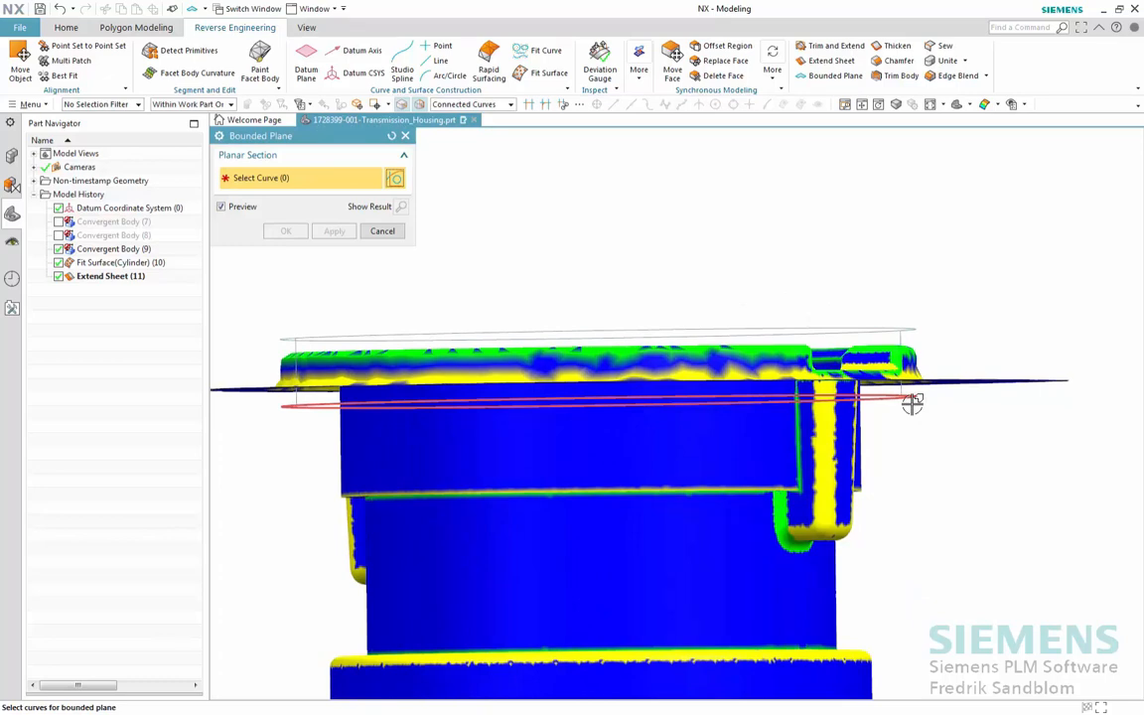
pyautogui.click(911, 402)
pyautogui.moveTo(912, 402); pyautogui.dragTo(873, 258, button='middle')
pyautogui.click(285, 230)
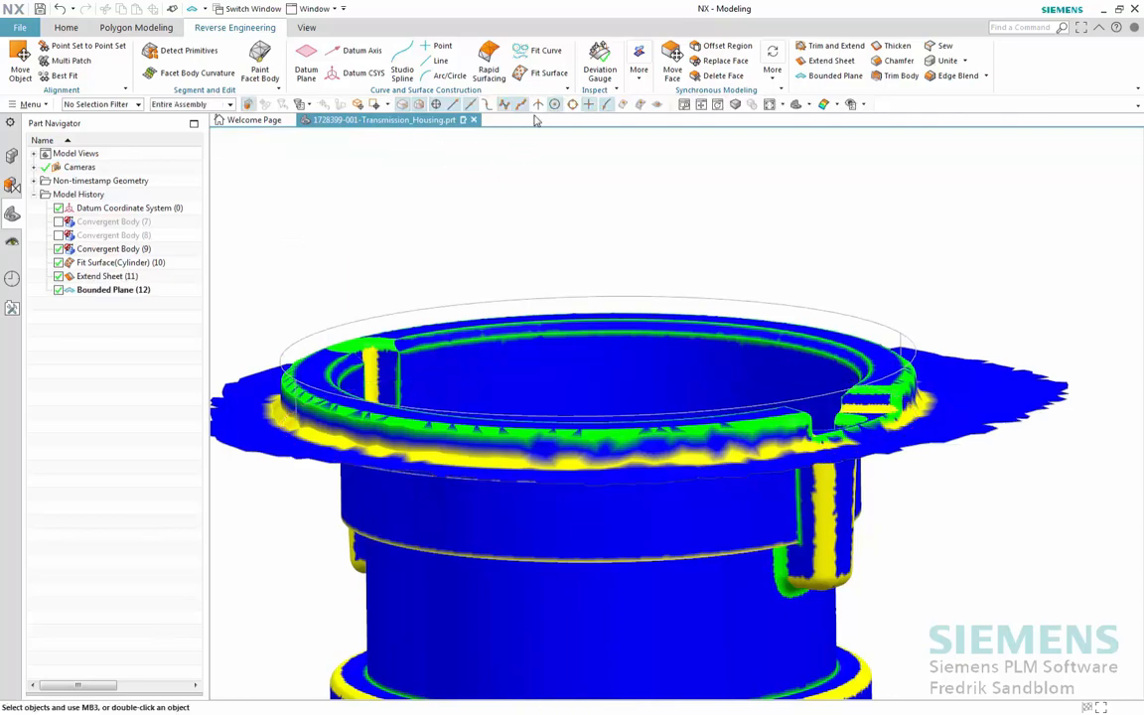
# - Fit a plane to the blue color-coded region on the bore rim's flat top face
pyautogui.click(545, 72)
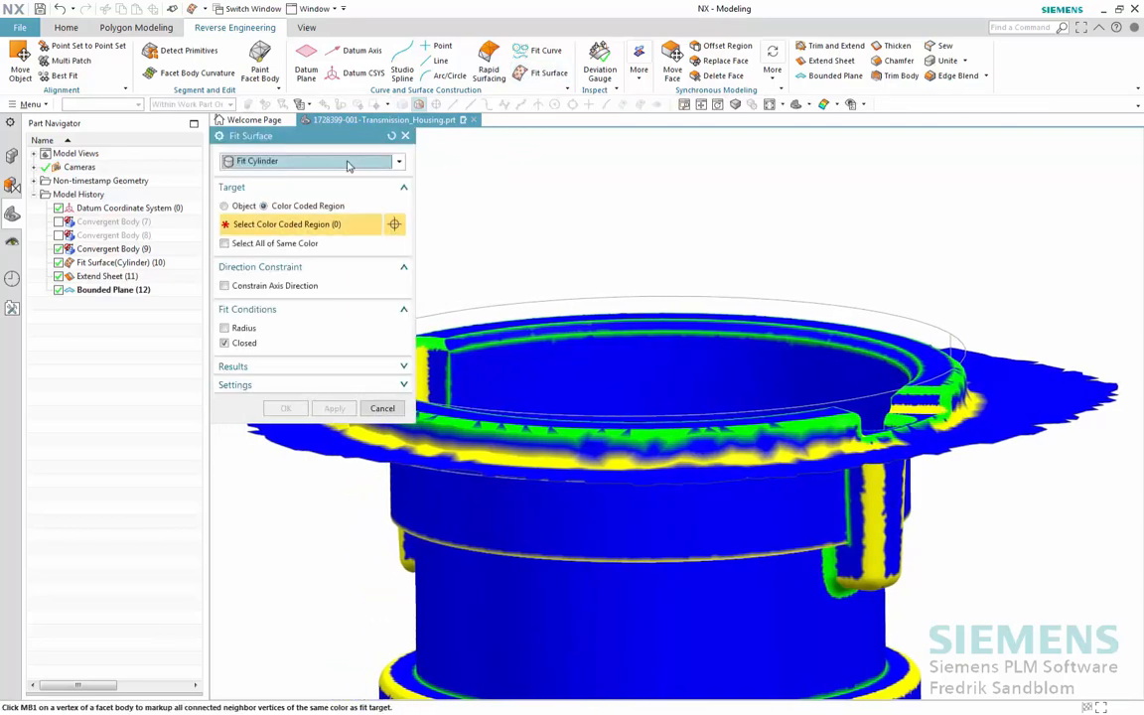
pyautogui.click(347, 166)
pyautogui.click(291, 194)
pyautogui.moveTo(525, 290); pyautogui.dragTo(556, 382, button='middle')
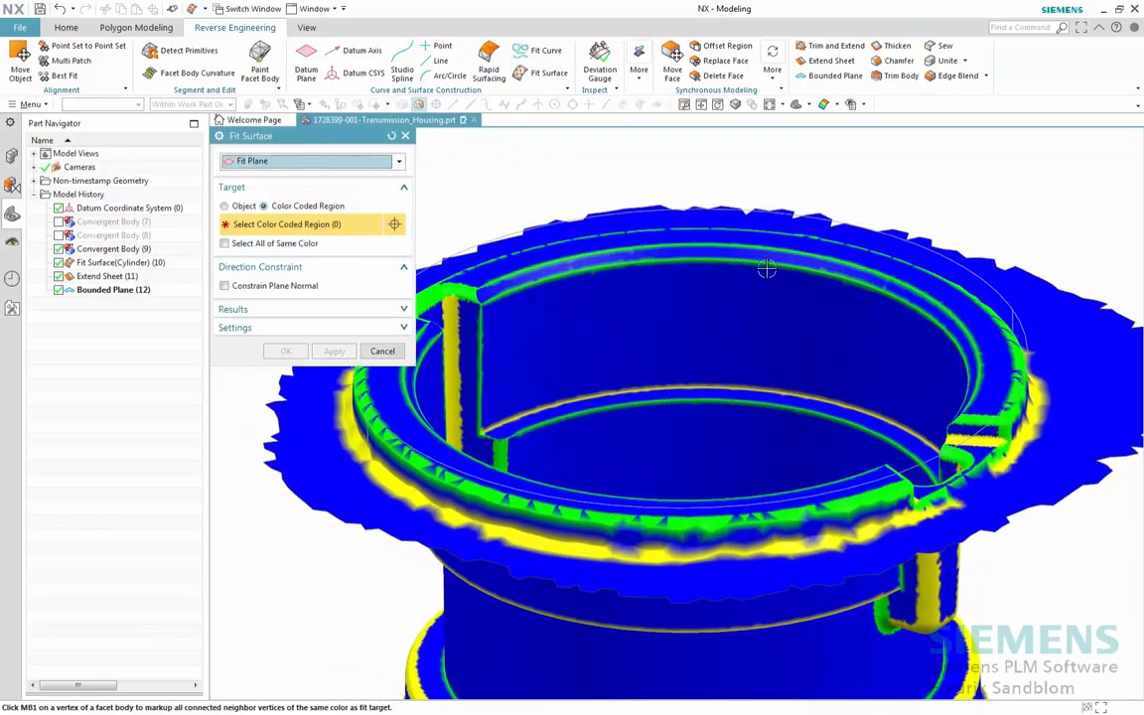
pyautogui.moveTo(766, 268); pyautogui.dragTo(772, 217, button='middle')
pyautogui.click(768, 222)
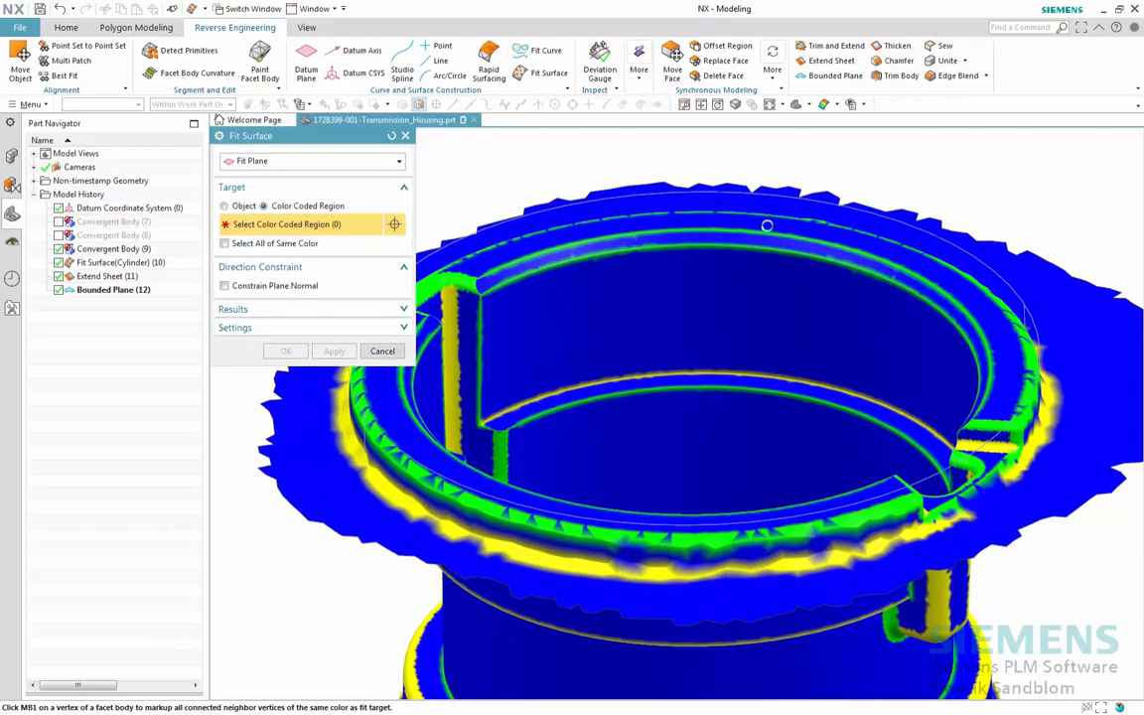
pyautogui.scroll(-3, 749, 273)
pyautogui.moveTo(747, 326); pyautogui.dragTo(743, 271, button='middle')
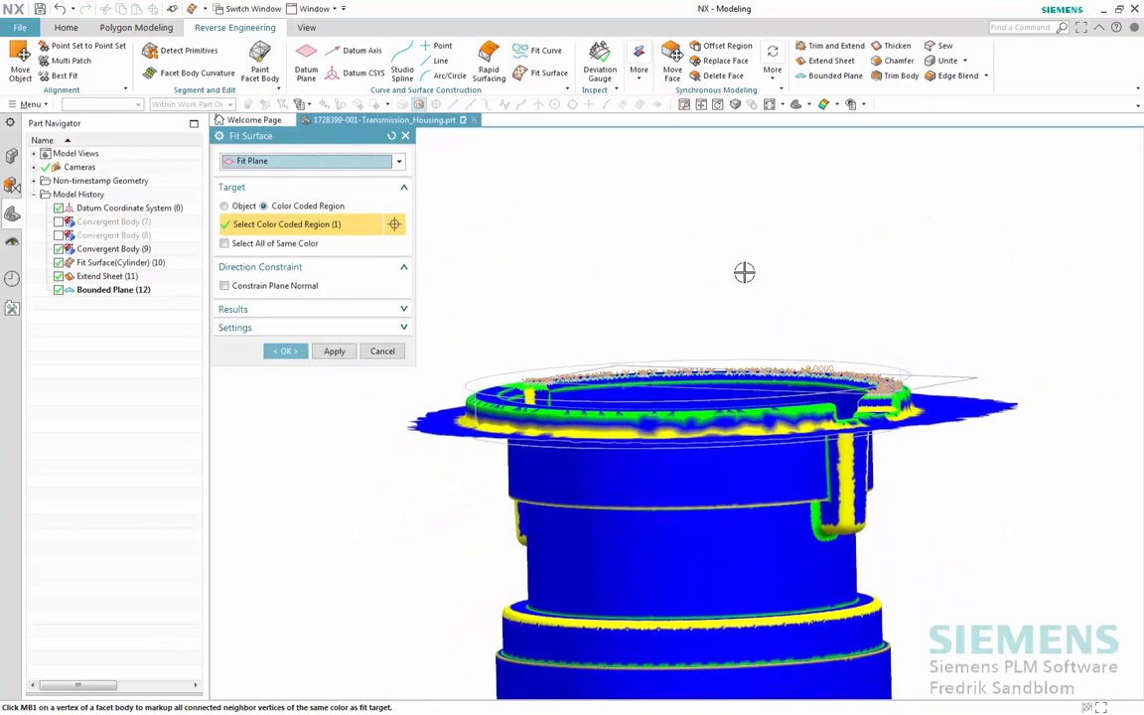
pyautogui.click(284, 351)
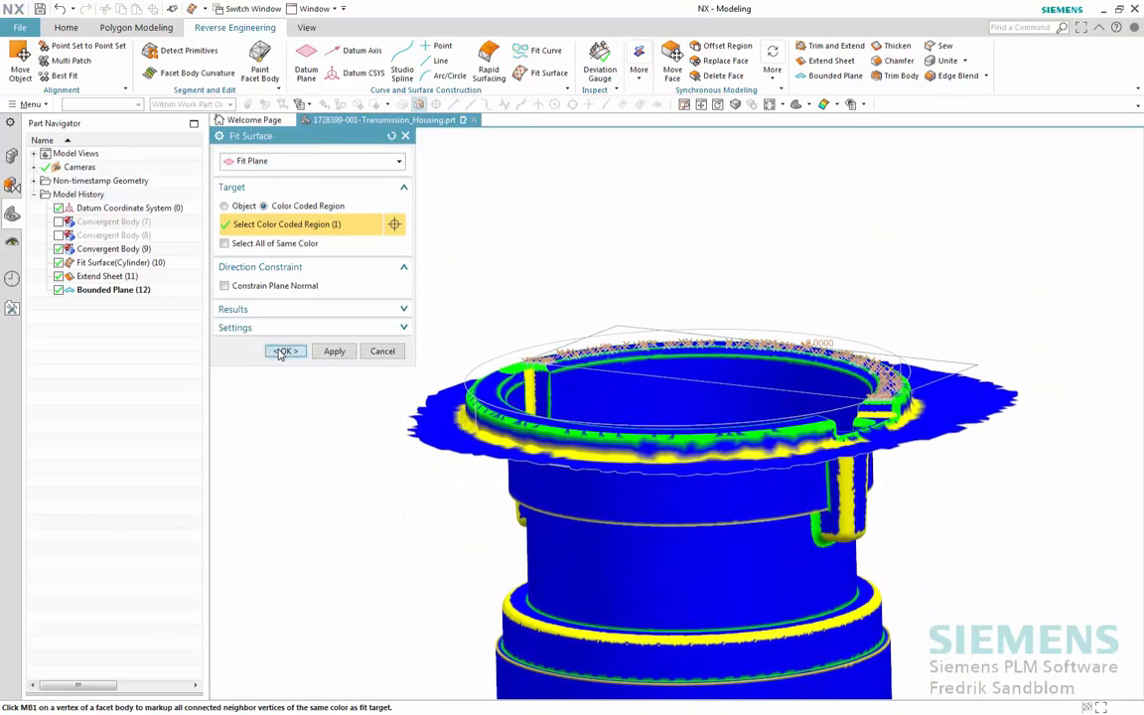
# - Extend all four edges of the fitted plane by 54 mm so it reaches beyond the bore rim
pyautogui.click(831, 59)
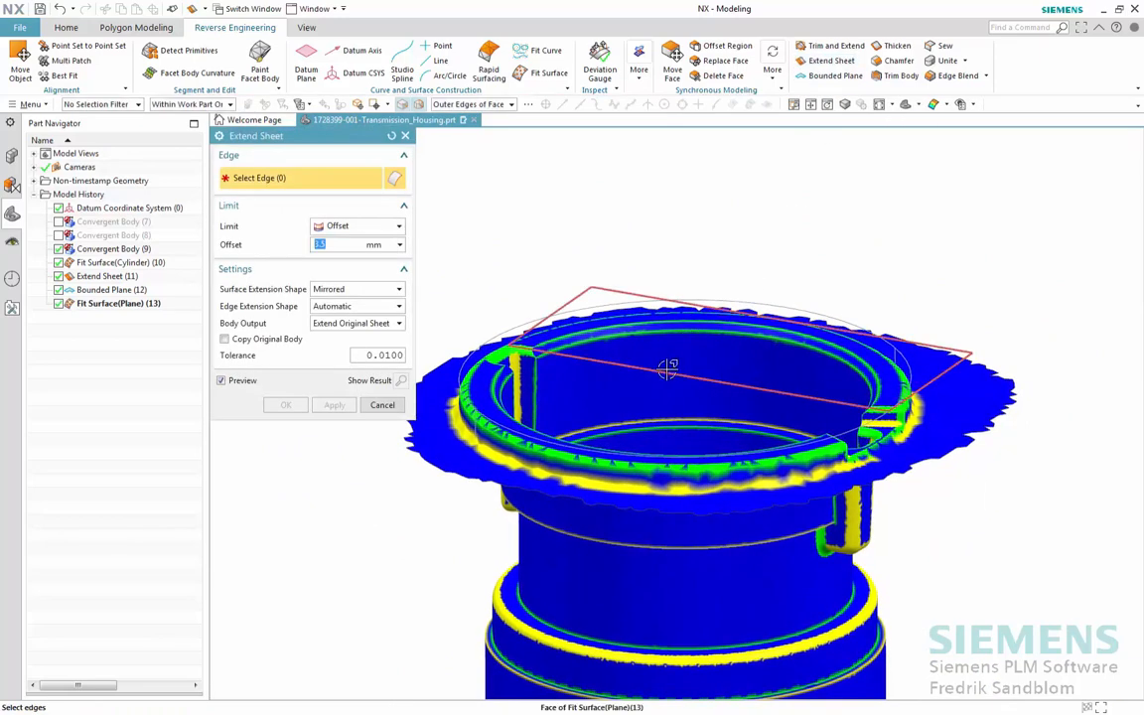
pyautogui.click(670, 369)
pyautogui.moveTo(531, 312); pyautogui.dragTo(304, 253)
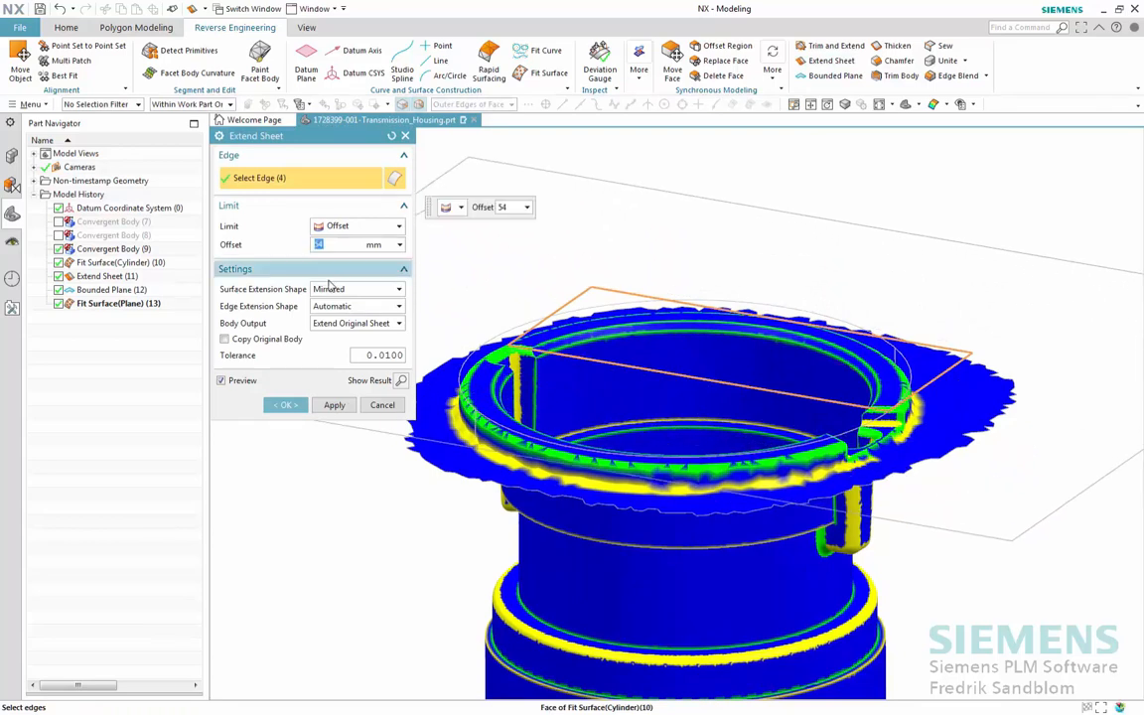
pyautogui.click(286, 404)
# - Start Trim and Extend with the Make Corner option and switch the model to shaded display
pyautogui.moveTo(355, 385); pyautogui.dragTo(405, 376, button='middle')
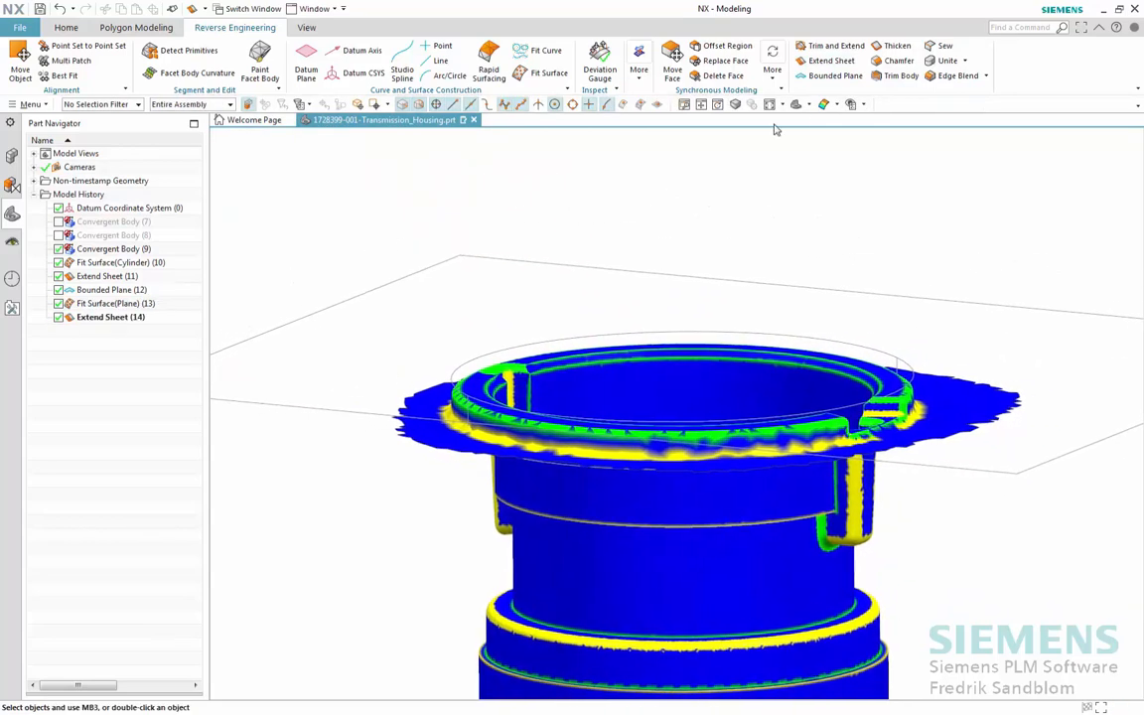
pyautogui.click(832, 45)
pyautogui.moveTo(888, 176); pyautogui.dragTo(811, 313, button='middle')
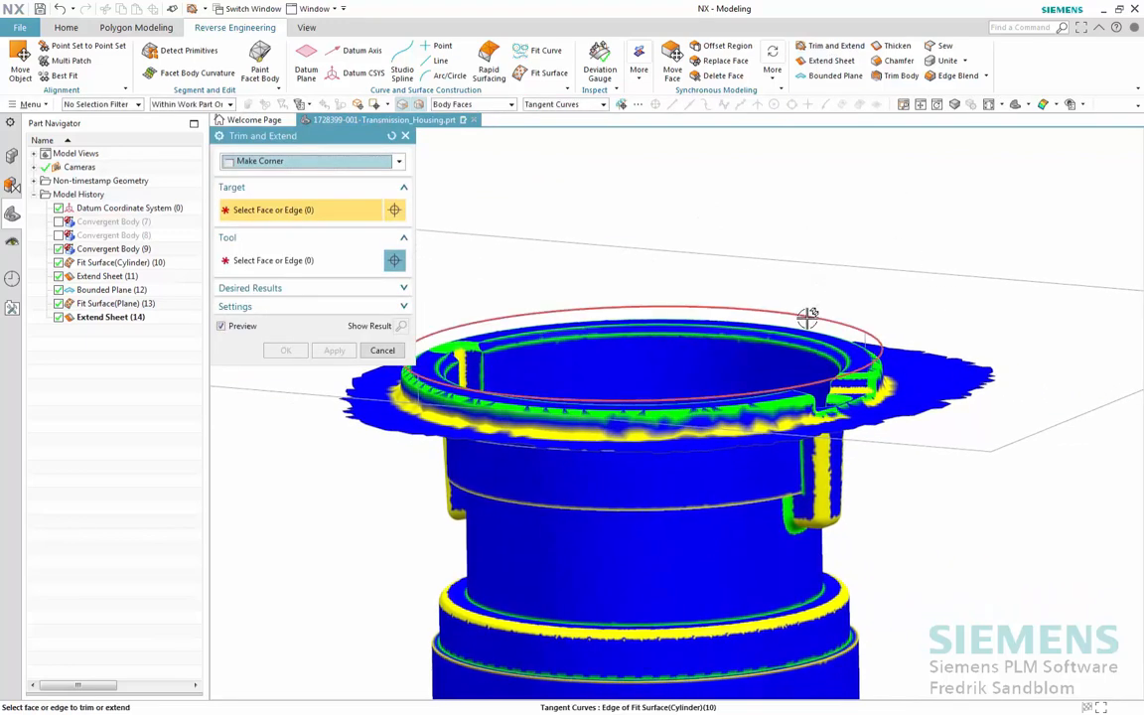
pyautogui.rightClick(899, 197)
pyautogui.click(905, 177)
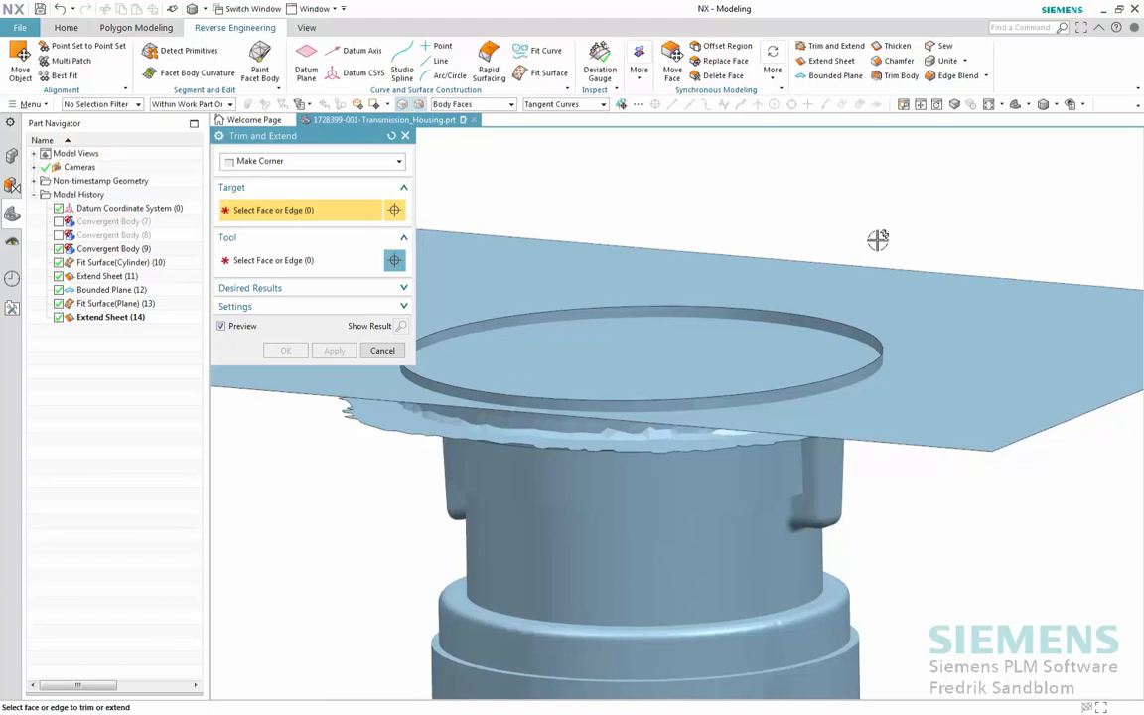
# - Make a corner between the extended cylinder as target and the large fitted plane as tool, keeping the capped disc
pyautogui.click(799, 312)
pyautogui.scroll(-1, 813, 279)
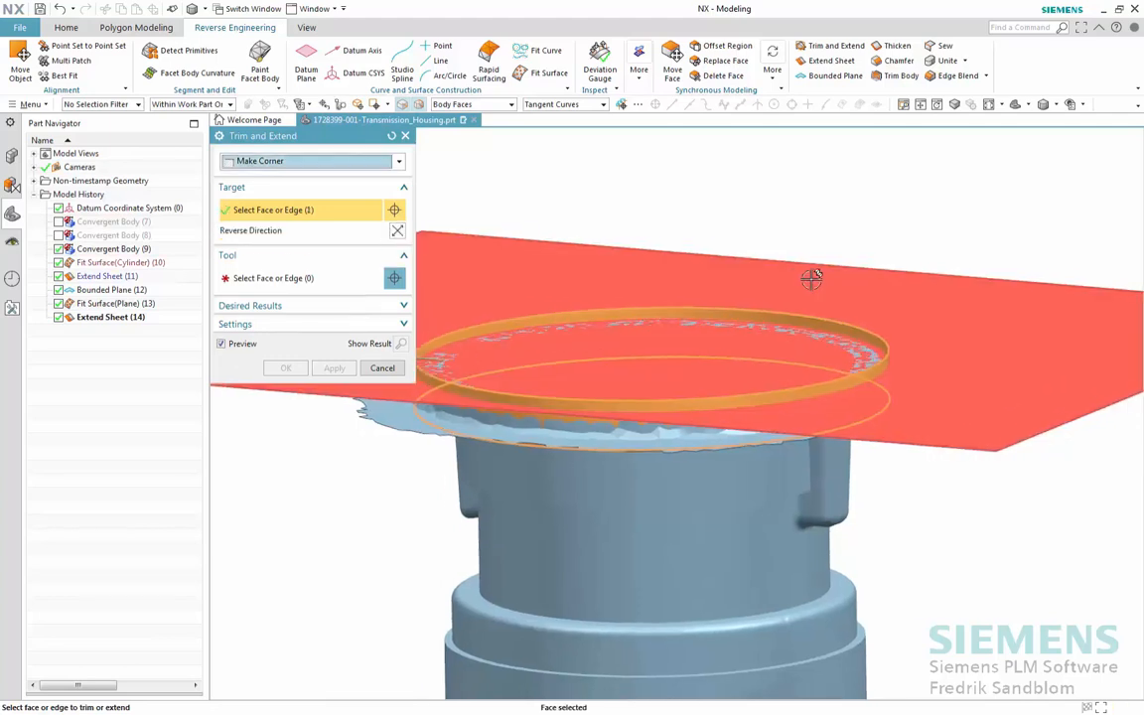
pyautogui.doubleClick(477, 358)
pyautogui.middleClick(681, 254)
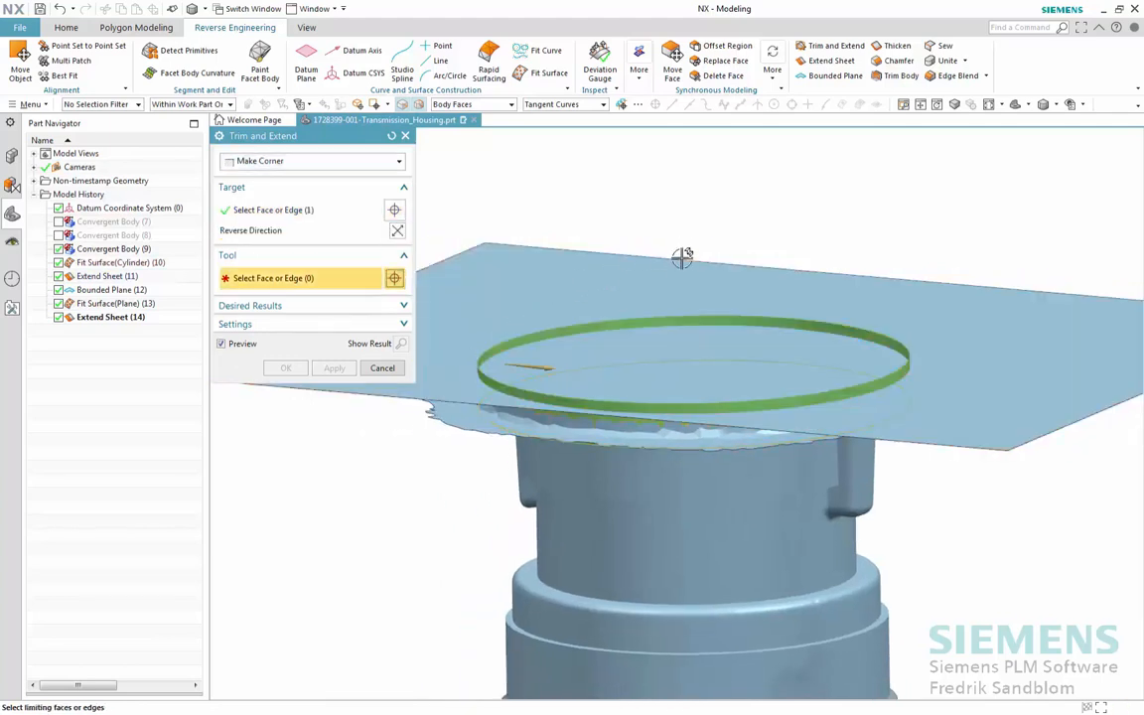
pyautogui.click(677, 276)
pyautogui.moveTo(743, 314); pyautogui.dragTo(516, 316, button='middle')
pyautogui.click(286, 386)
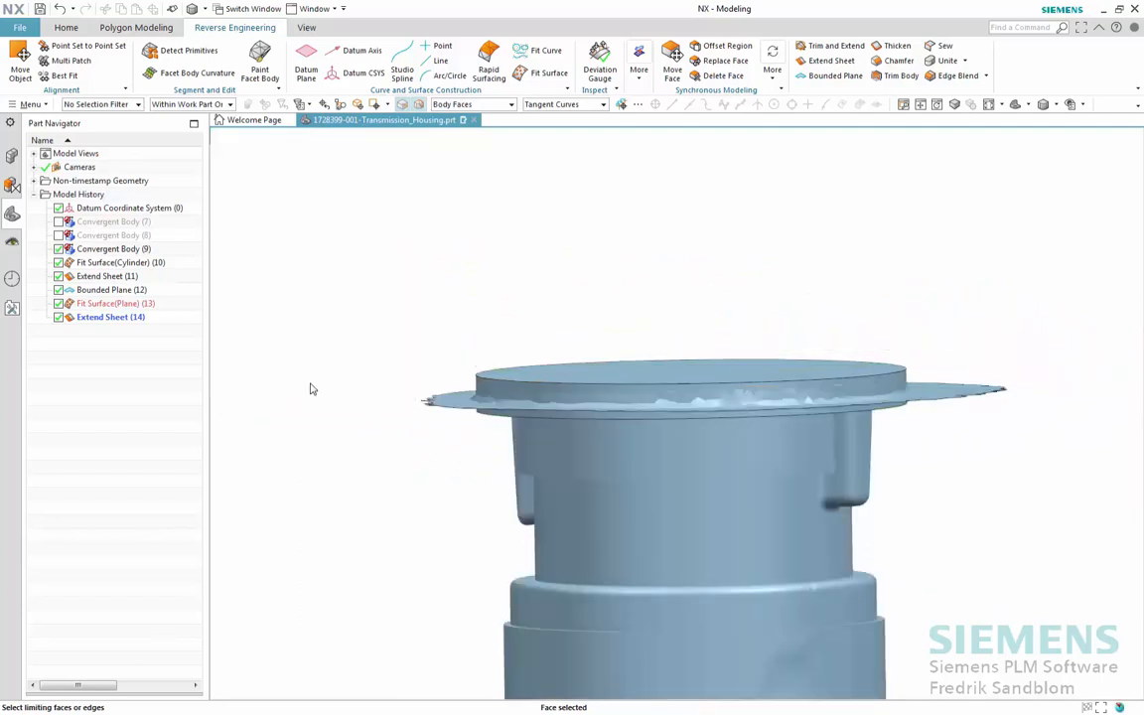
# - Sew the bounded plane to the trimmed cylinder sheet to close it into a solid disc
pyautogui.moveTo(311, 389); pyautogui.dragTo(715, 298, button='middle')
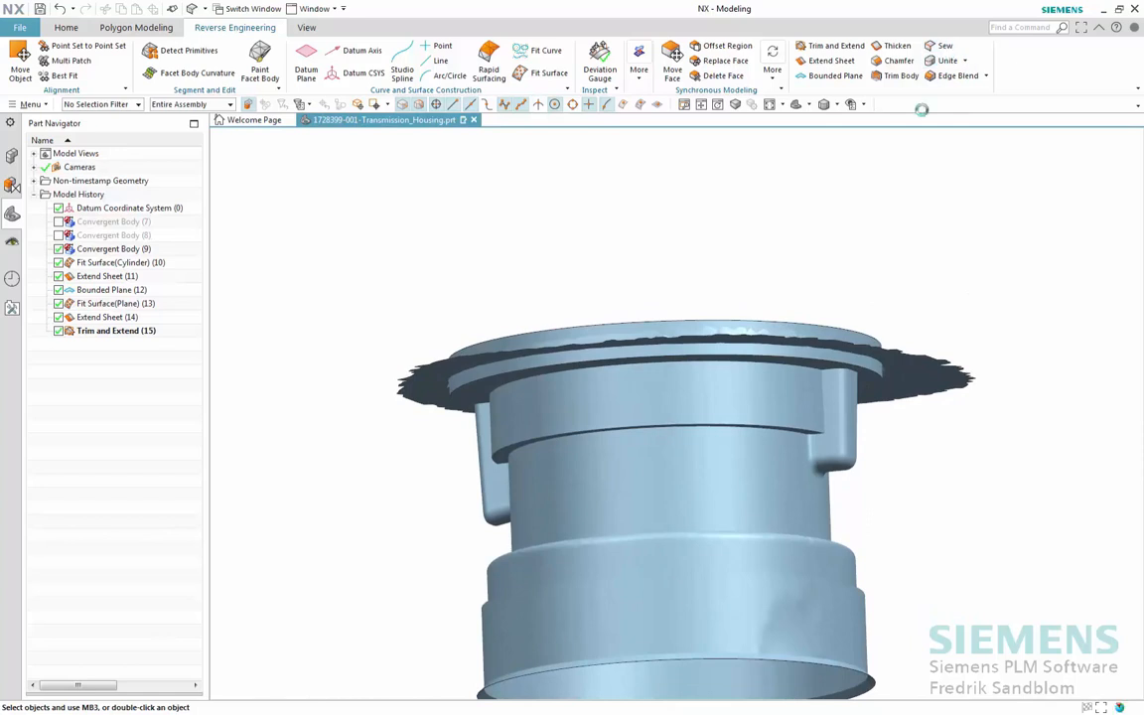
pyautogui.click(941, 46)
pyautogui.click(815, 327)
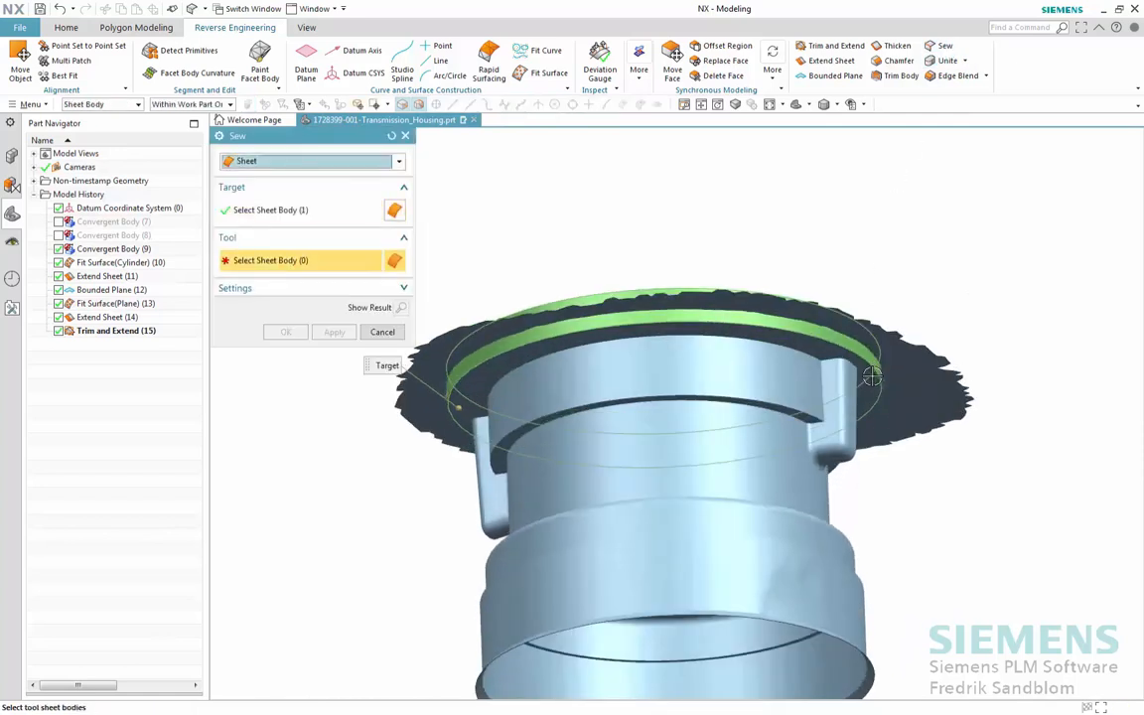
pyautogui.click(870, 372)
pyautogui.click(286, 331)
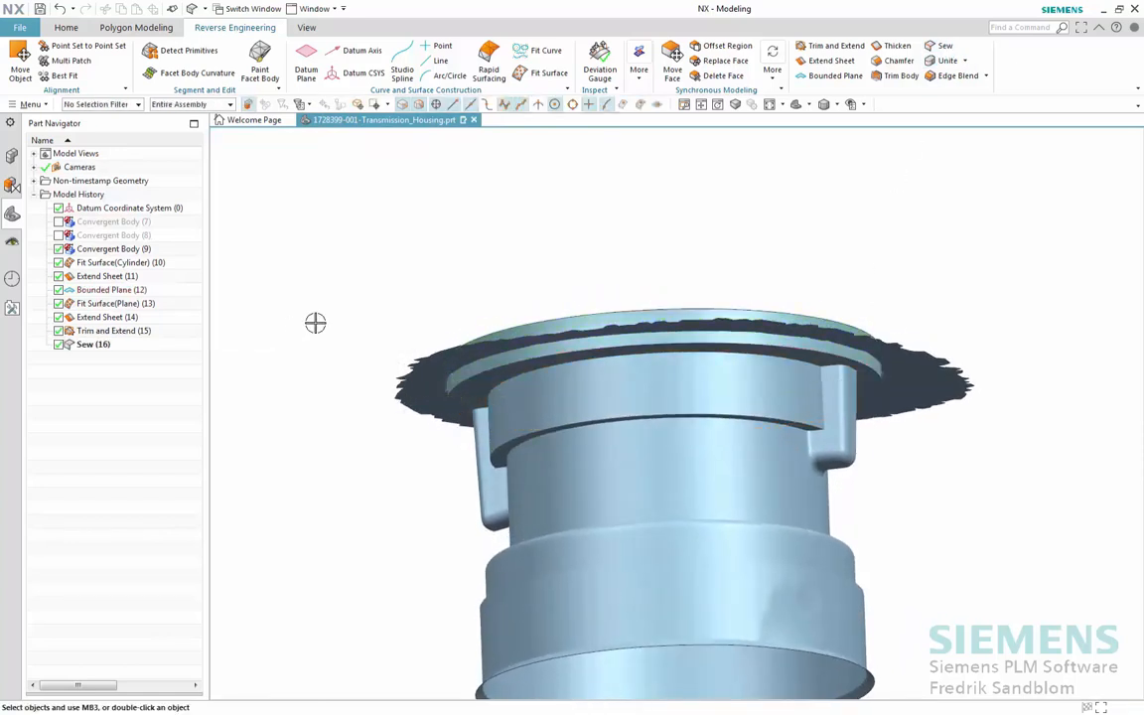
# - Show the closed housing body, Convergent Body (8), and hide the separated bore, Convergent Body (9)
pyautogui.moveTo(317, 322); pyautogui.dragTo(467, 240, button='middle')
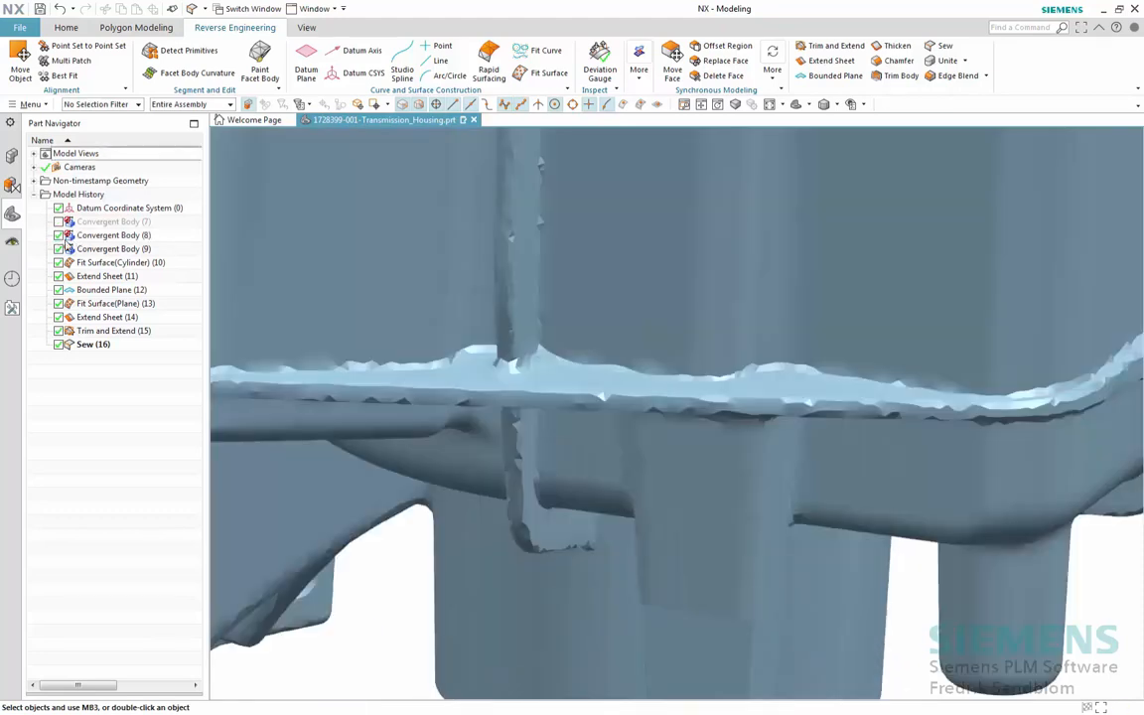
pyautogui.rightClick(84, 250)
pyautogui.click(109, 259)
pyautogui.scroll(-6, 247, 265)
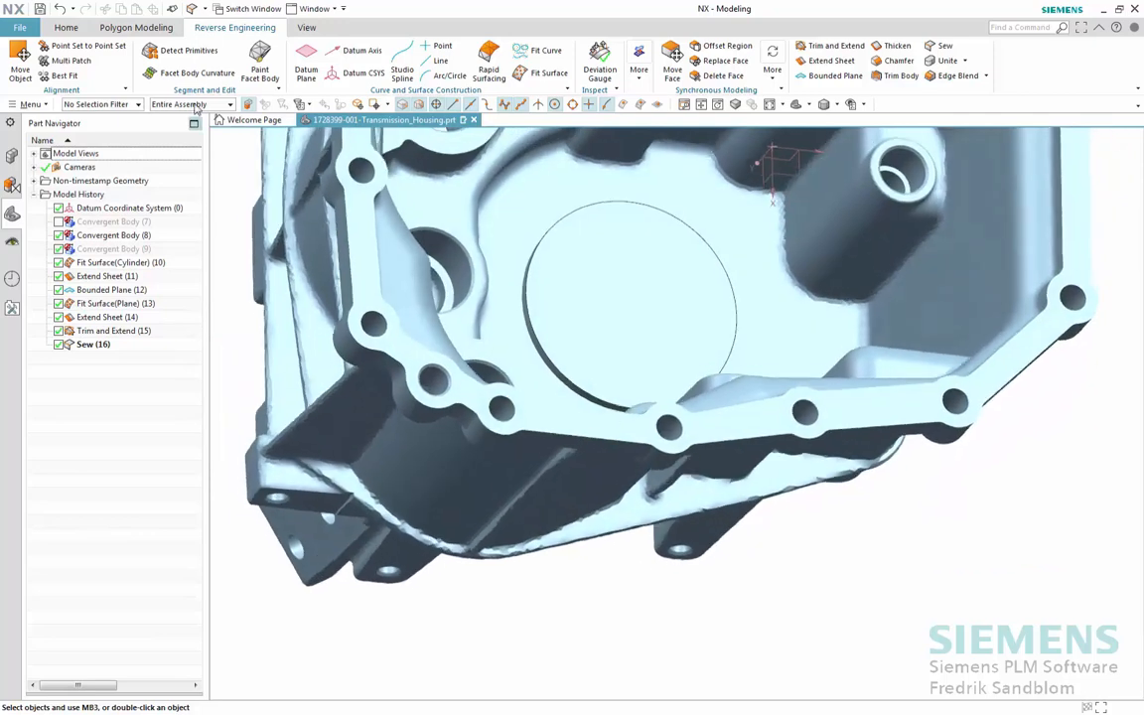
# - Unite the sewn disc as tool with the convergent housing body as target
pyautogui.click(945, 61)
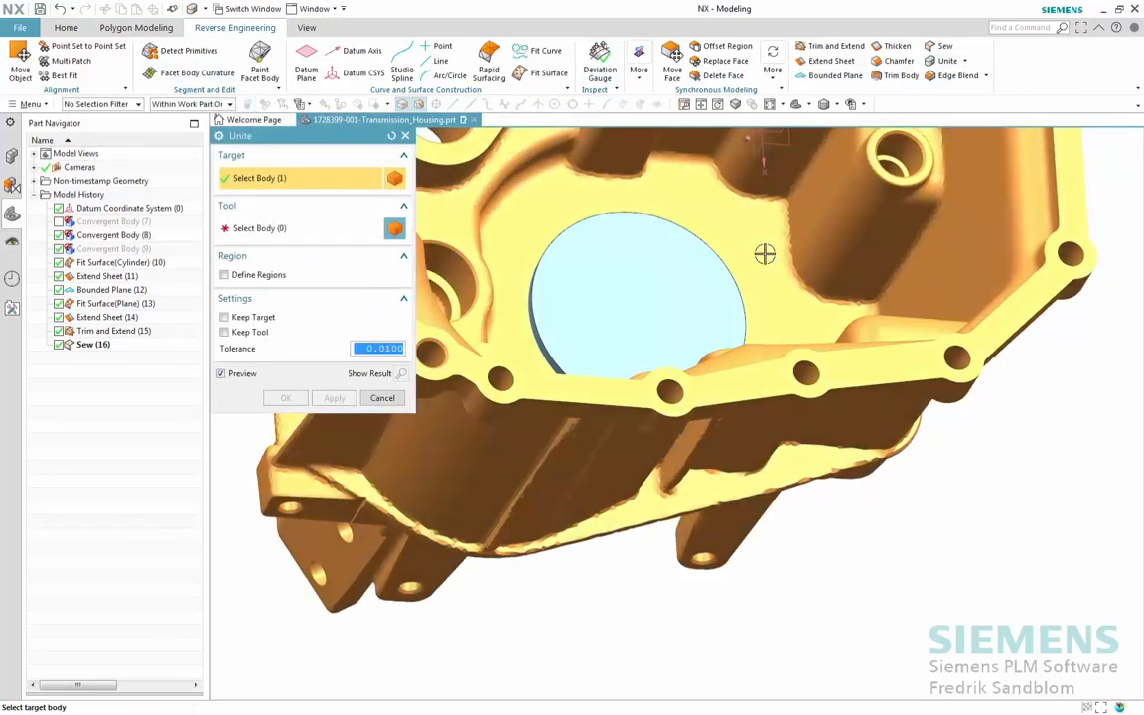
pyautogui.click(765, 254)
pyautogui.moveTo(765, 254); pyautogui.dragTo(623, 268, button='middle')
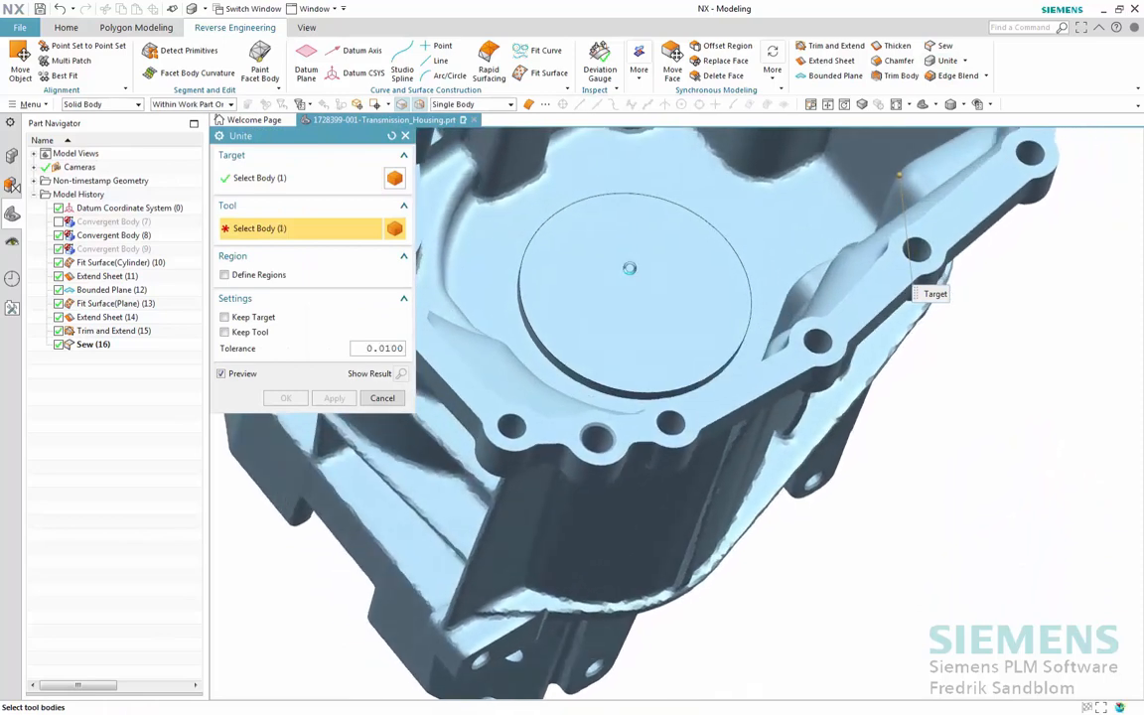
pyautogui.click(629, 268)
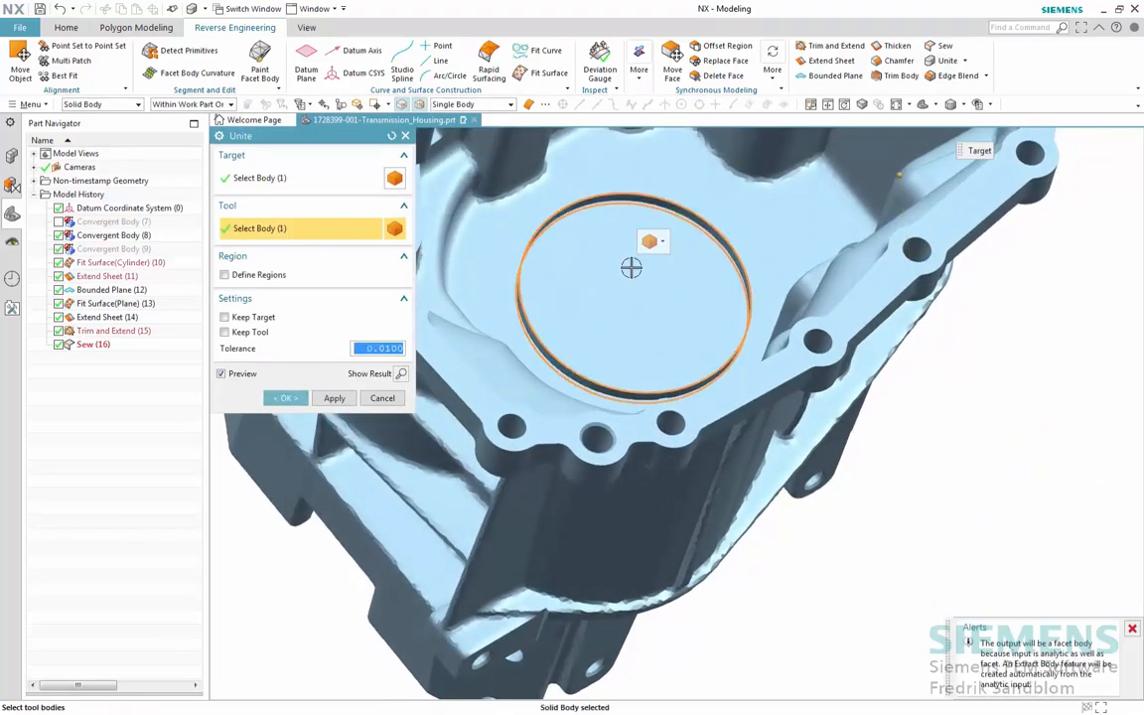
pyautogui.middleClick(631, 267)
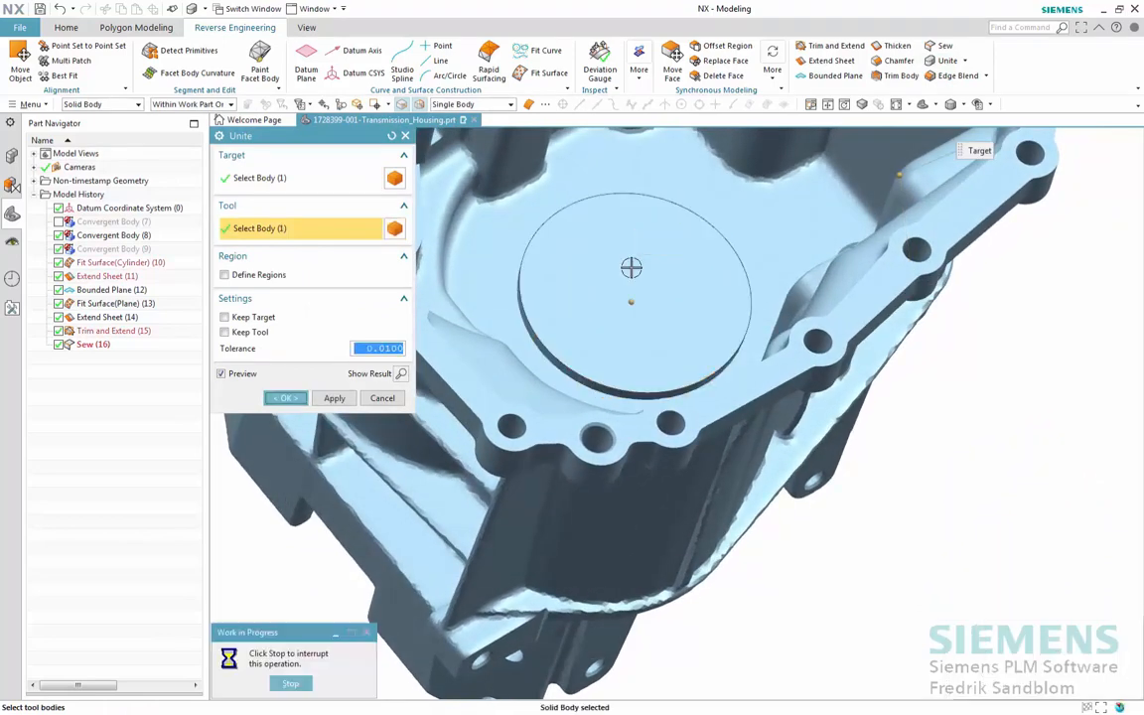
# - Blend the edge where the united disc meets the housing face with a 1 mm circular, tangent edge blend
pyautogui.moveTo(628, 263); pyautogui.dragTo(864, 179, button='middle')
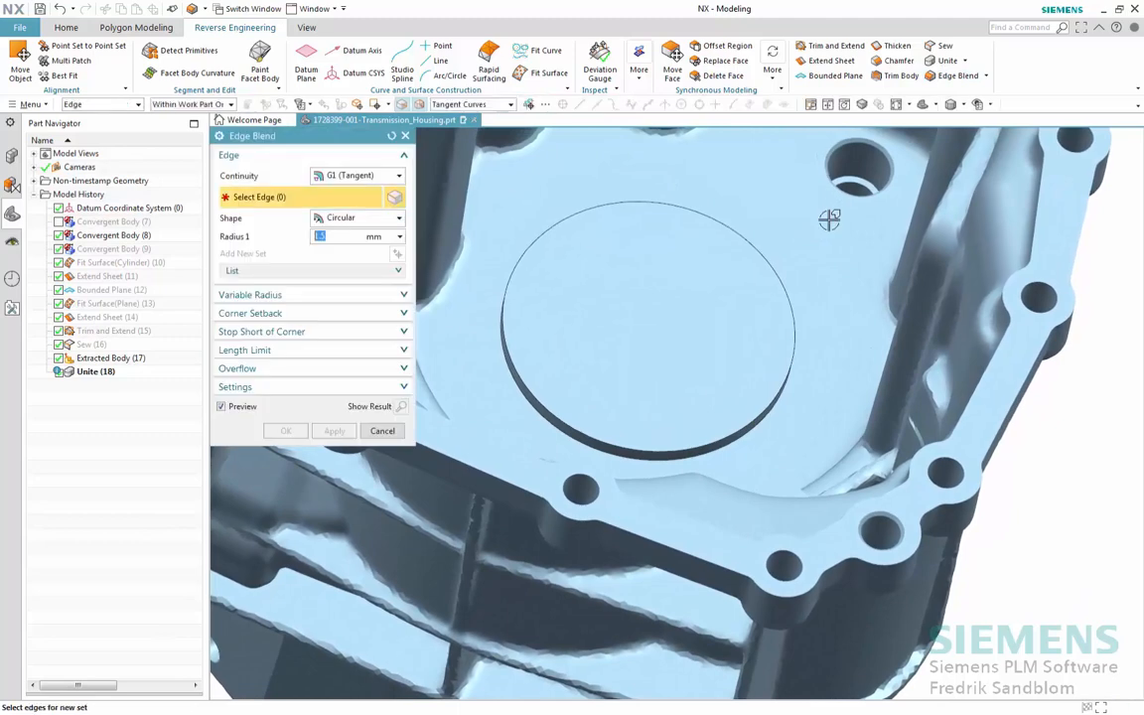
pyautogui.scroll(3, 549, 372)
pyautogui.scroll(1, 517, 360)
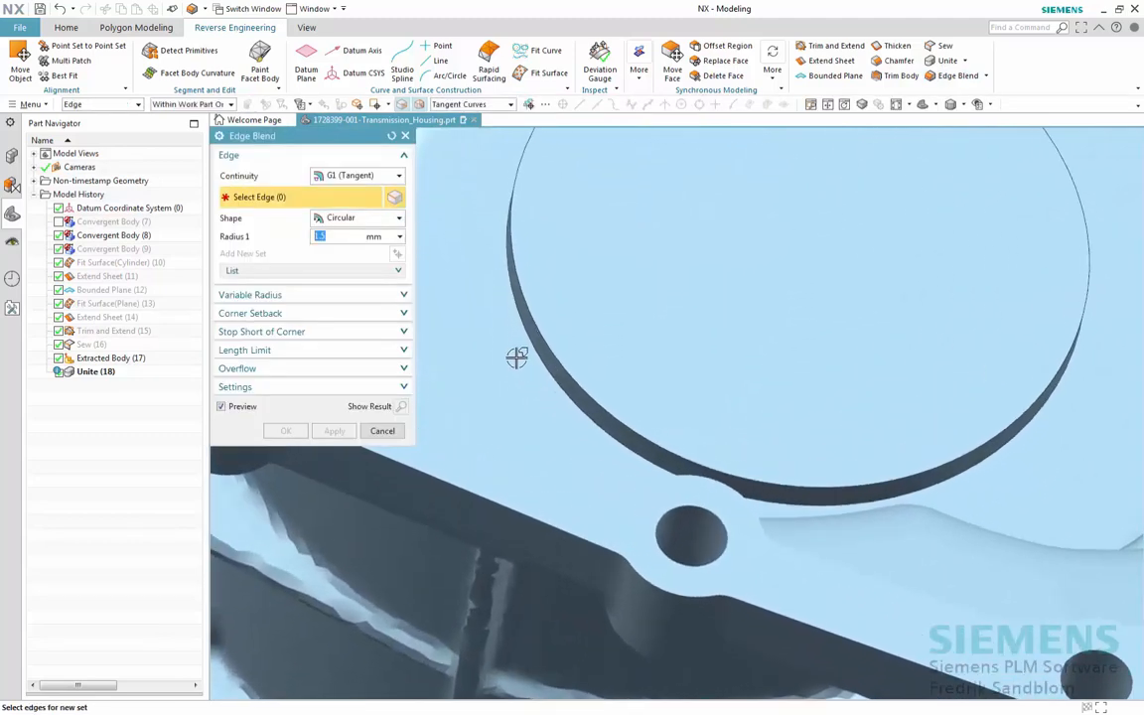
pyautogui.click(534, 369)
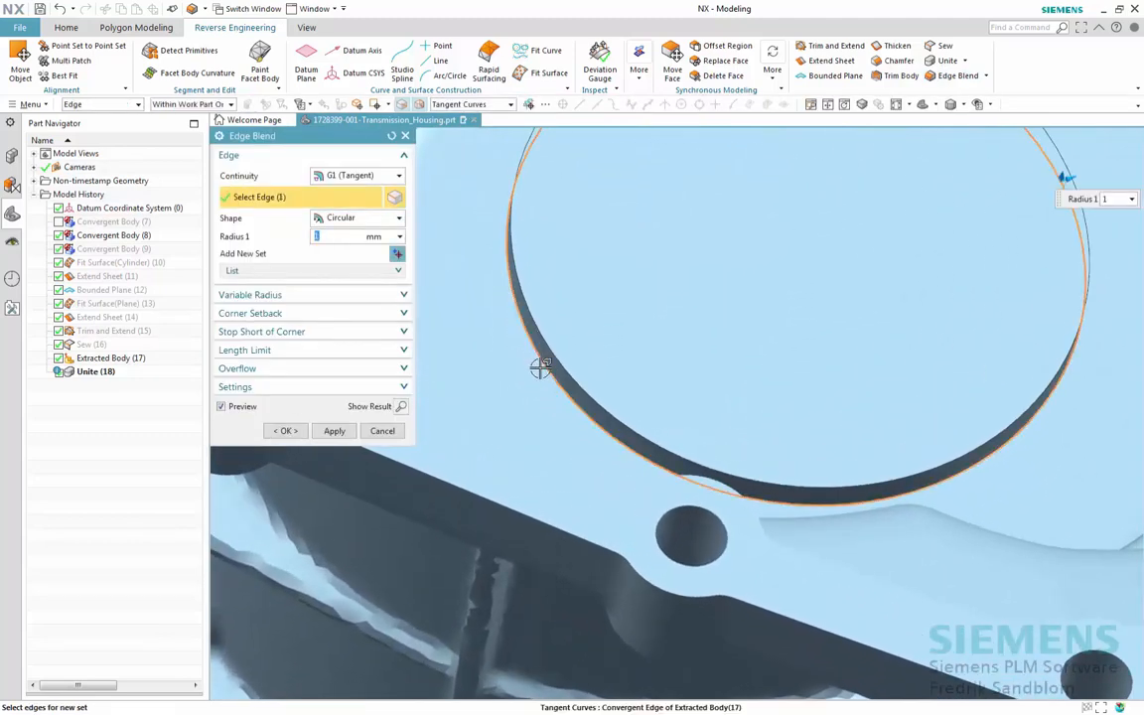
pyautogui.middleClick(532, 368)
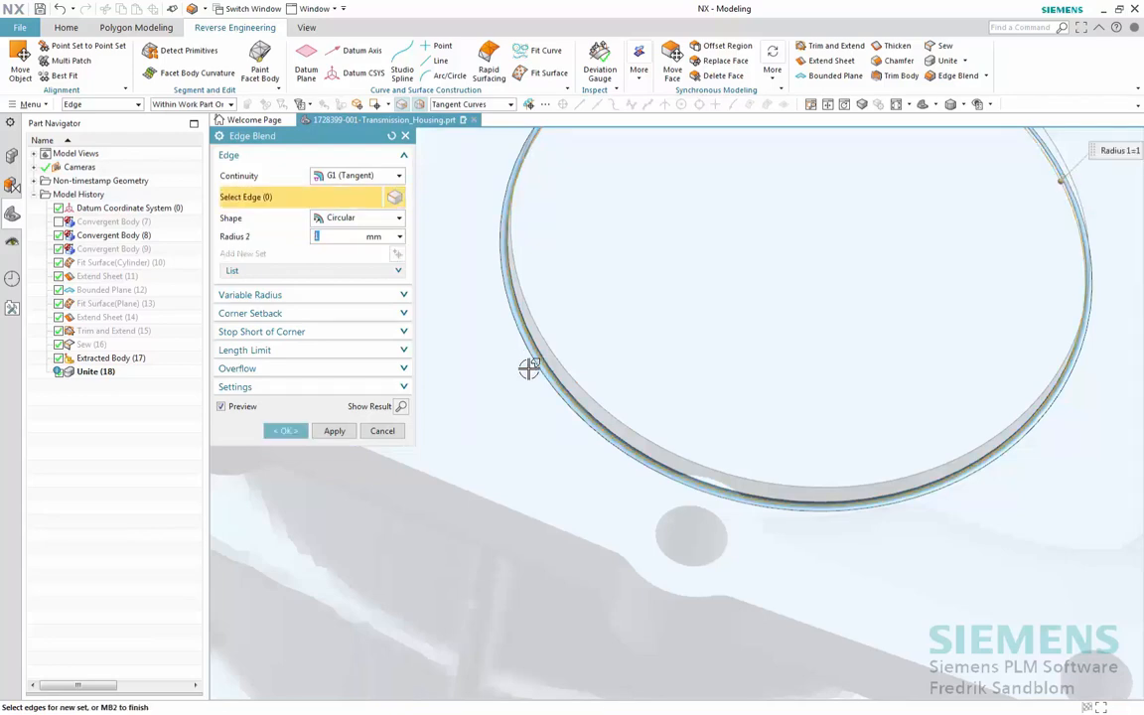
pyautogui.middleClick(529, 368)
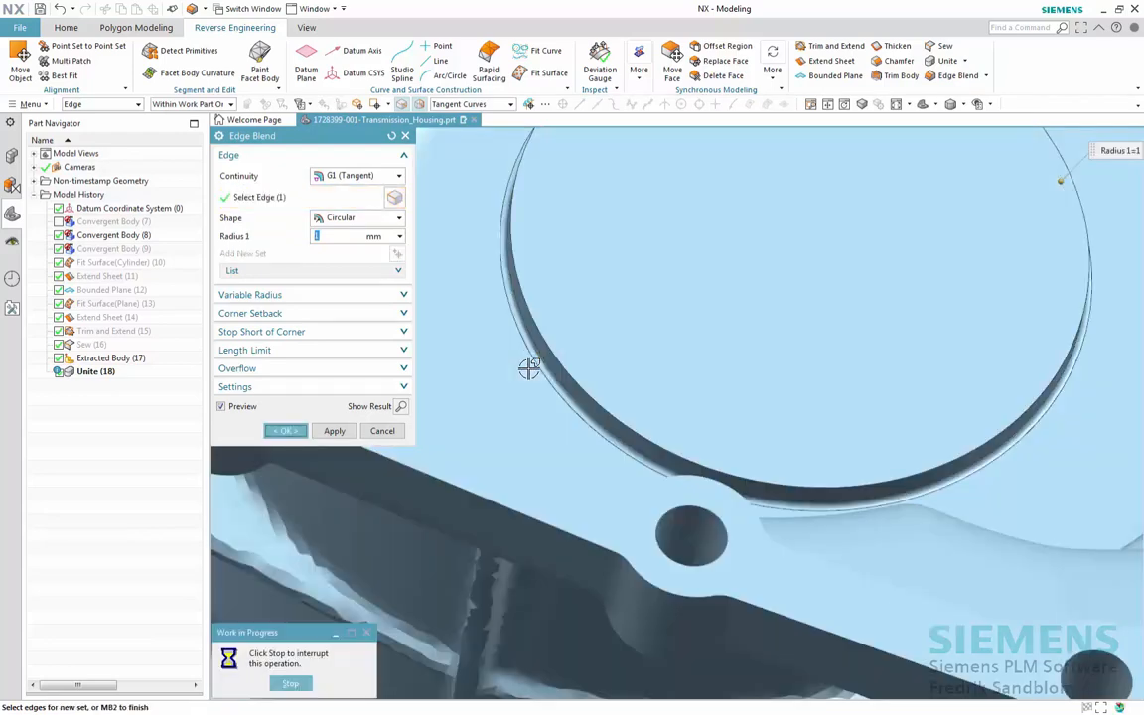
pyautogui.scroll(-6, 647, 304)
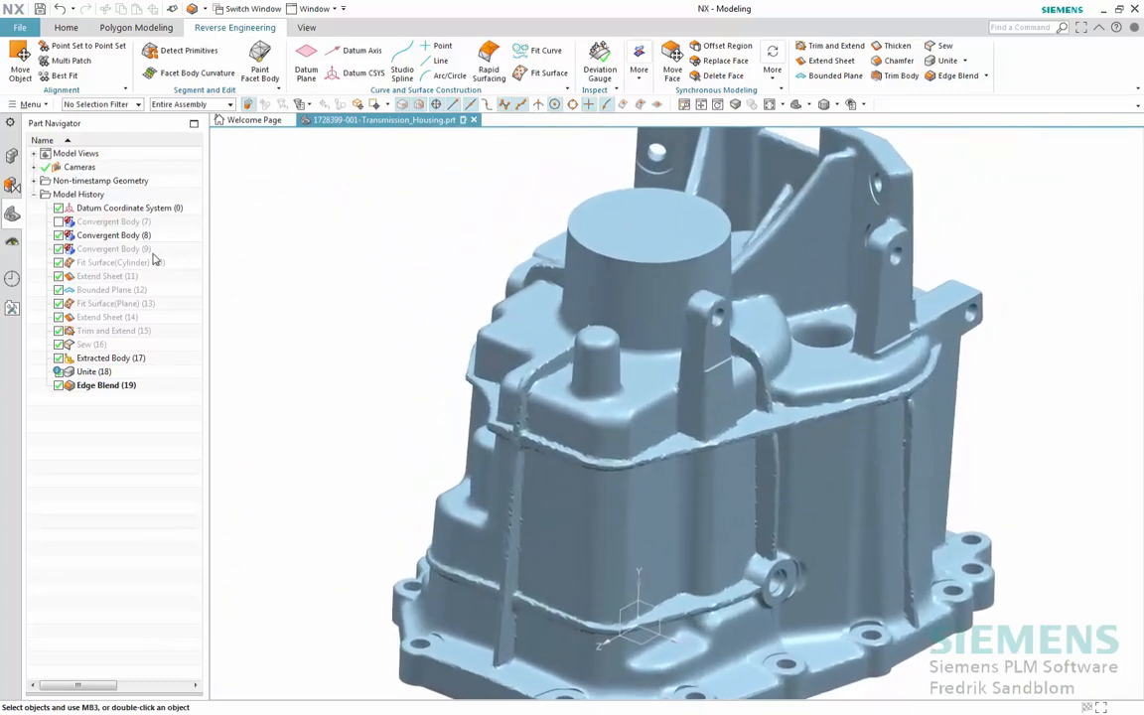
# - Hide the housing, Convergent Body (8), and show the separated bore, Convergent Body (9), with face analysis colours
pyautogui.rightClick(94, 238)
pyautogui.click(112, 244)
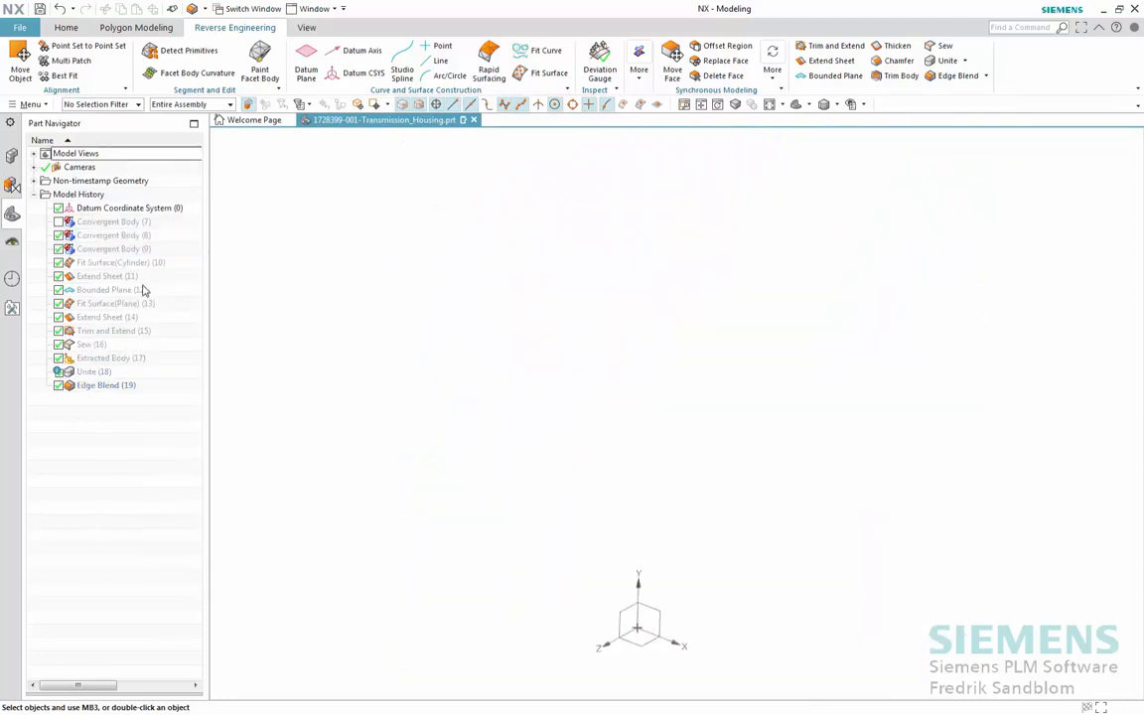
pyautogui.rightClick(112, 250)
pyautogui.click(124, 256)
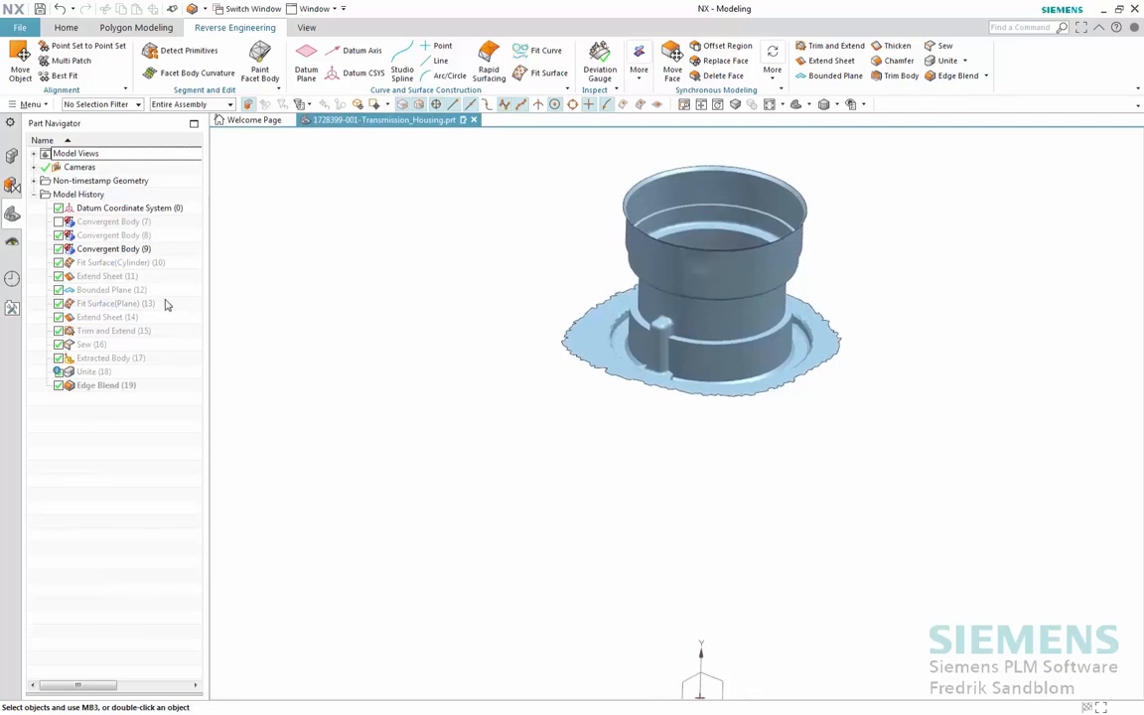
pyautogui.moveTo(384, 286); pyautogui.dragTo(397, 310, button='right')
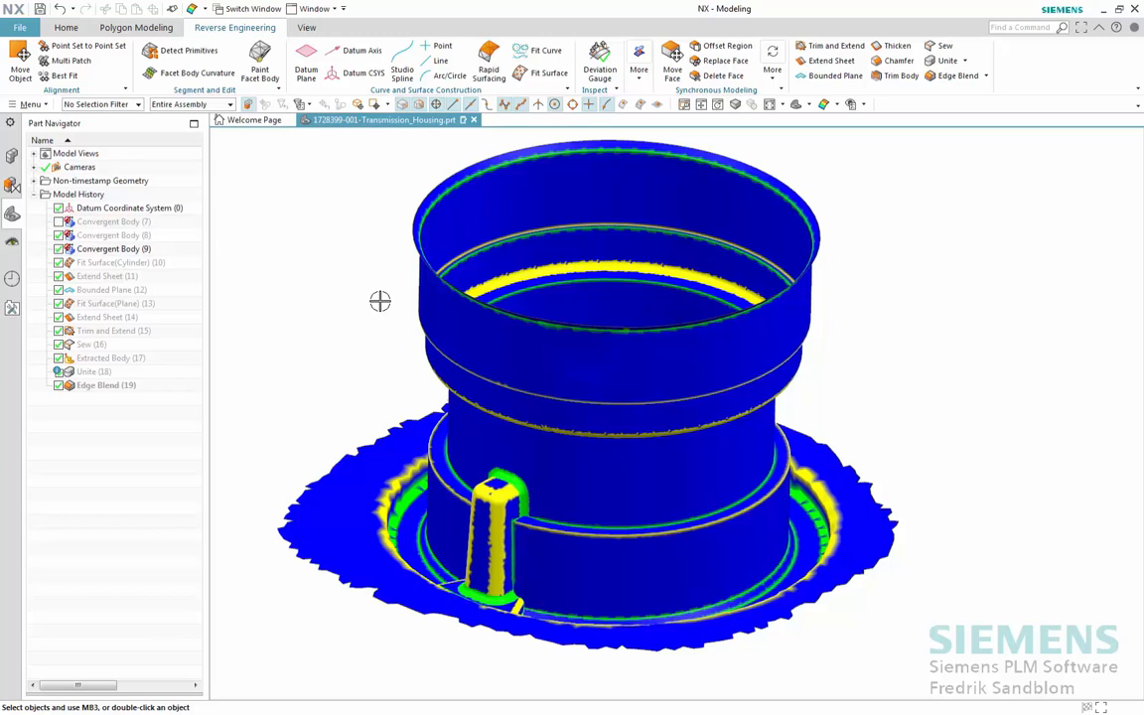
# - Fit cylinders to the four blue colour-coded cylindrical regions of the stepped bore
pyautogui.click(536, 75)
pyautogui.click(347, 165)
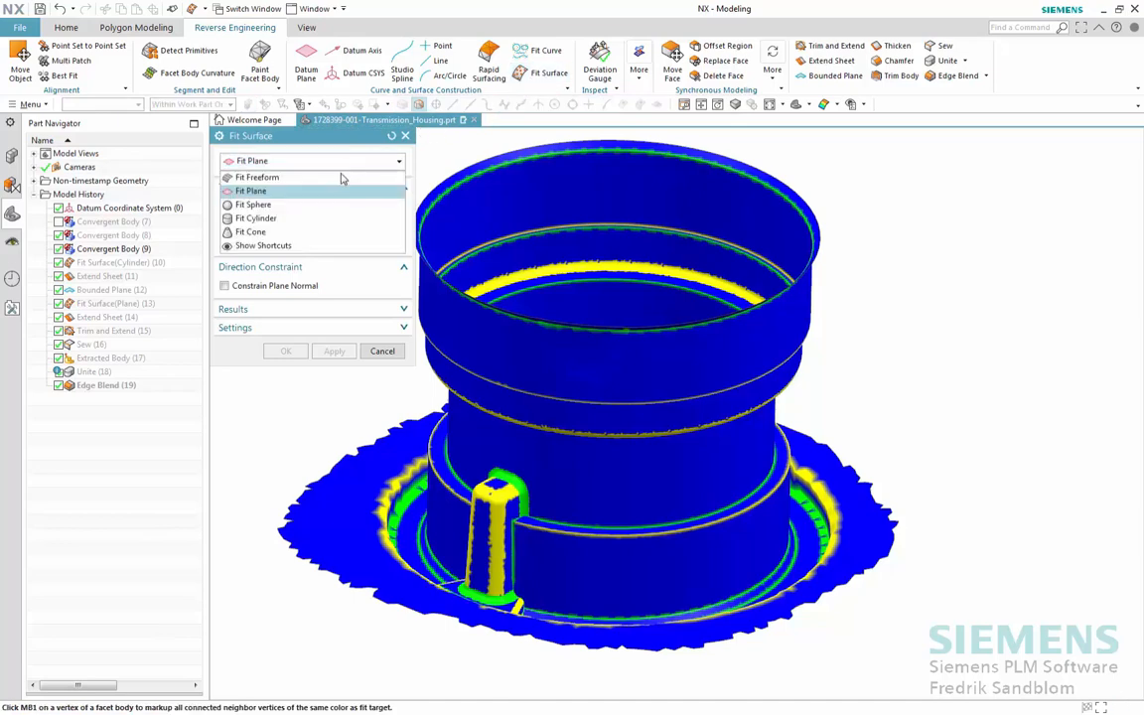
pyautogui.click(323, 219)
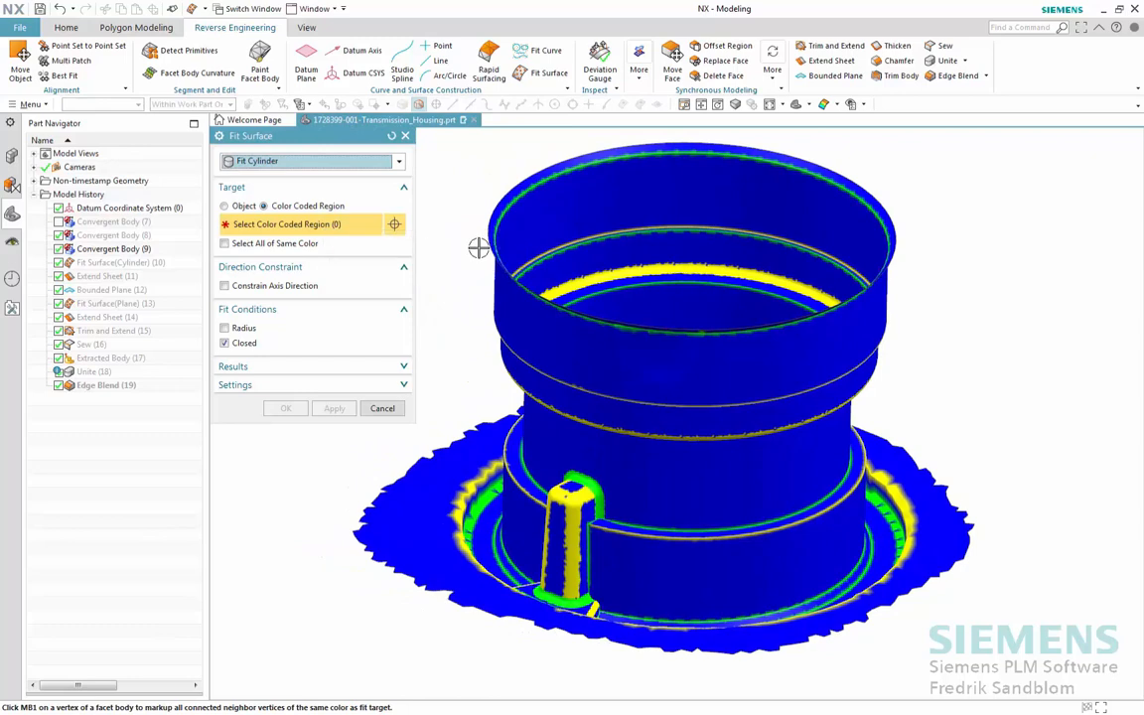
pyautogui.click(554, 221)
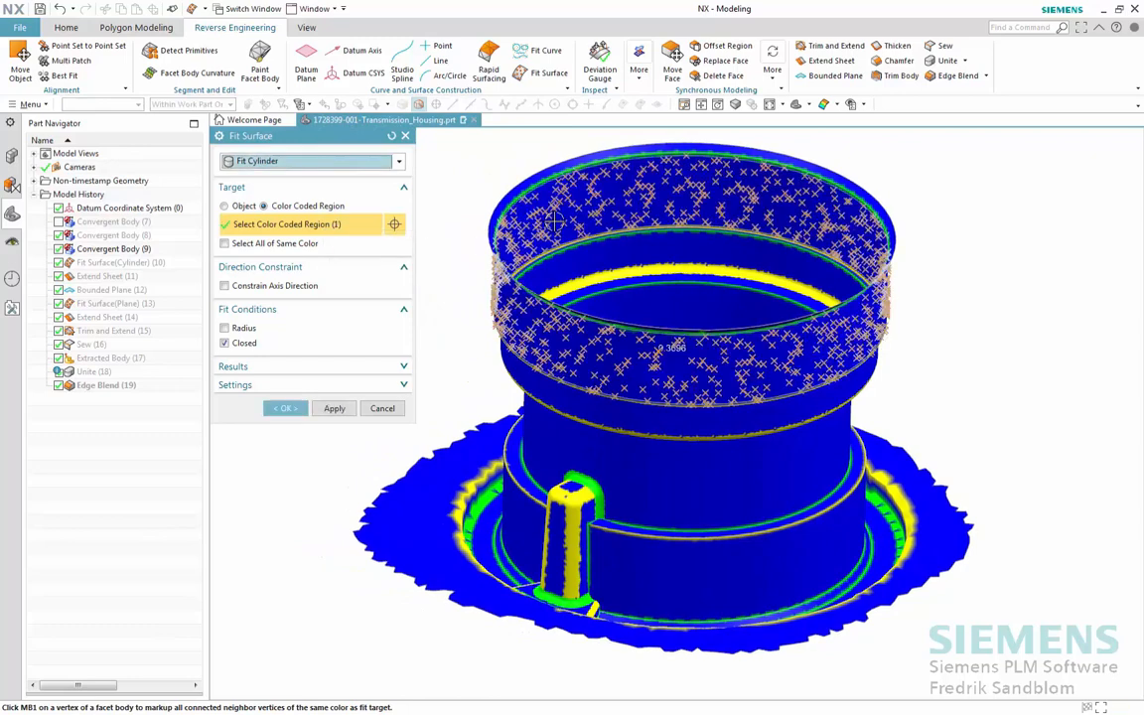
pyautogui.click(582, 257)
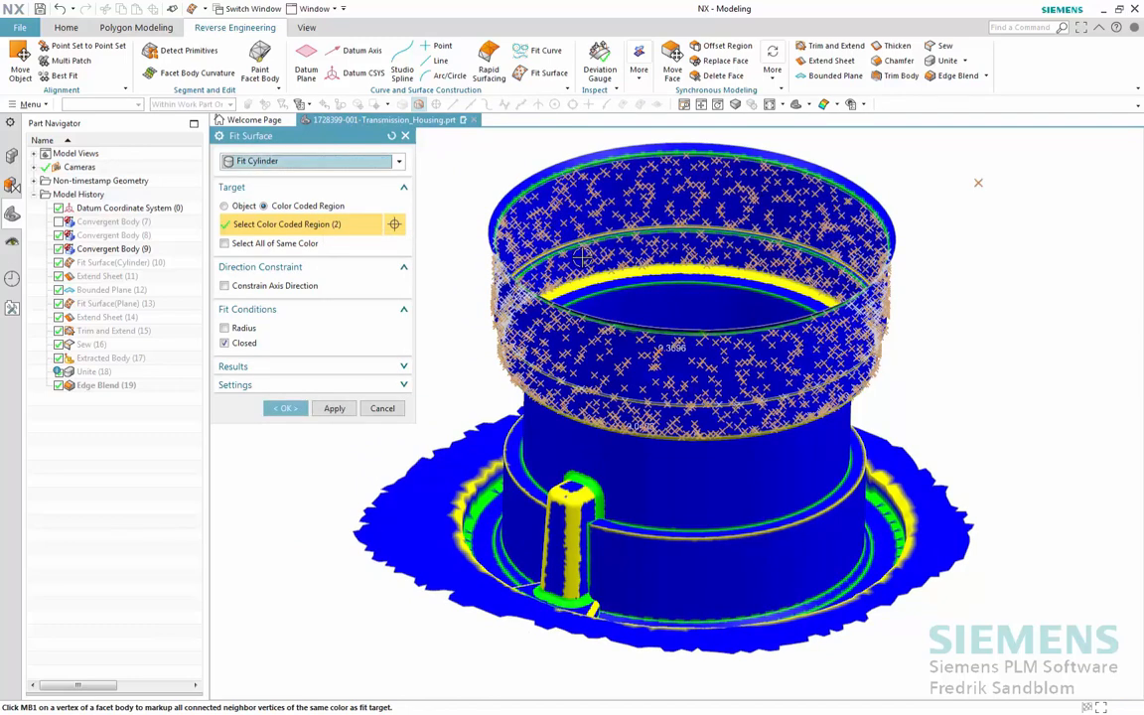
pyautogui.click(661, 304)
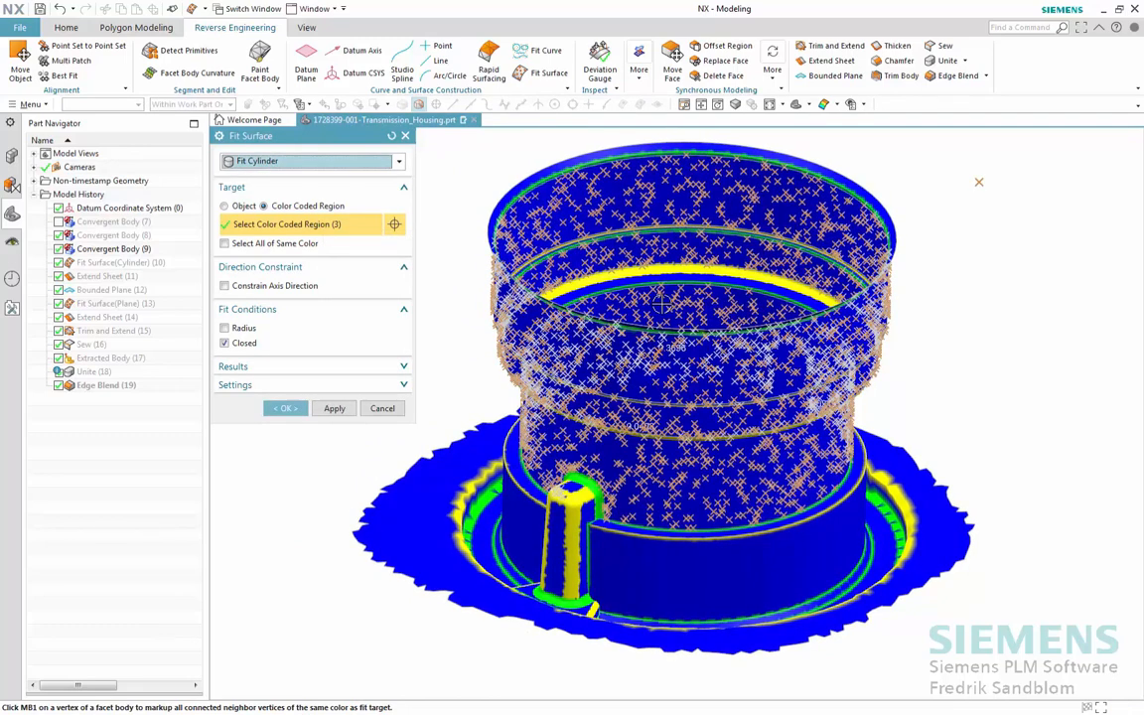
pyautogui.click(724, 564)
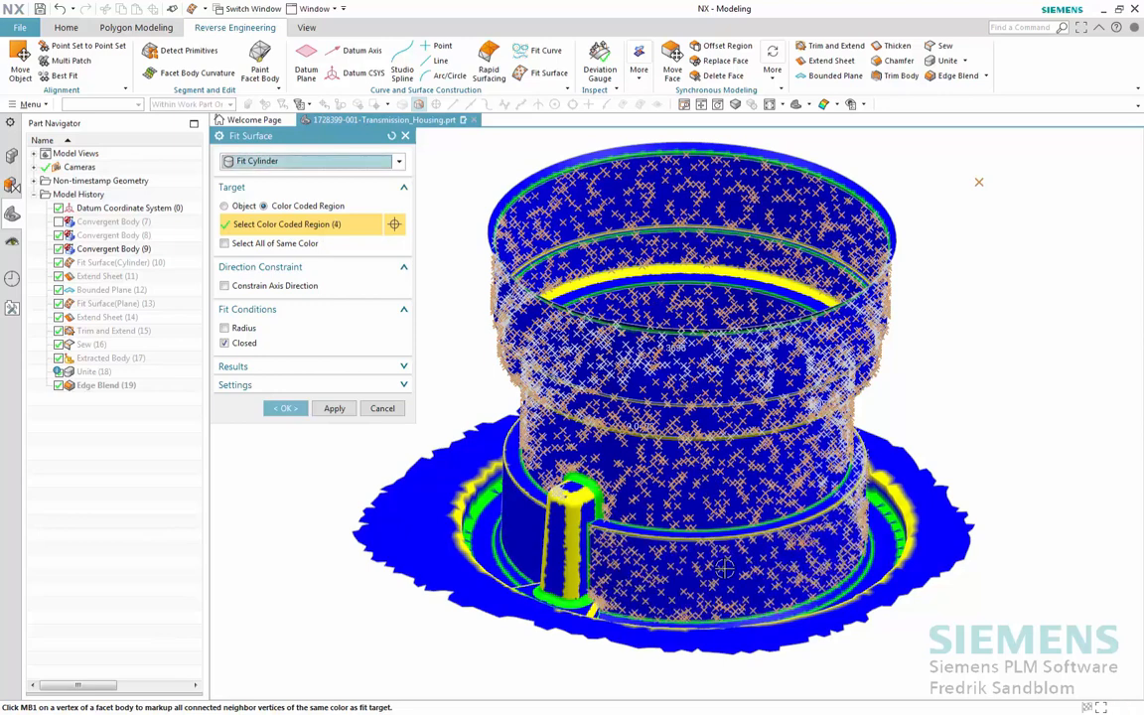
pyautogui.click(301, 411)
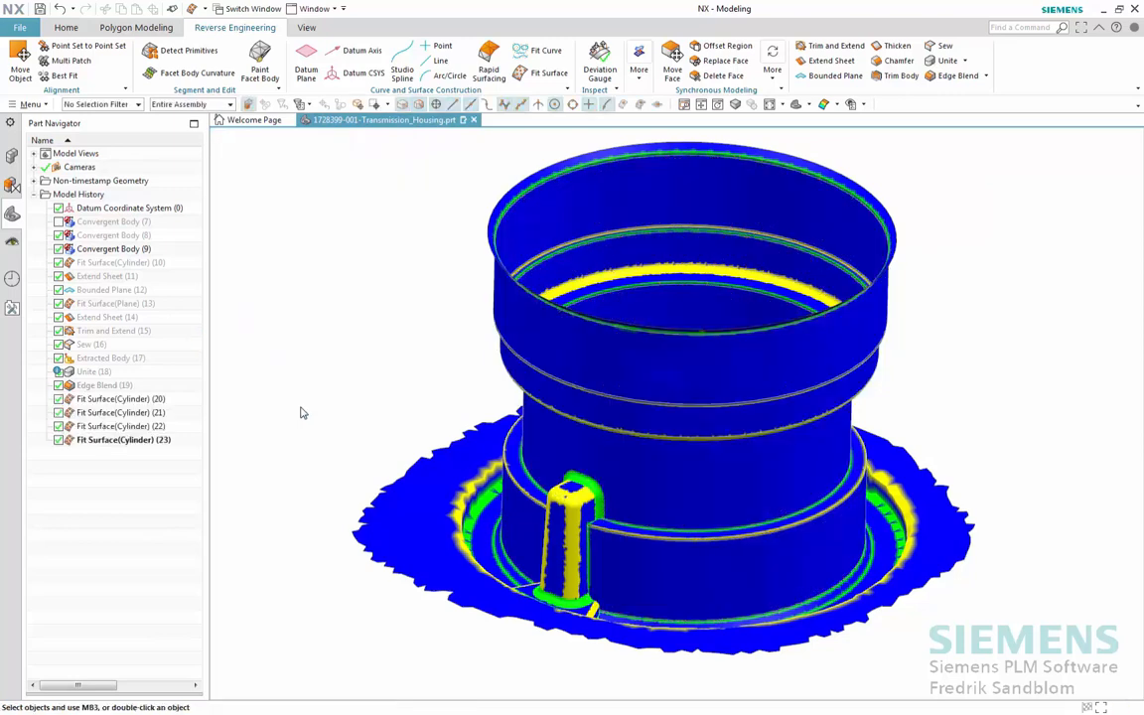
# - Temporarily hide the bore body, Convergent Body (9), to inspect the four fitted cylinders in shaded display
pyautogui.scroll(-1, 303, 412)
pyautogui.scroll(1, 303, 412)
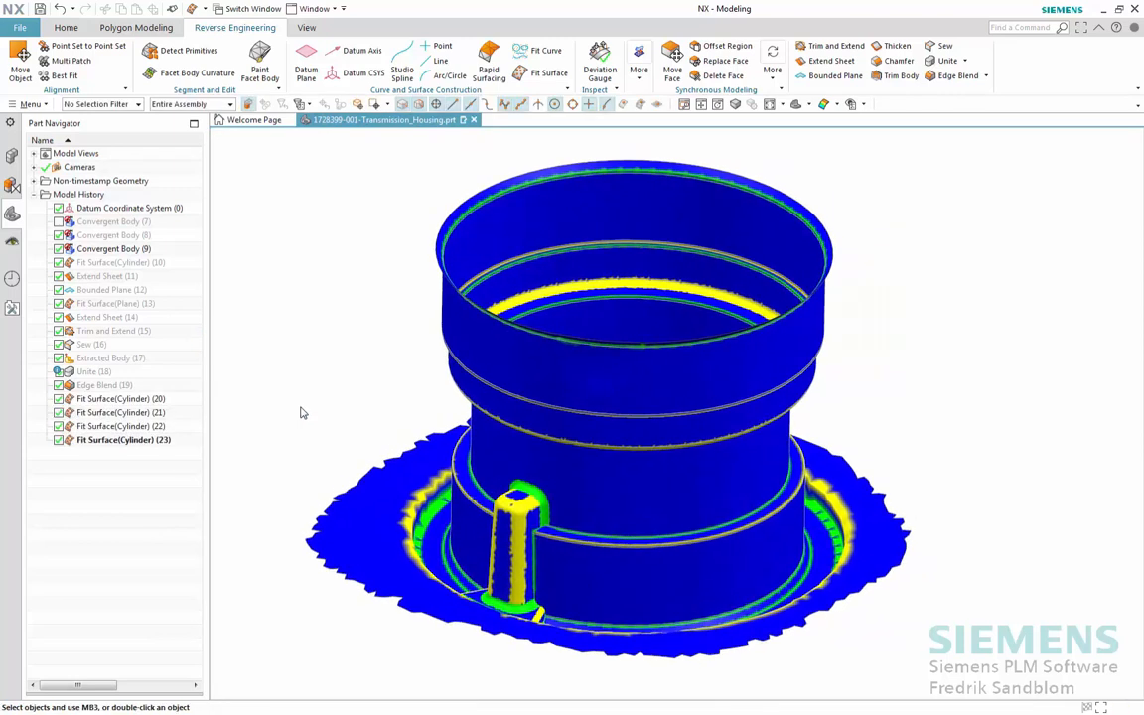
pyautogui.rightClick(146, 251)
pyautogui.click(156, 262)
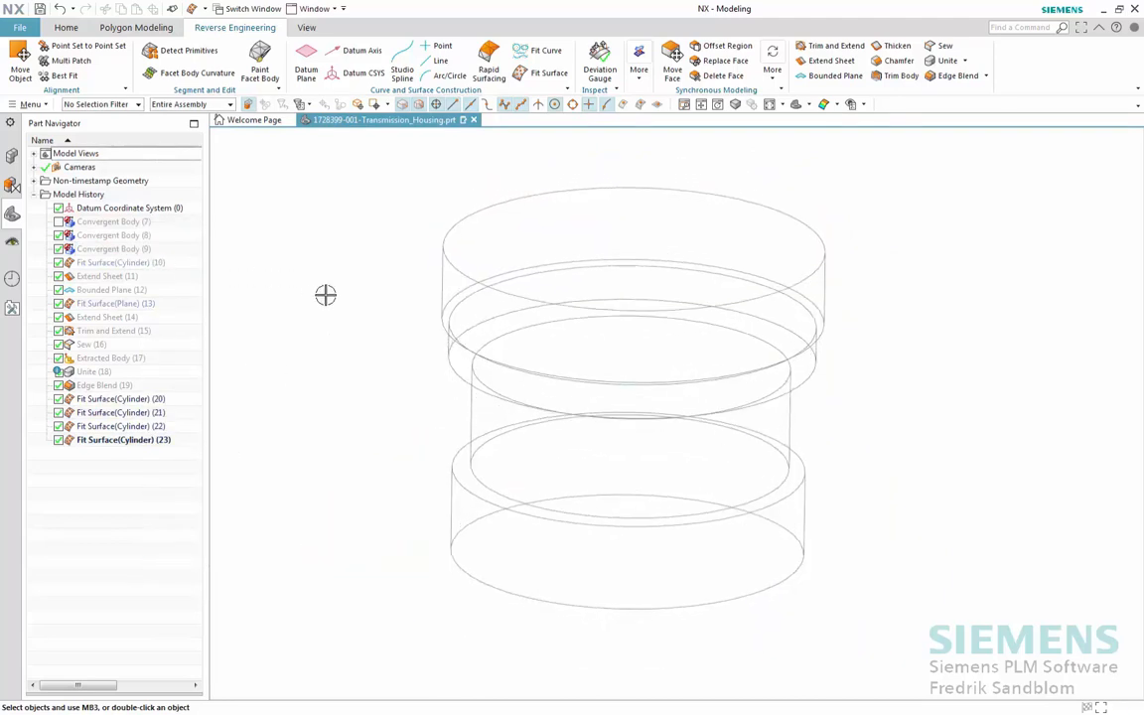
pyautogui.moveTo(324, 294); pyautogui.dragTo(322, 275, button='right')
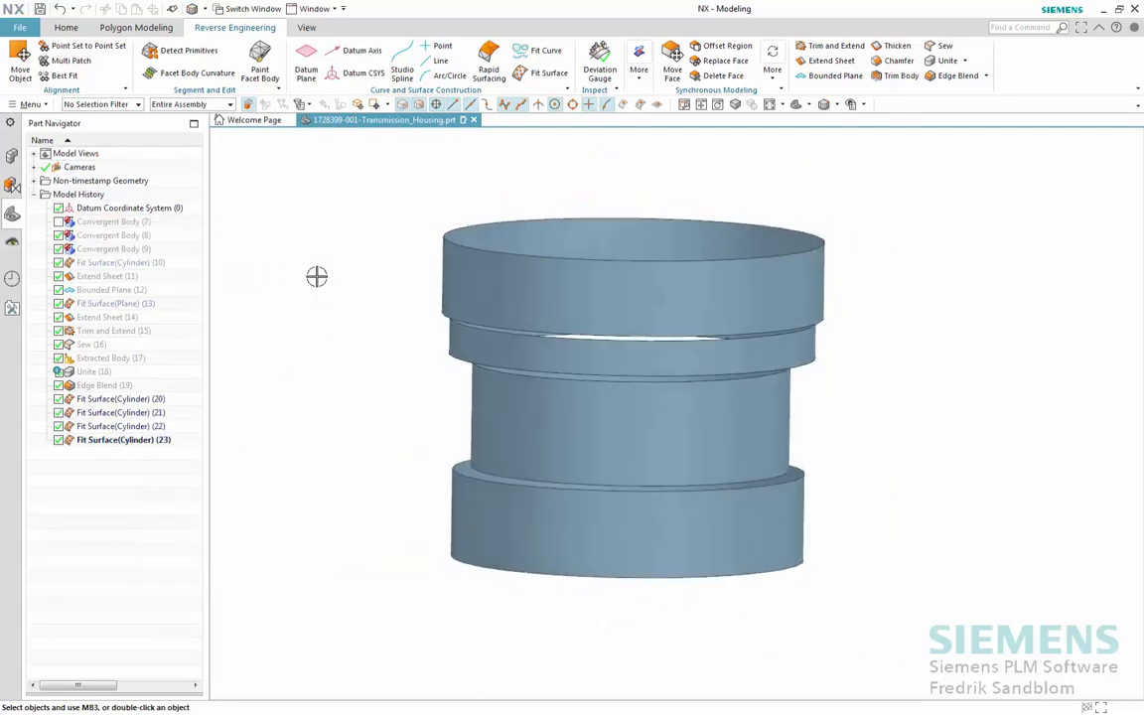
pyautogui.rightClick(134, 254)
pyautogui.click(156, 262)
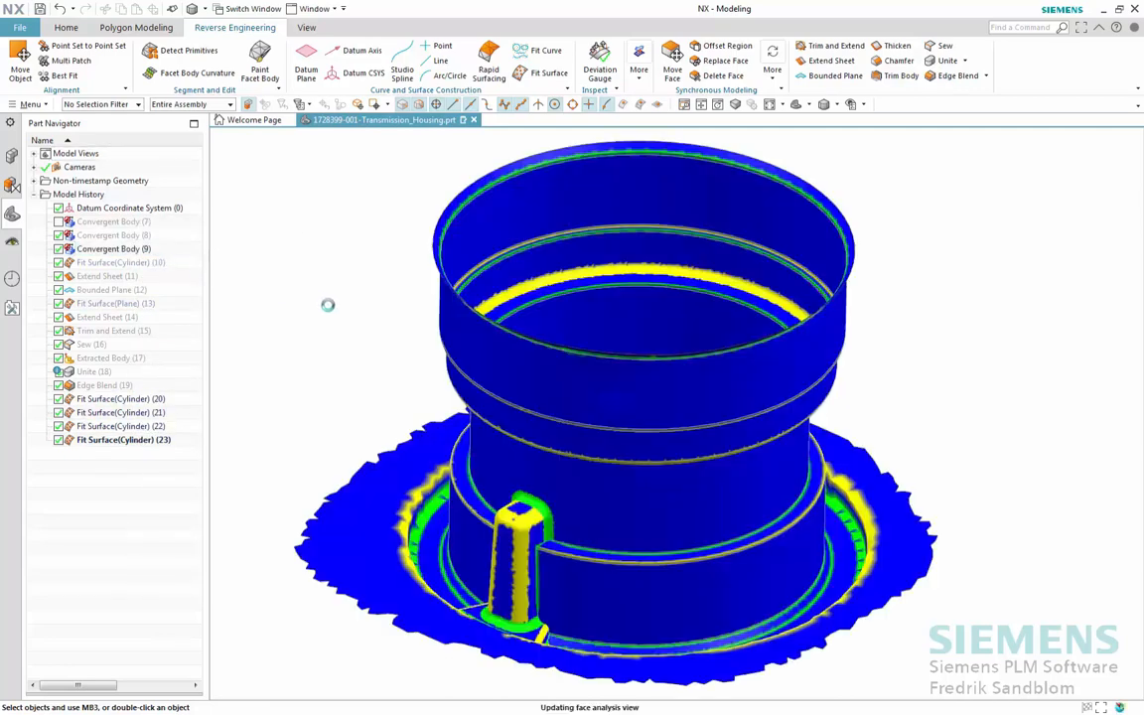
# - Fit planes to the three colour-coded shoulder regions between the bore's cylindrical sections
pyautogui.click(544, 73)
pyautogui.click(363, 162)
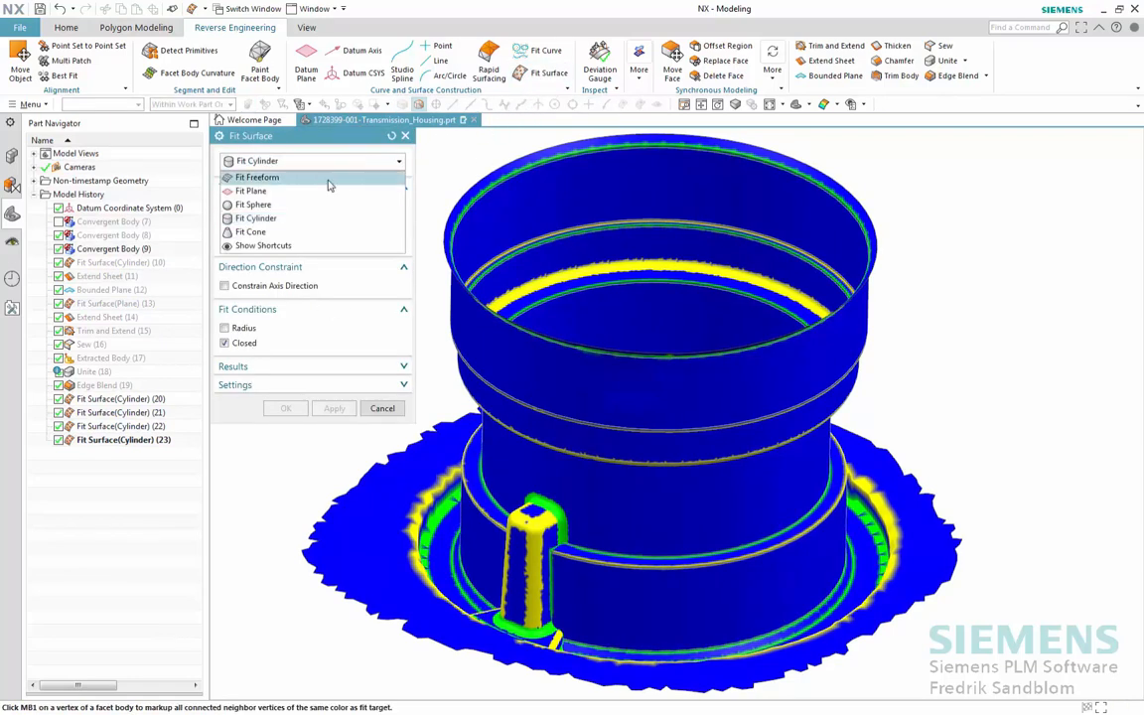
pyautogui.click(310, 190)
pyautogui.scroll(10, 625, 332)
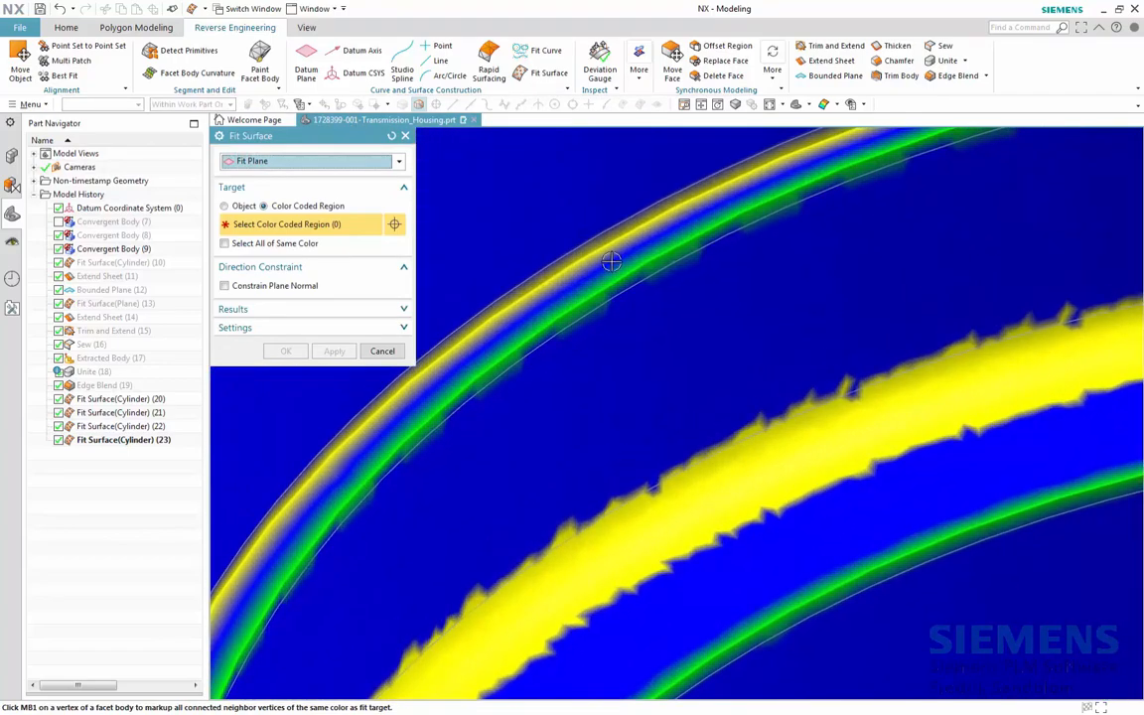
pyautogui.click(607, 264)
pyautogui.scroll(-5, 576, 325)
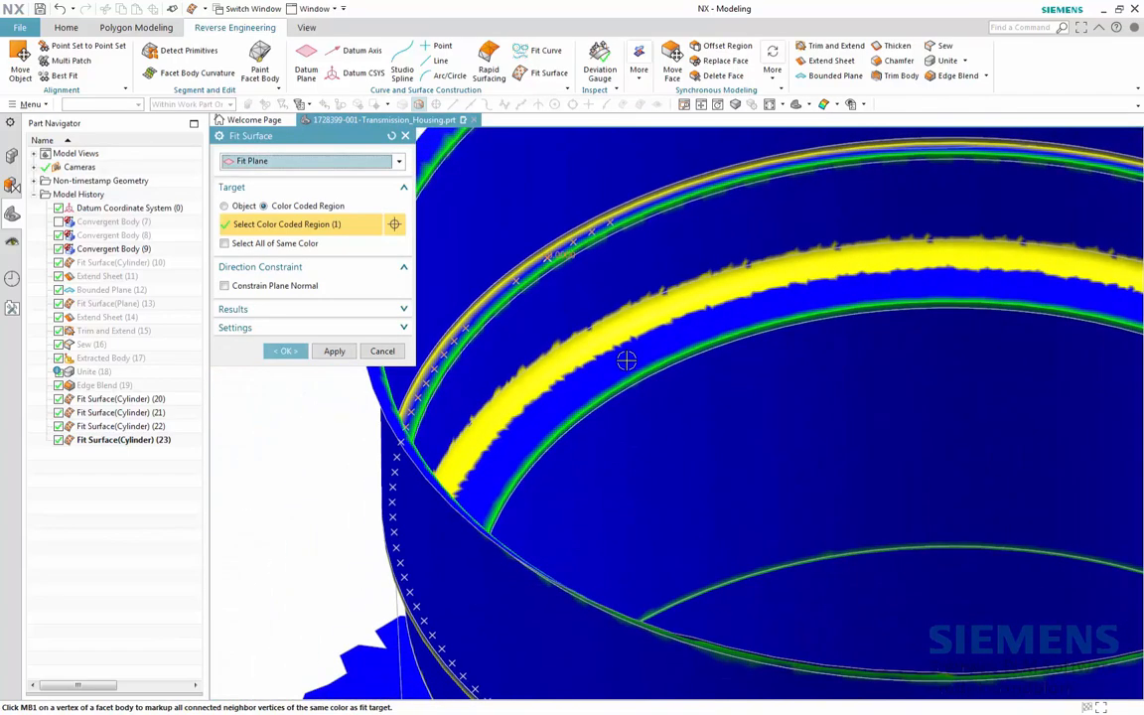
pyautogui.click(625, 360)
pyautogui.scroll(-6, 625, 360)
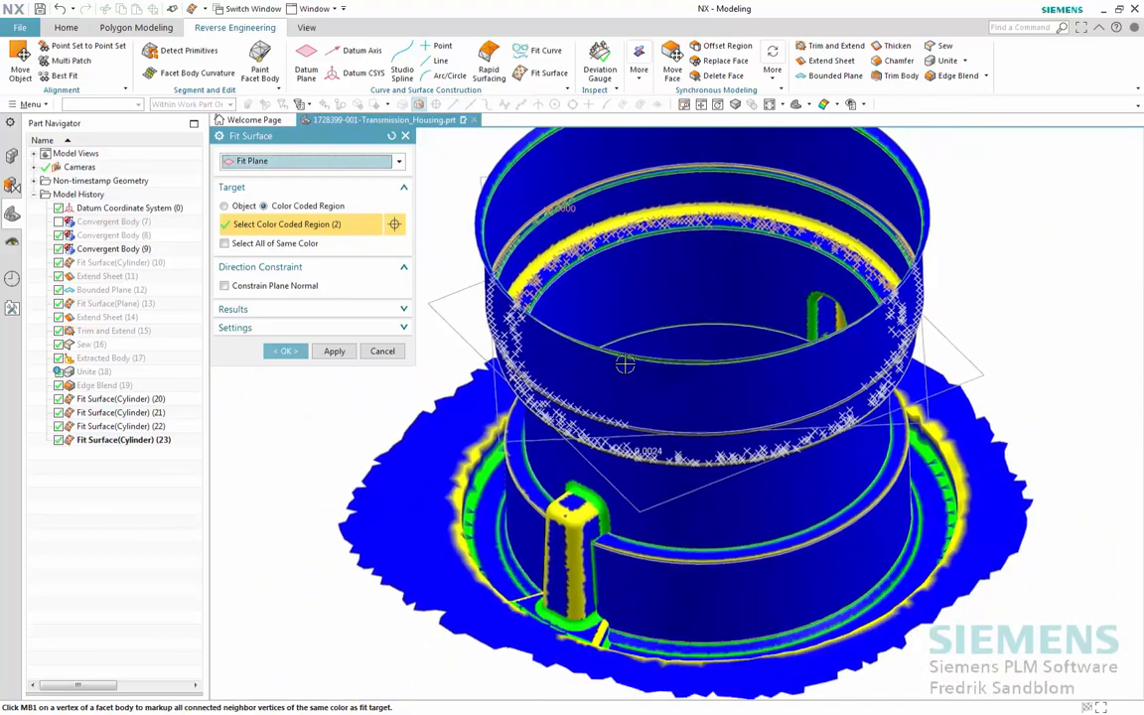
pyautogui.keyDown('shift'); pyautogui.moveTo(626, 363); pyautogui.dragTo(641, 258, button='middle'); pyautogui.keyUp('shift')
pyautogui.scroll(2, 532, 389)
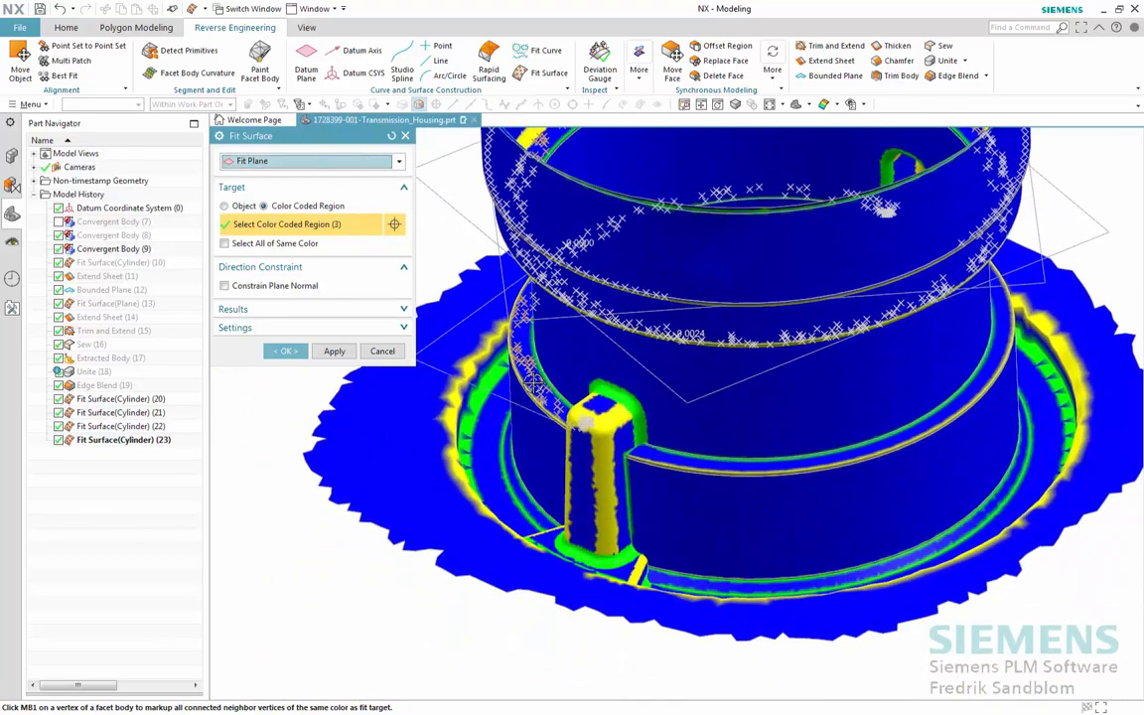
pyautogui.scroll(-6, 533, 382)
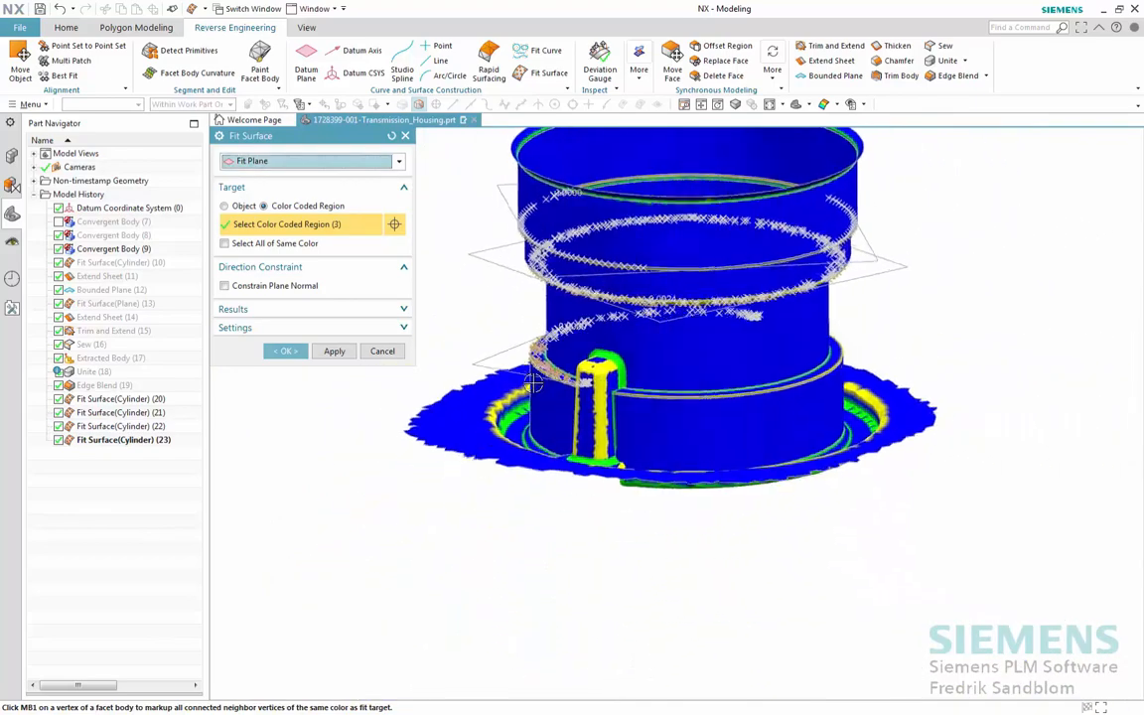
pyautogui.moveTo(533, 382); pyautogui.dragTo(528, 422, button='middle')
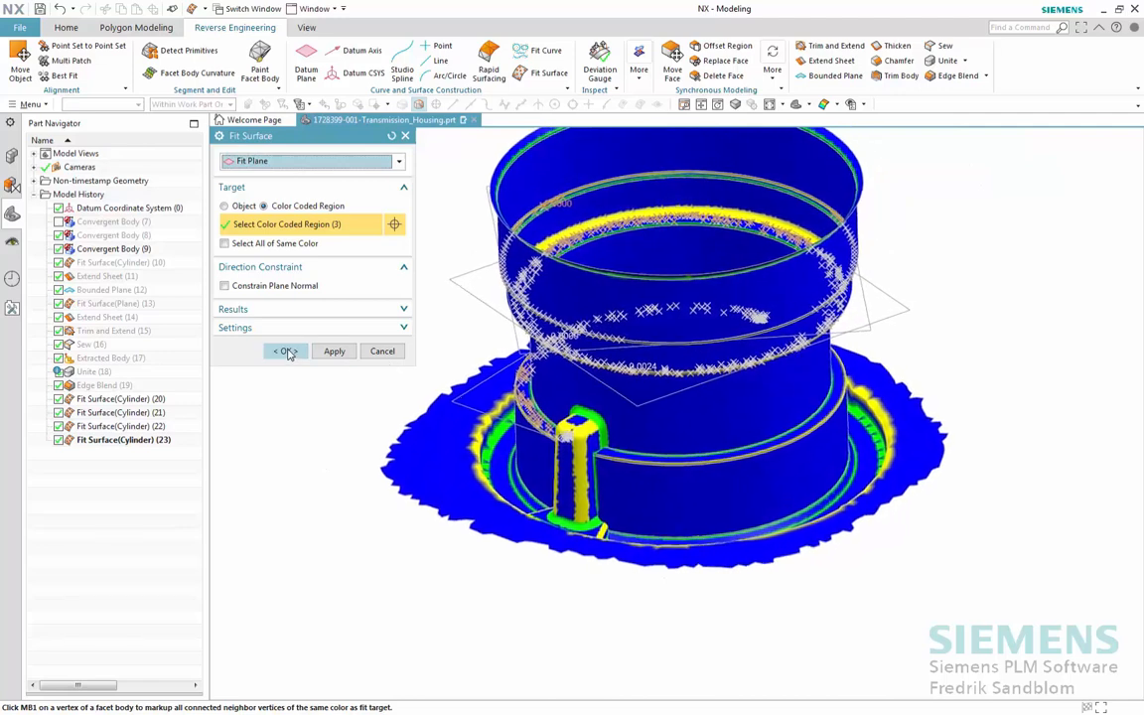
pyautogui.click(287, 353)
# - Hide the bore body, Convergent Body (9), and display the fitted cylinders and planes shaded
pyautogui.moveTo(309, 348); pyautogui.dragTo(545, 283, button='middle')
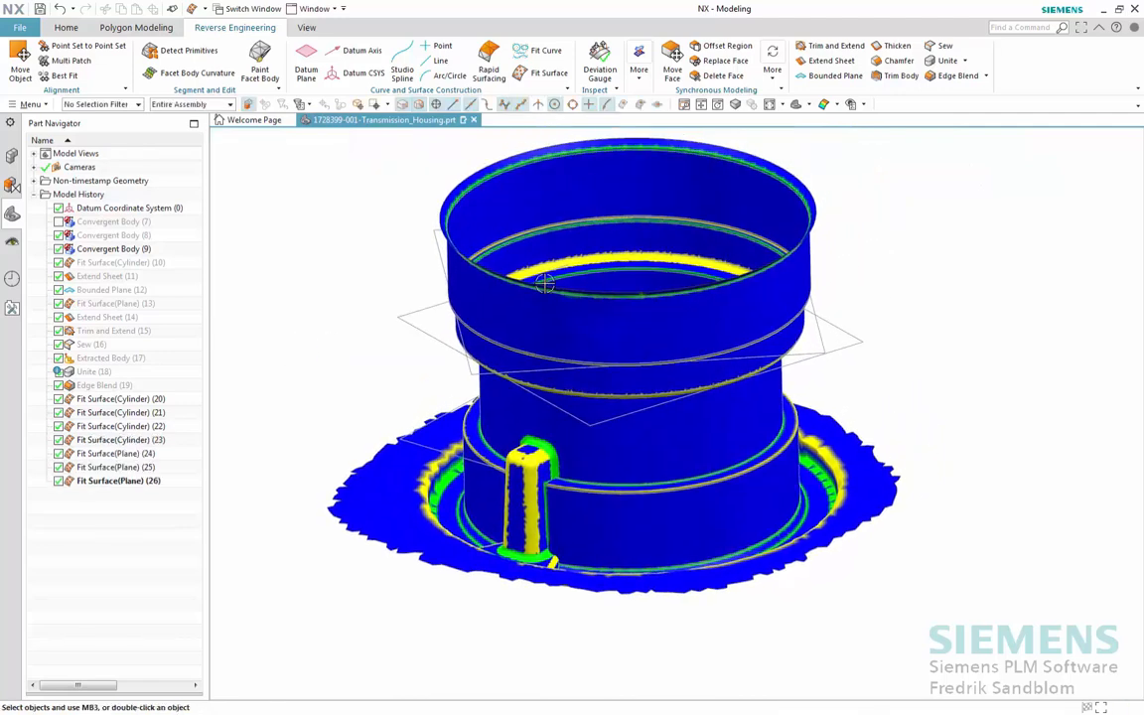
pyautogui.rightClick(159, 250)
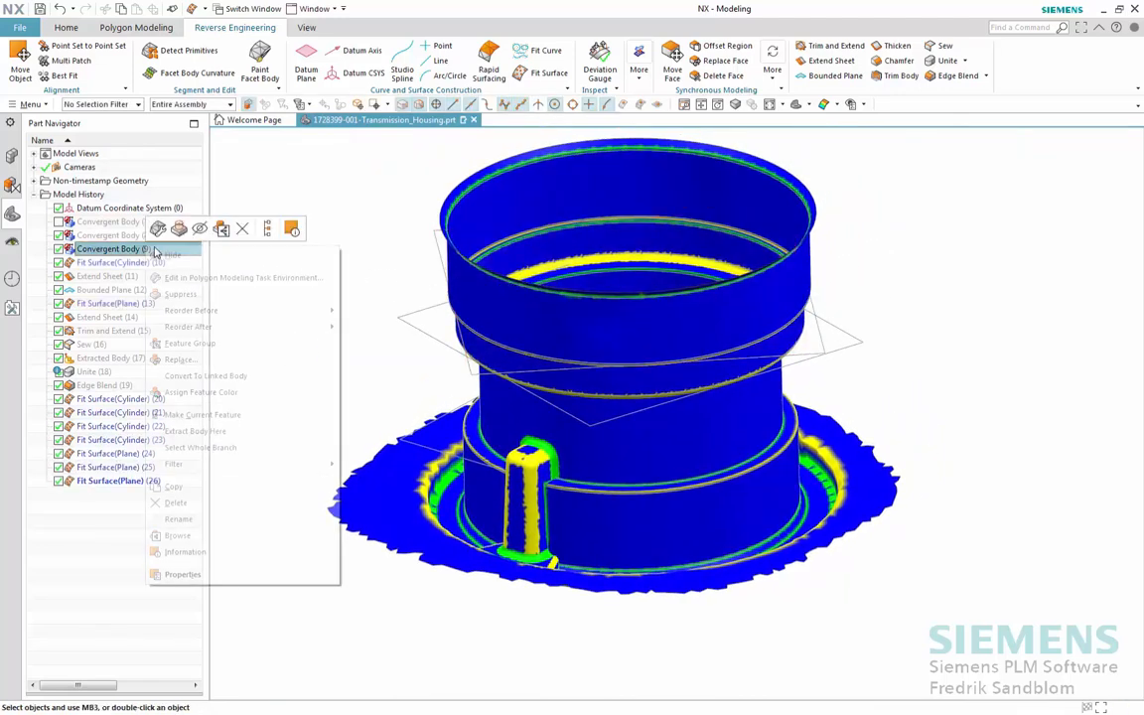
pyautogui.click(177, 256)
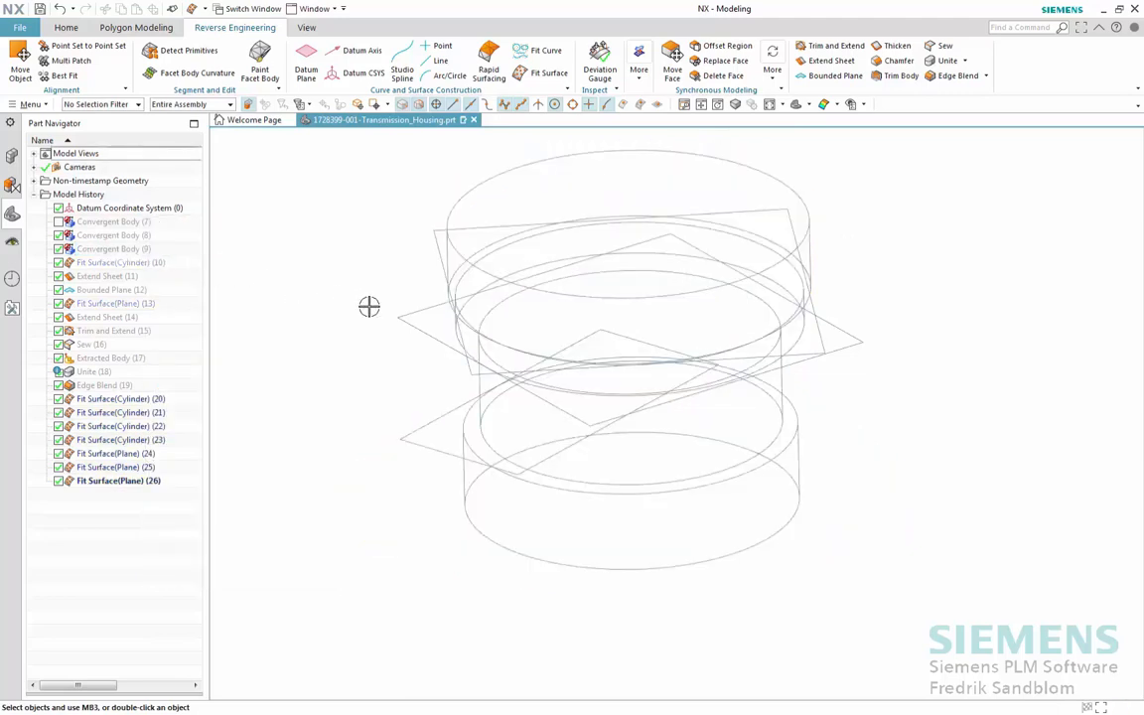
pyautogui.click(924, 300)
pyautogui.press('F8')
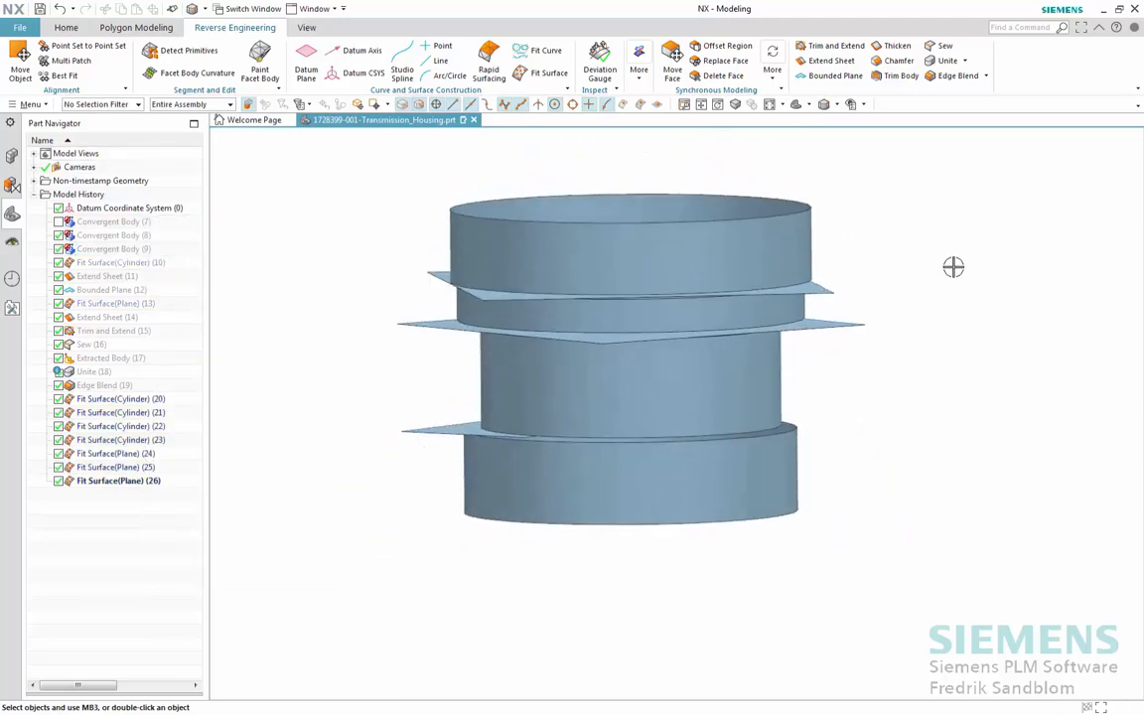
# - Extend a single edge of the lowest fitted plane by about 39 mm so the plane spans the bore
pyautogui.moveTo(890, 152); pyautogui.dragTo(889, 160, button='middle')
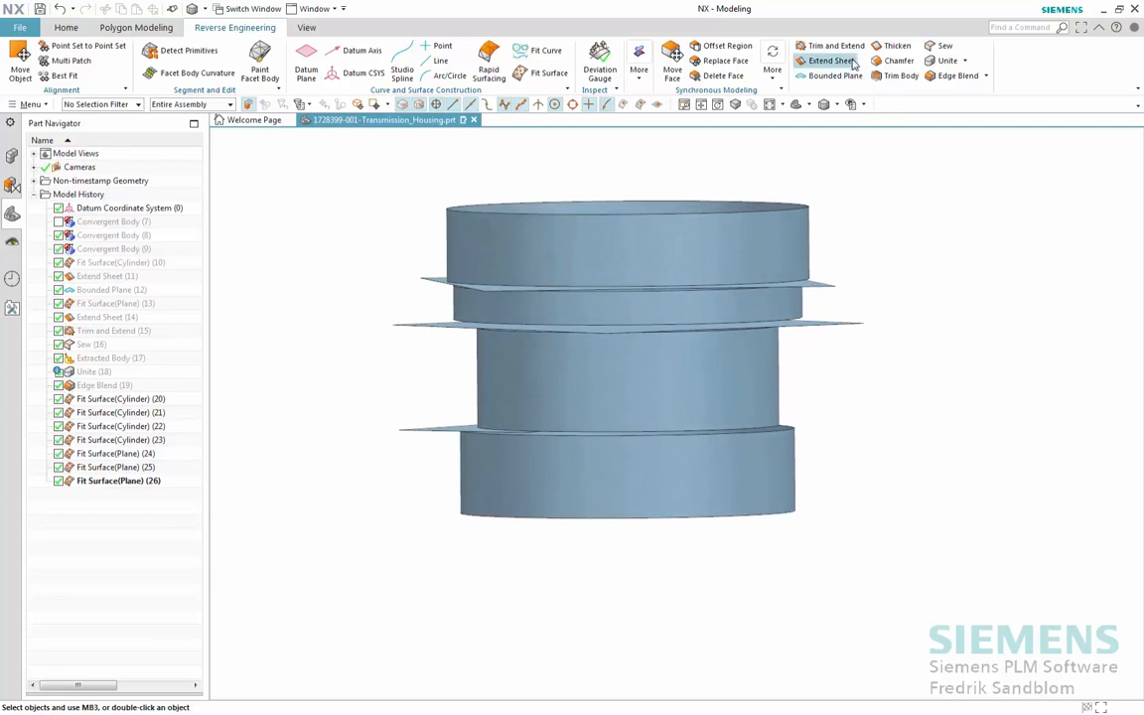
pyautogui.click(849, 62)
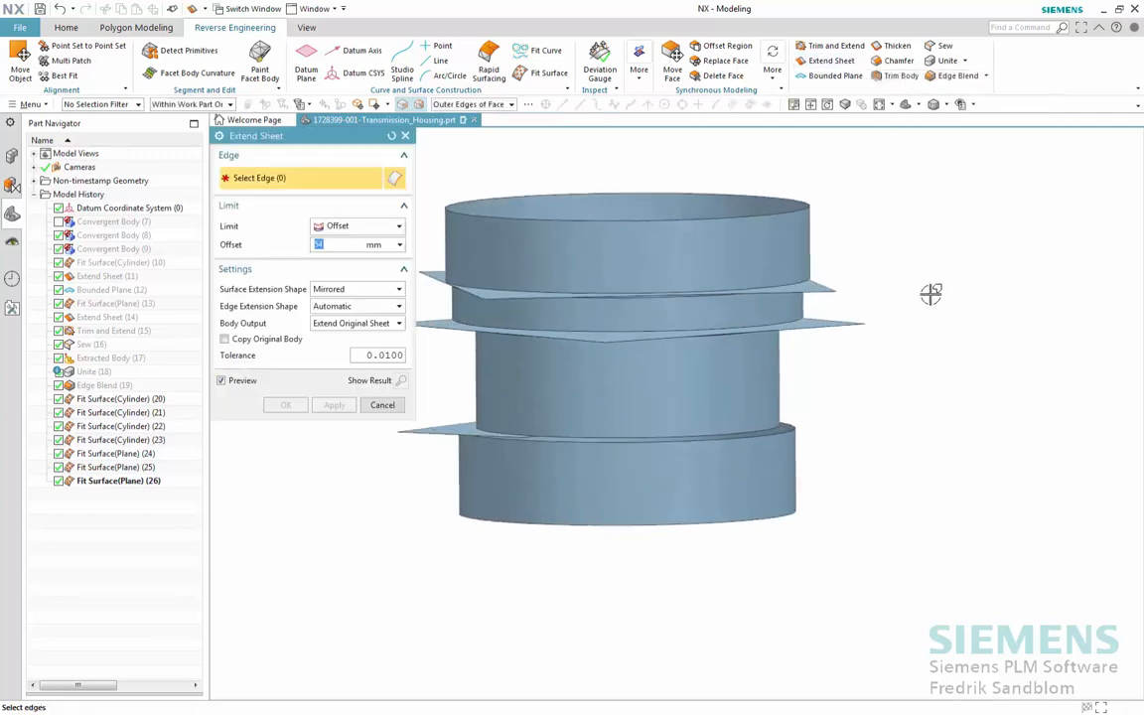
pyautogui.moveTo(931, 296); pyautogui.dragTo(565, 447, button='middle')
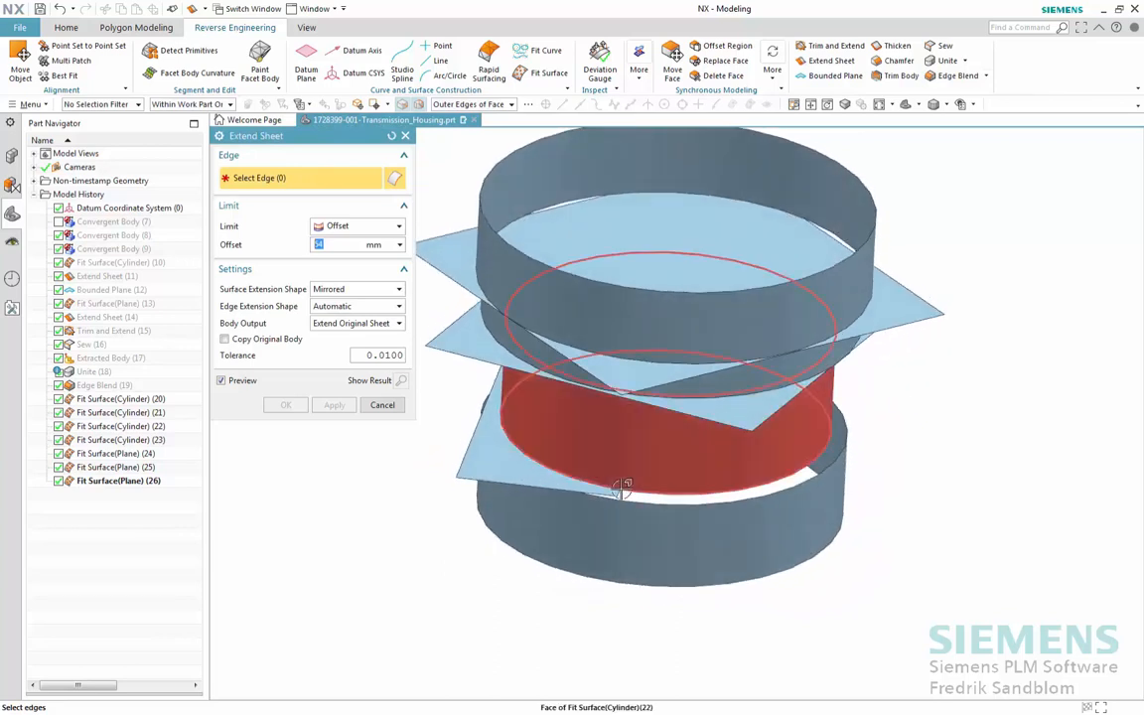
pyautogui.click(619, 490)
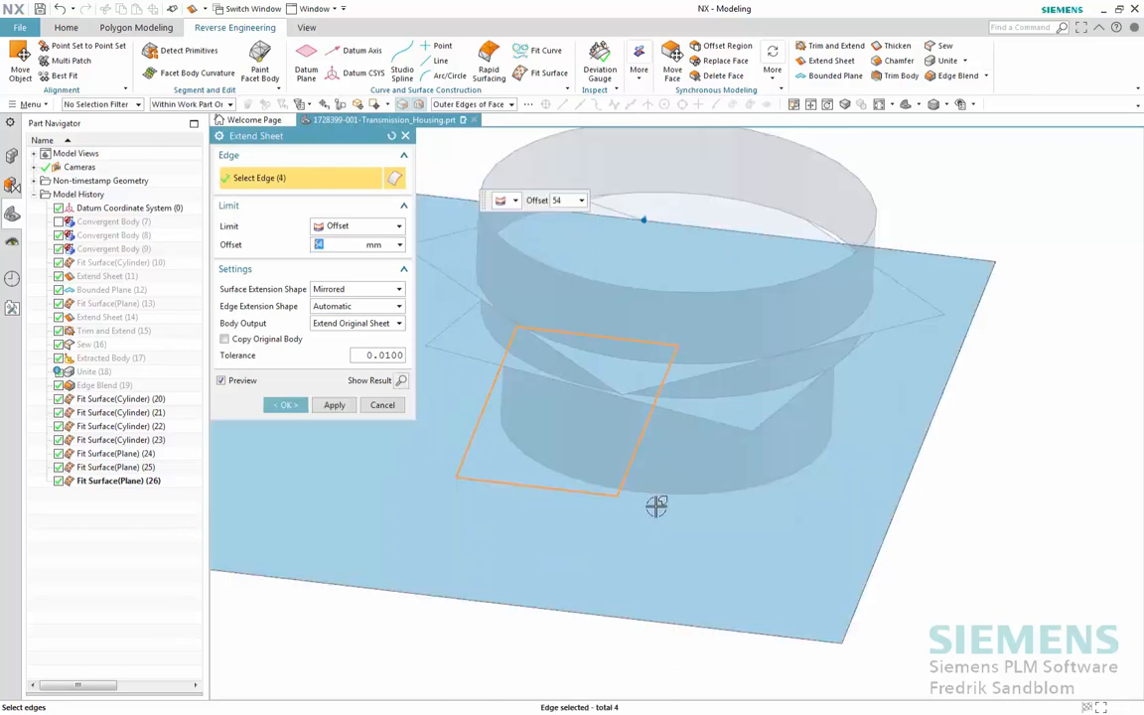
pyautogui.rightClick(626, 484)
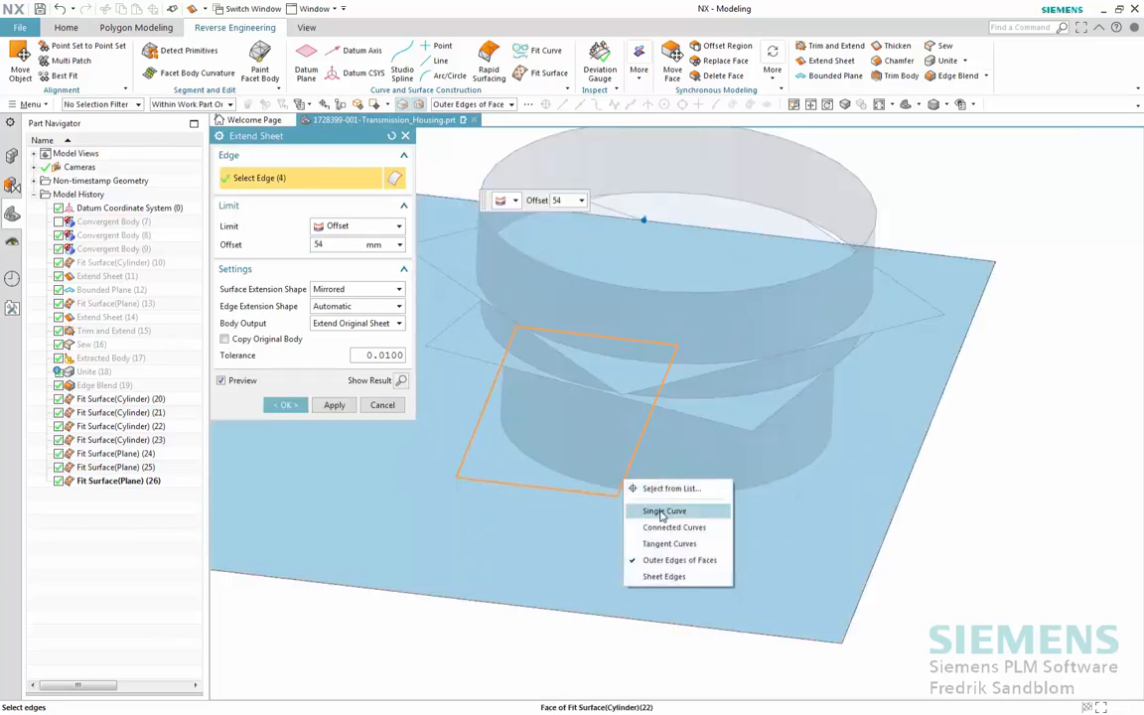
pyautogui.click(662, 511)
pyautogui.moveTo(910, 454); pyautogui.dragTo(854, 447)
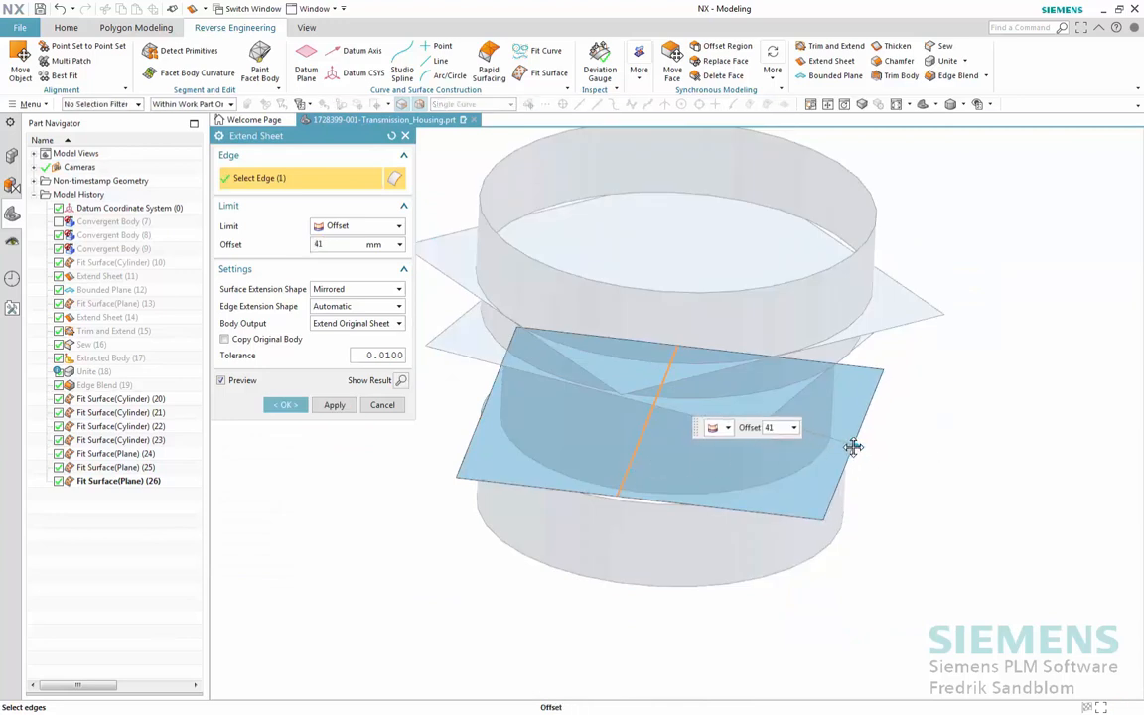
pyautogui.click(335, 405)
# - Set up a 9 mm sheet extension on the outer edges of all three fitted planes
pyautogui.moveTo(536, 459); pyautogui.dragTo(861, 477, button='middle')
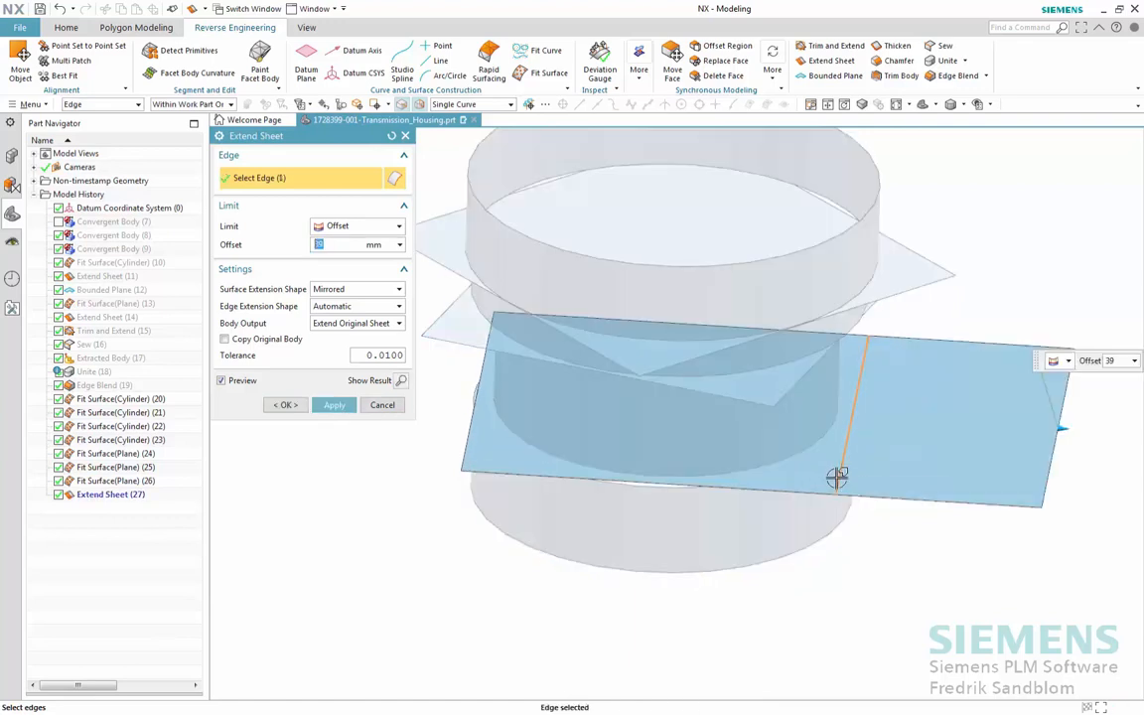
pyautogui.rightClick(837, 477)
pyautogui.click(884, 559)
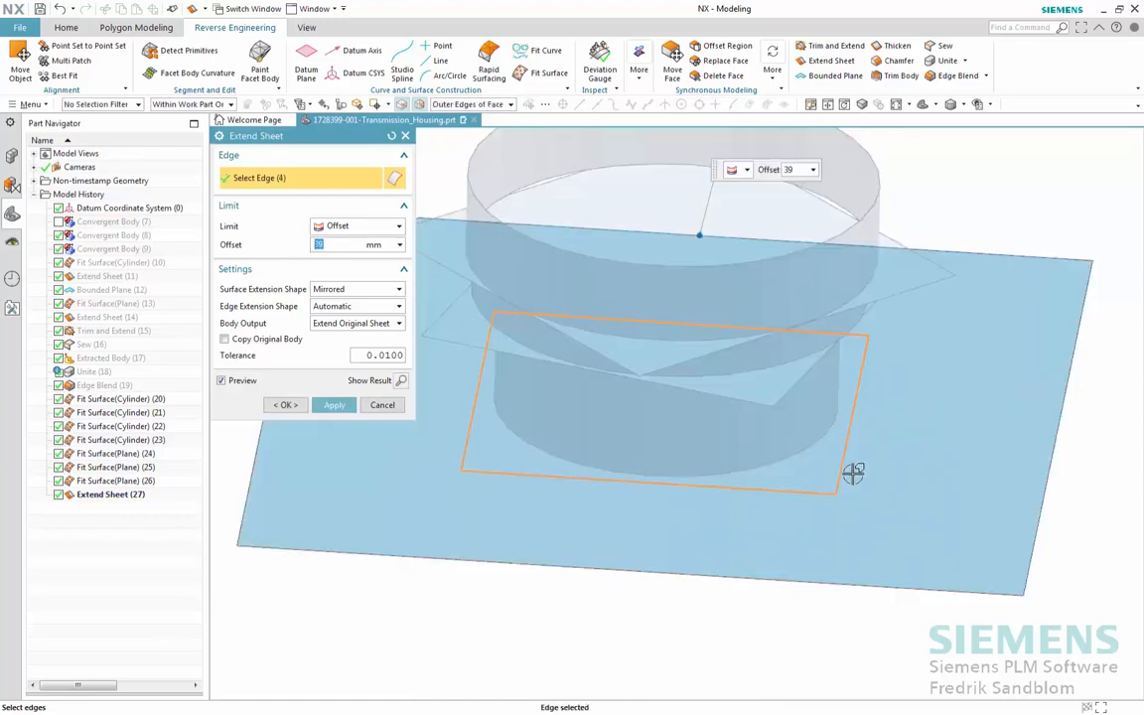
pyautogui.moveTo(979, 410); pyautogui.dragTo(755, 245, button='middle')
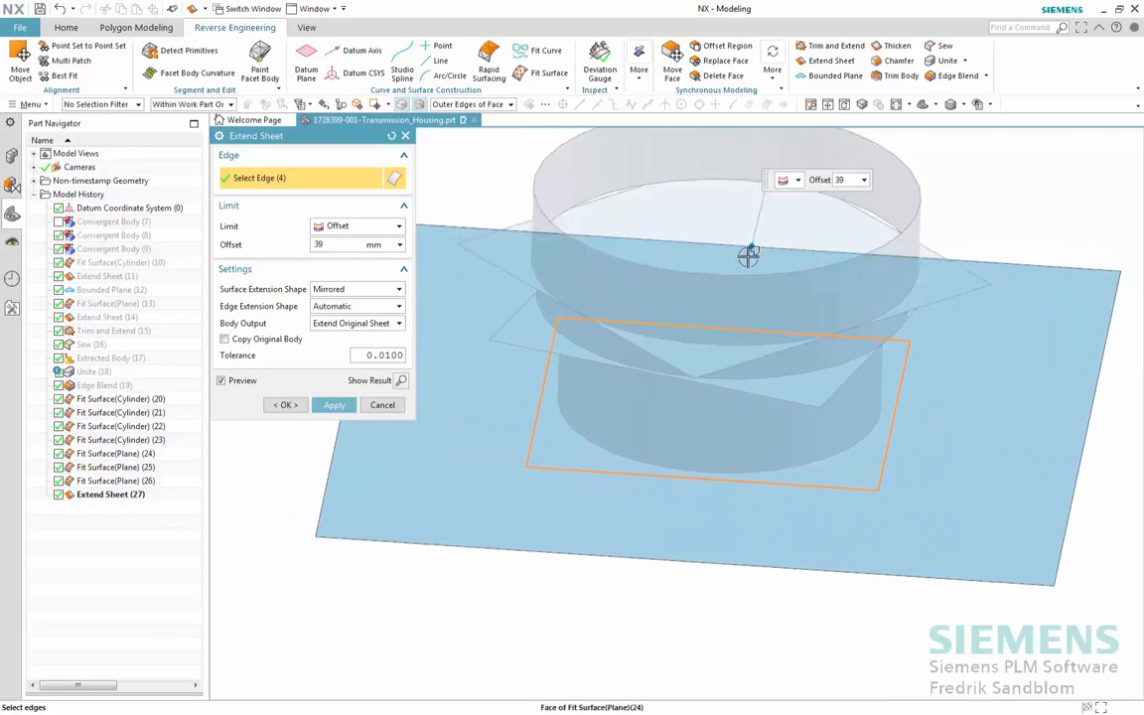
pyautogui.moveTo(748, 256); pyautogui.dragTo(735, 309)
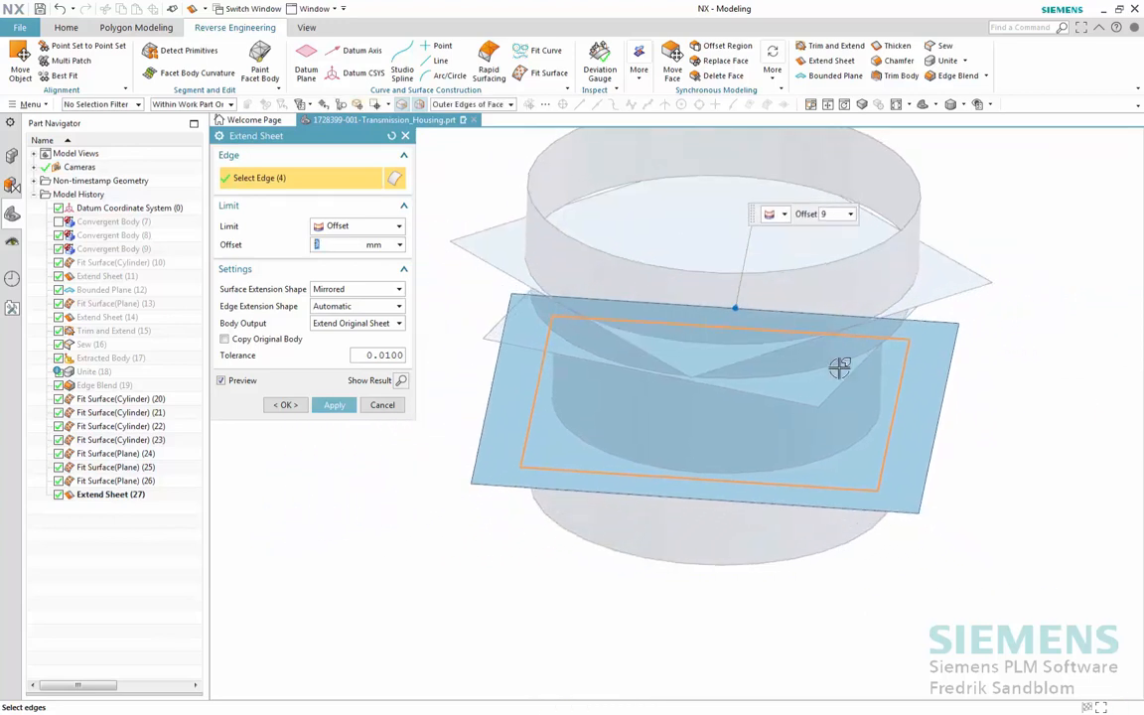
pyautogui.click(842, 376)
pyautogui.click(959, 294)
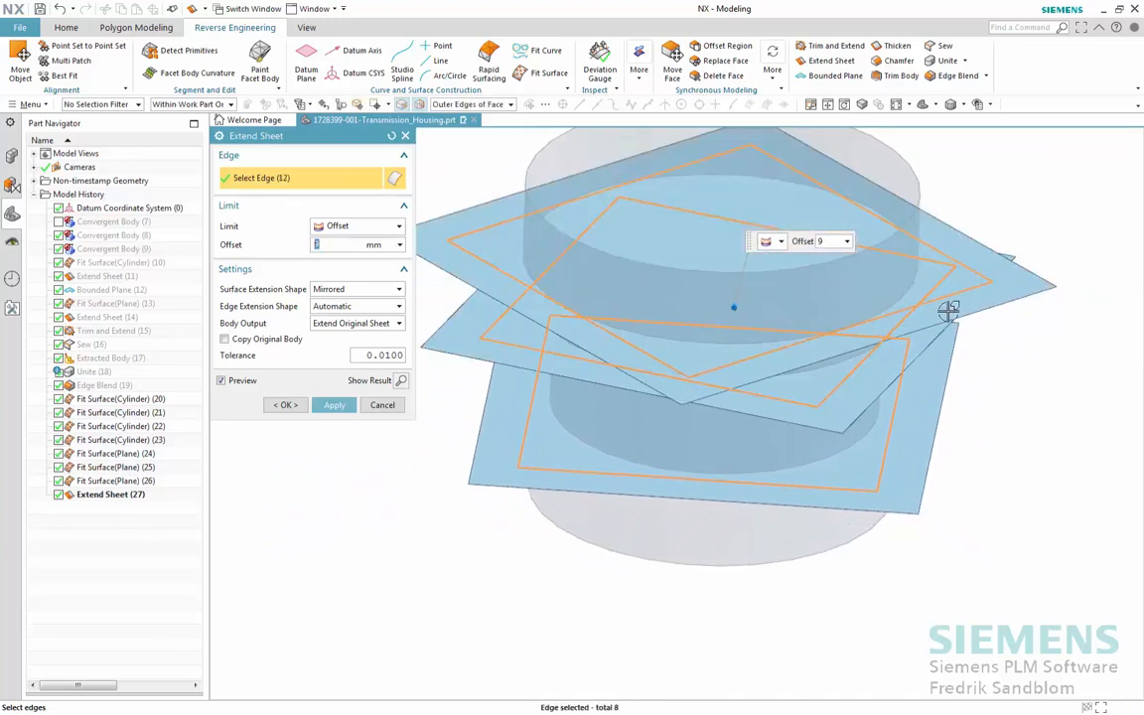
# - Include the edges of the four fitted cylinders and extend all selected sheets by 9 mm
pyautogui.moveTo(938, 343); pyautogui.dragTo(931, 318, button='middle')
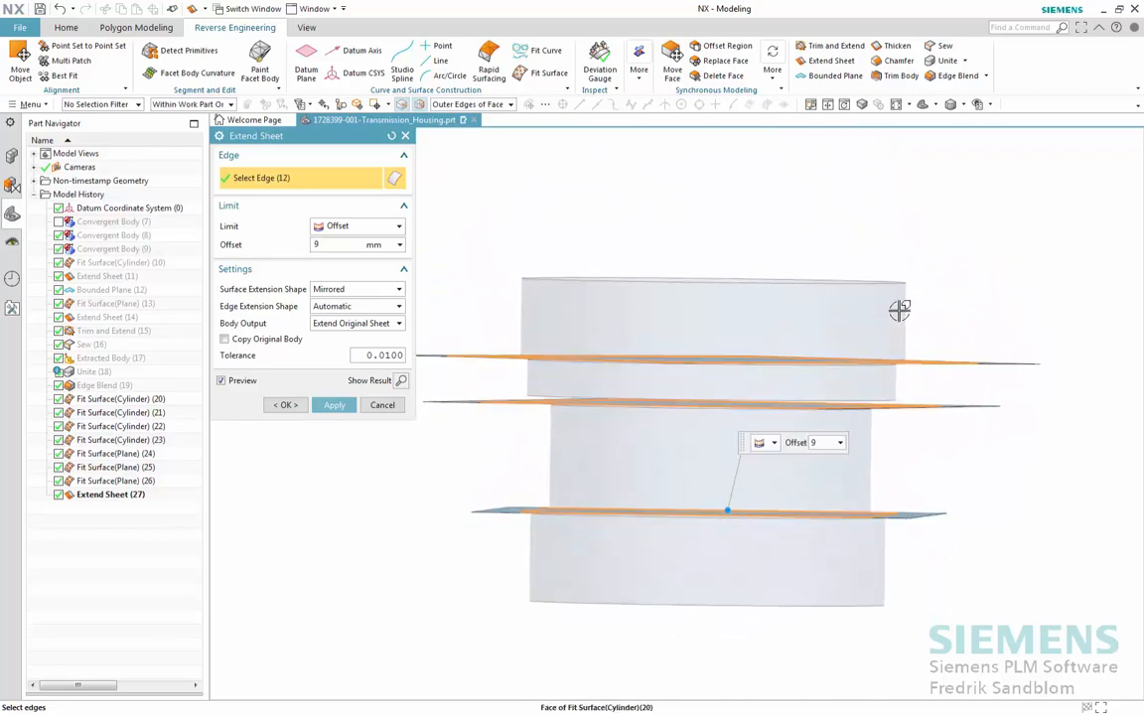
pyautogui.click(899, 309)
pyautogui.click(886, 380)
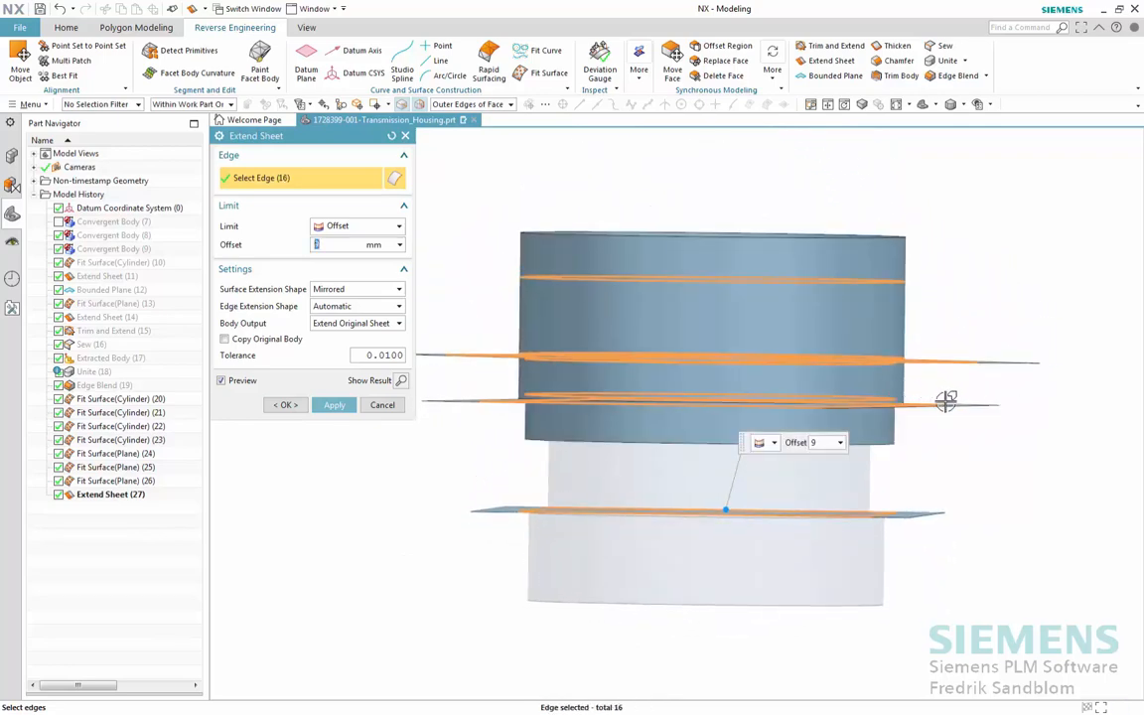
pyautogui.click(858, 455)
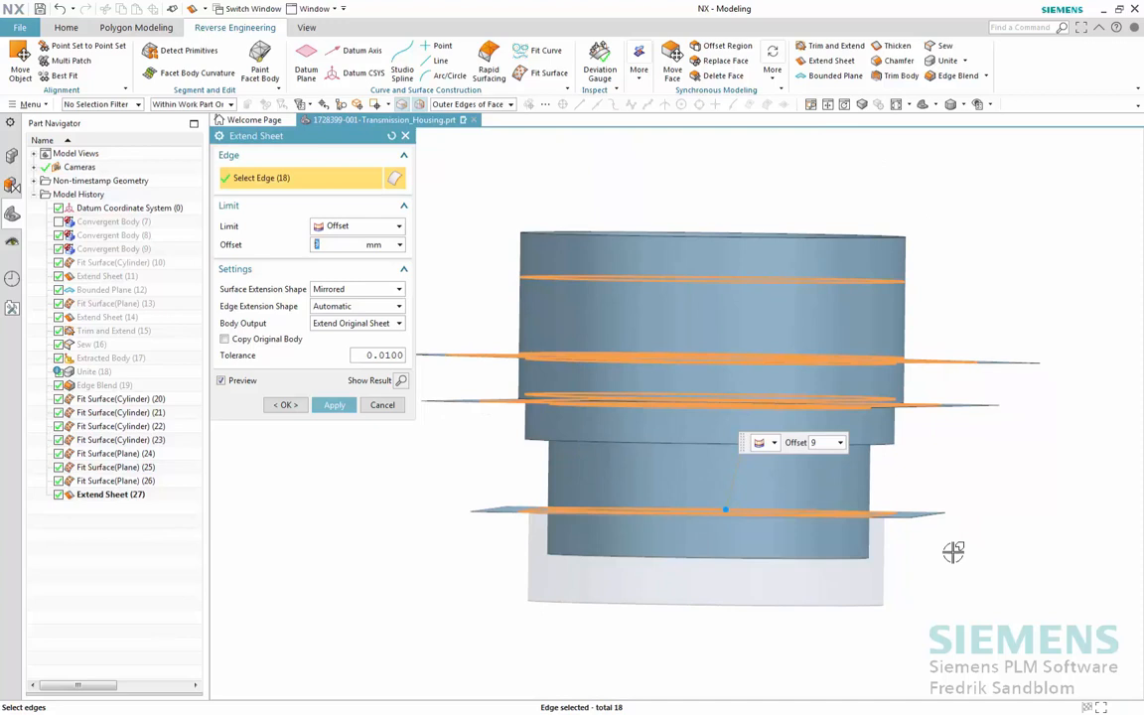
pyautogui.click(868, 556)
pyautogui.middleClick(1003, 481)
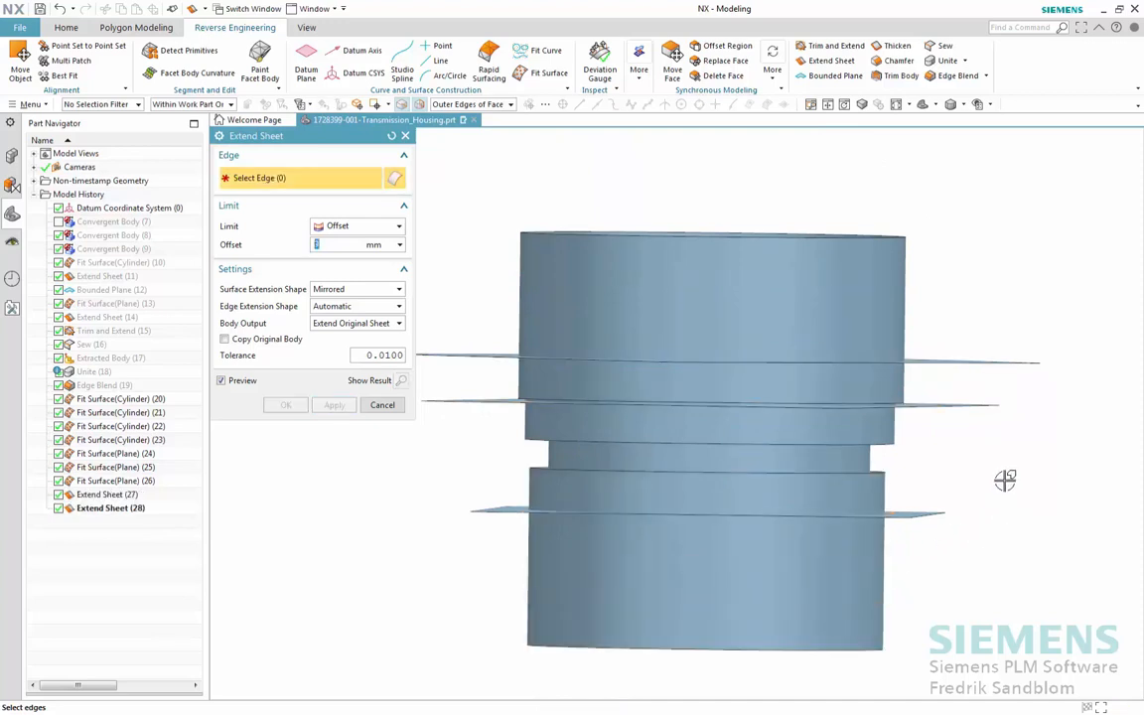
pyautogui.moveTo(1007, 440); pyautogui.dragTo(1007, 496, button='middle')
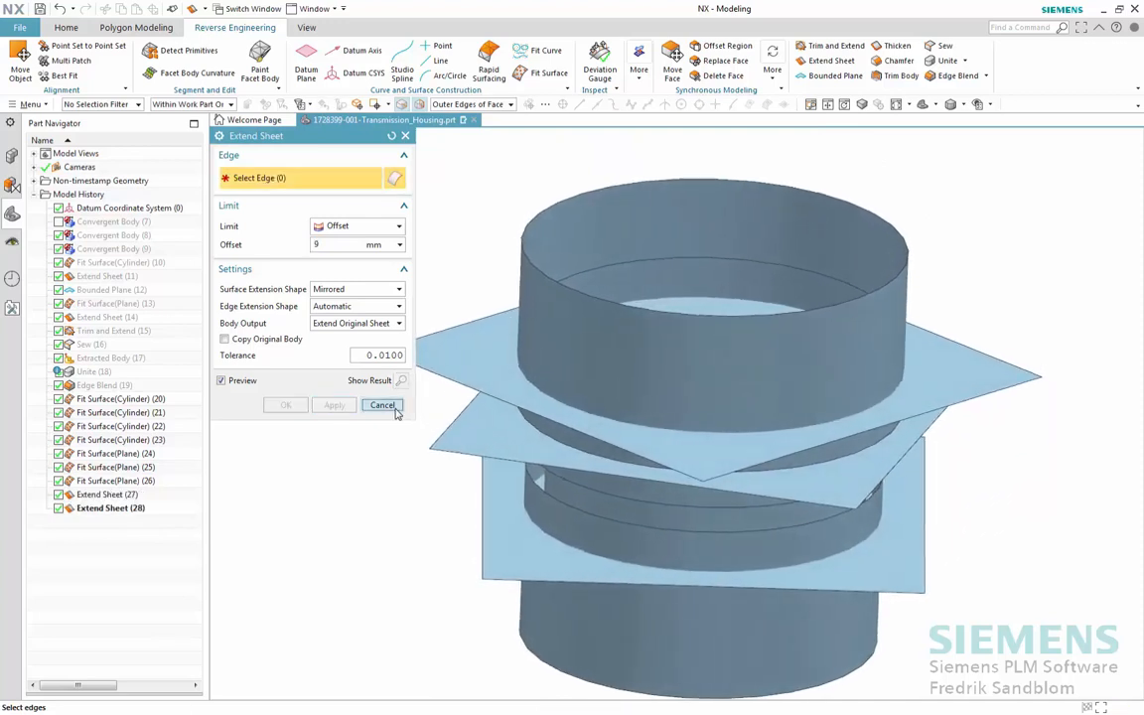
pyautogui.click(398, 408)
# - Make a corner between the top cylinder and the uppermost plane with Trim and Extend
pyautogui.moveTo(1001, 248); pyautogui.dragTo(983, 232, button='middle')
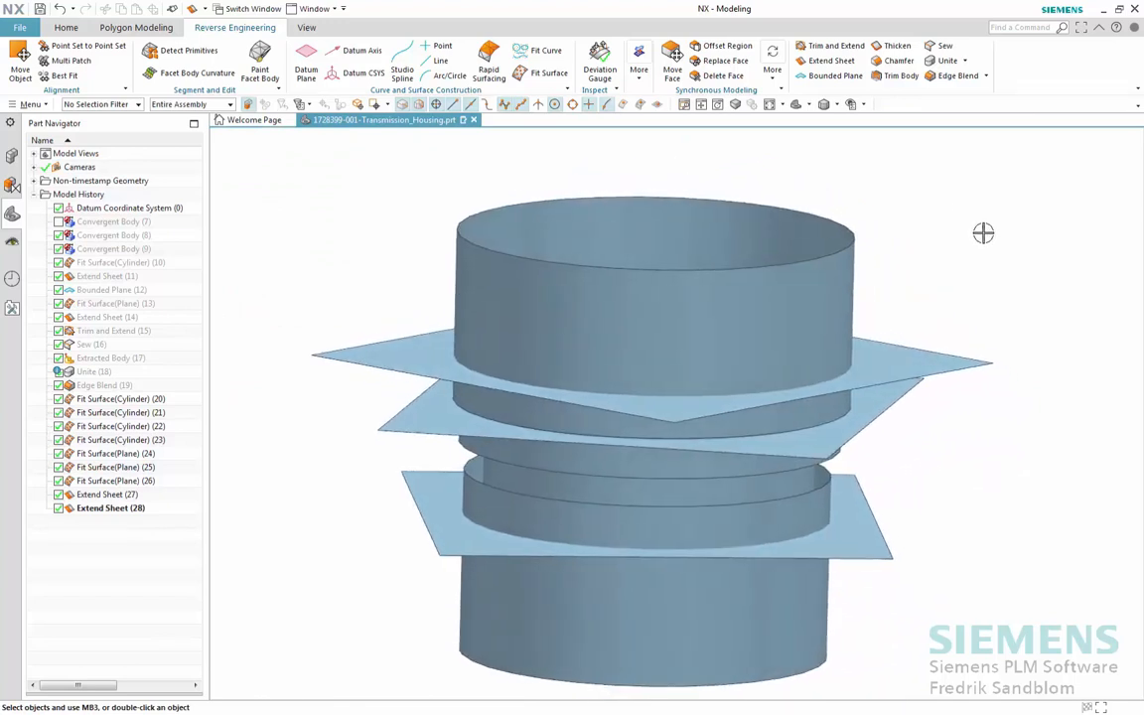
pyautogui.click(837, 46)
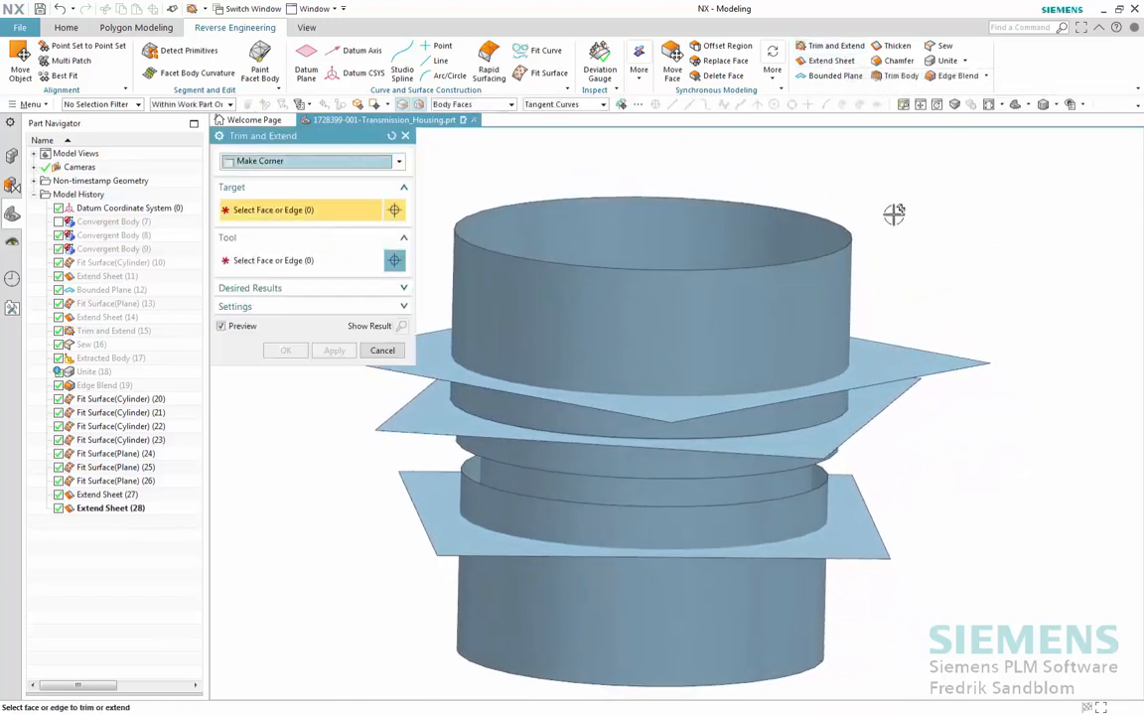
pyautogui.click(847, 271)
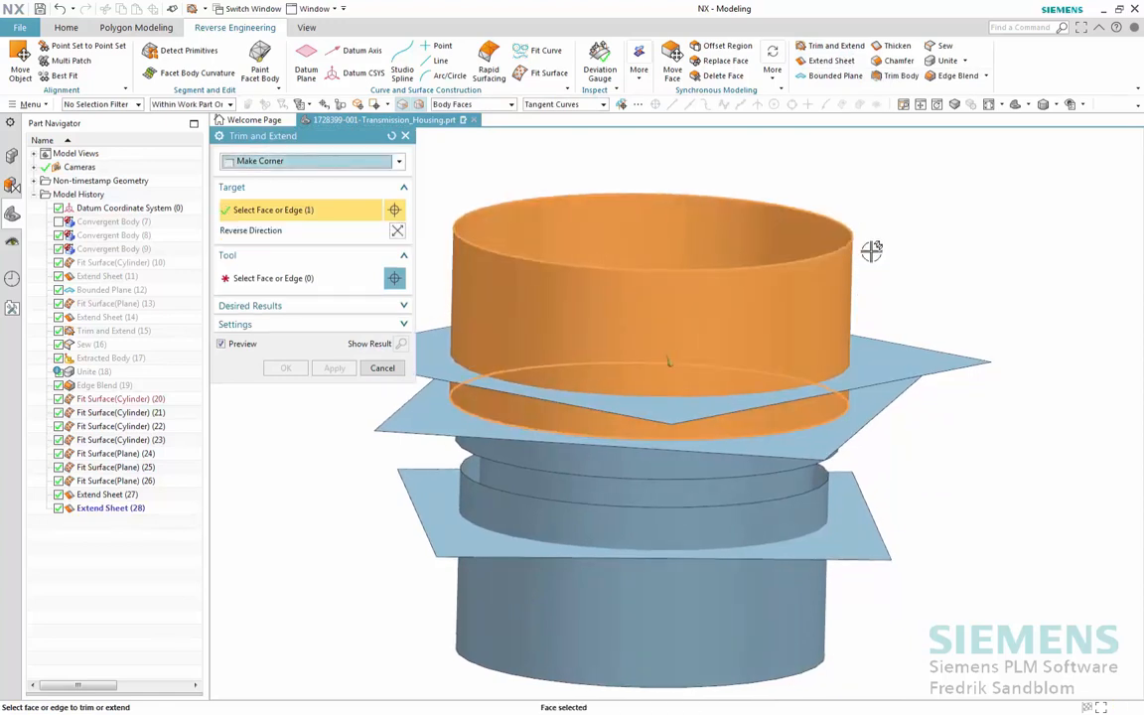
pyautogui.click(878, 345)
pyautogui.moveTo(929, 324); pyautogui.dragTo(692, 437, button='middle')
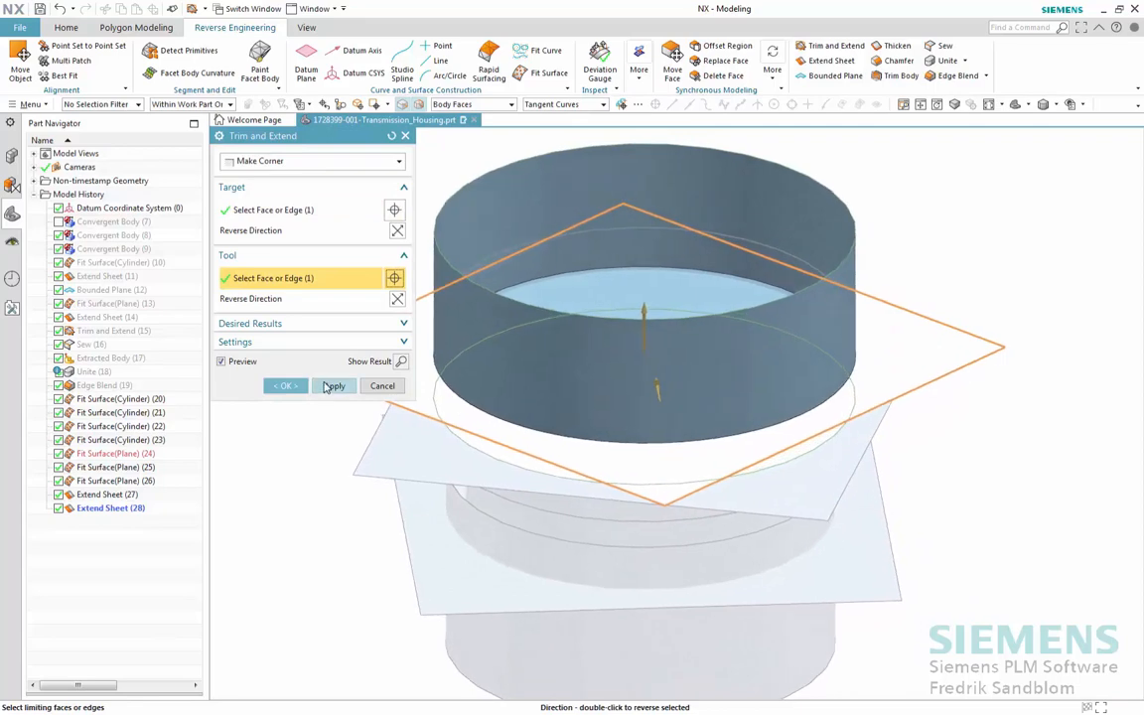
pyautogui.click(329, 386)
# - Try to make a corner between the joined top surfaces and the lowest cylinder
pyautogui.click(853, 328)
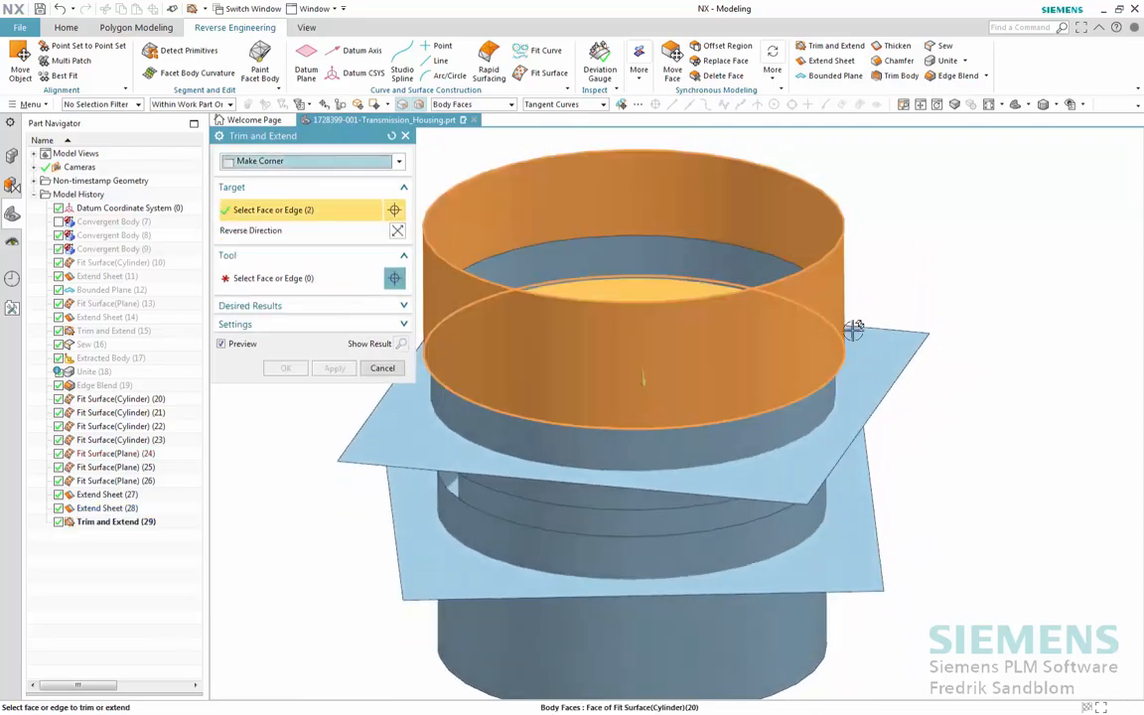
pyautogui.moveTo(853, 329); pyautogui.dragTo(685, 392, button='middle')
pyautogui.middleClick(819, 351)
pyautogui.click(783, 396)
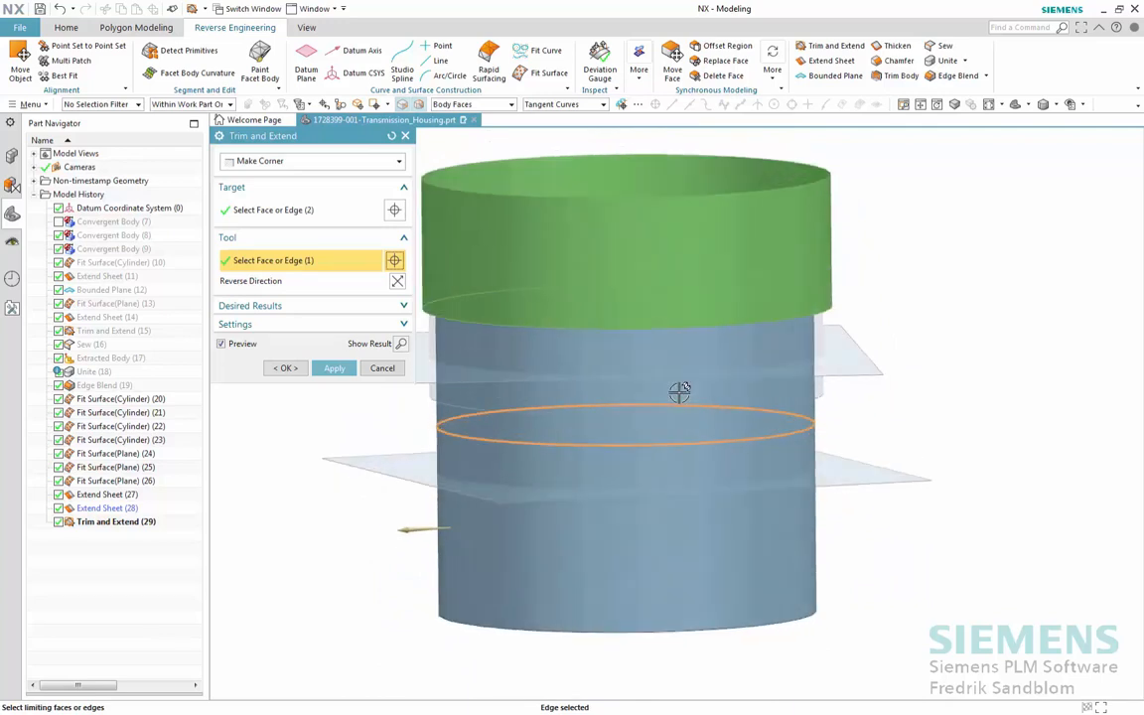
pyautogui.click(332, 369)
# - Abandon the next corner and delete the last Trim and Extend feature
pyautogui.click(843, 330)
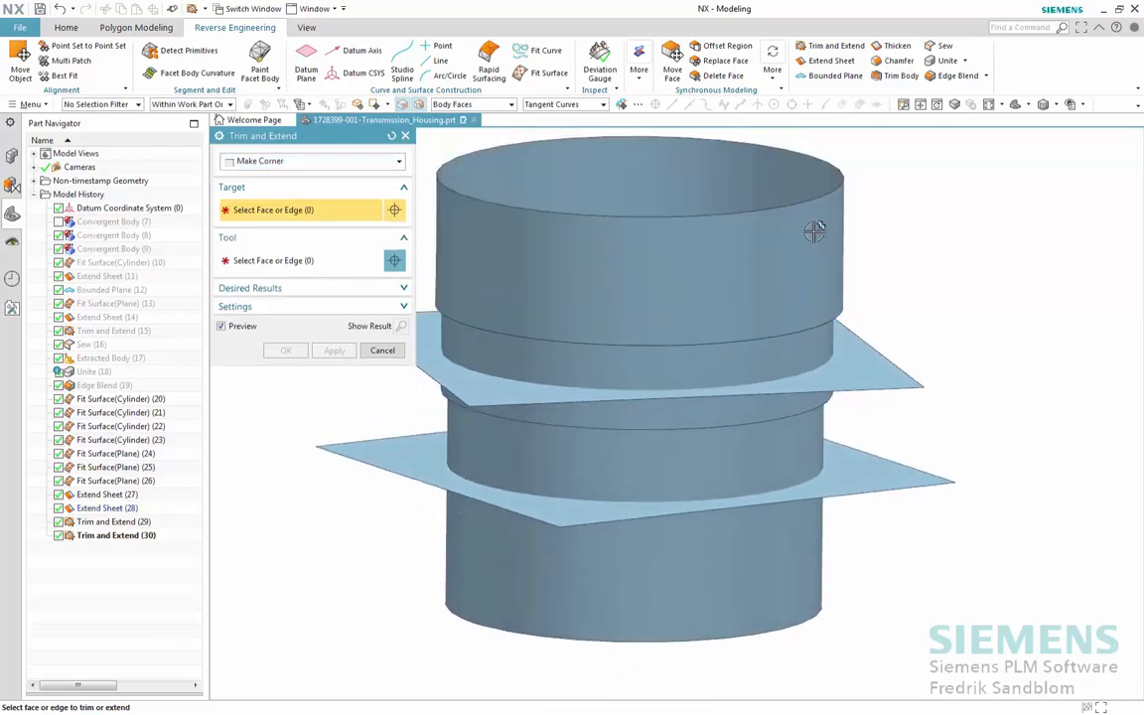
pyautogui.click(842, 312)
pyautogui.moveTo(841, 319); pyautogui.dragTo(498, 325, button='middle')
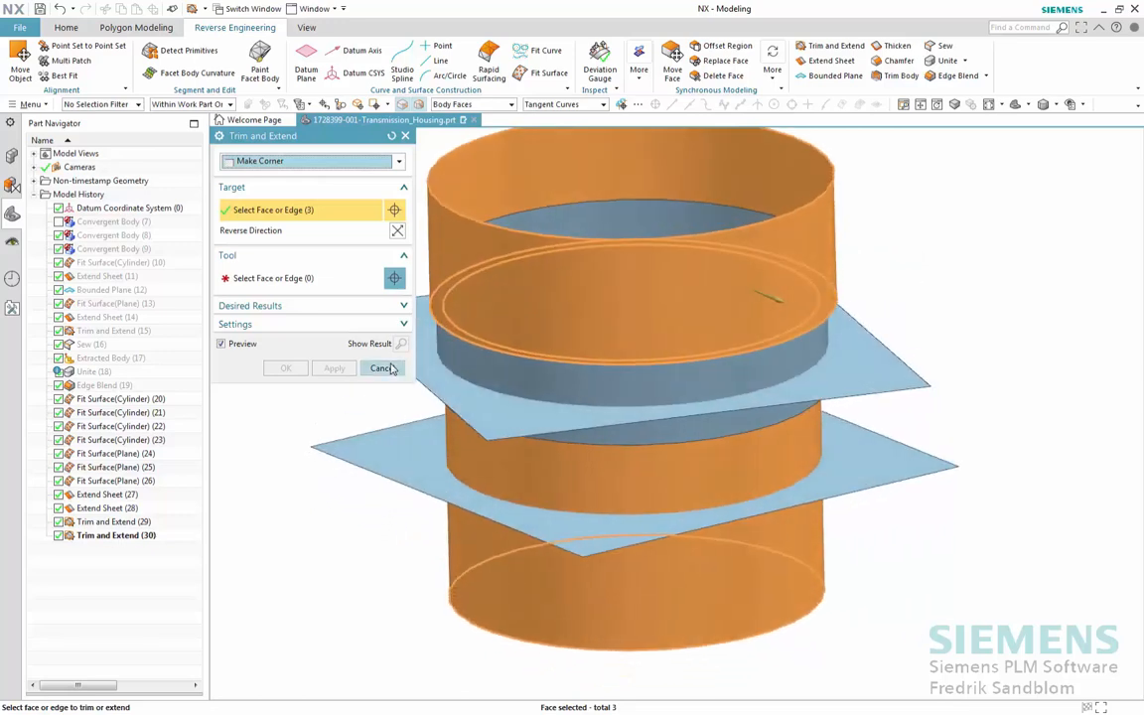
pyautogui.click(382, 368)
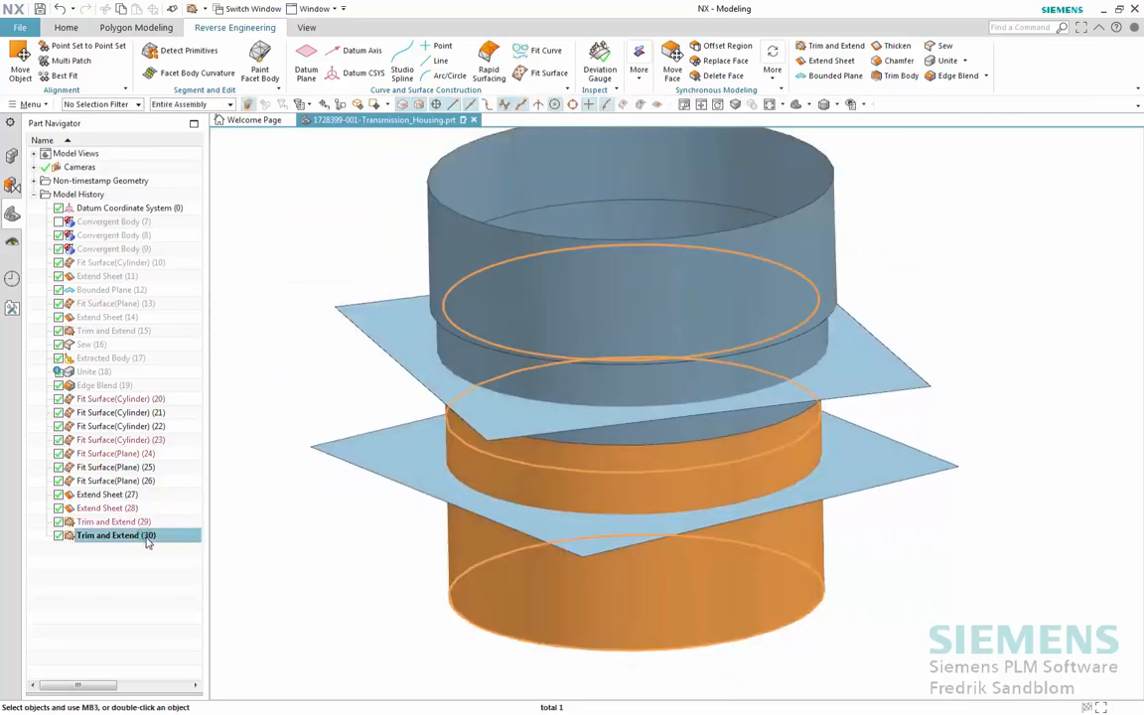
pyautogui.press('Delete')
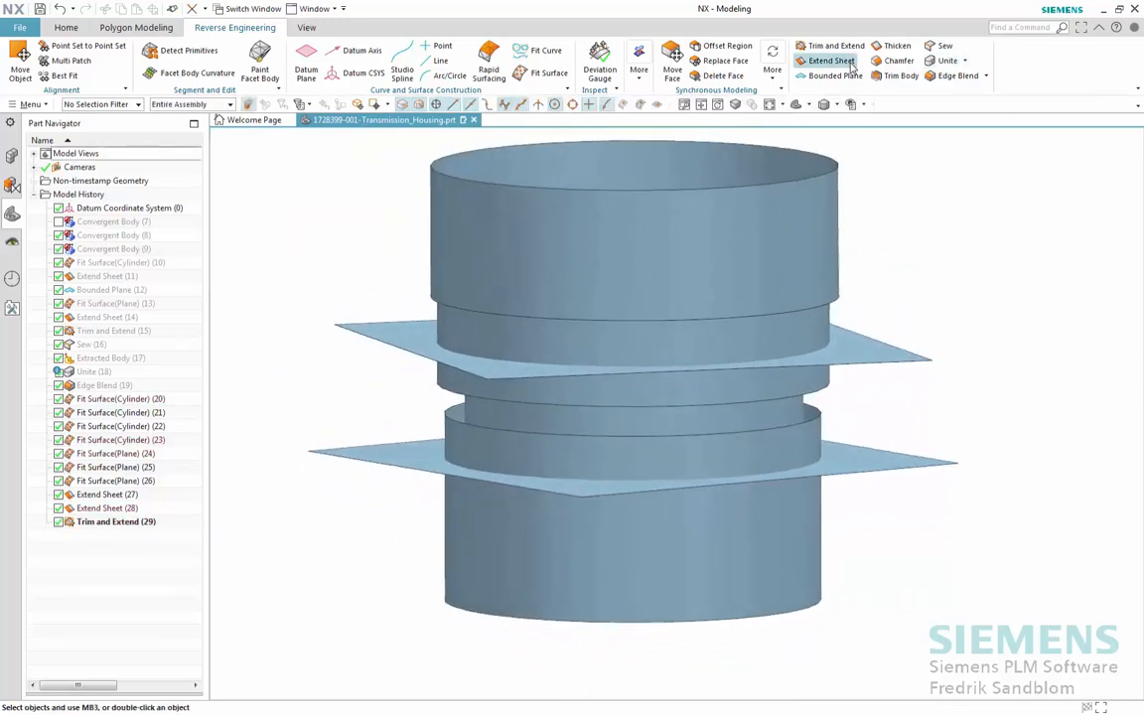
# - Make a corner between the joined top surfaces and the second cylinder from the top with Trim and Extend
pyautogui.click(832, 46)
pyautogui.click(832, 224)
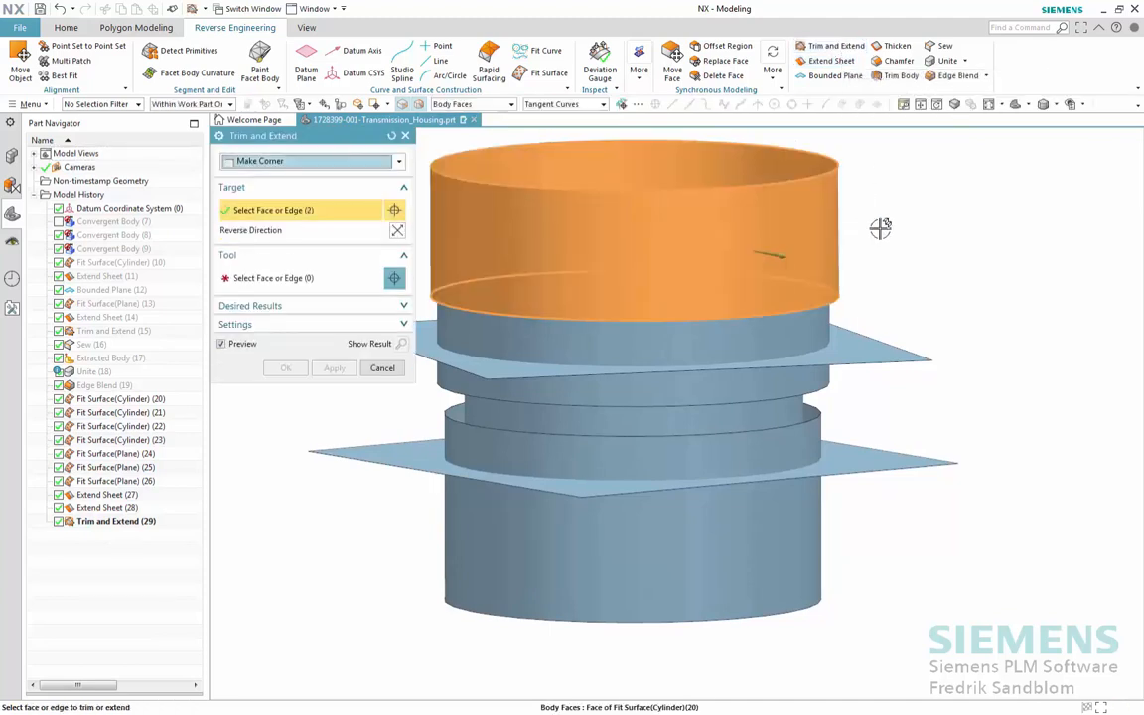
pyautogui.moveTo(880, 224); pyautogui.dragTo(415, 353, button='middle')
pyautogui.middleClick(814, 309)
pyautogui.click(810, 311)
pyautogui.click(334, 389)
# - Make a corner between the joined upper surfaces and the middle shoulder plane
pyautogui.moveTo(486, 375); pyautogui.dragTo(830, 236, button='middle')
pyautogui.click(806, 245)
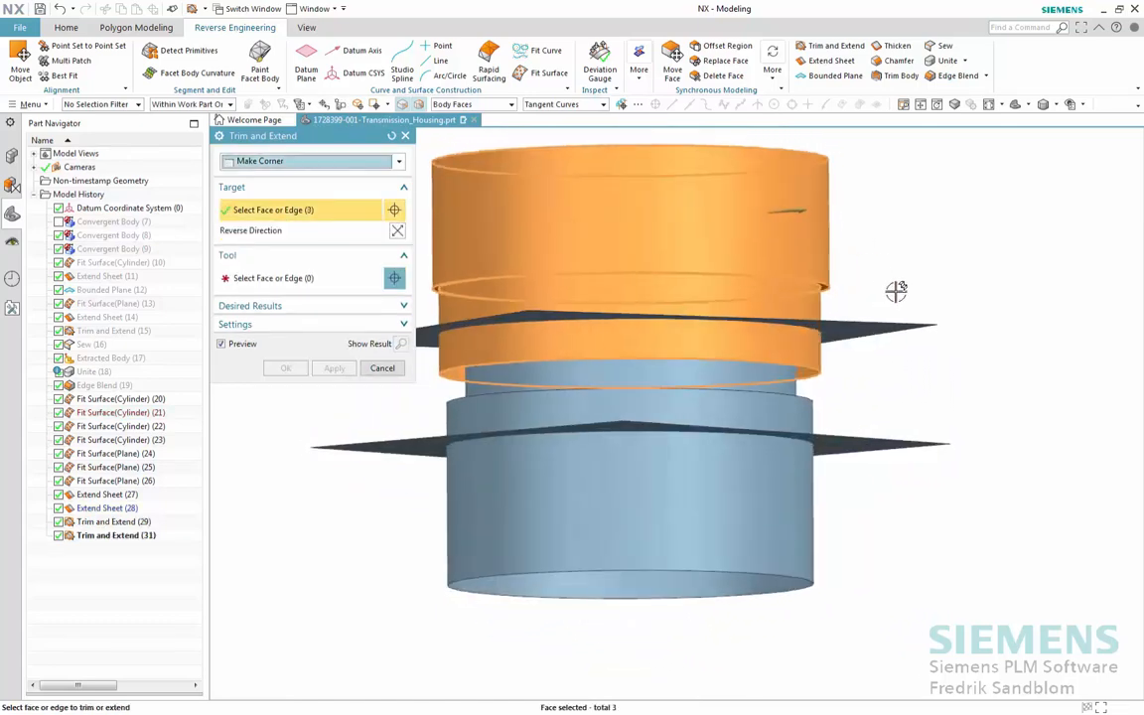
pyautogui.middleClick(892, 309)
pyautogui.click(860, 336)
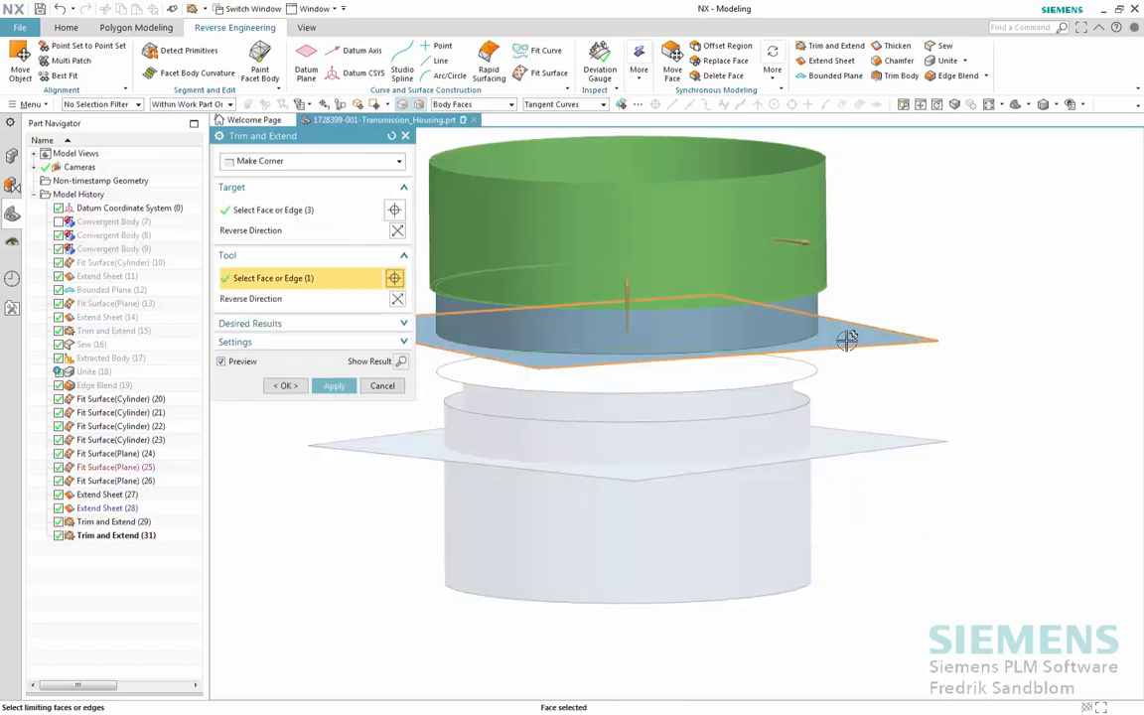
pyautogui.moveTo(848, 337); pyautogui.dragTo(827, 278, button='middle')
pyautogui.click(330, 388)
# - Make a corner between the joined upper surfaces and the third, narrowest cylinder, reversing the trim direction
pyautogui.click(822, 271)
pyautogui.middleClick(827, 278)
pyautogui.click(778, 349)
pyautogui.moveTo(843, 349); pyautogui.dragTo(683, 389, button='middle')
pyautogui.doubleClick(747, 312)
pyautogui.click(336, 387)
# - Make a corner between the joined upper surfaces and the lowest shoulder plane
pyautogui.moveTo(785, 378); pyautogui.dragTo(884, 253, button='middle')
pyautogui.click(797, 255)
pyautogui.middleClick(876, 267)
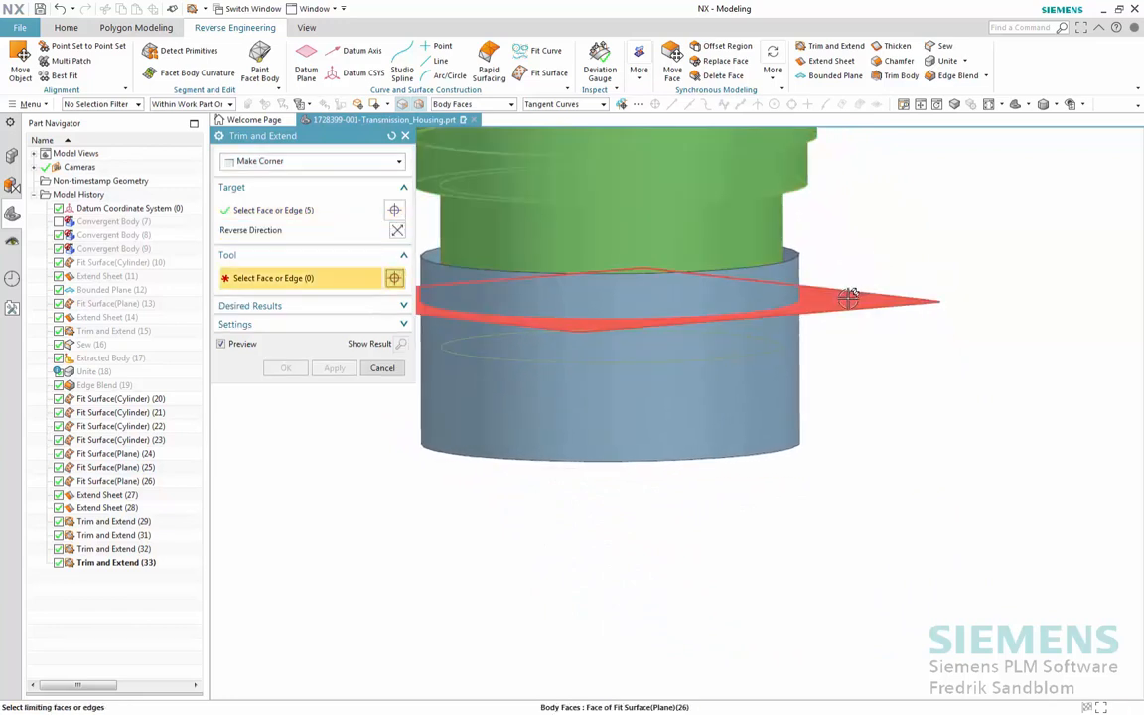
pyautogui.click(848, 297)
pyautogui.moveTo(757, 295); pyautogui.dragTo(721, 166, button='middle')
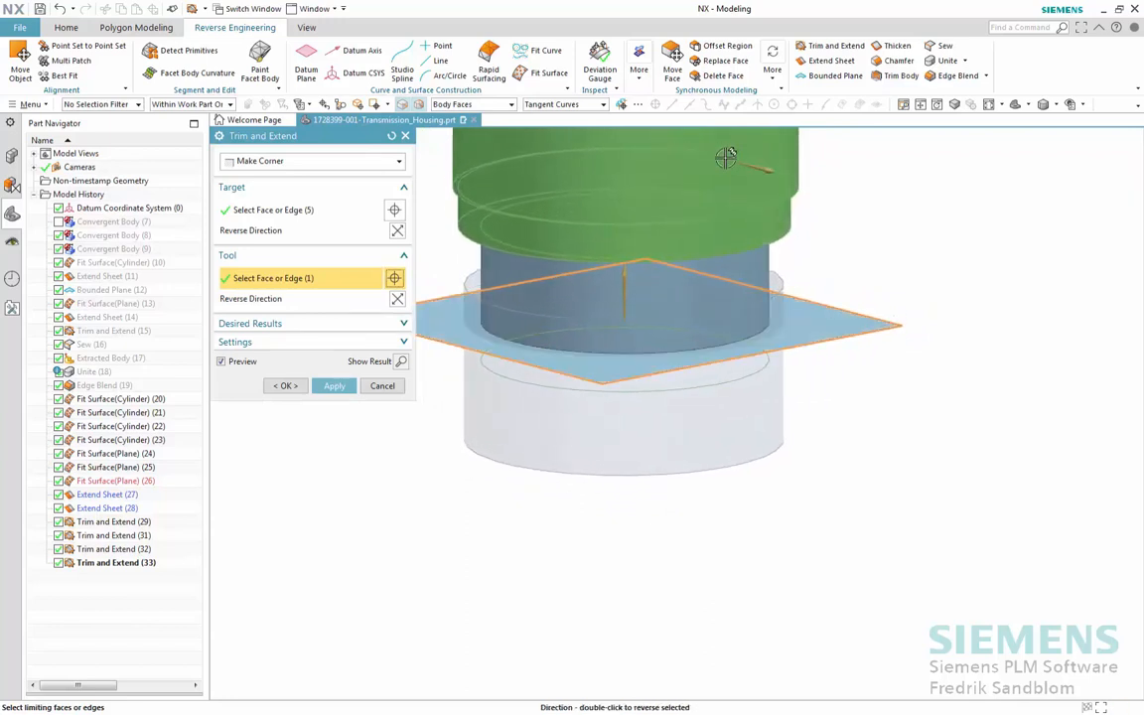
pyautogui.click(348, 388)
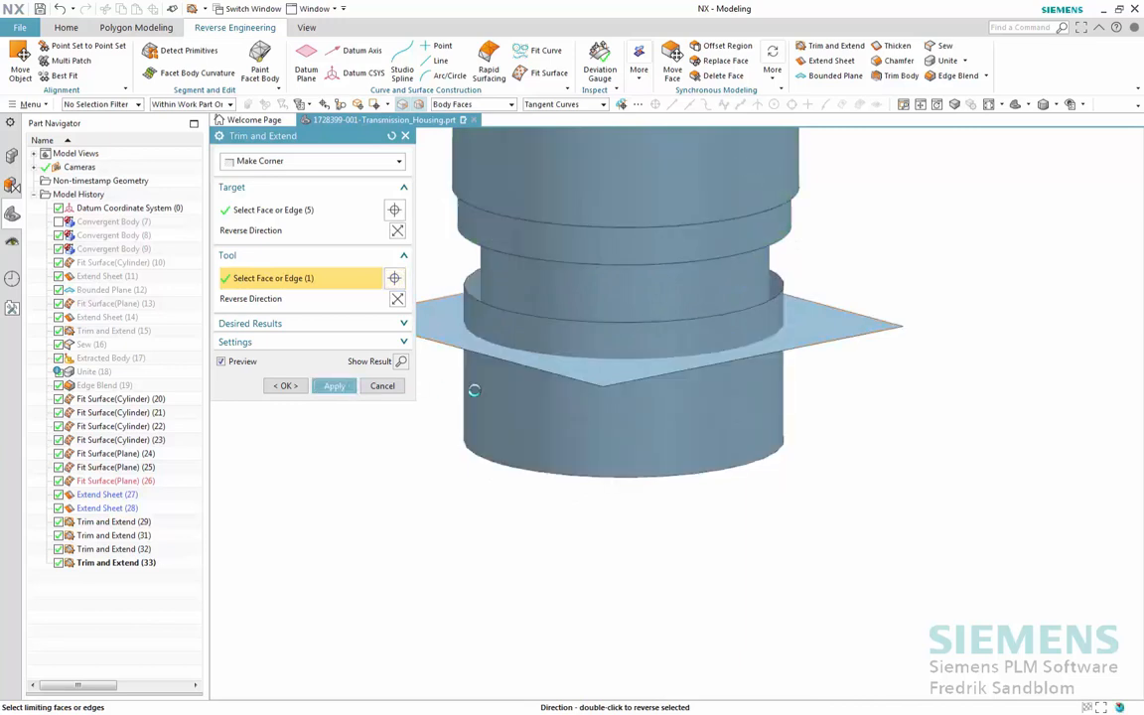
# - Make a corner between the joined upper surfaces and the lowest cylinder, reversing the trim directions, and finish Trim and Extend
pyautogui.click(732, 275)
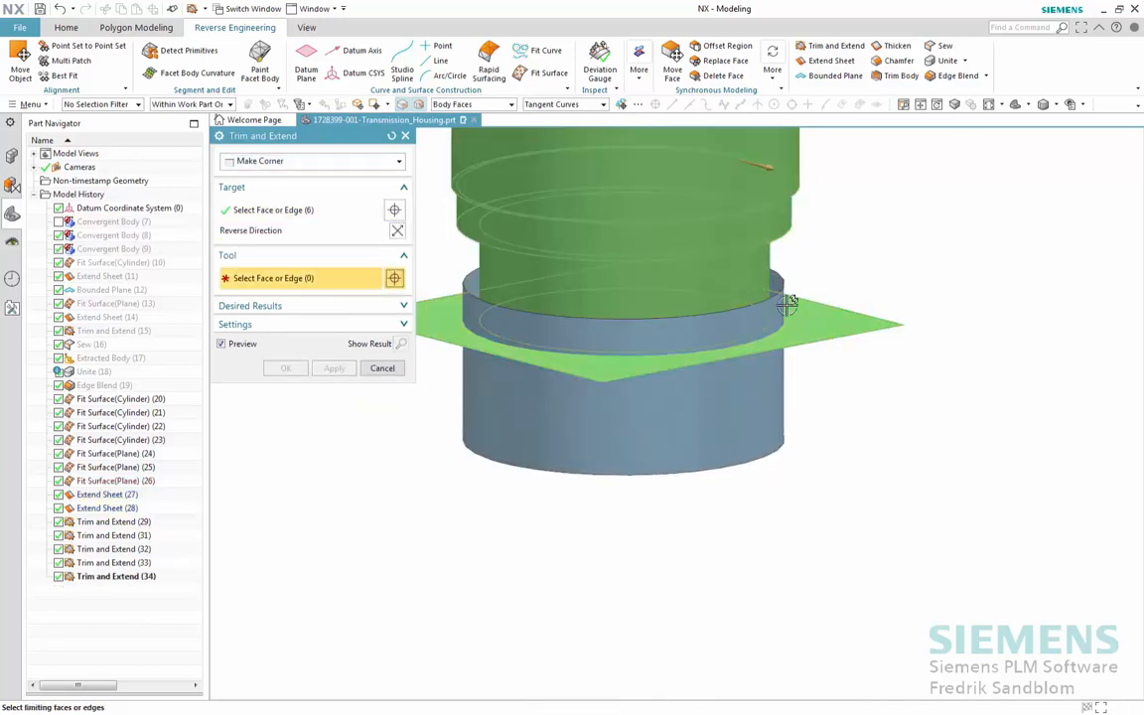
pyautogui.click(789, 302)
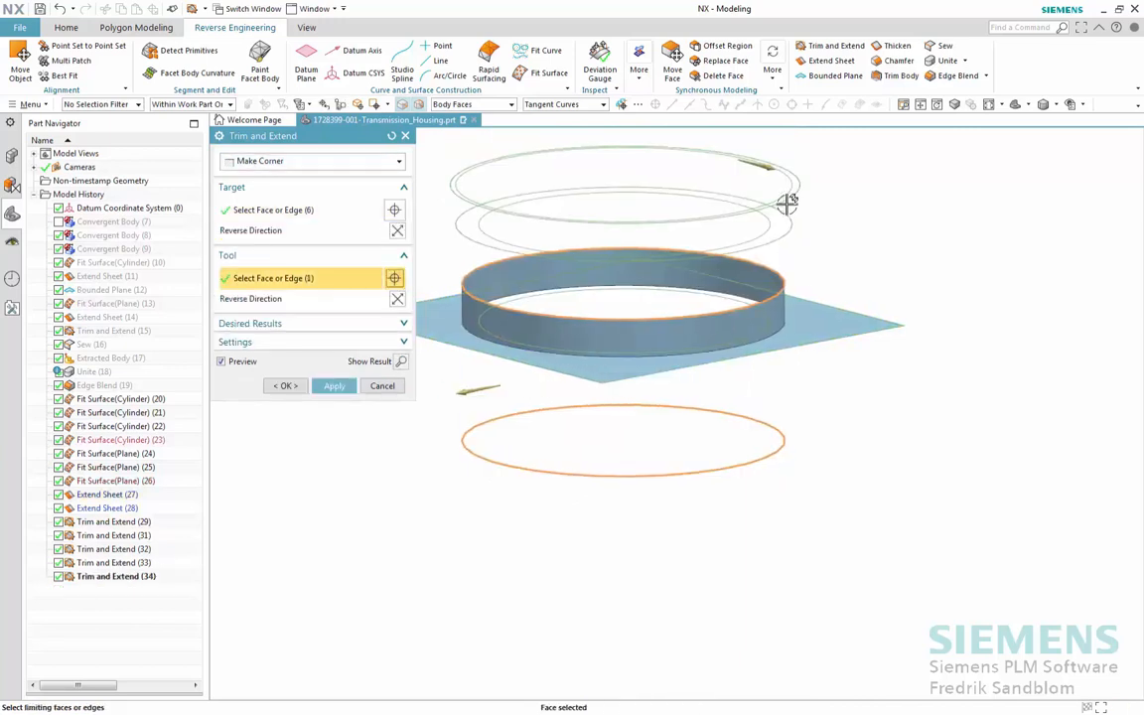
pyautogui.doubleClick(770, 171)
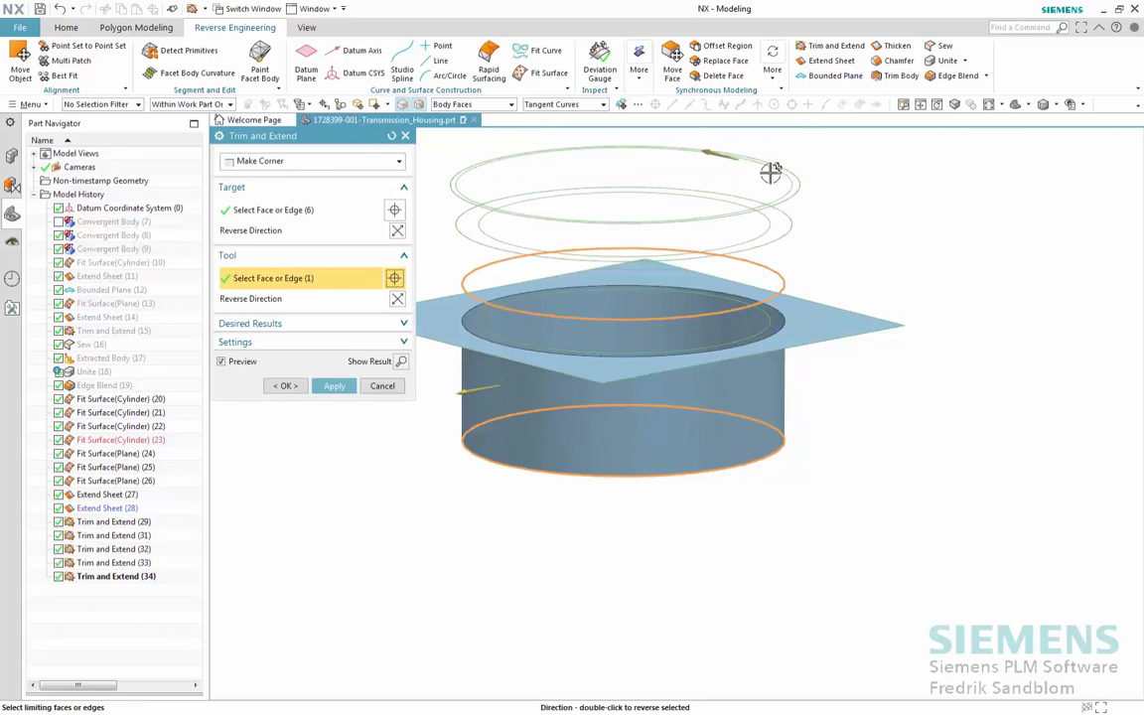
pyautogui.doubleClick(478, 386)
pyautogui.click(297, 385)
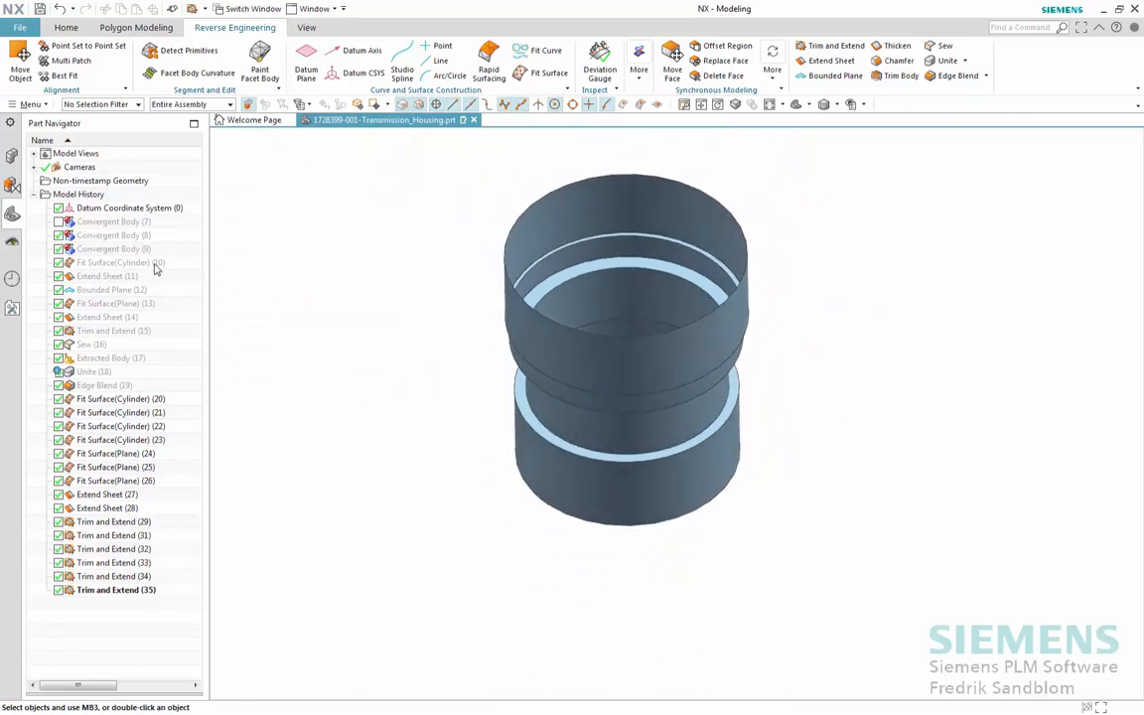
# - Show Convergent Body (9) to compare the scan with the rebuilt stepped bore, and hide it again
pyautogui.rightClick(115, 249)
pyautogui.click(129, 258)
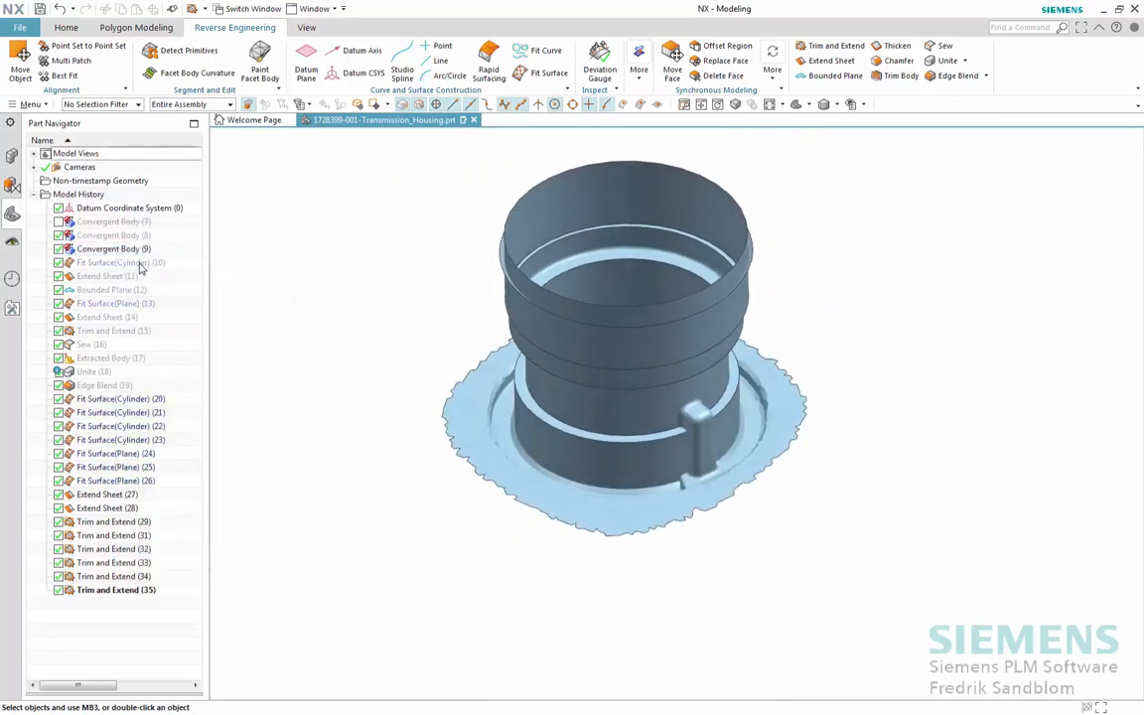
pyautogui.click(129, 252)
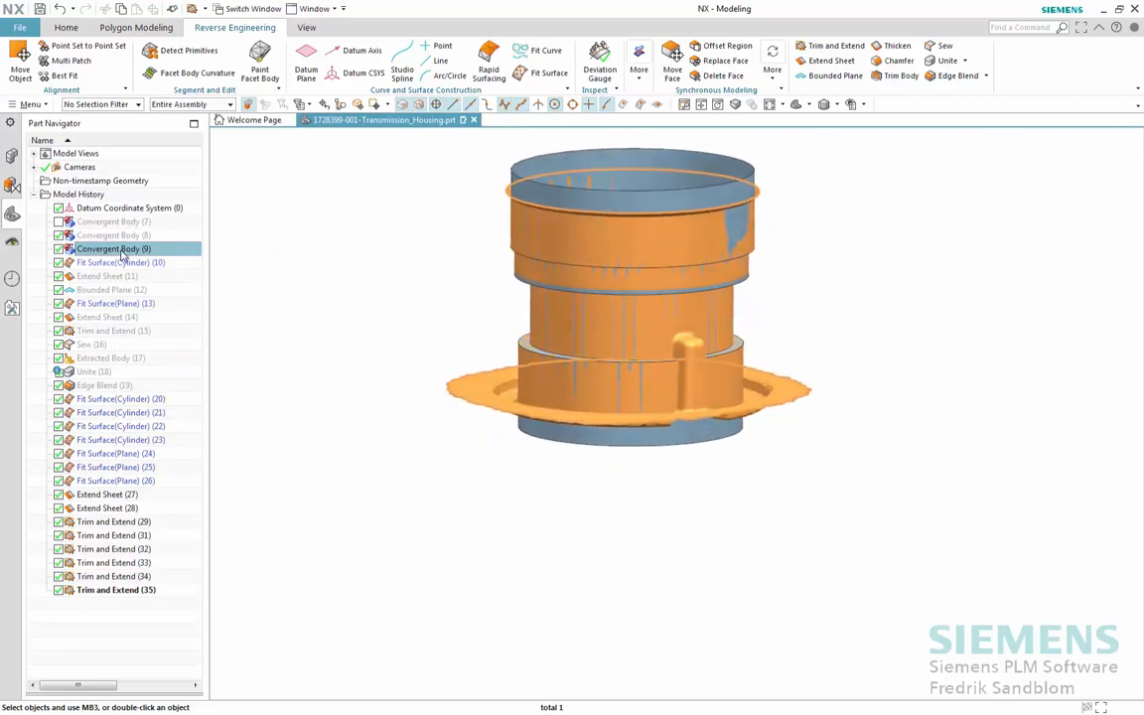
pyautogui.rightClick(132, 254)
pyautogui.click(139, 260)
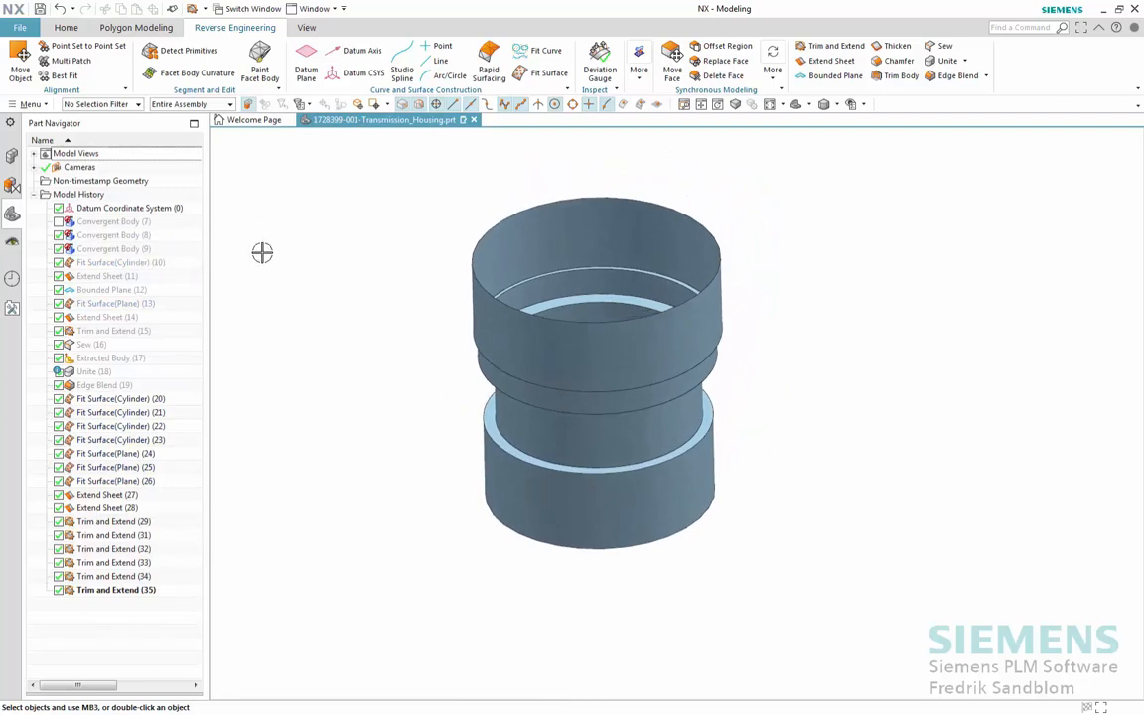
# - Make the uppermost cylinder coaxial with the Y axis of the datum coordinate system using Make Coaxial
pyautogui.click(775, 80)
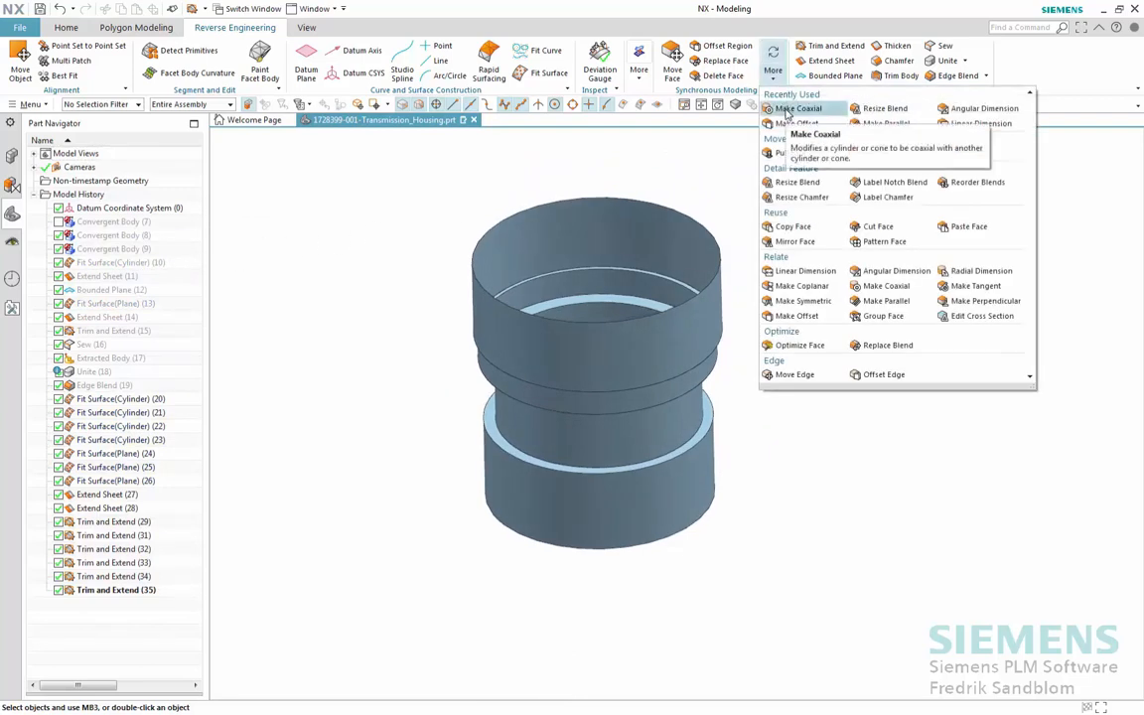
pyautogui.click(794, 108)
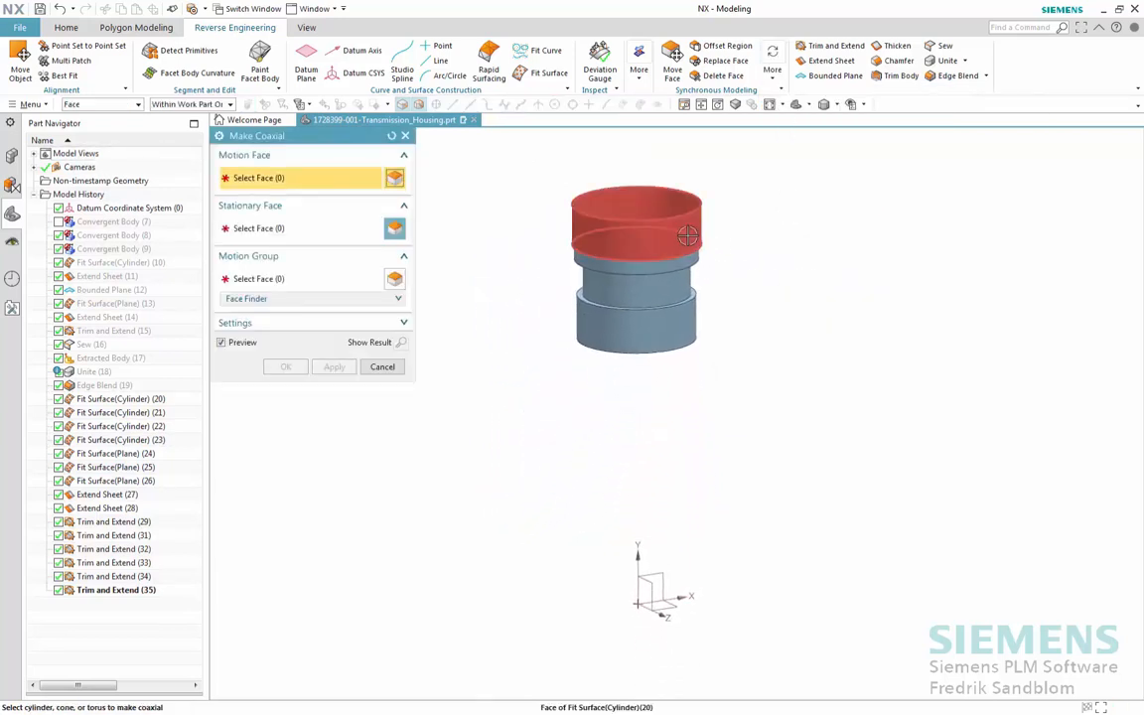
pyautogui.click(687, 234)
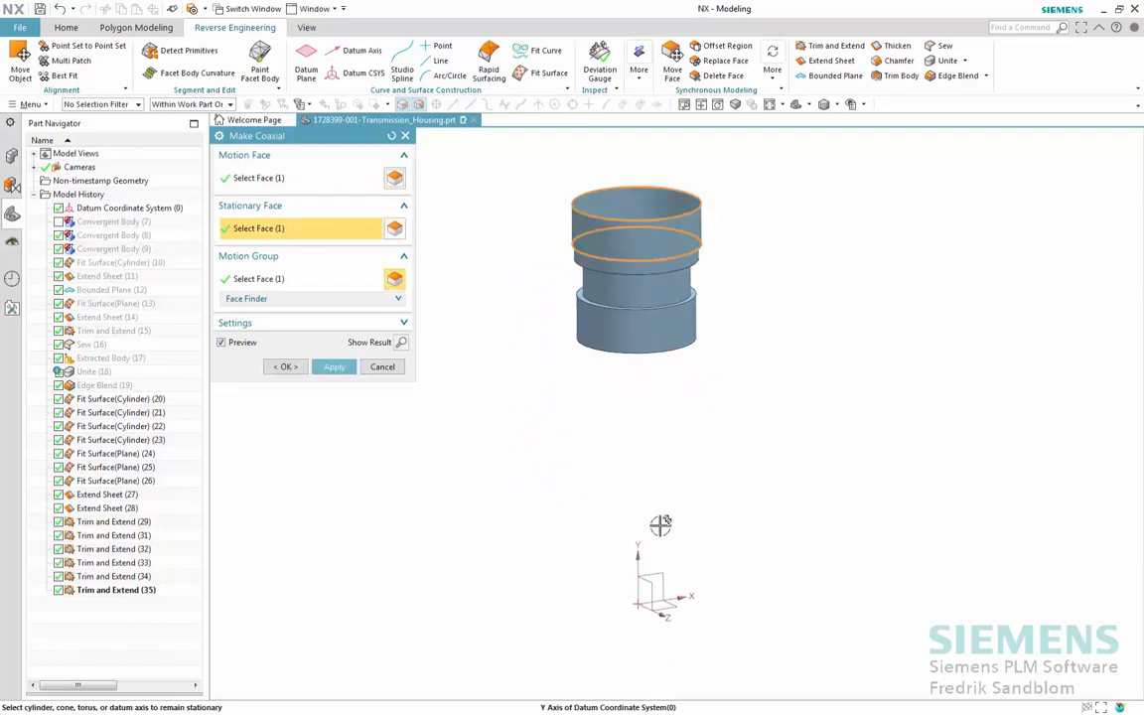
pyautogui.middleClick(521, 308)
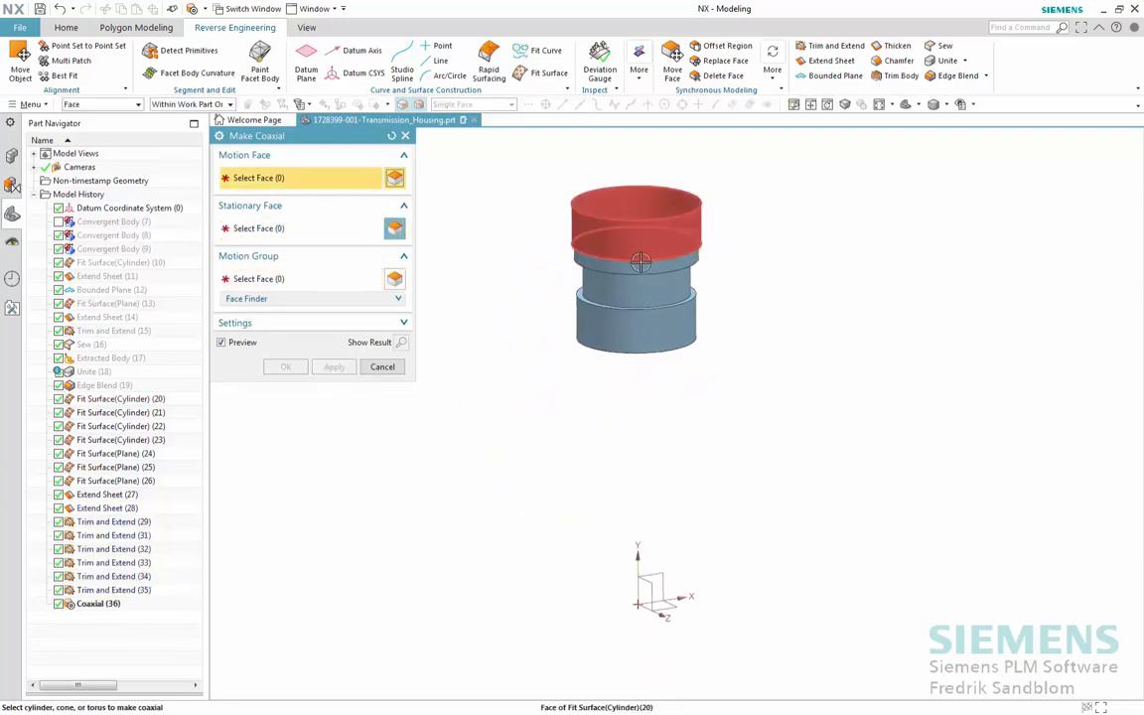
# - Make the remaining three cylinders of the stepped bore coaxial with the datum Y axis
pyautogui.click(658, 267)
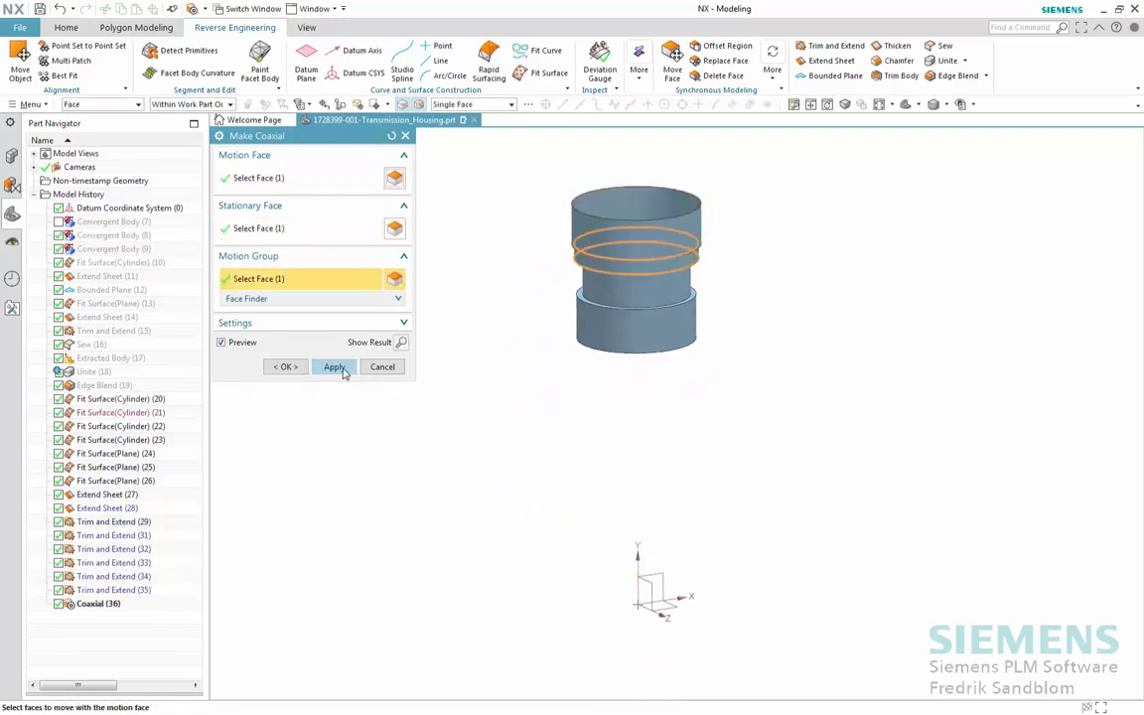
pyautogui.middleClick(607, 342)
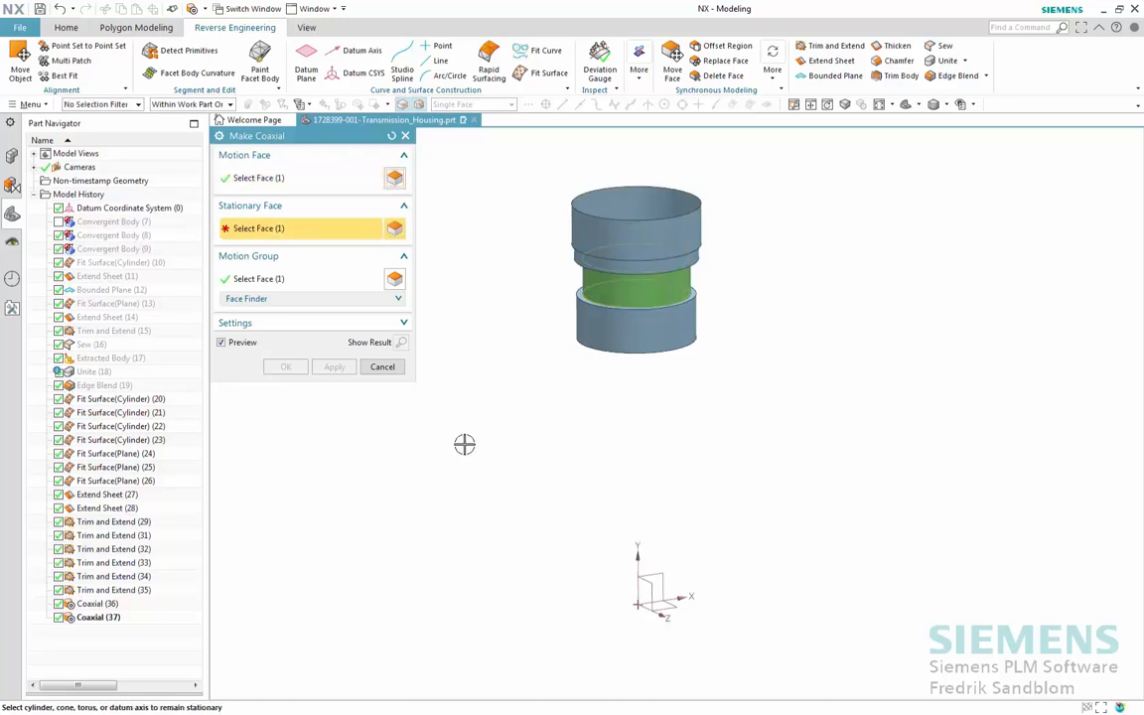
pyautogui.middleClick(558, 337)
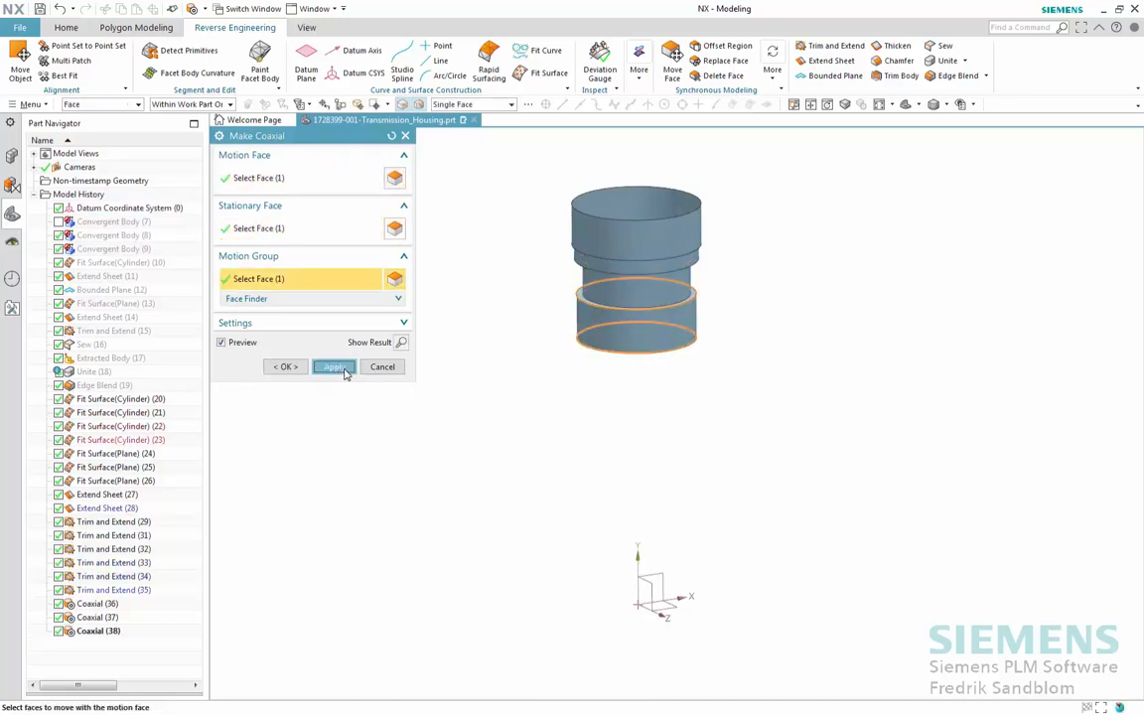
pyautogui.click(344, 369)
pyautogui.click(380, 368)
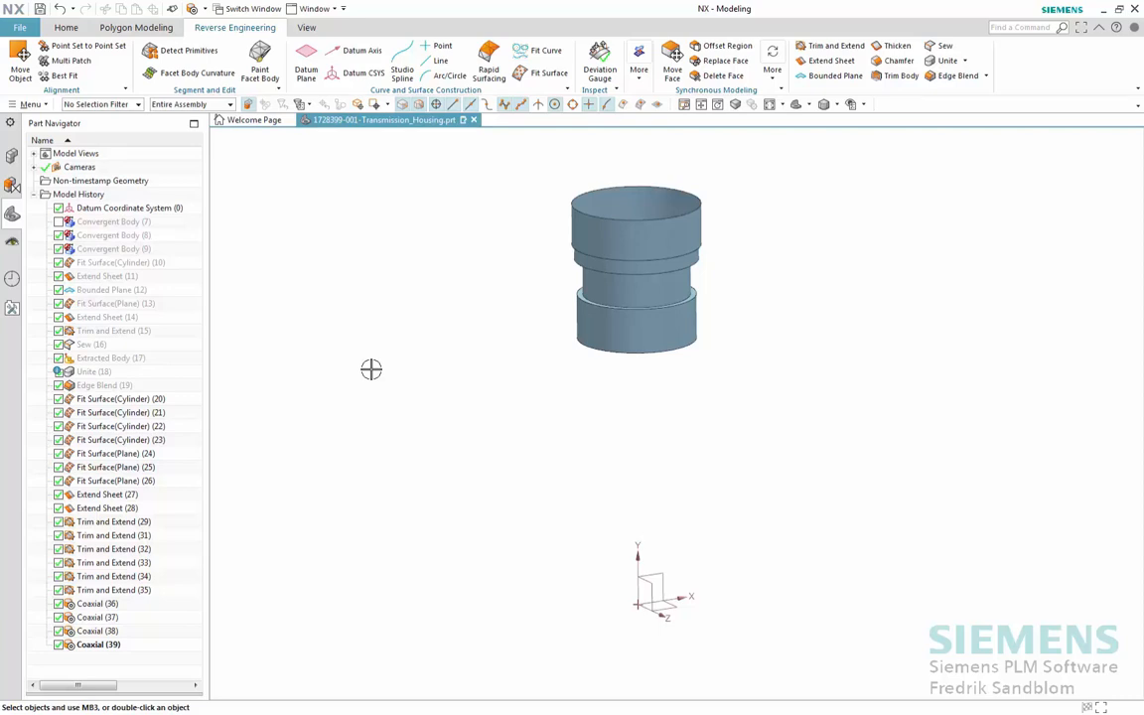
# - Suppress the four features Coaxial (36) to Coaxial (39)
pyautogui.click(109, 605)
pyautogui.keyDown('shift'); pyautogui.click(110, 645); pyautogui.keyUp('shift')
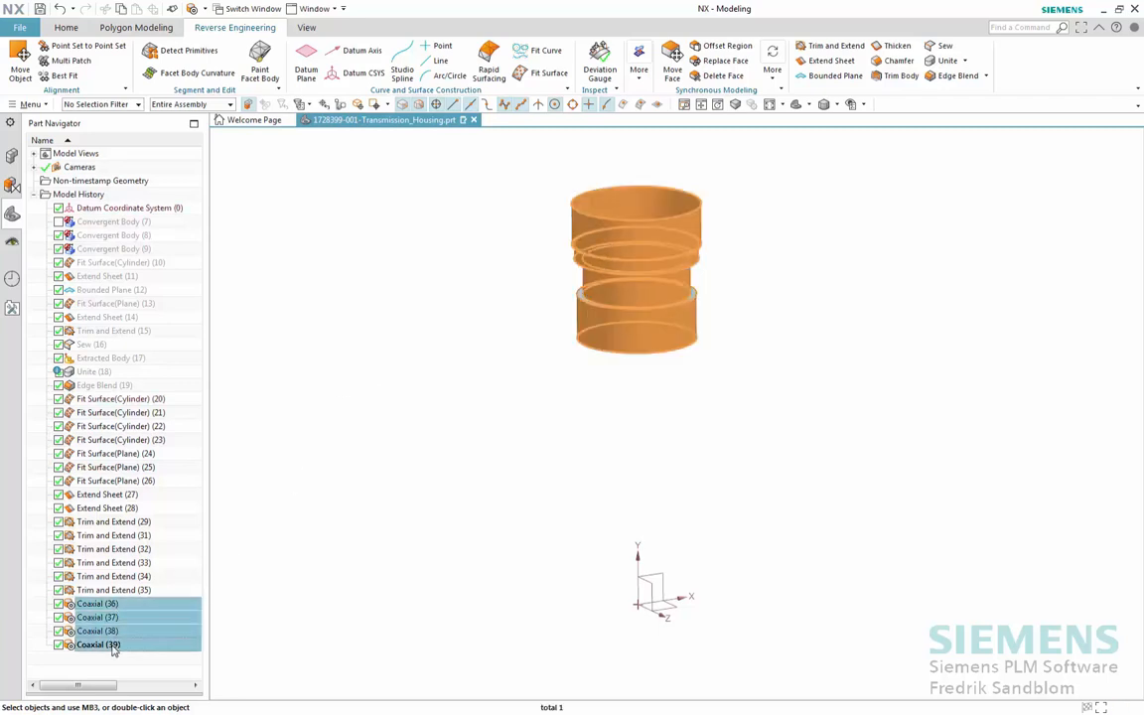
pyautogui.click(58, 603)
pyautogui.scroll(5, 411, 432)
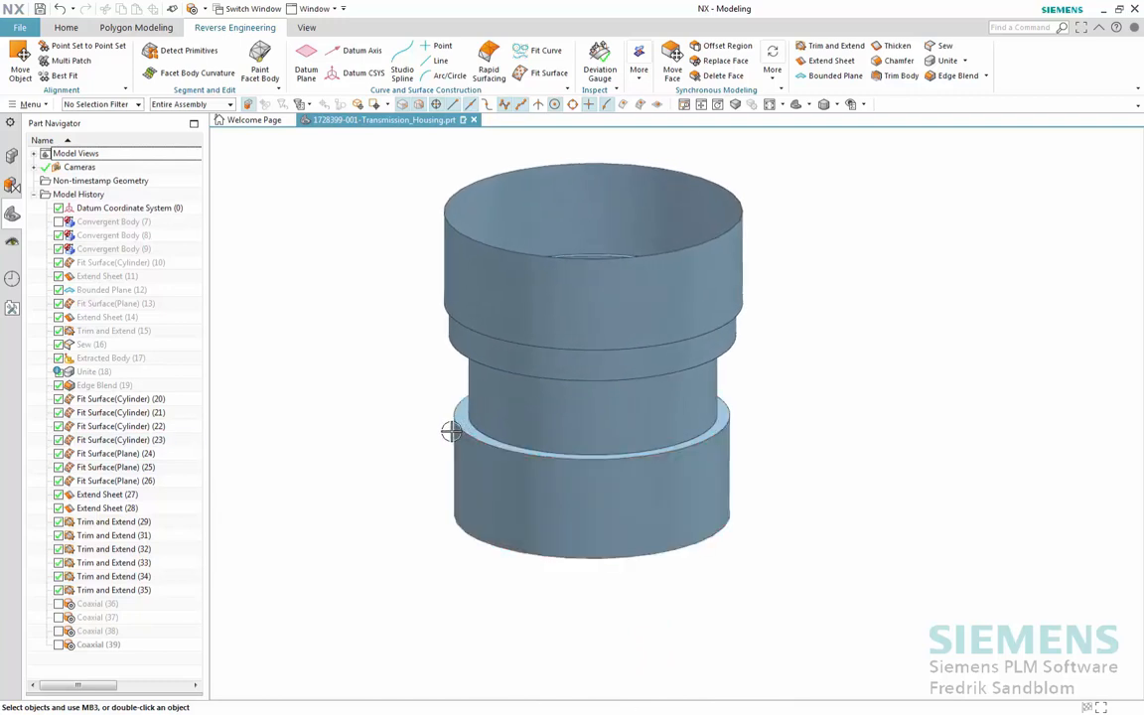
# - List the object information for the lower circular edges of all four cylinders, using the Edge selection filter
pyautogui.hotkey('ctrl', 'i')
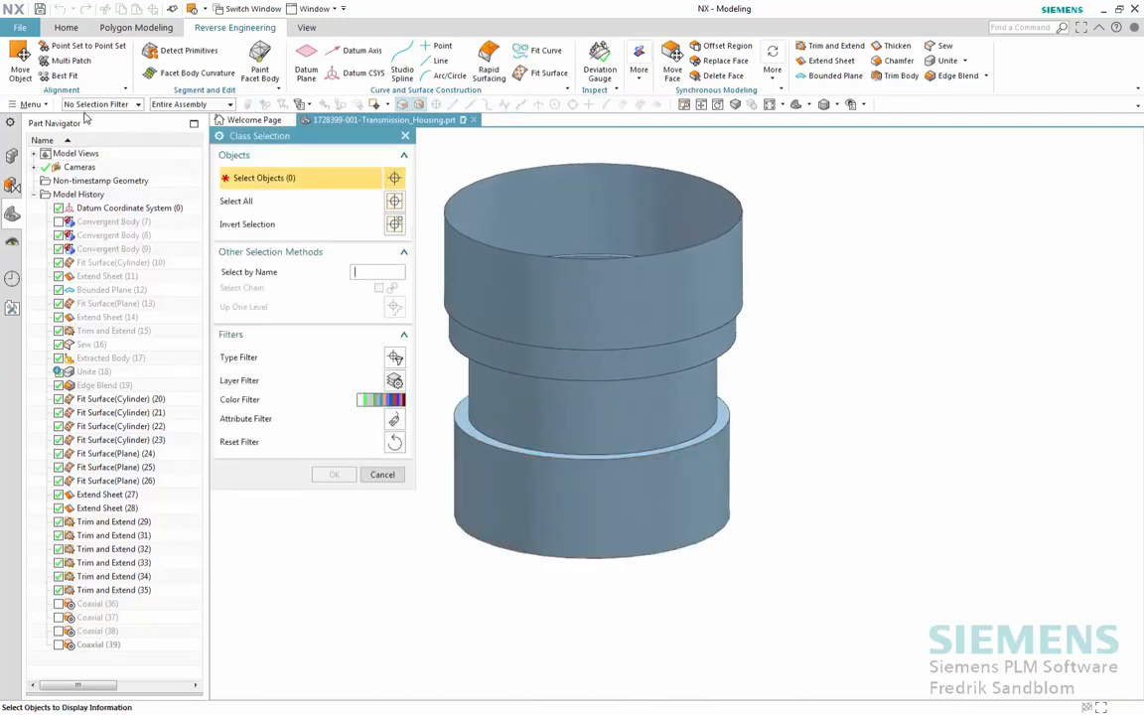
pyautogui.click(79, 105)
pyautogui.click(79, 147)
pyautogui.click(658, 344)
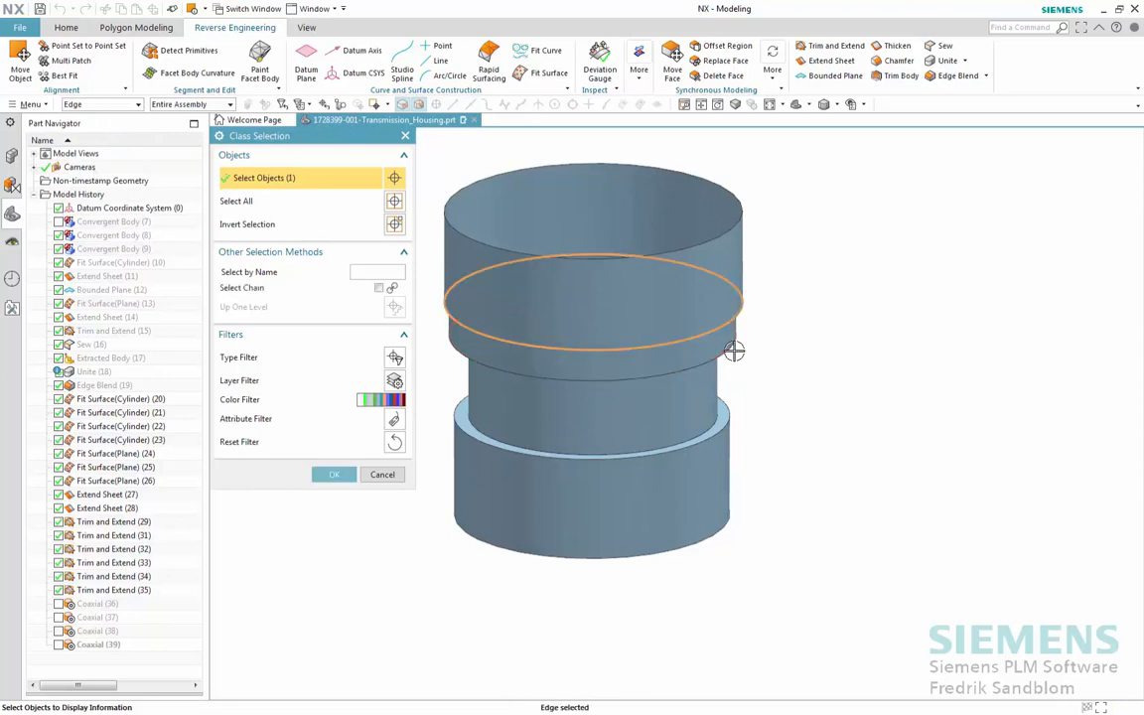
pyautogui.click(734, 346)
pyautogui.click(704, 413)
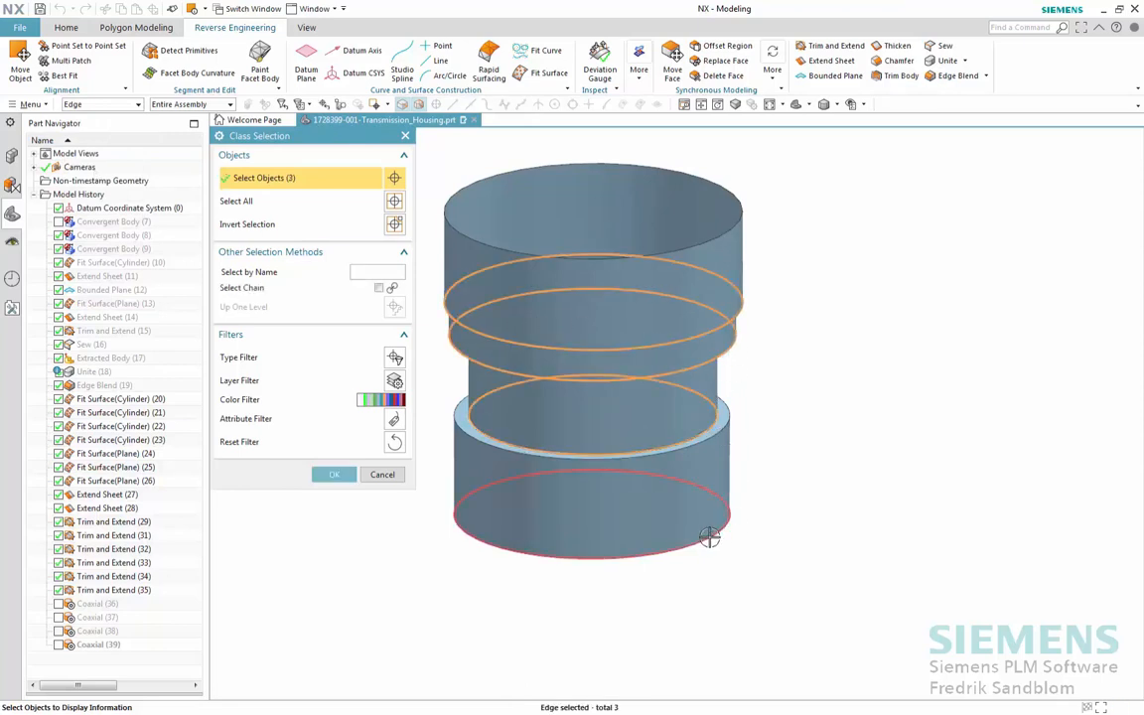
pyautogui.click(709, 537)
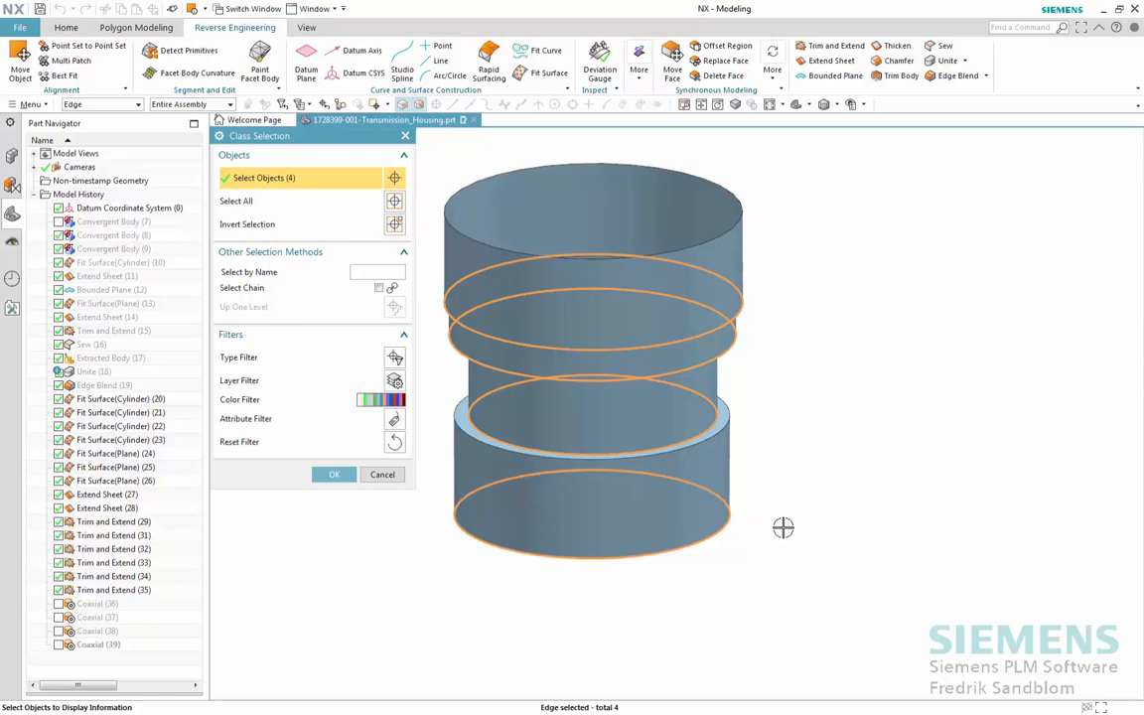
pyautogui.click(334, 474)
# - Examine the centre X coordinate of each of the four edges in the information listing, and close the listing
pyautogui.scroll(-2, 365, 483)
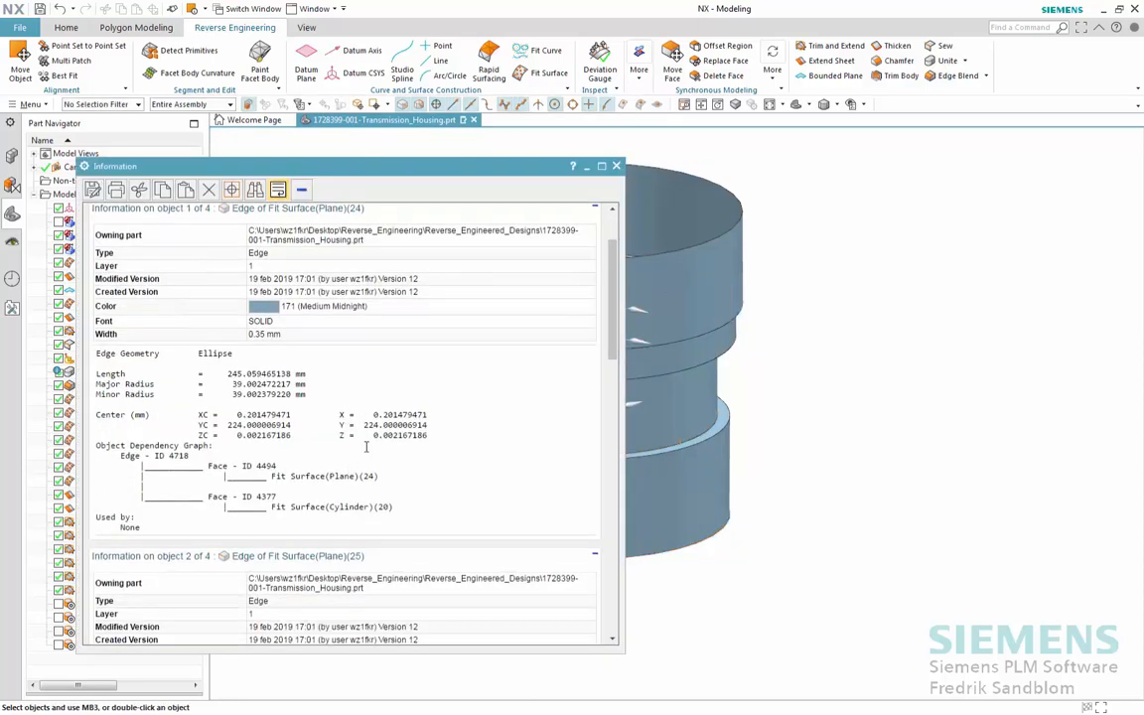
pyautogui.moveTo(445, 415); pyautogui.dragTo(83, 420)
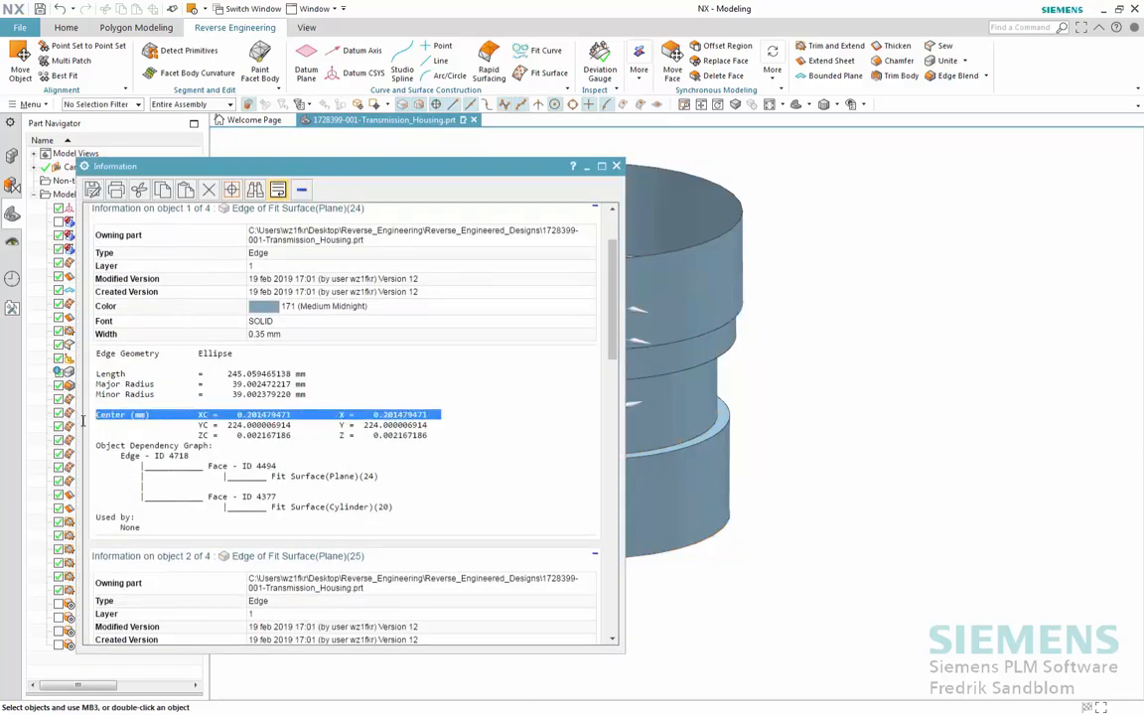
pyautogui.click(170, 452)
pyautogui.scroll(-5, 452, 419)
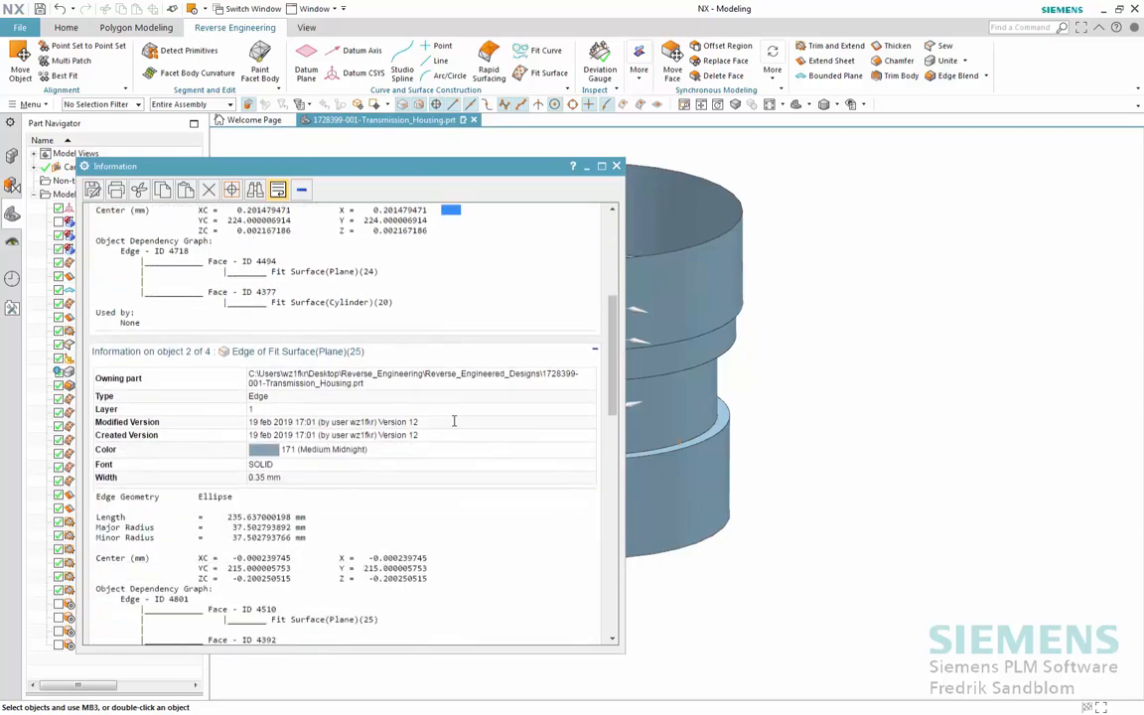
pyautogui.scroll(-4, 451, 430)
pyautogui.moveTo(442, 393); pyautogui.dragTo(214, 393)
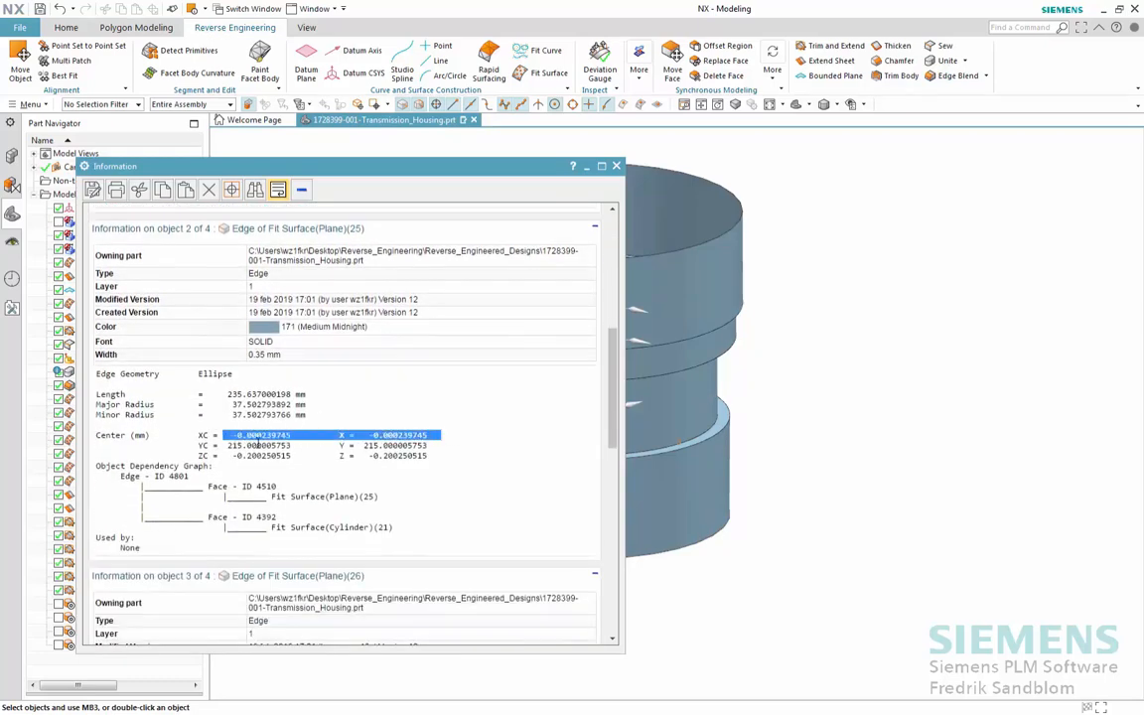
pyautogui.scroll(-2, 335, 452)
pyautogui.scroll(-4, 335, 451)
pyautogui.moveTo(442, 495); pyautogui.dragTo(232, 496)
pyautogui.scroll(-7, 399, 463)
pyautogui.scroll(-3, 426, 486)
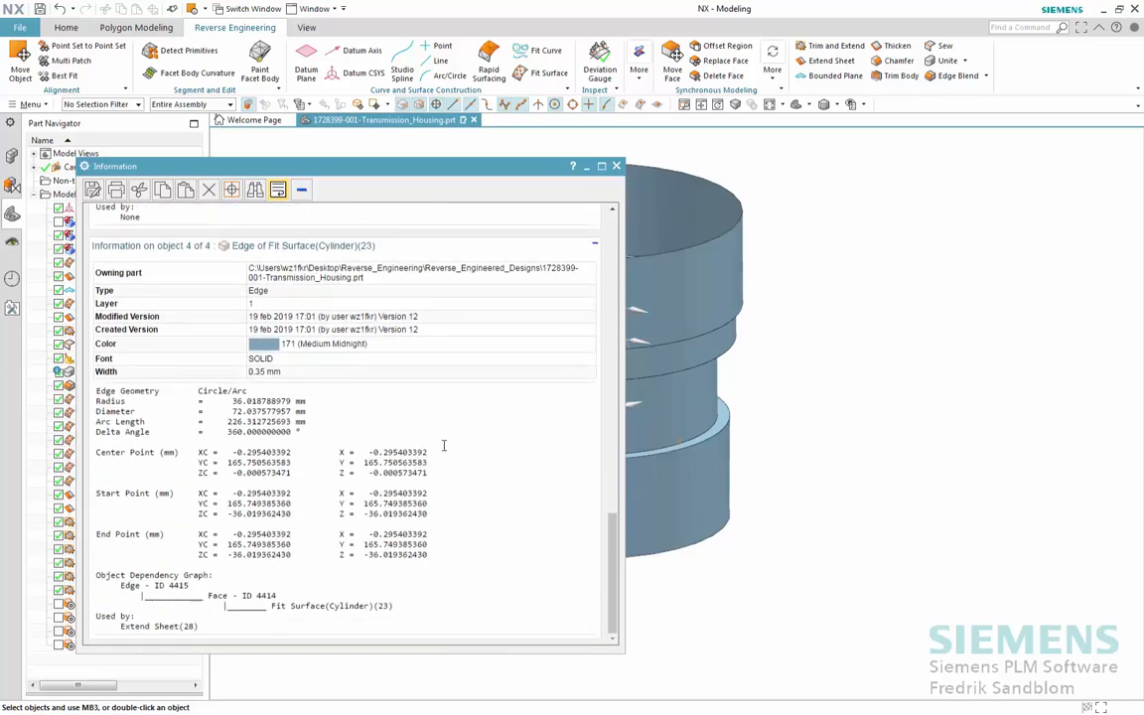
pyautogui.moveTo(442, 452); pyautogui.dragTo(215, 453)
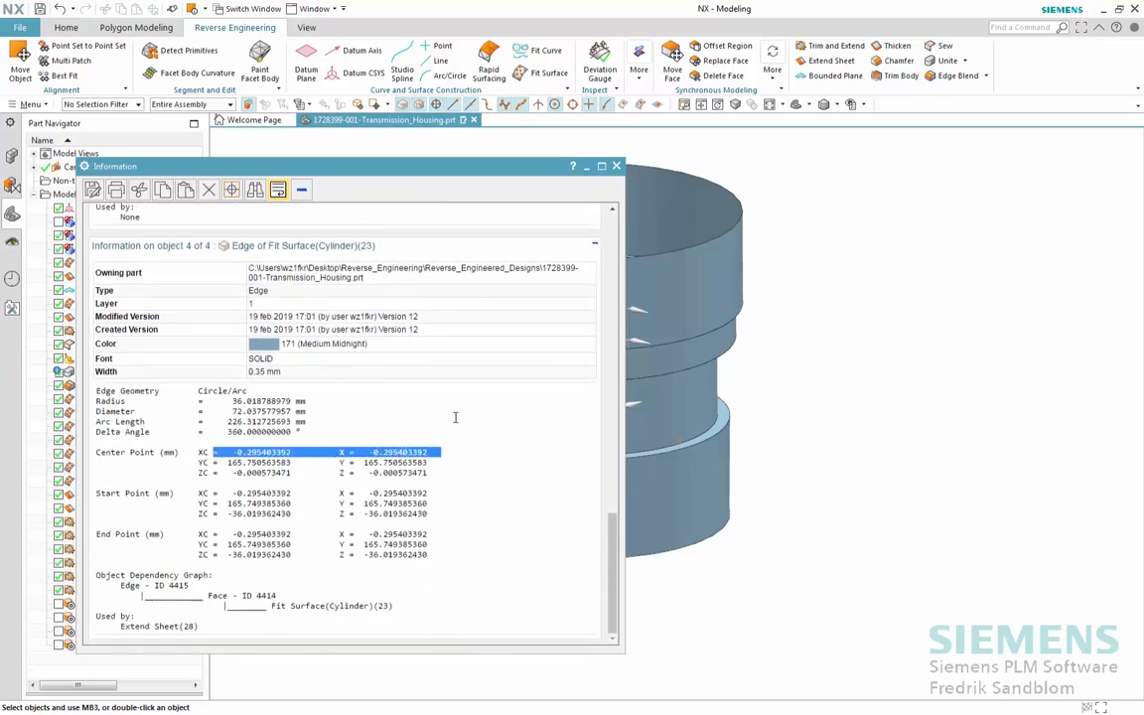
pyautogui.click(616, 166)
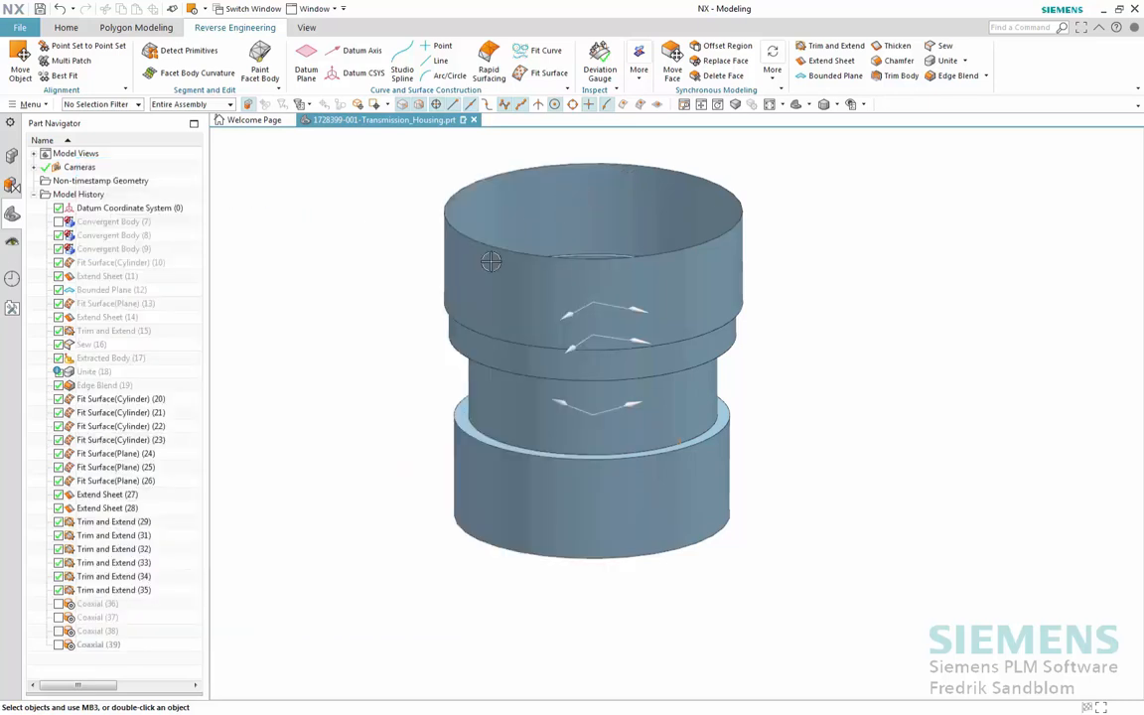
# - Unsuppress the four features Coaxial (36) to Coaxial (39)
pyautogui.click(94, 605)
pyautogui.keyDown('shift'); pyautogui.click(89, 647); pyautogui.keyUp('shift')
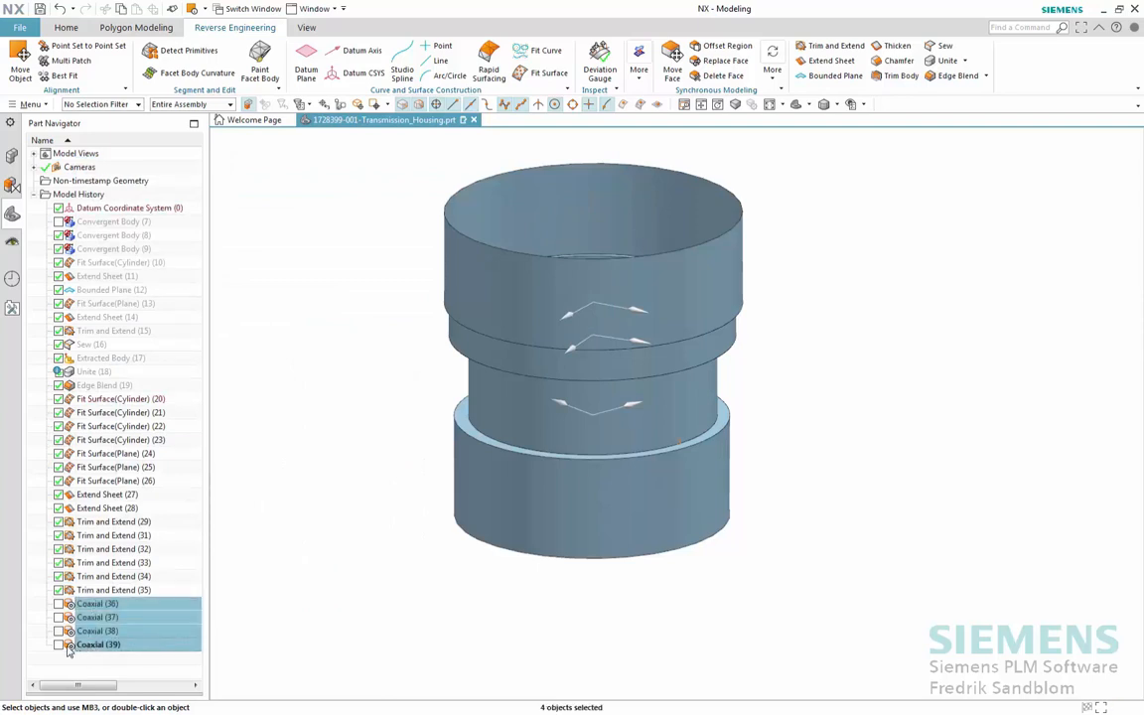
pyautogui.click(57, 644)
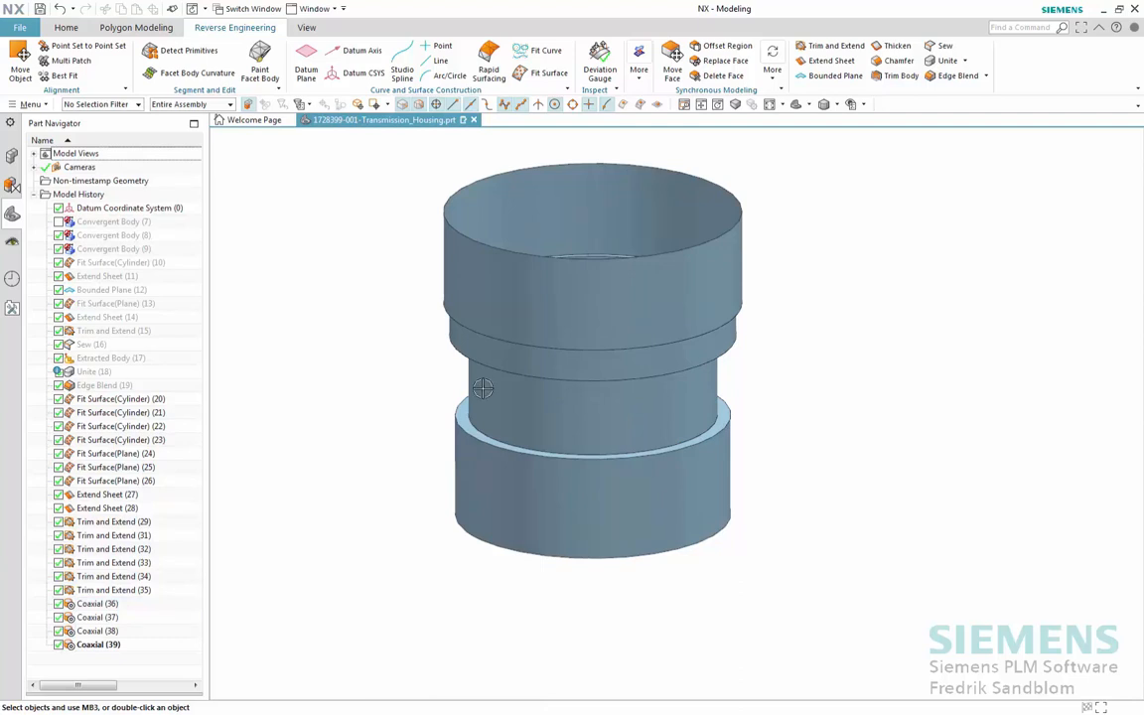
# - List the object information for the lower circular edge of each realigned cylinder, restricting the selection to edges
pyautogui.hotkey('ctrl', 'i')
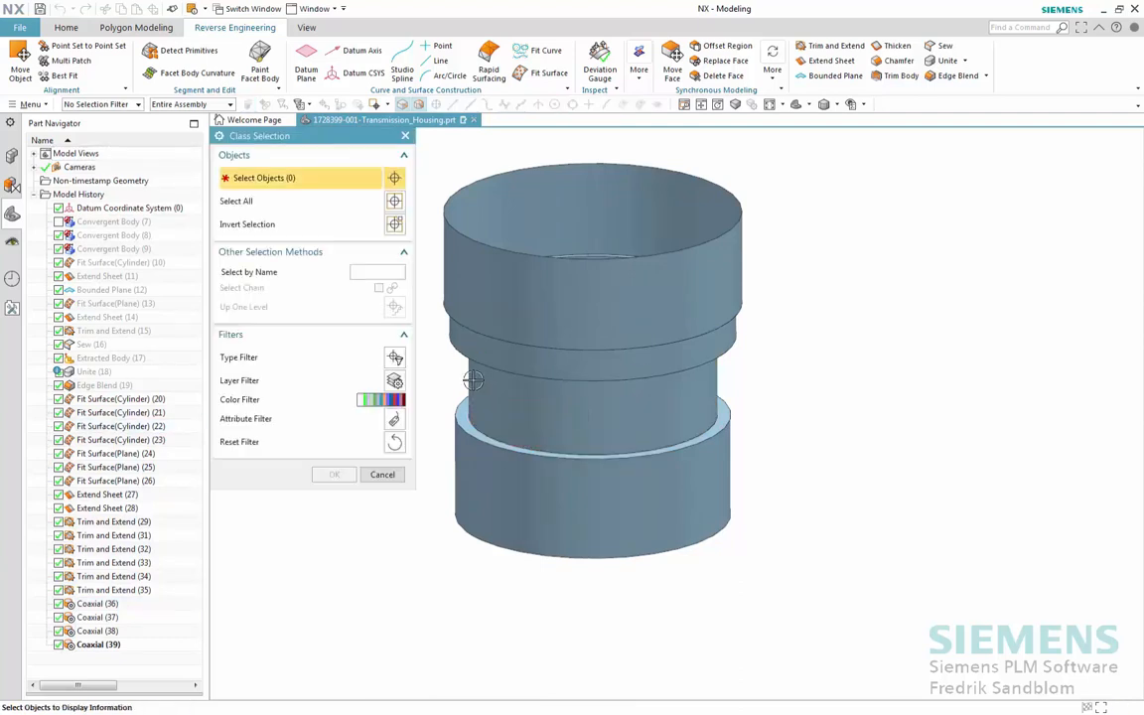
pyautogui.click(103, 106)
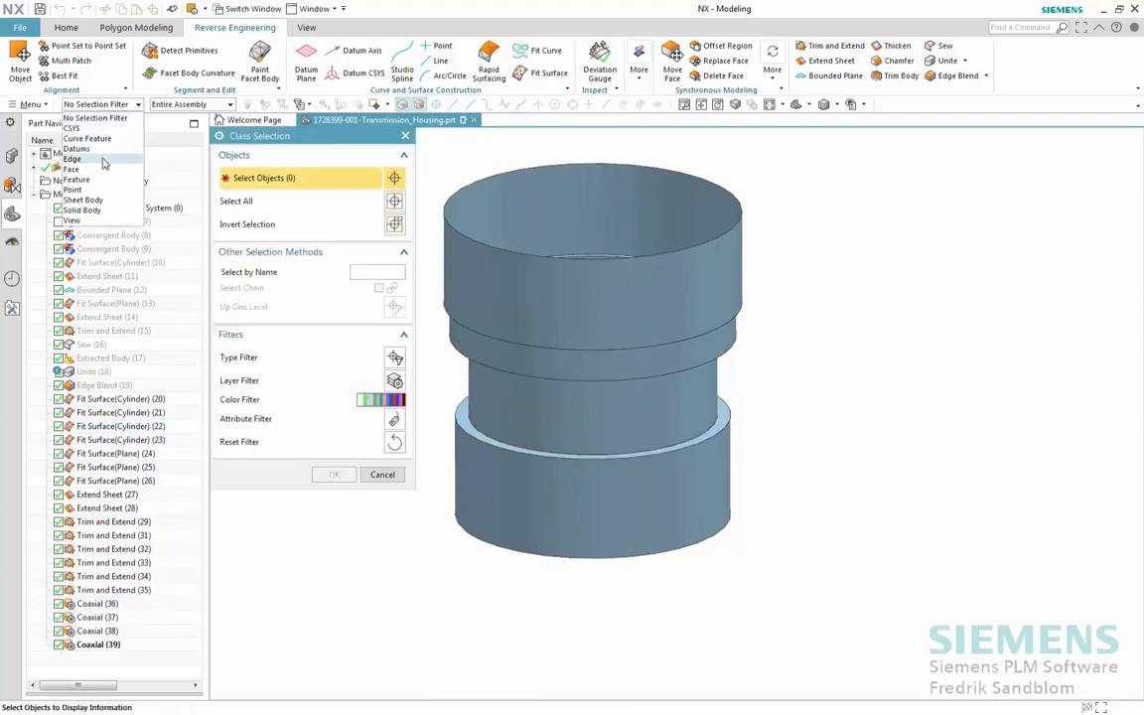
pyautogui.click(99, 146)
pyautogui.click(744, 306)
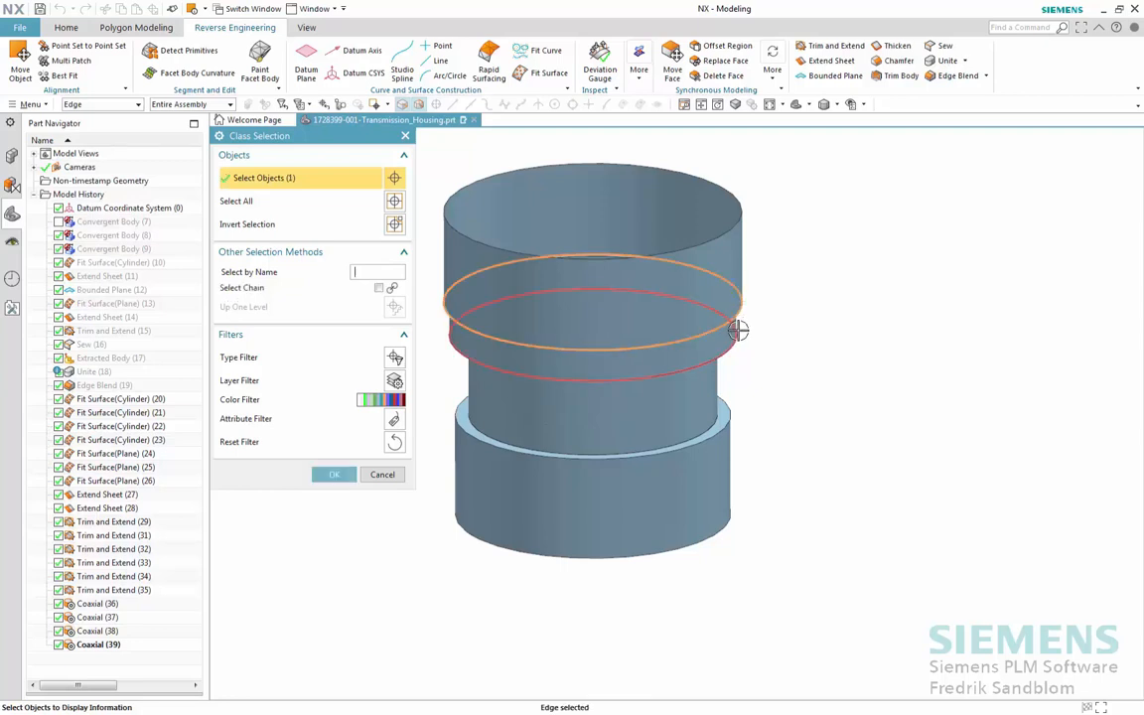
pyautogui.click(728, 355)
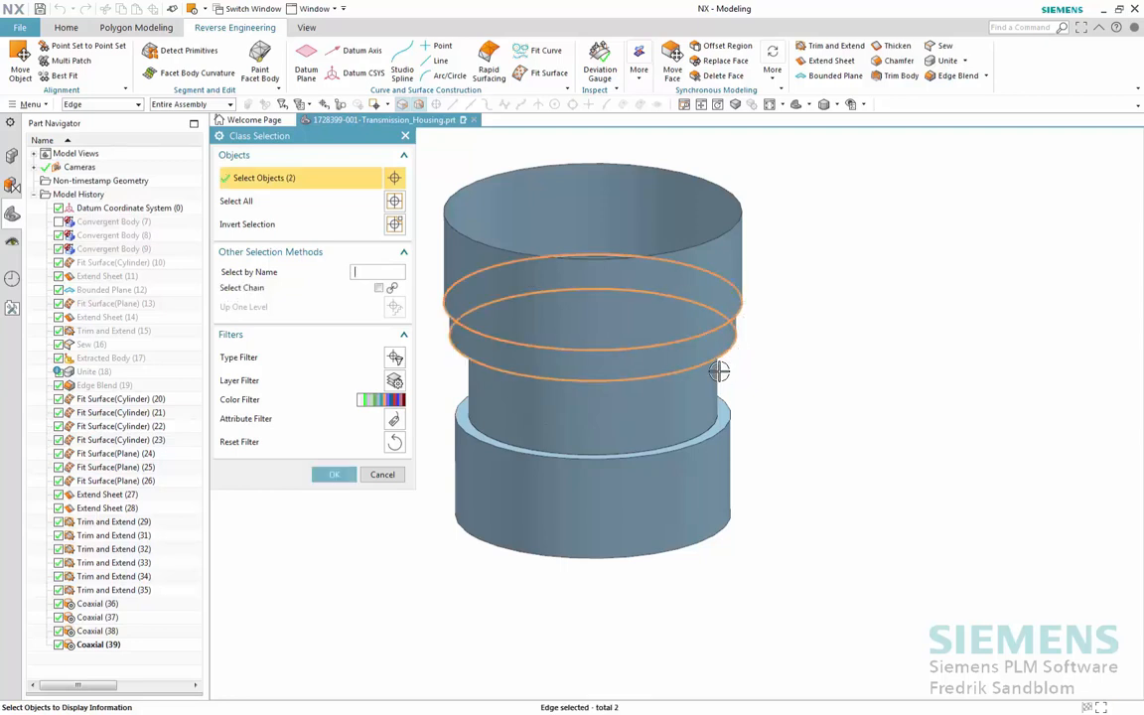
pyautogui.click(706, 422)
pyautogui.click(730, 528)
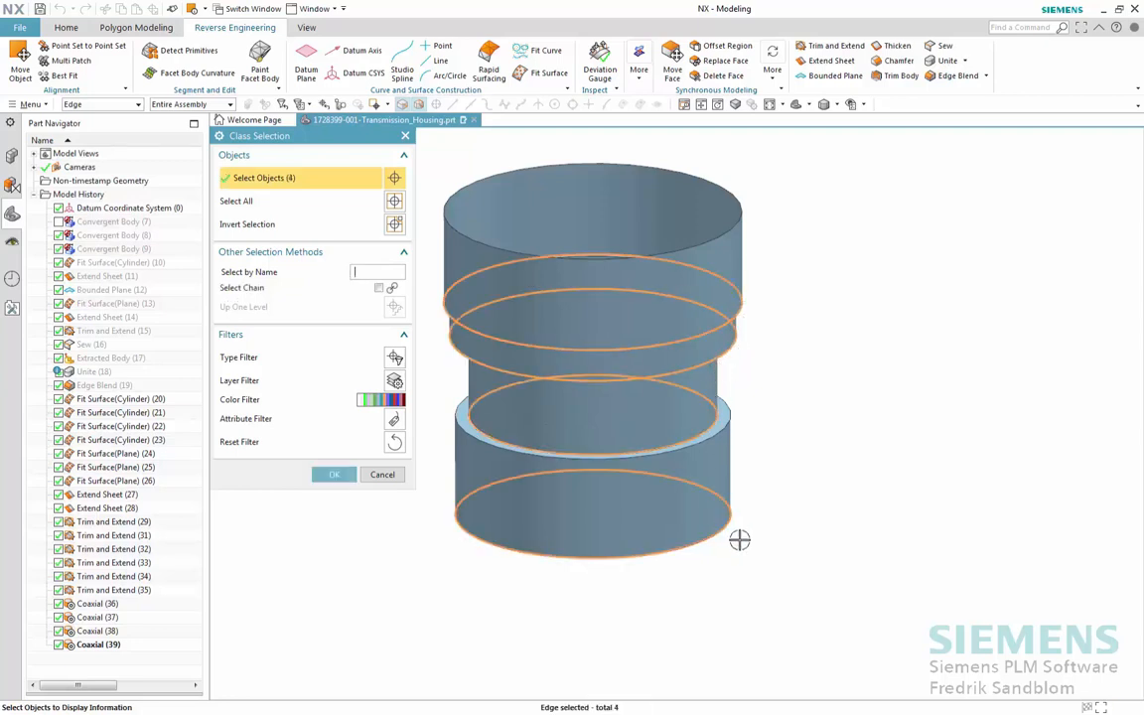
pyautogui.click(336, 476)
# - Check the centre X coordinates of the realigned cylinders' edges in the information listing, and close the listing
pyautogui.moveTo(395, 496); pyautogui.dragTo(235, 496)
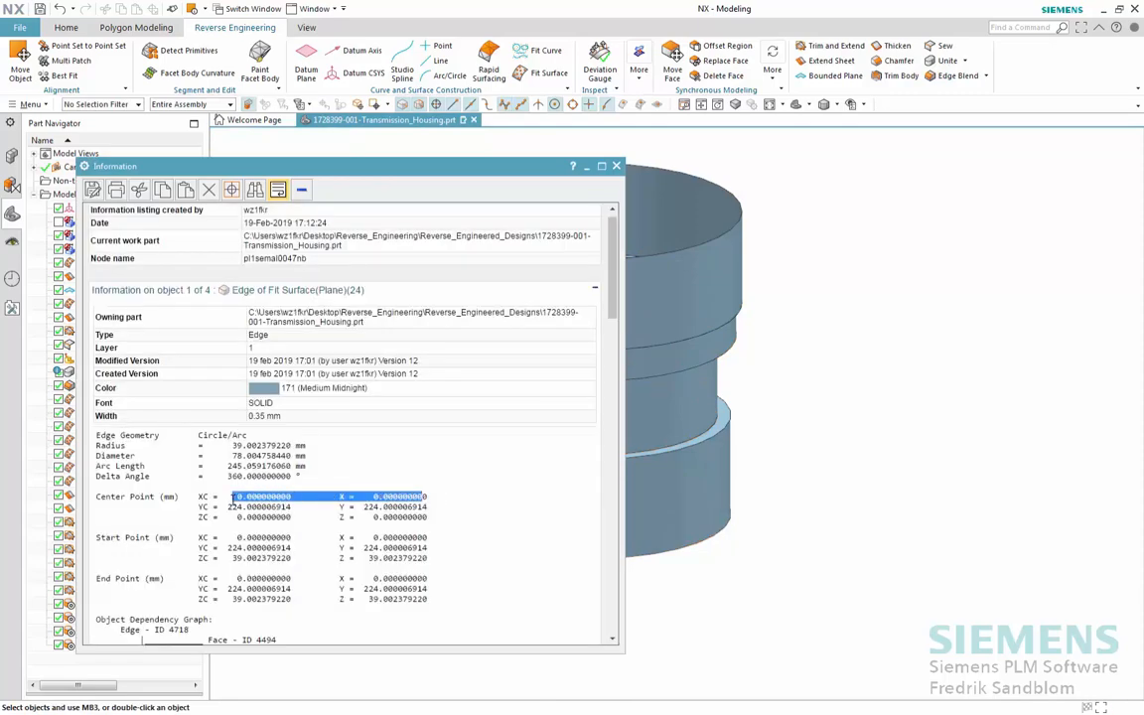
pyautogui.scroll(-10, 445, 551)
pyautogui.scroll(-4, 445, 551)
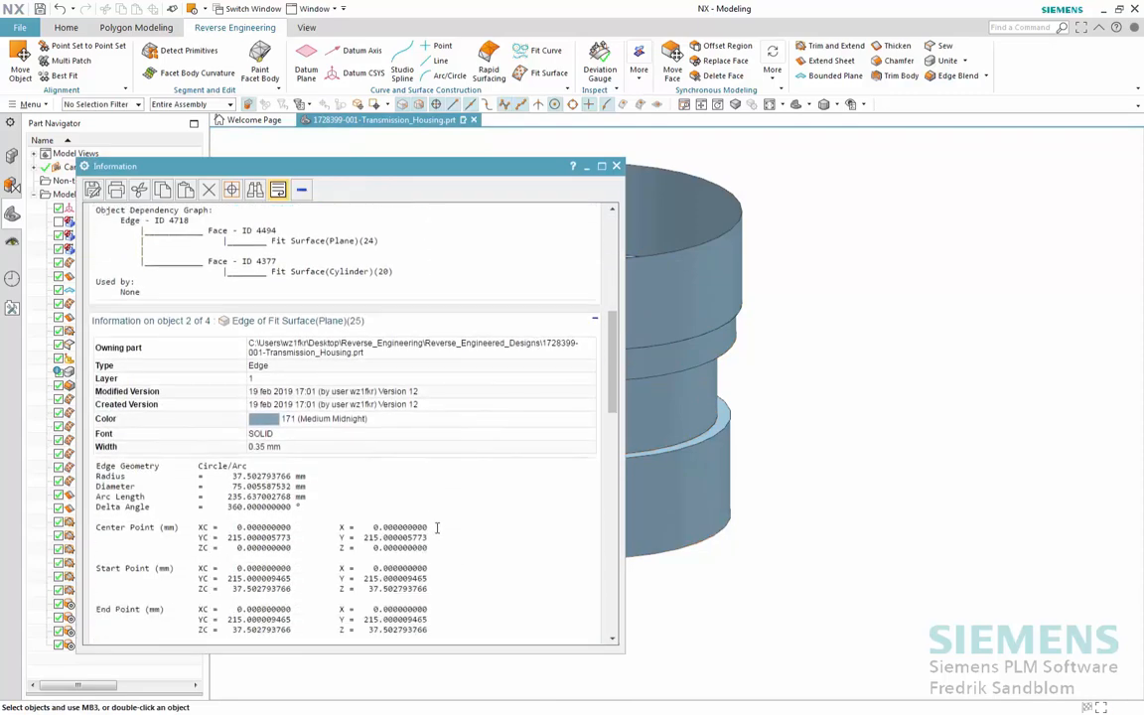
pyautogui.moveTo(397, 474); pyautogui.dragTo(238, 475)
pyautogui.scroll(-7, 258, 486)
pyautogui.scroll(-6, 290, 518)
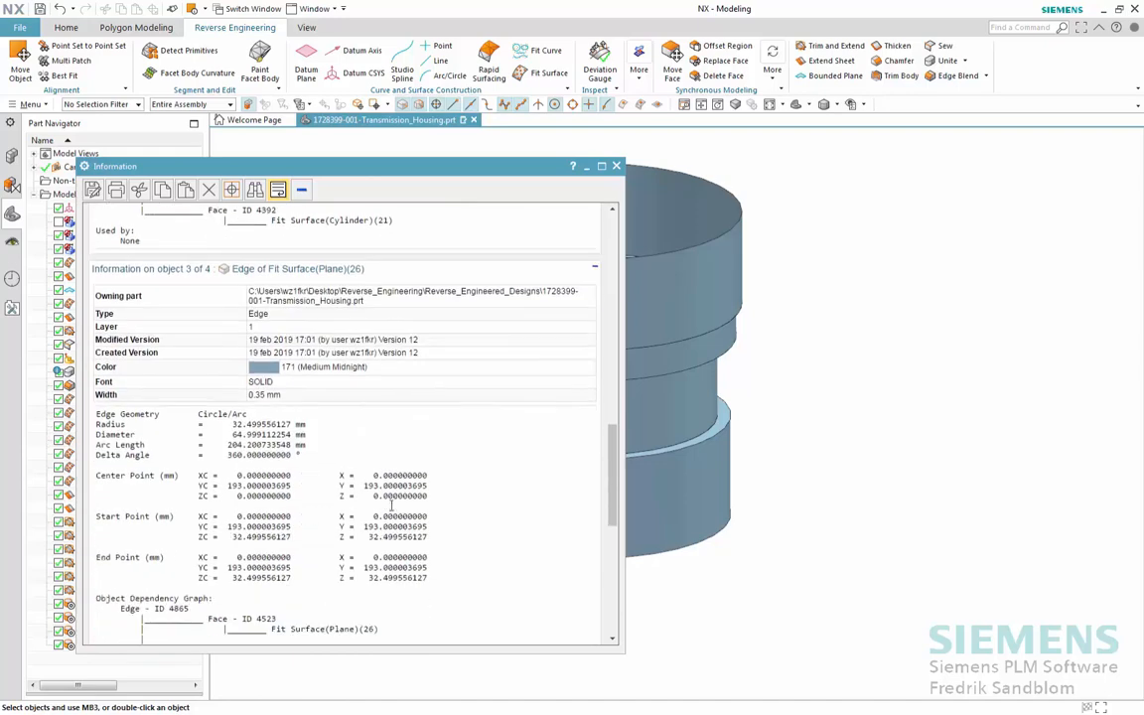
pyautogui.moveTo(437, 479); pyautogui.dragTo(237, 474)
pyautogui.scroll(-12, 359, 493)
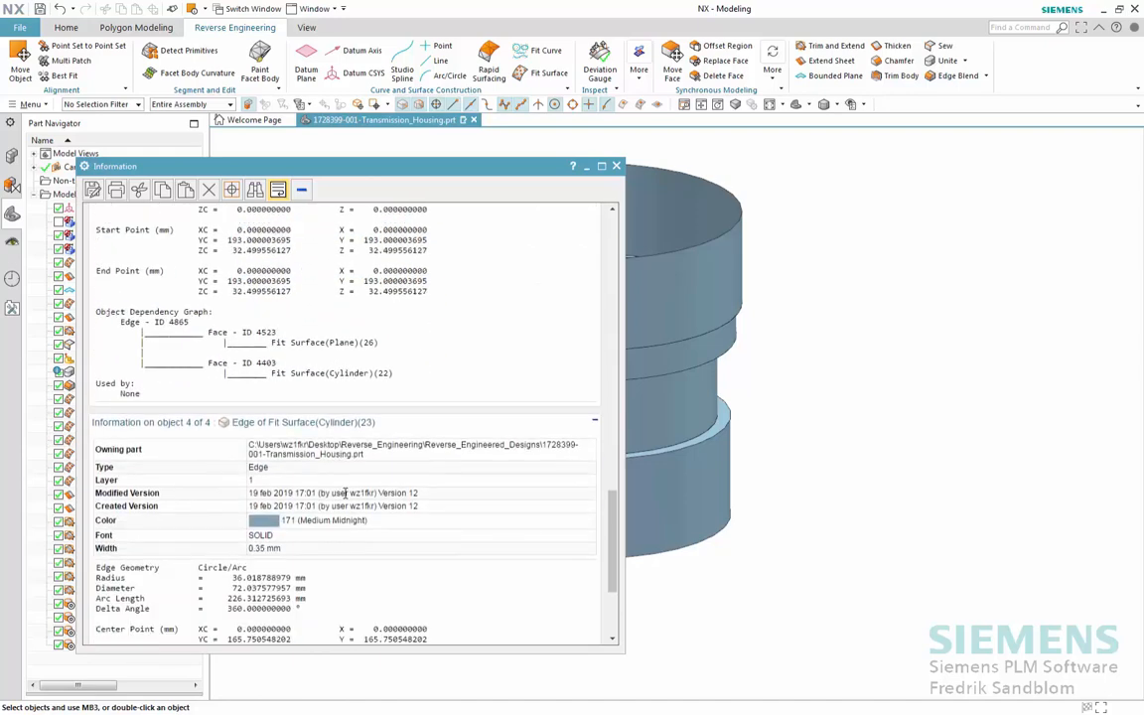
pyautogui.click(616, 166)
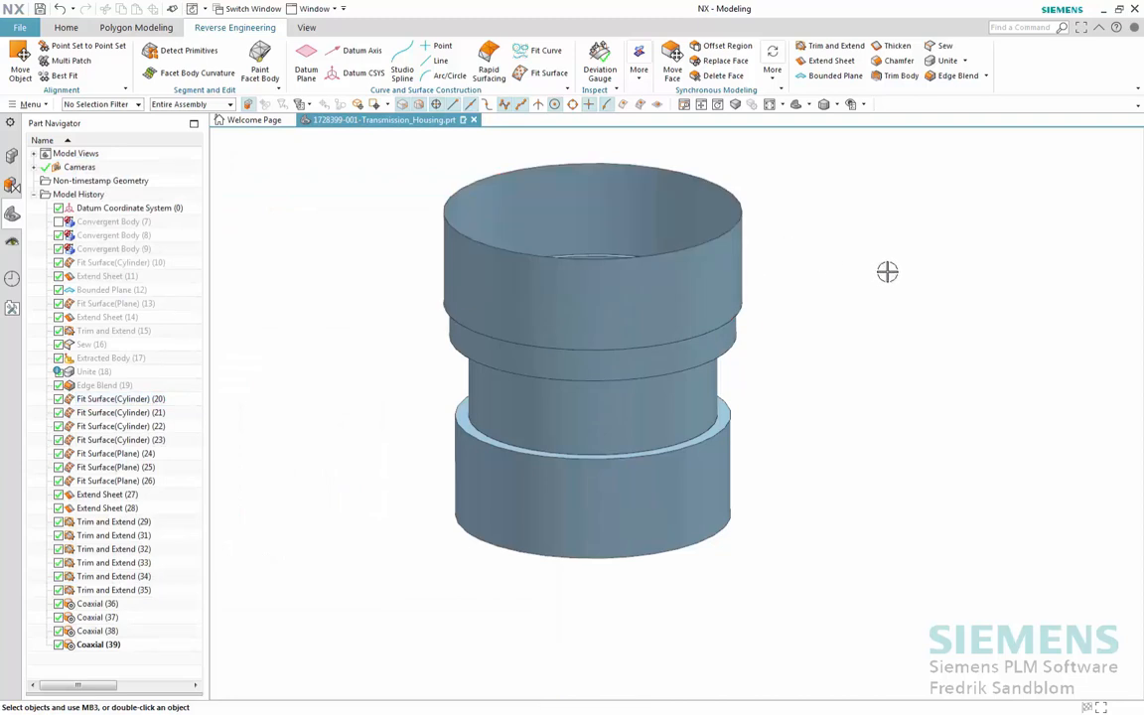
# - Show Convergent Body (9) and switch the view to the colour-coded face analysis display
pyautogui.keyDown('shift'); pyautogui.moveTo(883, 271); pyautogui.dragTo(880, 276, button='middle'); pyautogui.keyUp('shift')
pyautogui.rightClick(96, 248)
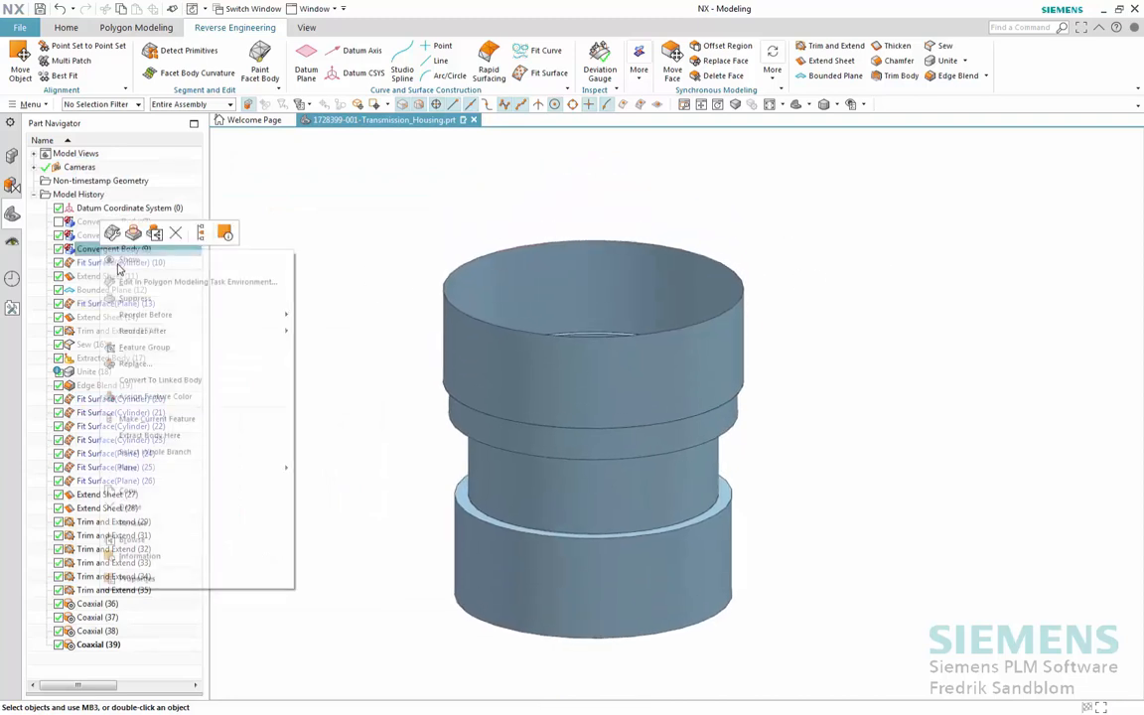
pyautogui.click(118, 267)
pyautogui.moveTo(281, 301); pyautogui.dragTo(294, 302, button='middle')
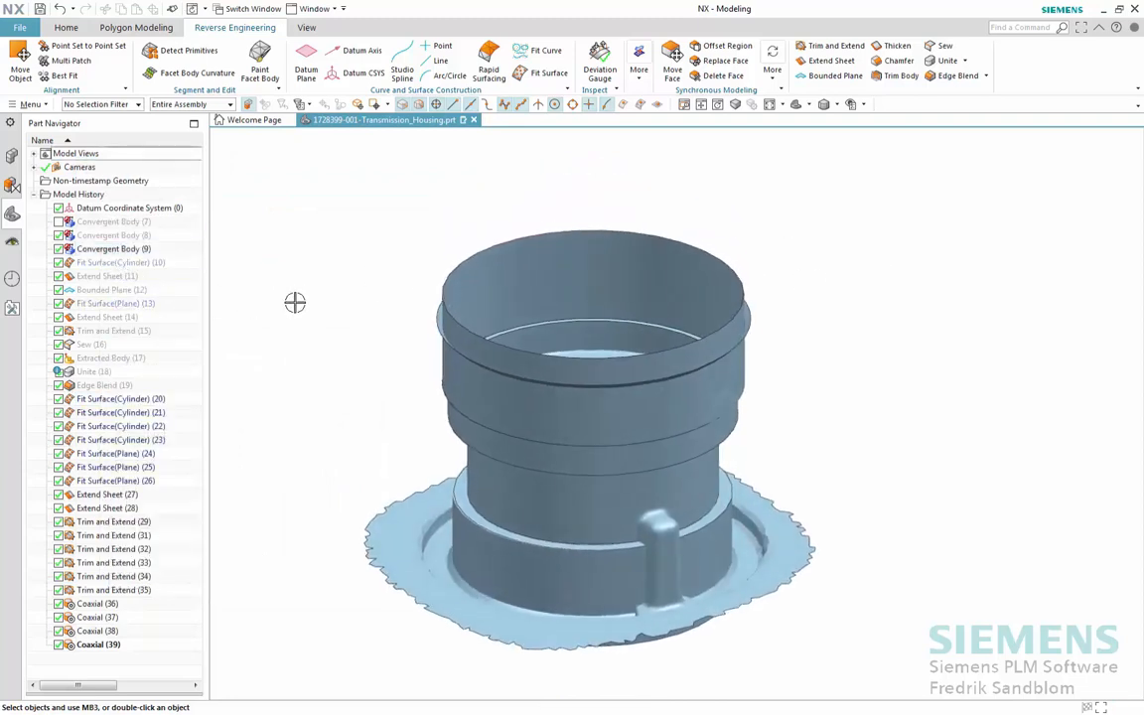
pyautogui.moveTo(675, 270); pyautogui.dragTo(784, 251, button='middle')
pyautogui.moveTo(811, 246); pyautogui.dragTo(831, 271, button='right')
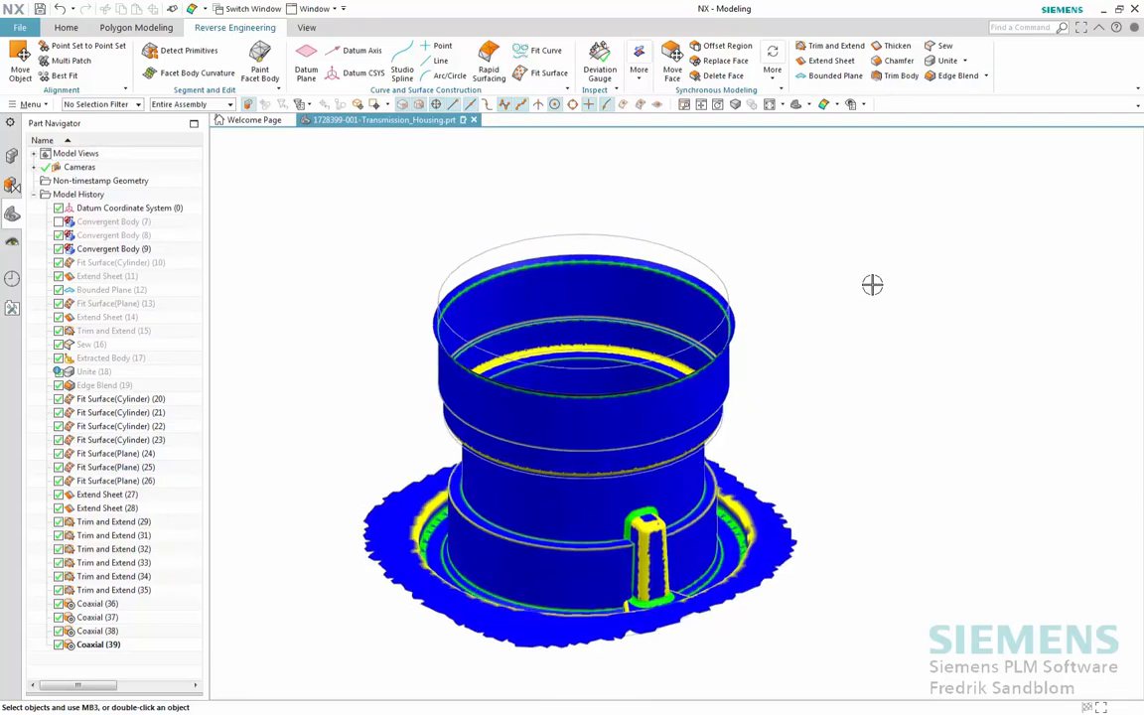
pyautogui.moveTo(872, 285); pyautogui.dragTo(763, 293, button='middle')
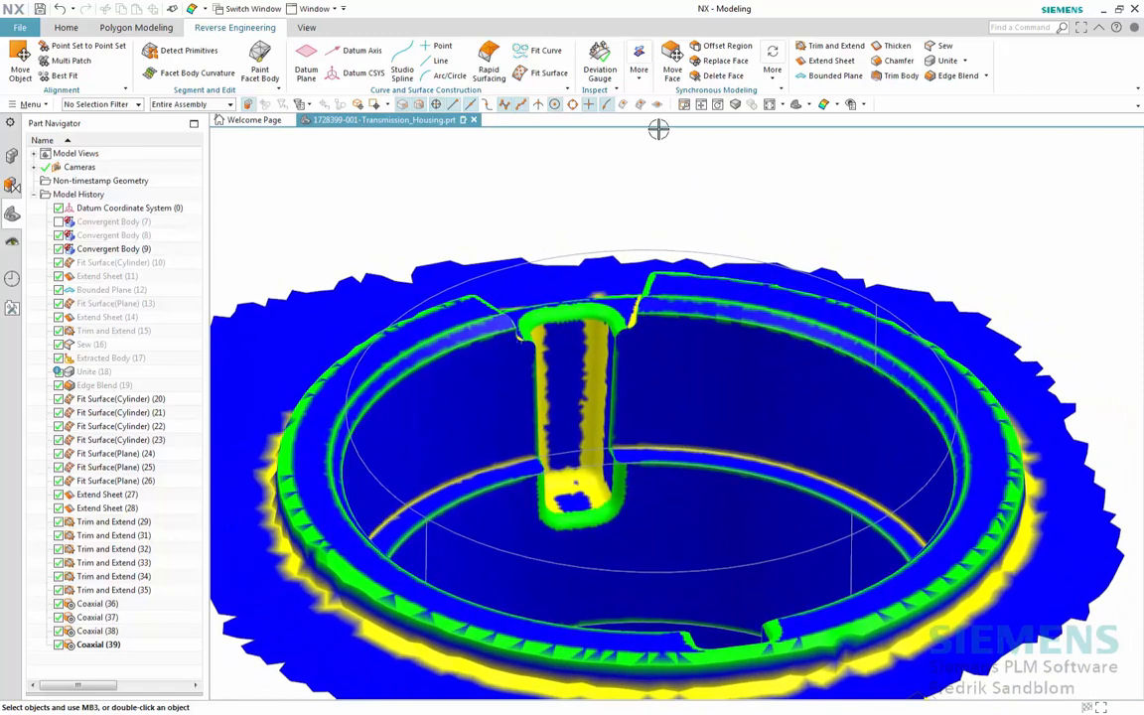
pyautogui.click(560, 77)
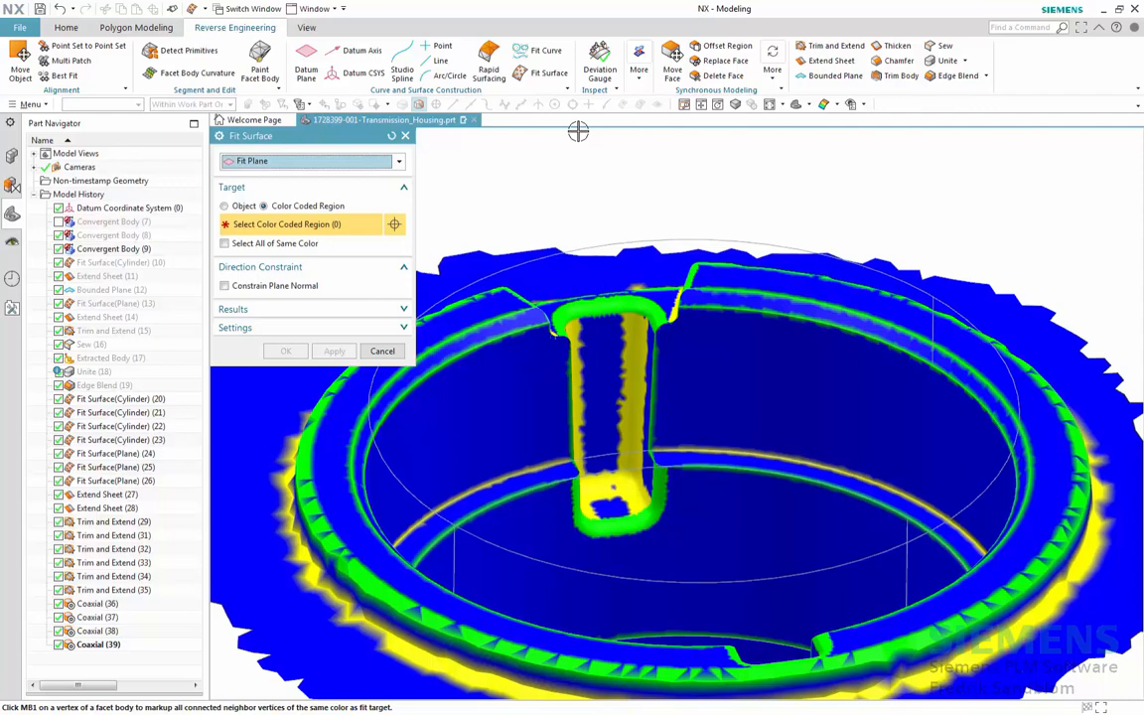
pyautogui.scroll(8, 645, 317)
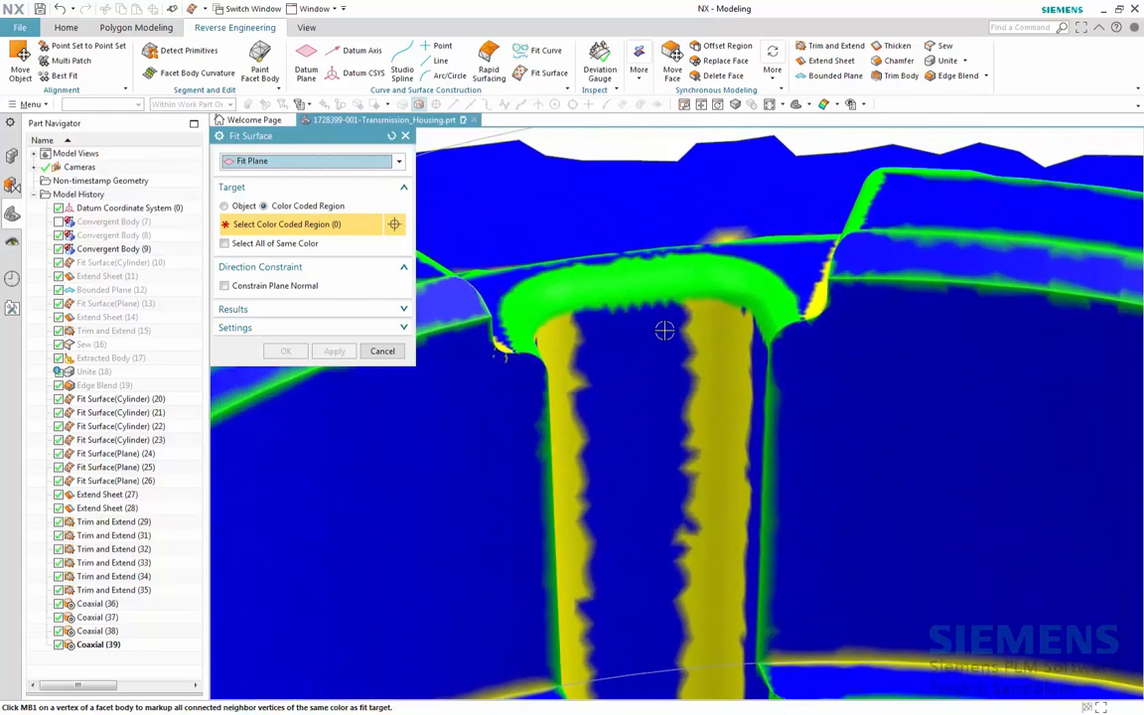
pyautogui.click(692, 244)
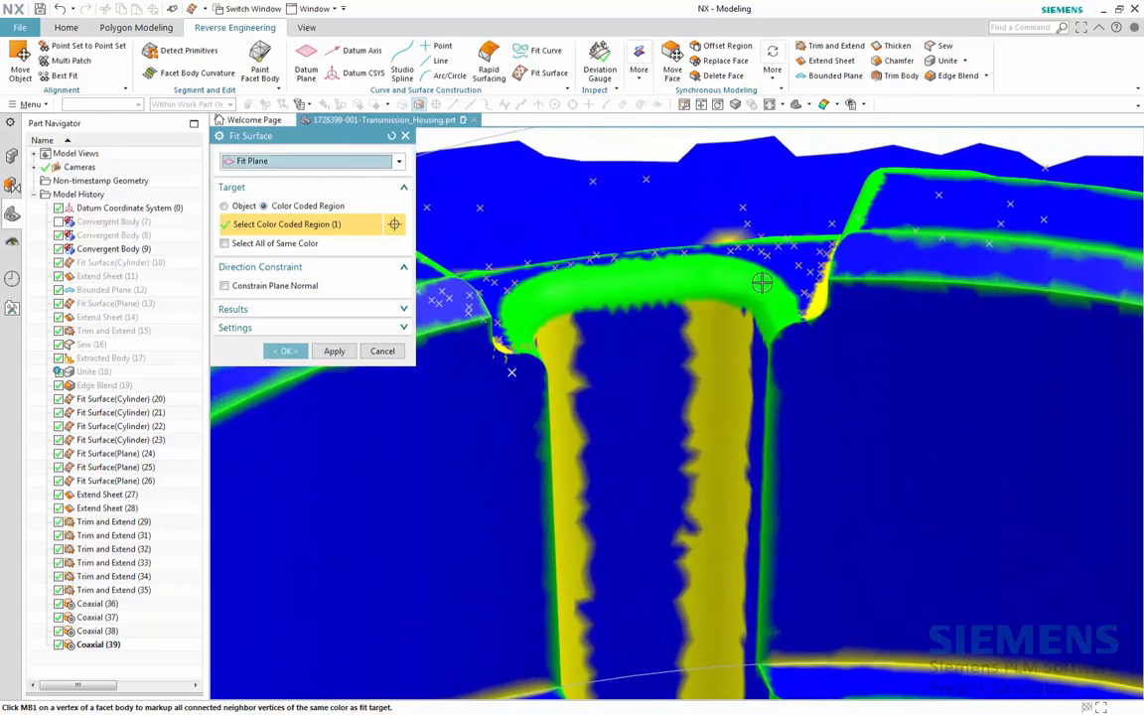
pyautogui.scroll(-8, 762, 283)
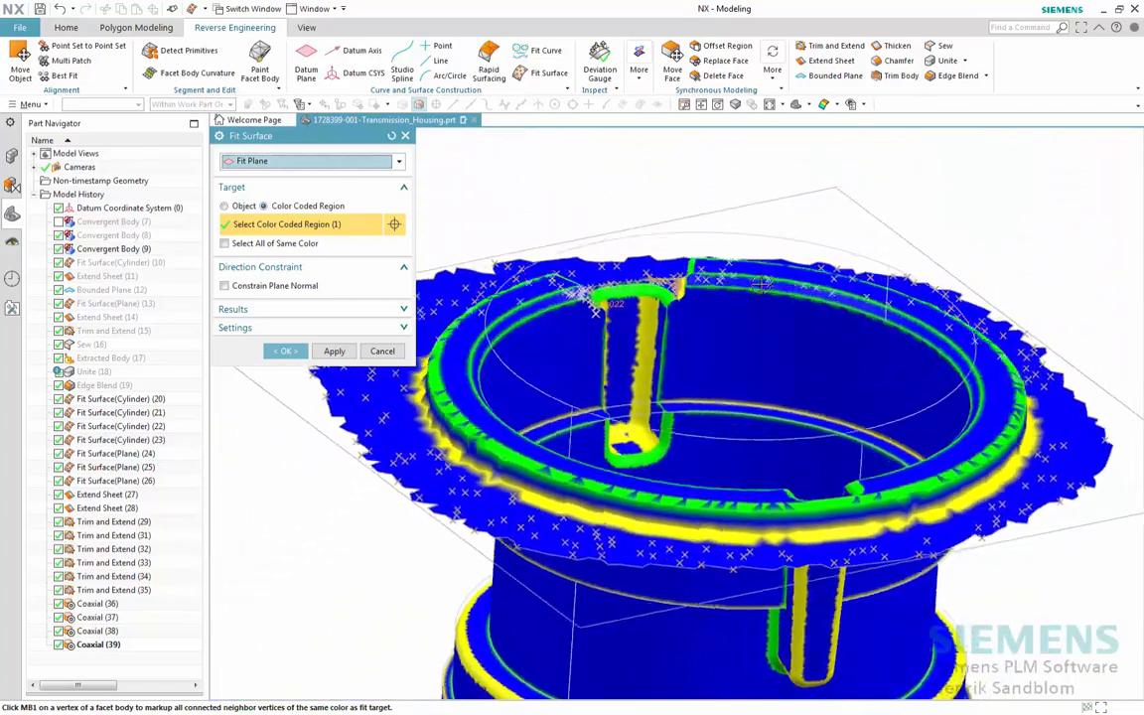
pyautogui.moveTo(762, 284); pyautogui.dragTo(761, 284, button='middle')
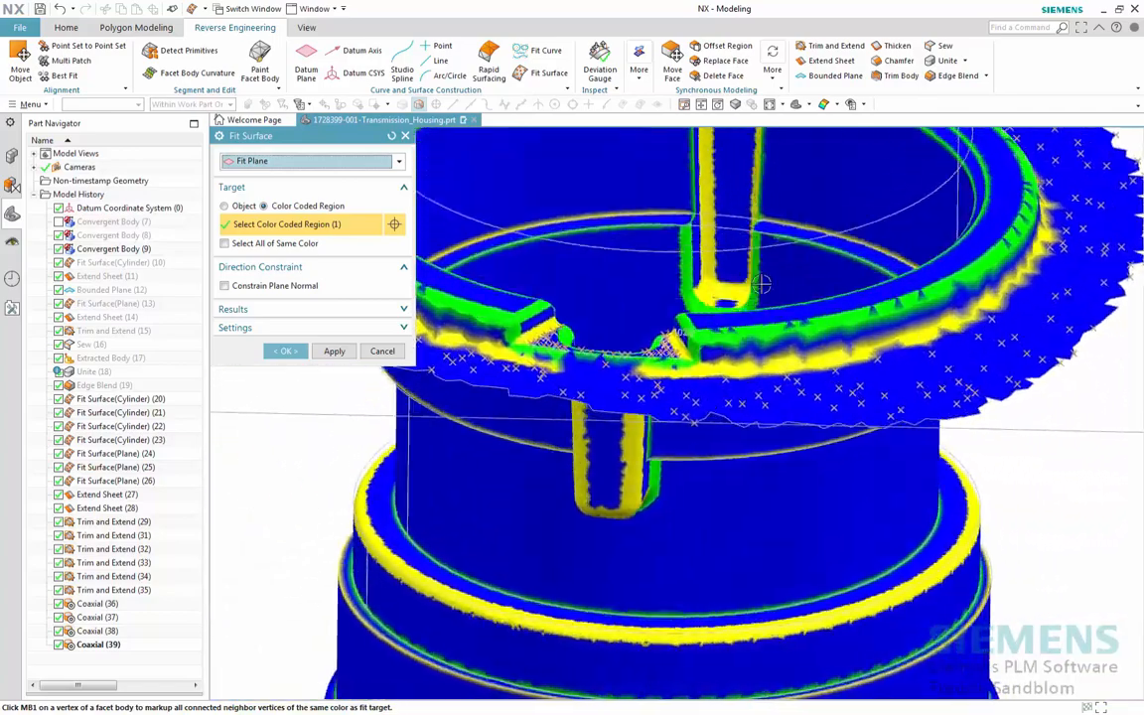
pyautogui.scroll(8, 761, 284)
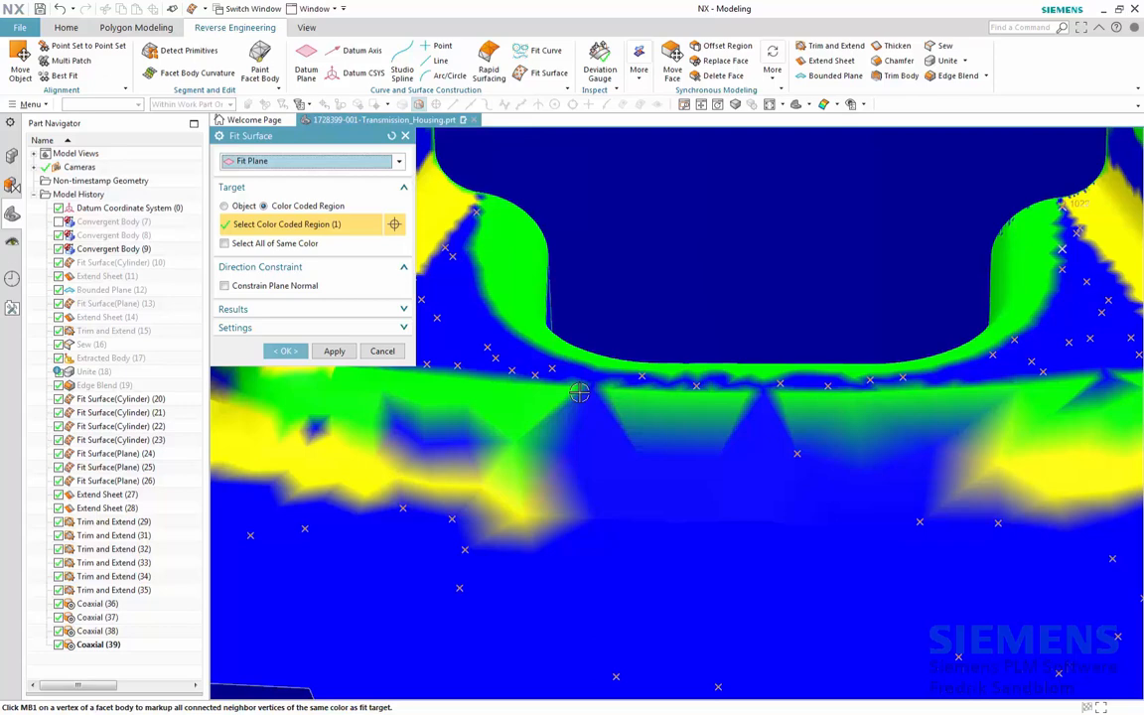
pyautogui.click(382, 350)
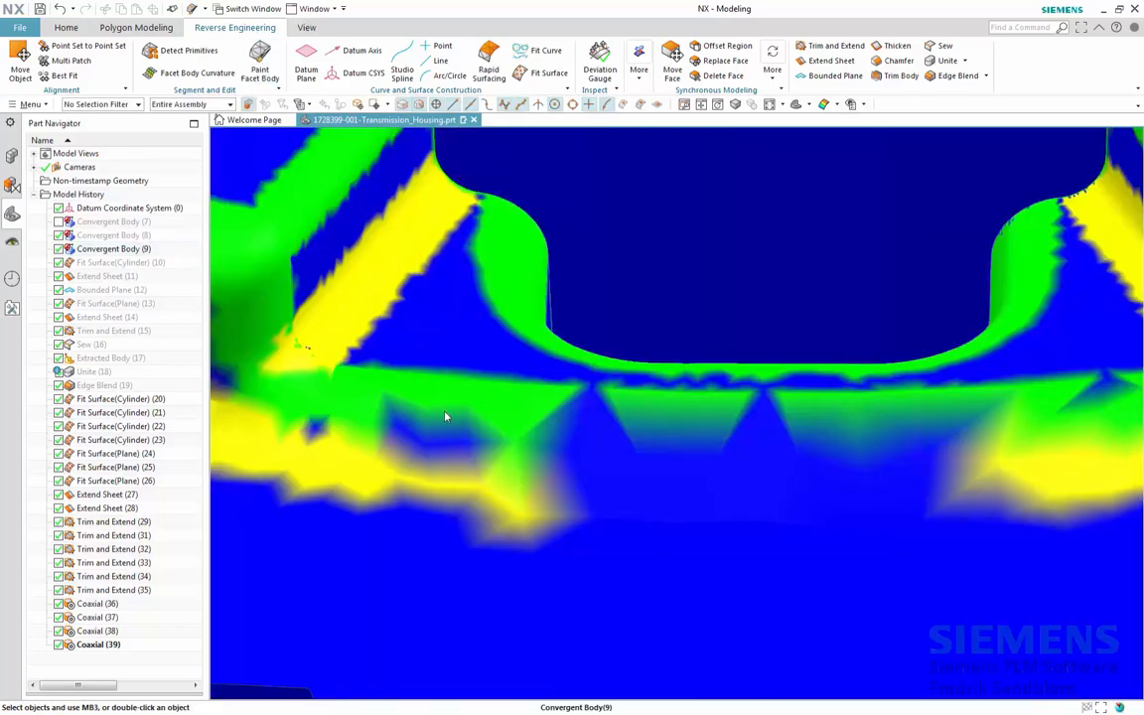
# - Paint the blue gap facets along the notch's outer edge green, inheriting the colour from a neighbouring green facet
pyautogui.click(395, 244)
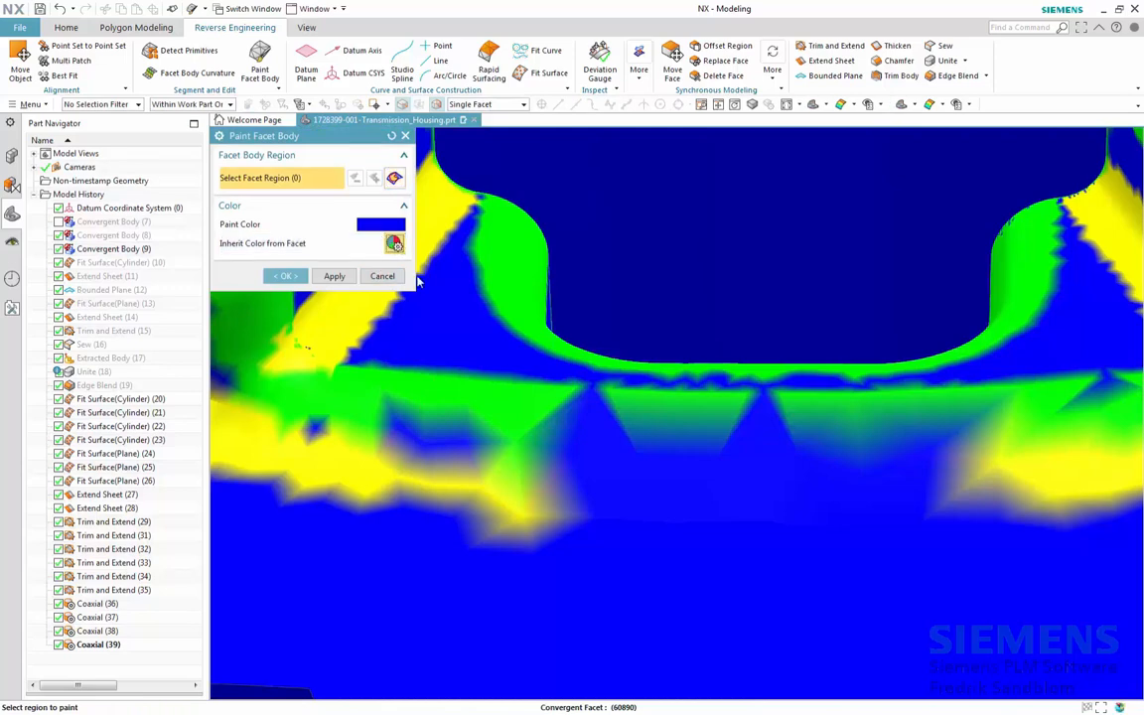
pyautogui.click(522, 407)
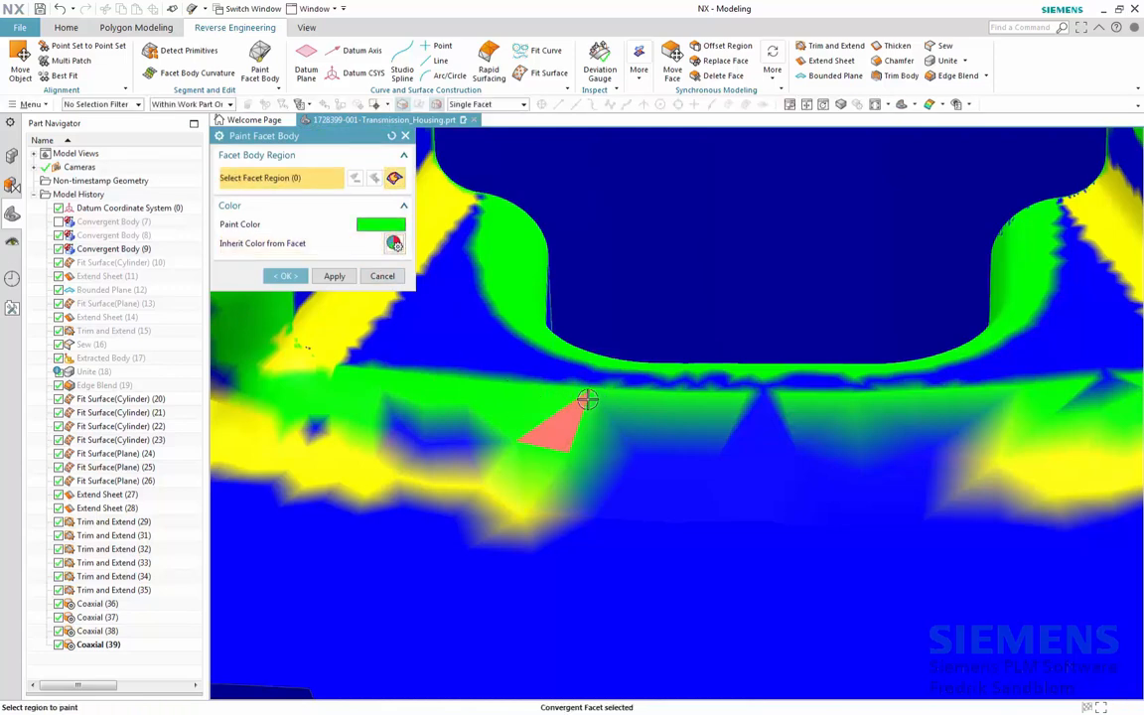
pyautogui.click(760, 400)
pyautogui.scroll(-1, 705, 440)
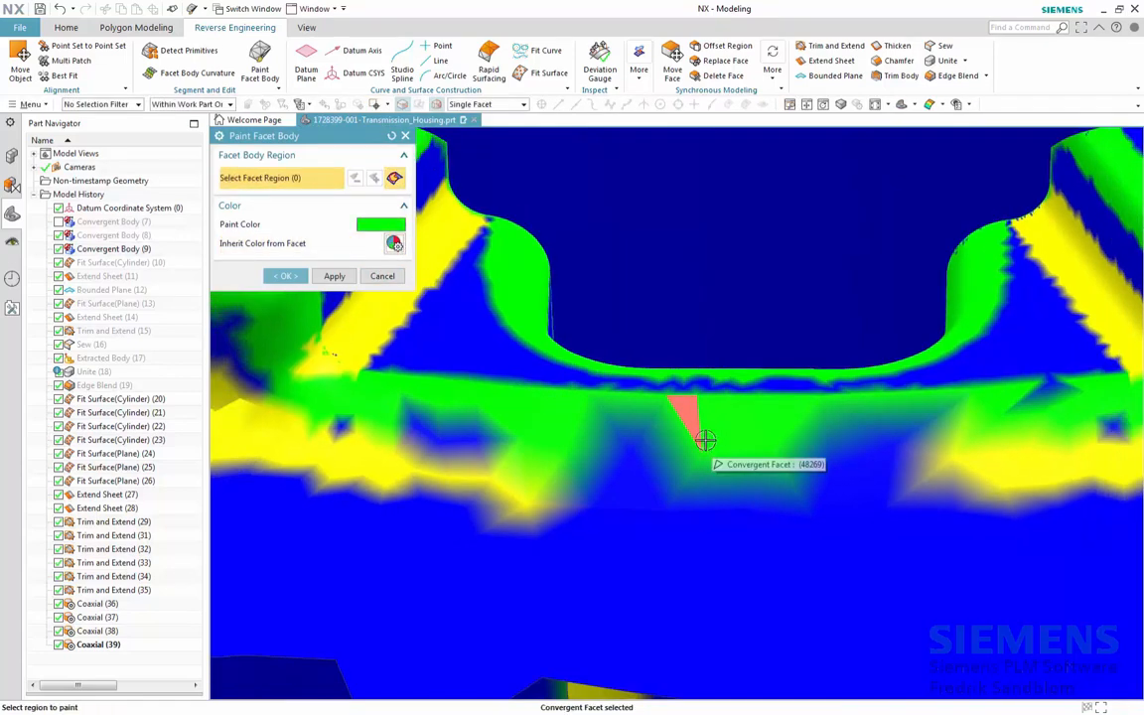
pyautogui.scroll(-2, 705, 440)
pyautogui.click(288, 275)
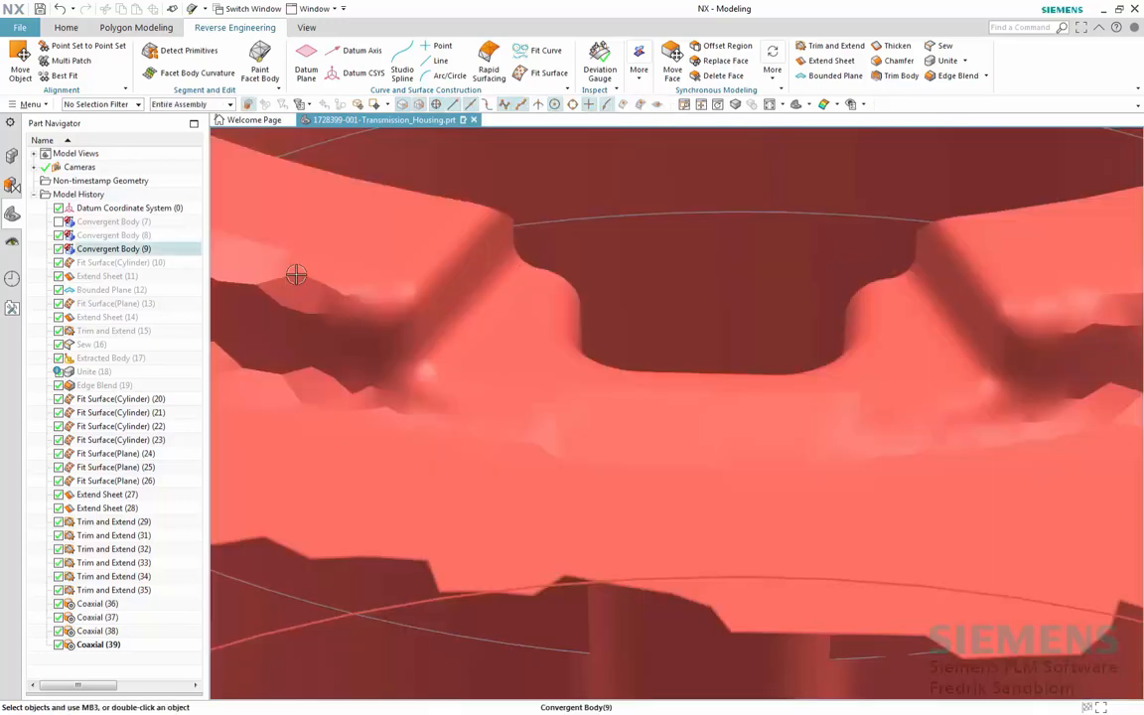
# - Start a plane fit on colour coded regions and select the notch's floor region and its two side wall regions
pyautogui.click(544, 73)
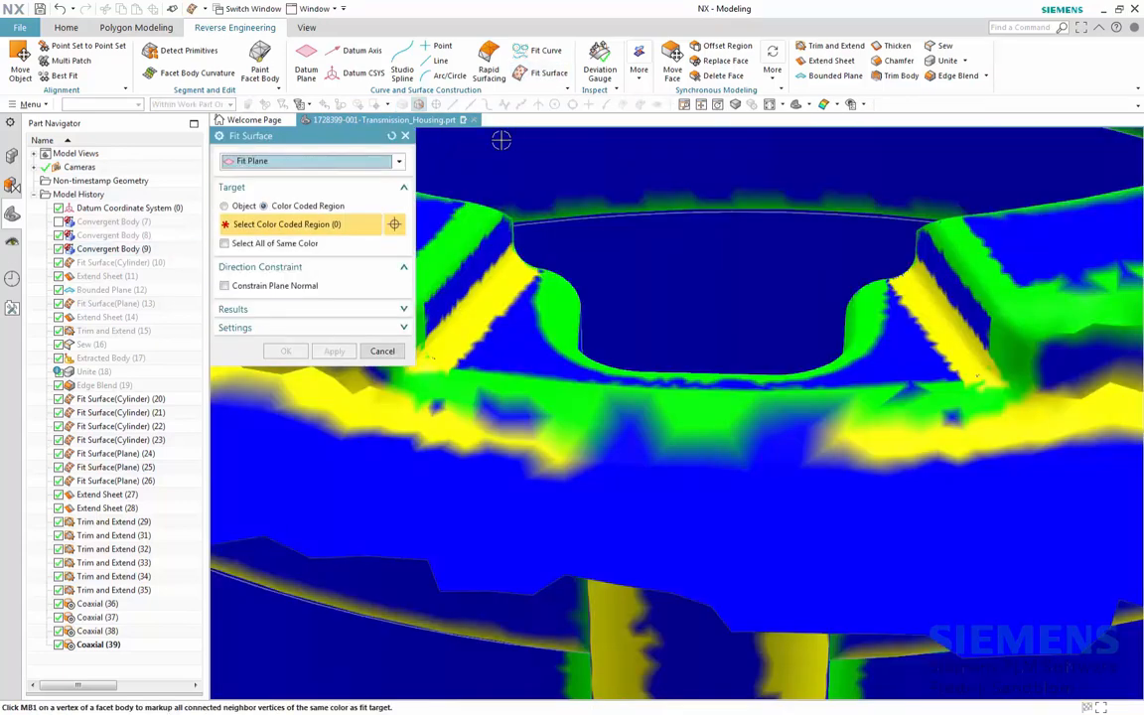
pyautogui.click(905, 351)
pyautogui.scroll(-1, 906, 351)
pyautogui.moveTo(905, 351); pyautogui.dragTo(893, 316, button='middle')
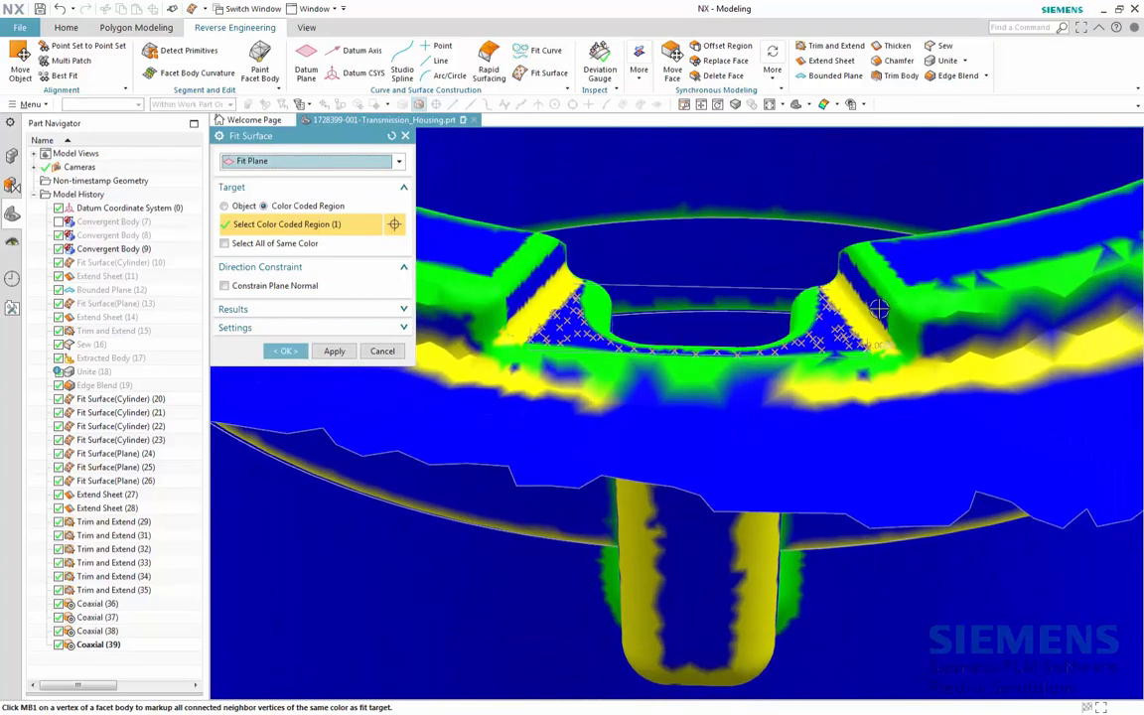
pyautogui.click(877, 309)
pyautogui.click(544, 273)
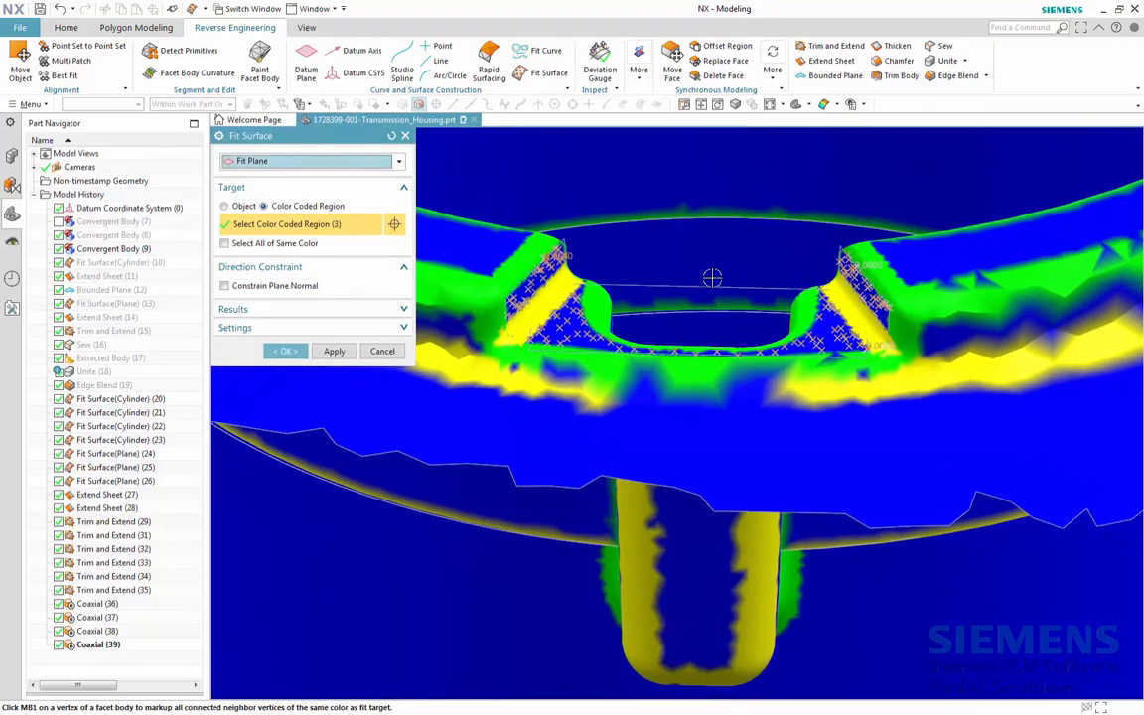
# - Add the four flat colour coded regions of the slot below the notch to the plane fit
pyautogui.scroll(-5, 712, 278)
pyautogui.moveTo(712, 278); pyautogui.dragTo(761, 322, button='middle')
pyautogui.scroll(6, 754, 323)
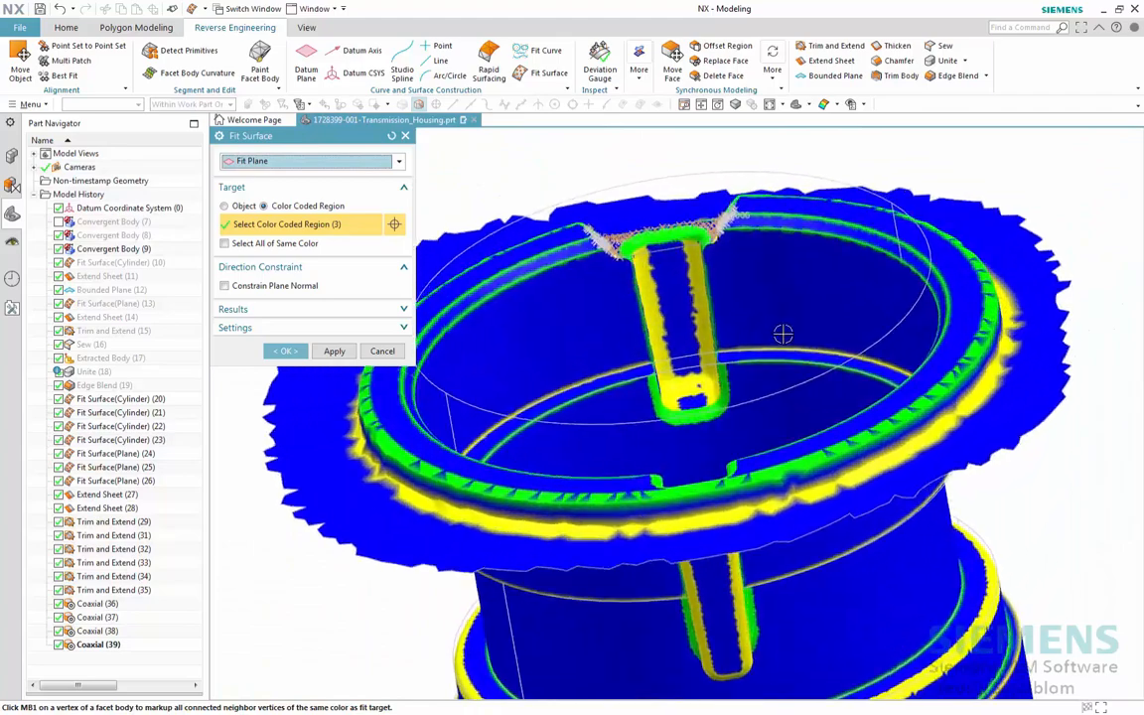
pyautogui.click(736, 382)
pyautogui.moveTo(738, 382); pyautogui.dragTo(824, 340, button='middle')
pyautogui.scroll(3, 816, 325)
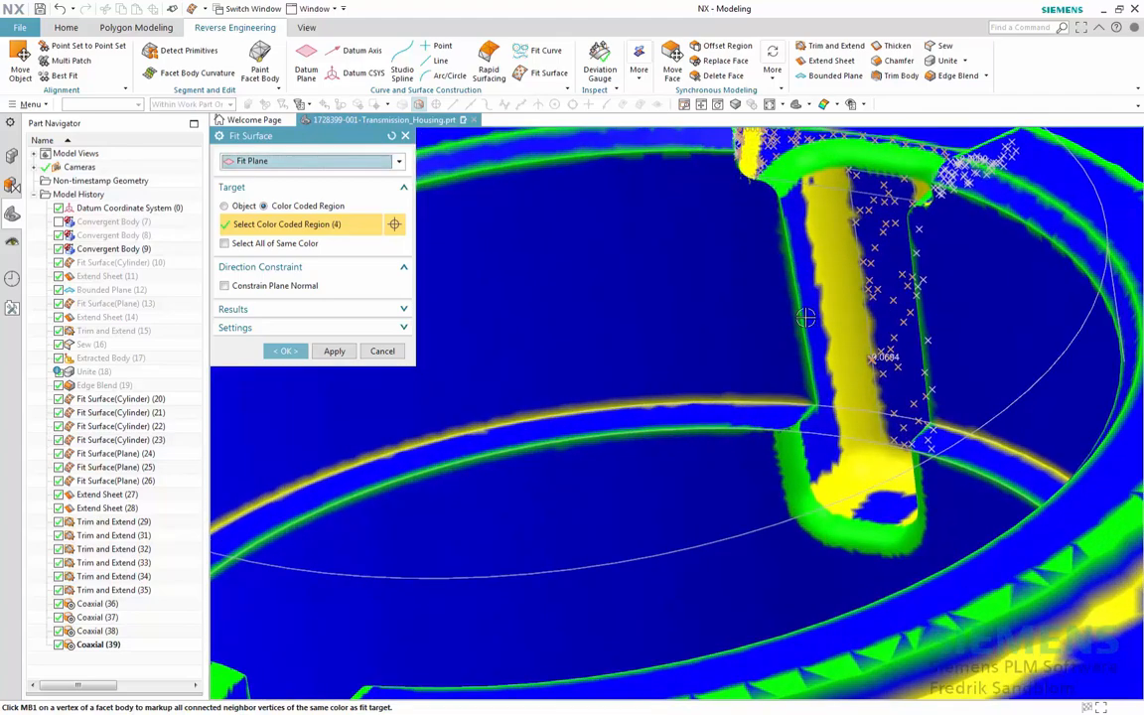
pyautogui.click(814, 315)
pyautogui.click(869, 500)
pyautogui.moveTo(870, 499); pyautogui.dragTo(623, 320, button='middle')
pyautogui.click(560, 287)
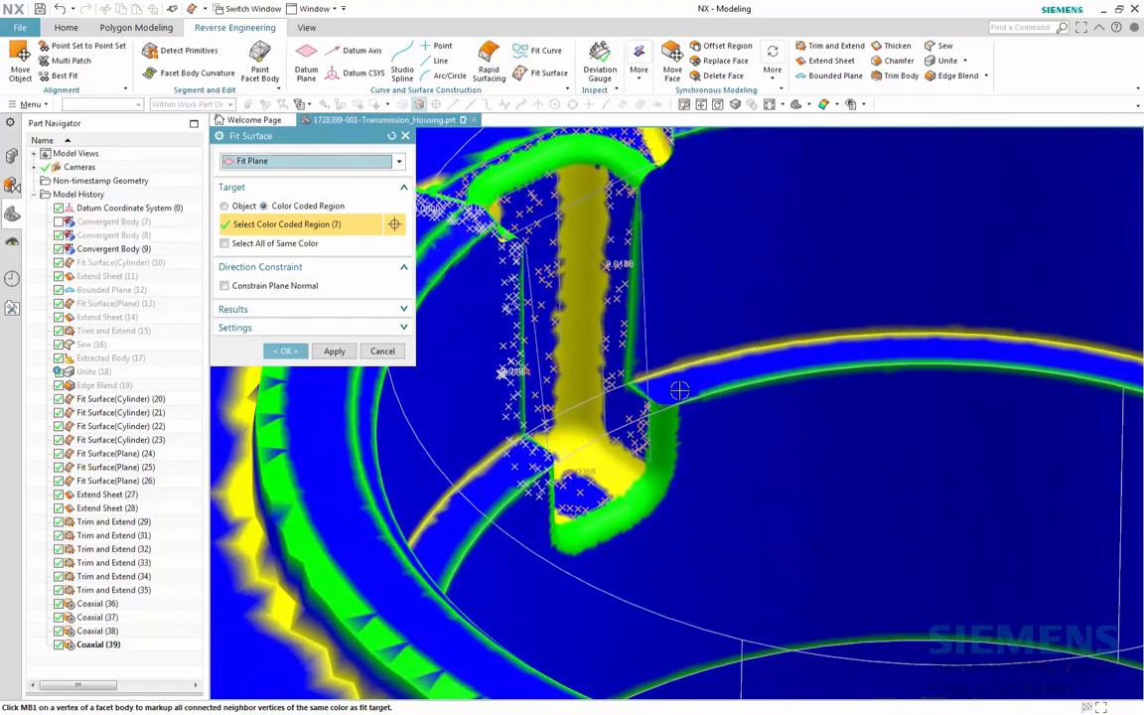
# - Add the four flat regions of the opposite slot to the plane fit and create planes for all selected regions
pyautogui.scroll(-5, 679, 390)
pyautogui.moveTo(679, 390); pyautogui.dragTo(630, 358, button='middle')
pyautogui.scroll(5, 775, 356)
pyautogui.click(776, 357)
pyautogui.click(699, 347)
pyautogui.moveTo(630, 358); pyautogui.dragTo(608, 349)
pyautogui.click(611, 313)
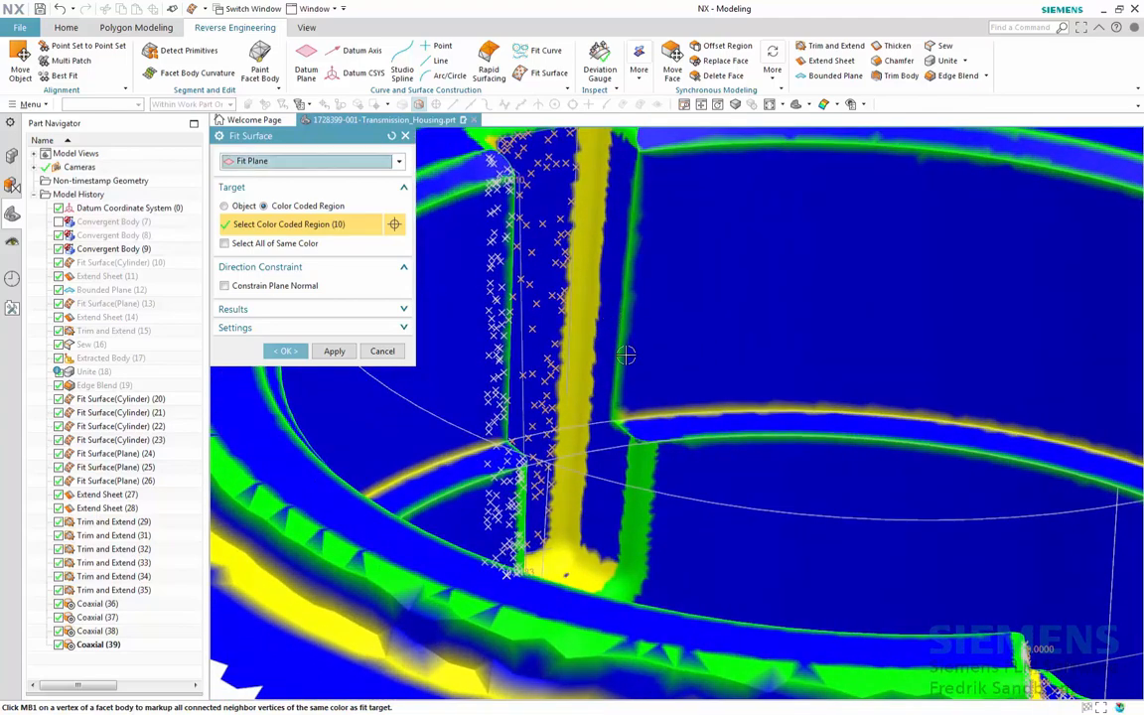
pyautogui.moveTo(626, 355); pyautogui.dragTo(612, 429, button='middle')
pyautogui.click(598, 367)
pyautogui.scroll(-8, 599, 382)
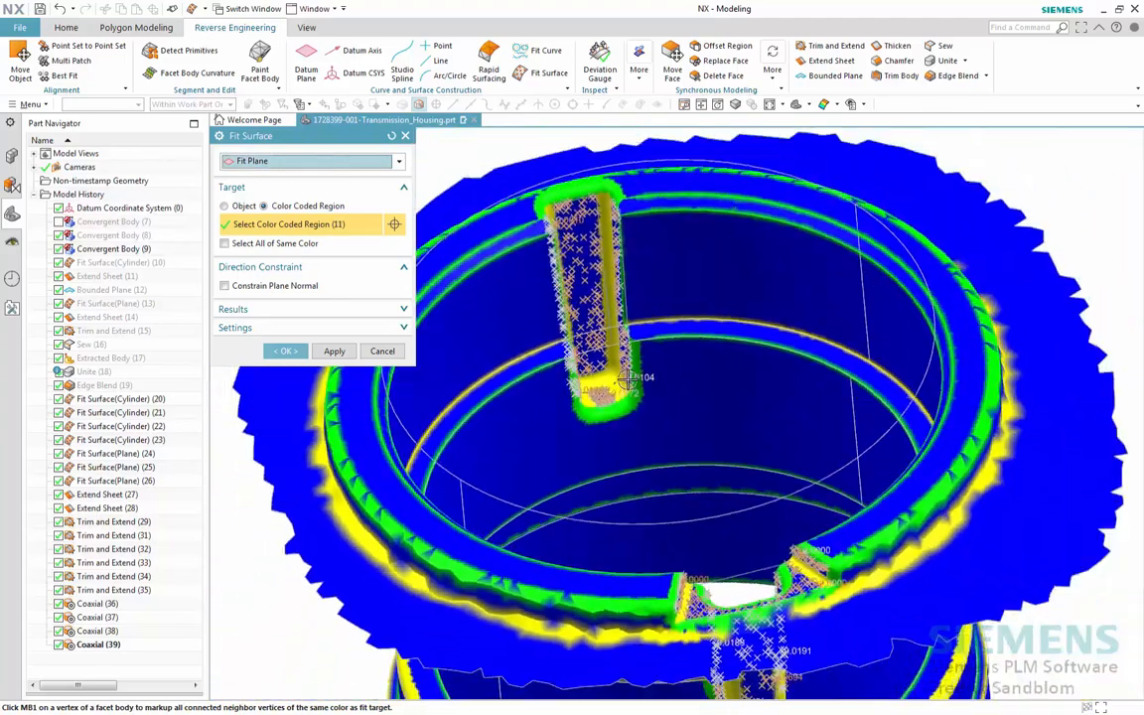
pyautogui.click(294, 352)
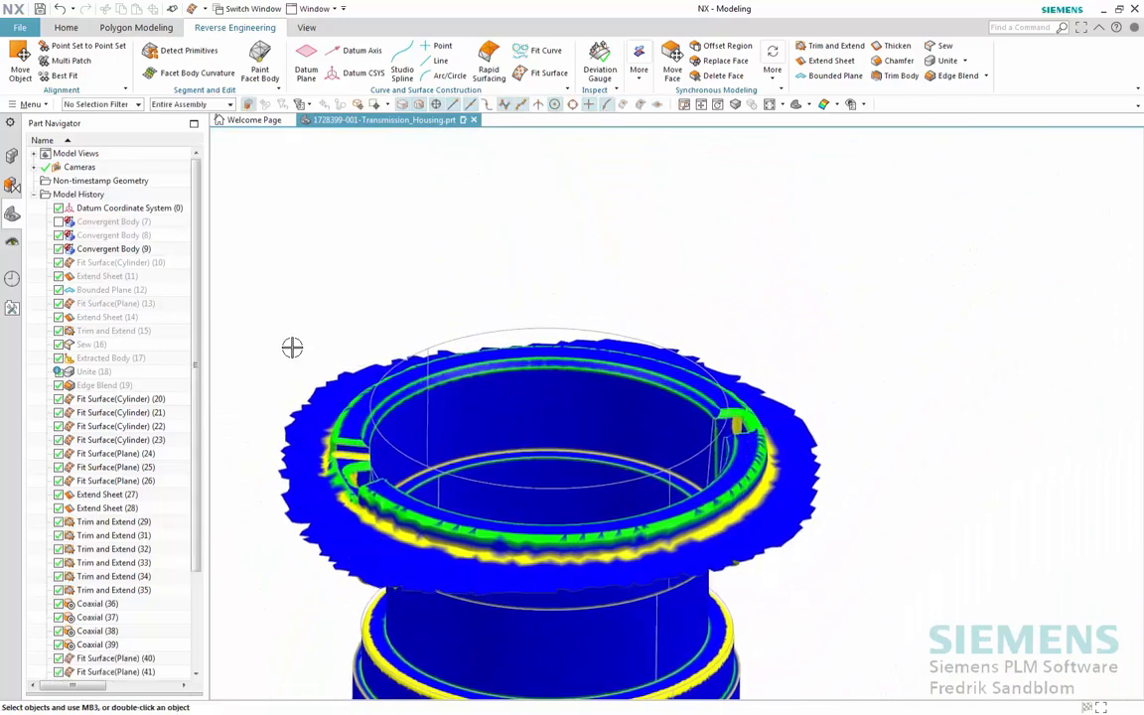
pyautogui.moveTo(292, 347); pyautogui.dragTo(854, 318, button='middle')
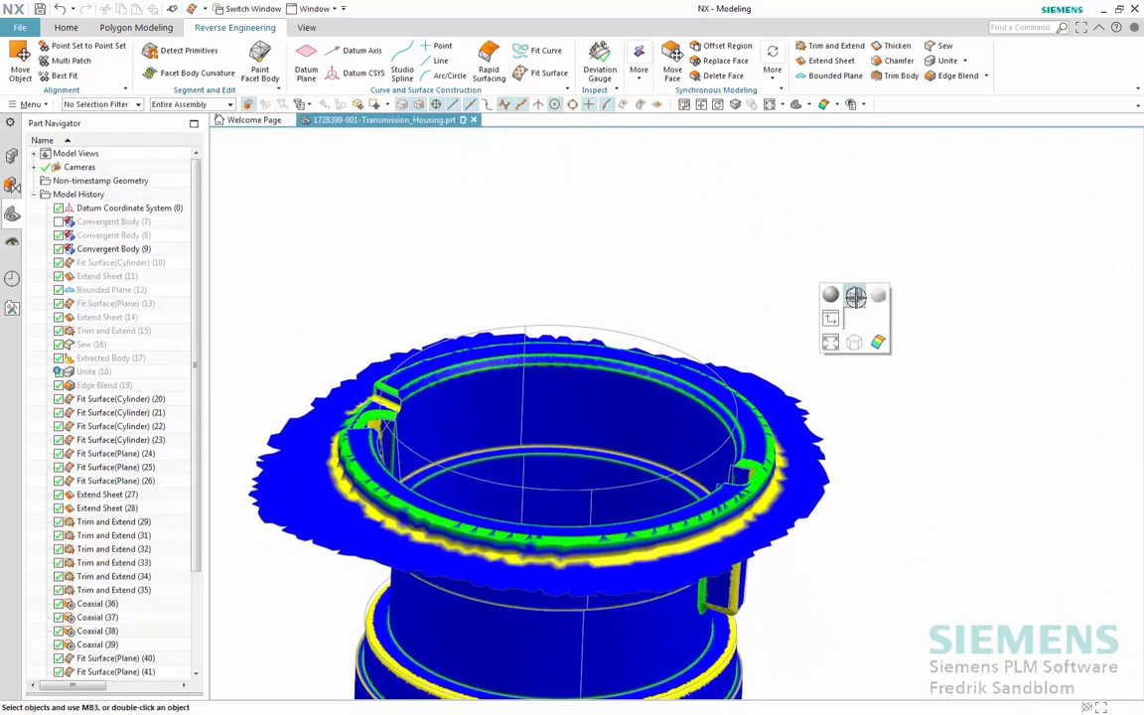
# - Switch the view to shaded display and hide the convergent scan body and the stepped bore sheet body, leaving the notch and slot planes
pyautogui.click(855, 296)
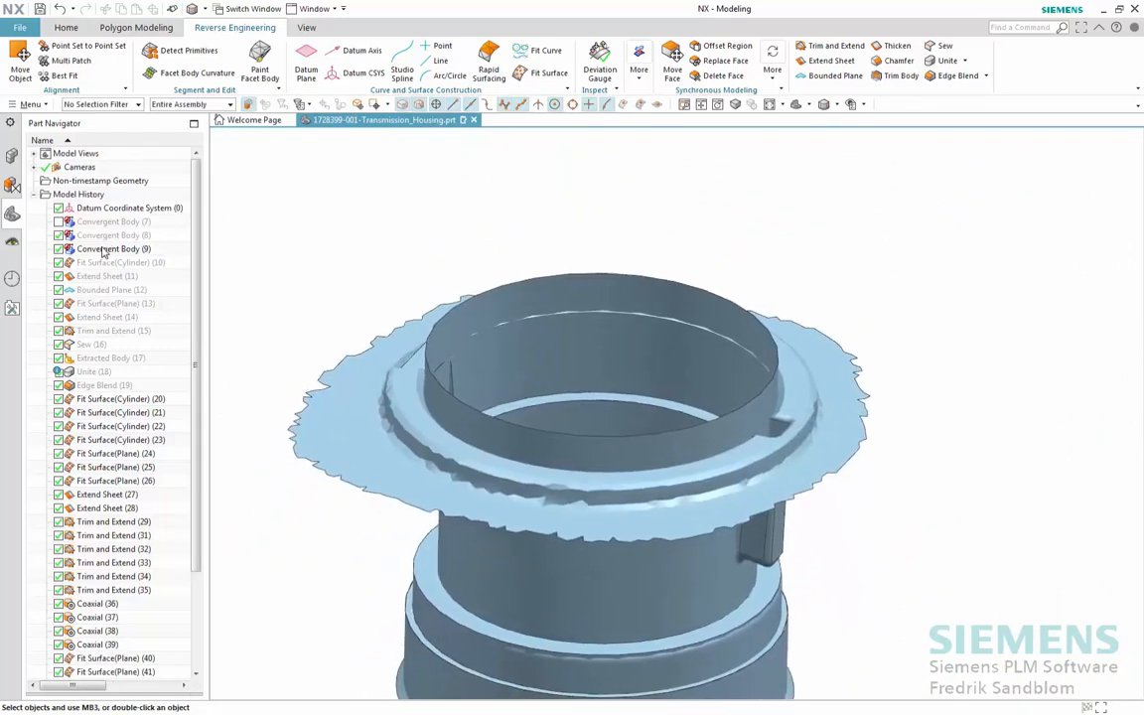
pyautogui.rightClick(102, 253)
pyautogui.click(124, 253)
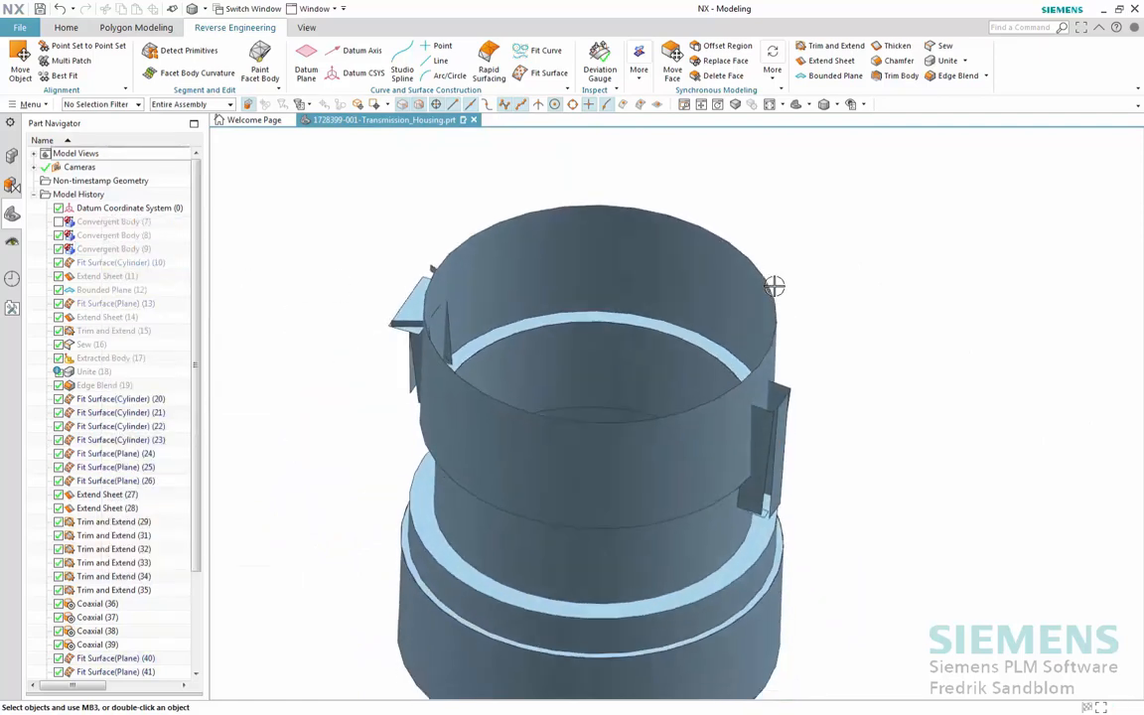
pyautogui.rightClick(690, 319)
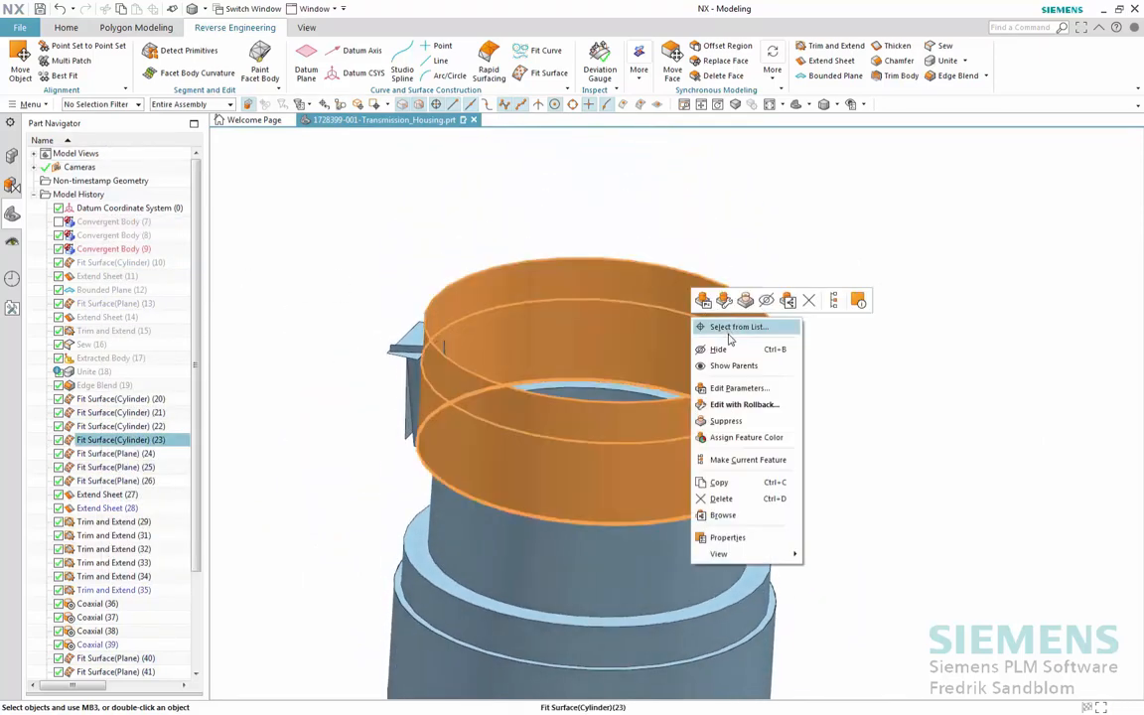
pyautogui.click(723, 349)
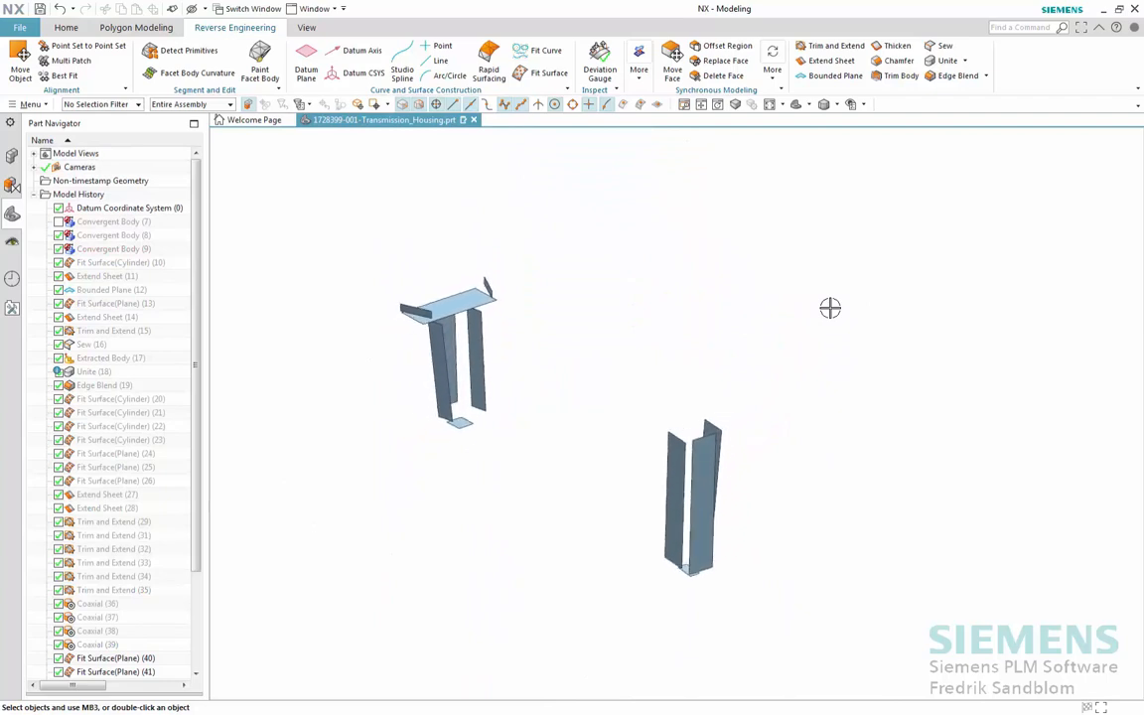
# - Extend all outer edges of the notch and slot planes by a 5 mm offset
pyautogui.click(827, 62)
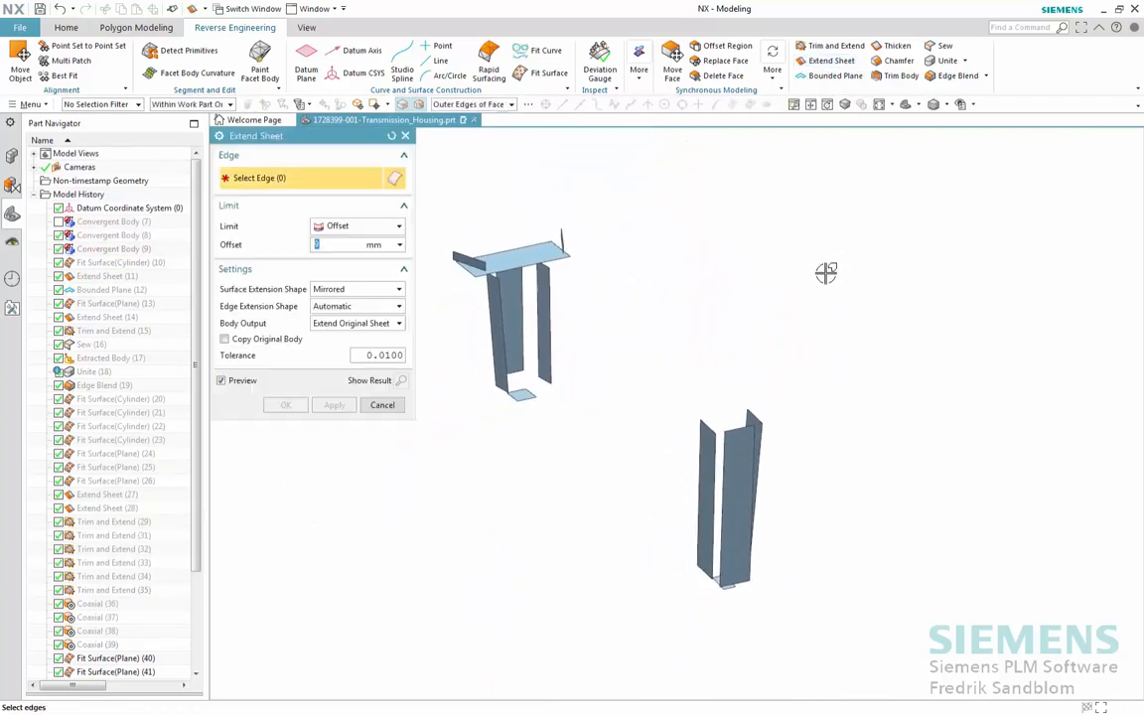
pyautogui.moveTo(476, 444); pyautogui.dragTo(475, 444)
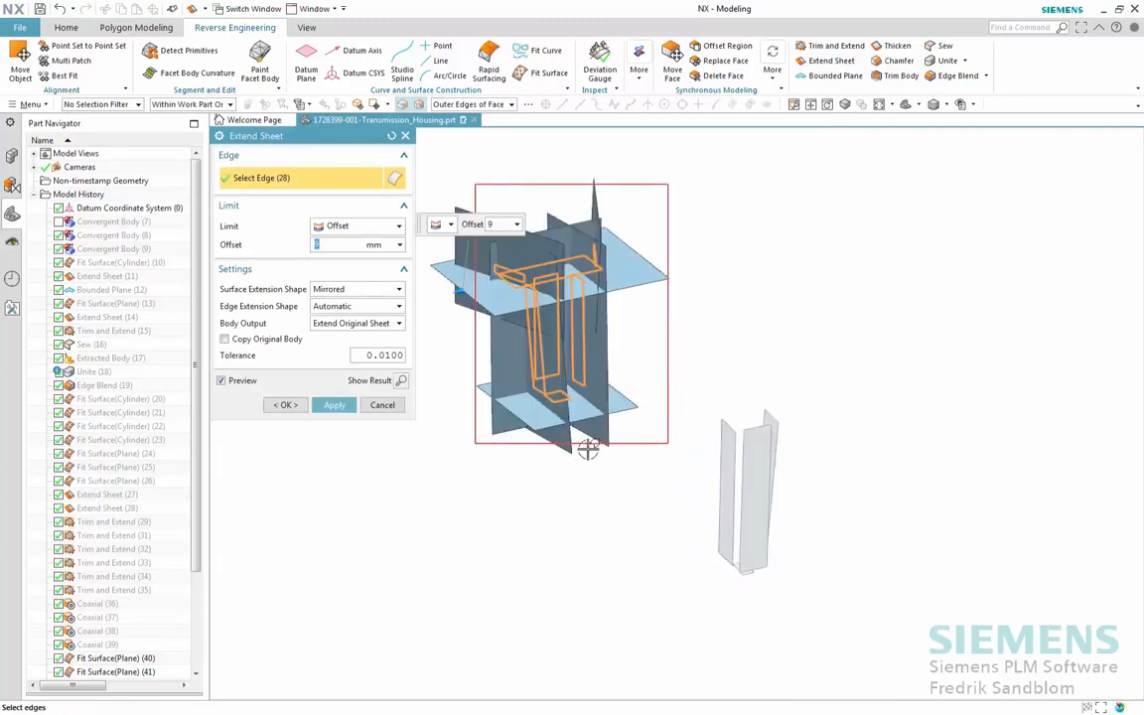
pyautogui.moveTo(692, 588); pyautogui.dragTo(638, 613)
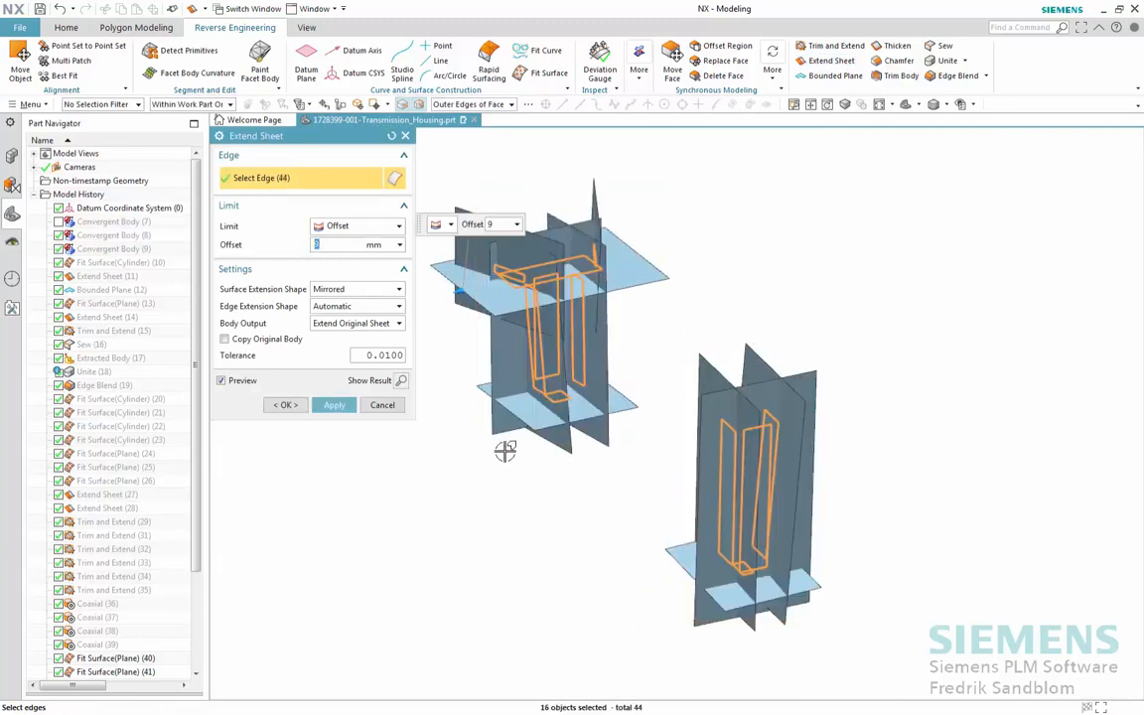
pyautogui.press('Return')
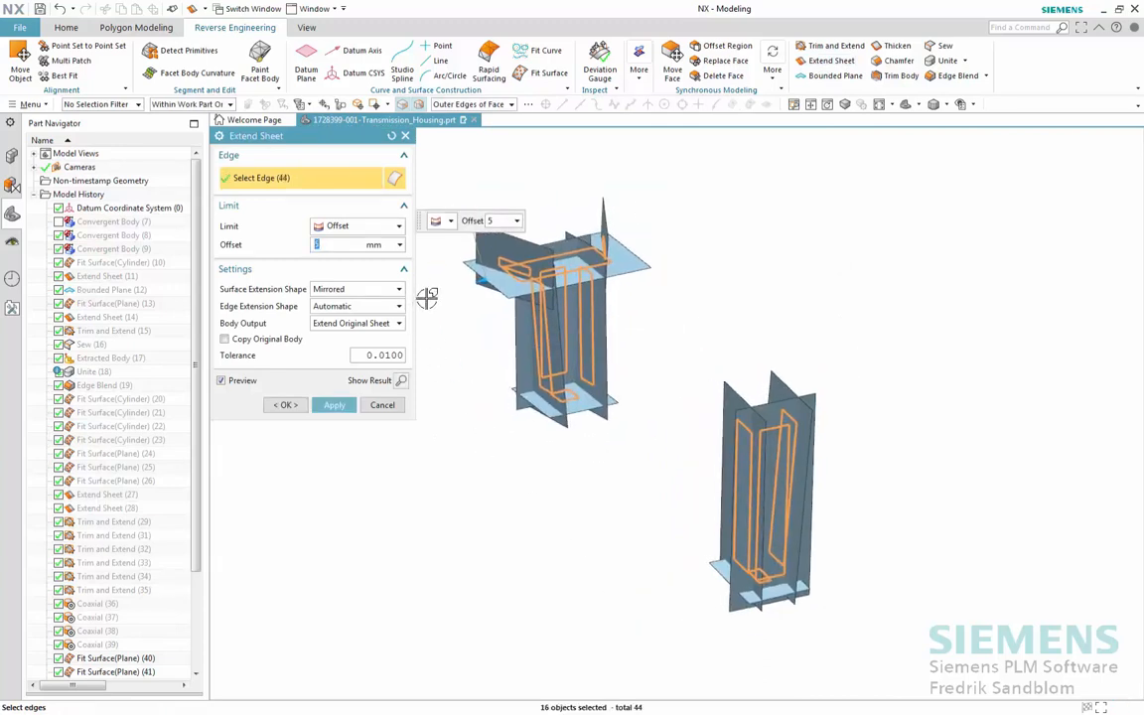
pyautogui.click(287, 405)
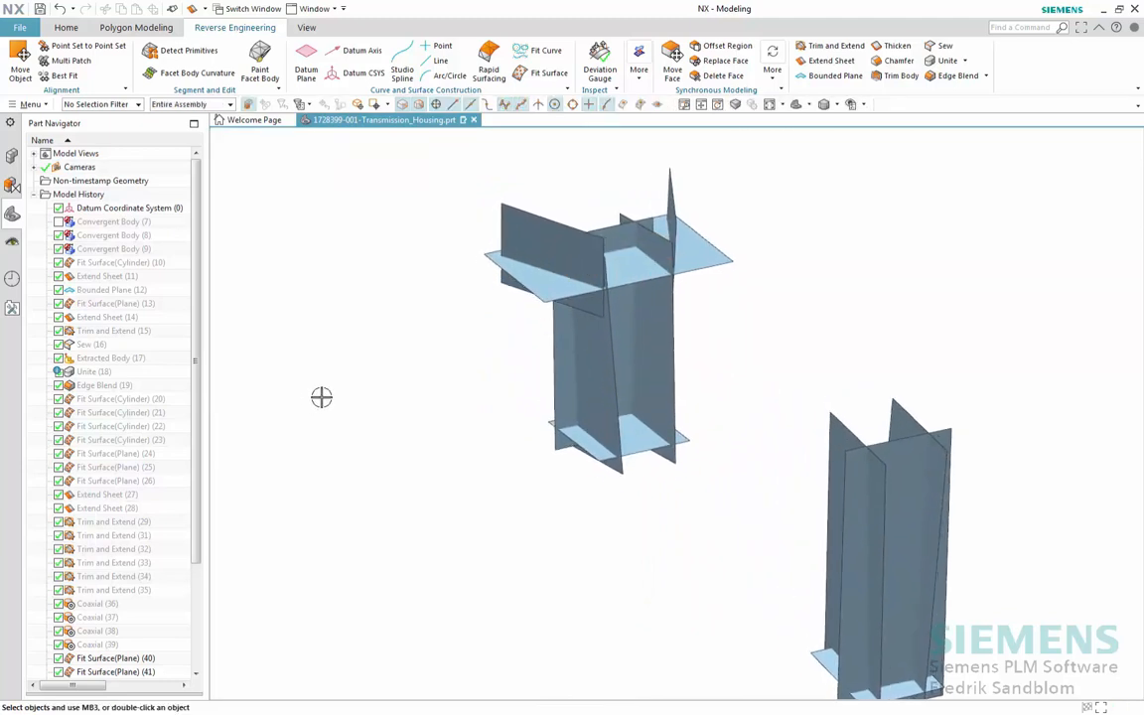
# - Trim and extend the back wall plane of the slot below the notch with its floor plane, using Make Corner
pyautogui.scroll(2, 764, 259)
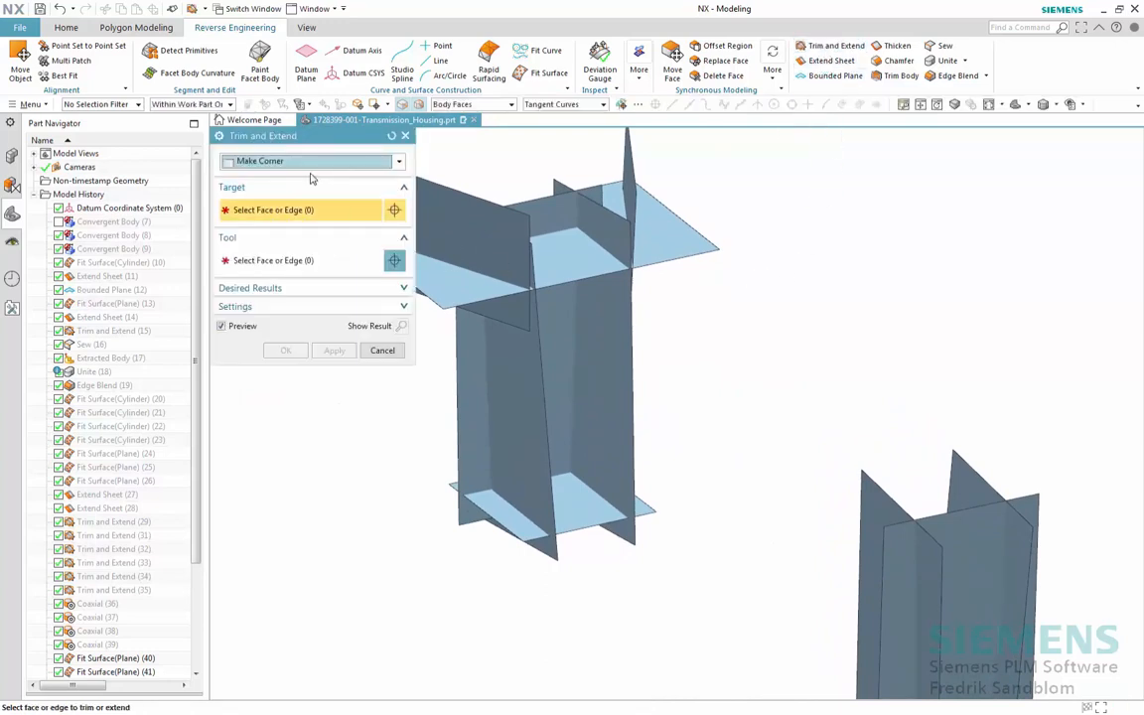
pyautogui.moveTo(541, 362); pyautogui.dragTo(551, 369, button='middle')
pyautogui.click(554, 366)
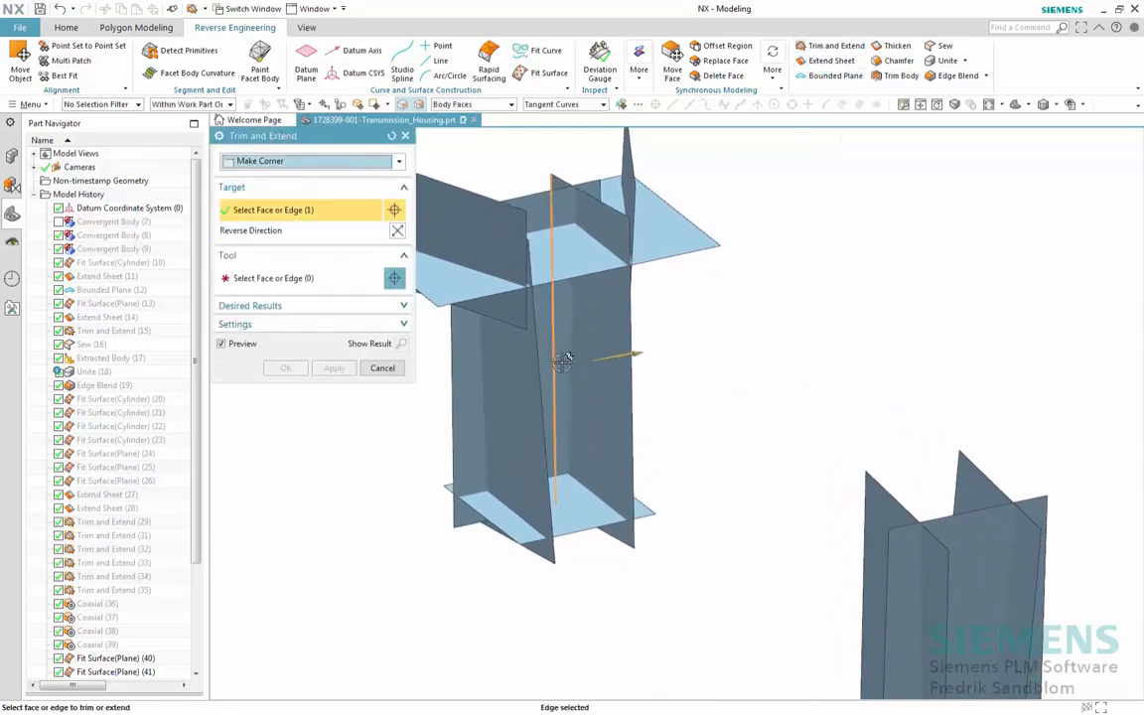
pyautogui.click(559, 381)
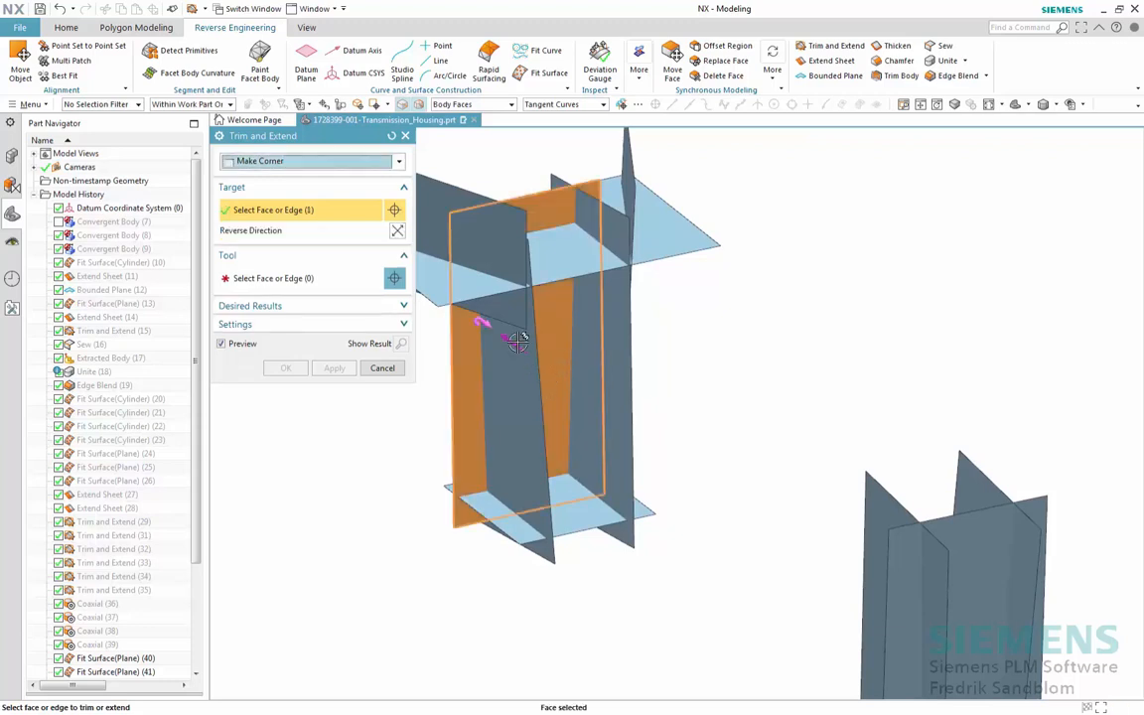
pyautogui.middleClick(571, 515)
pyautogui.click(586, 523)
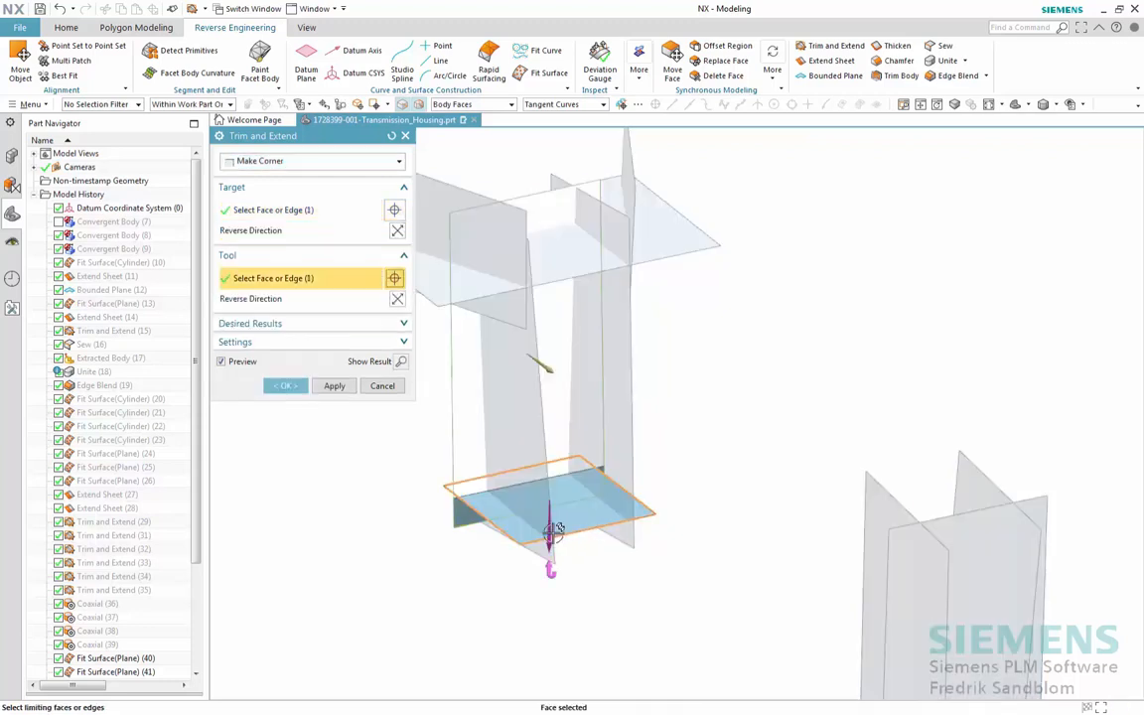
pyautogui.doubleClick(552, 533)
pyautogui.middleClick(590, 429)
pyautogui.moveTo(591, 430); pyautogui.dragTo(620, 391, button='middle')
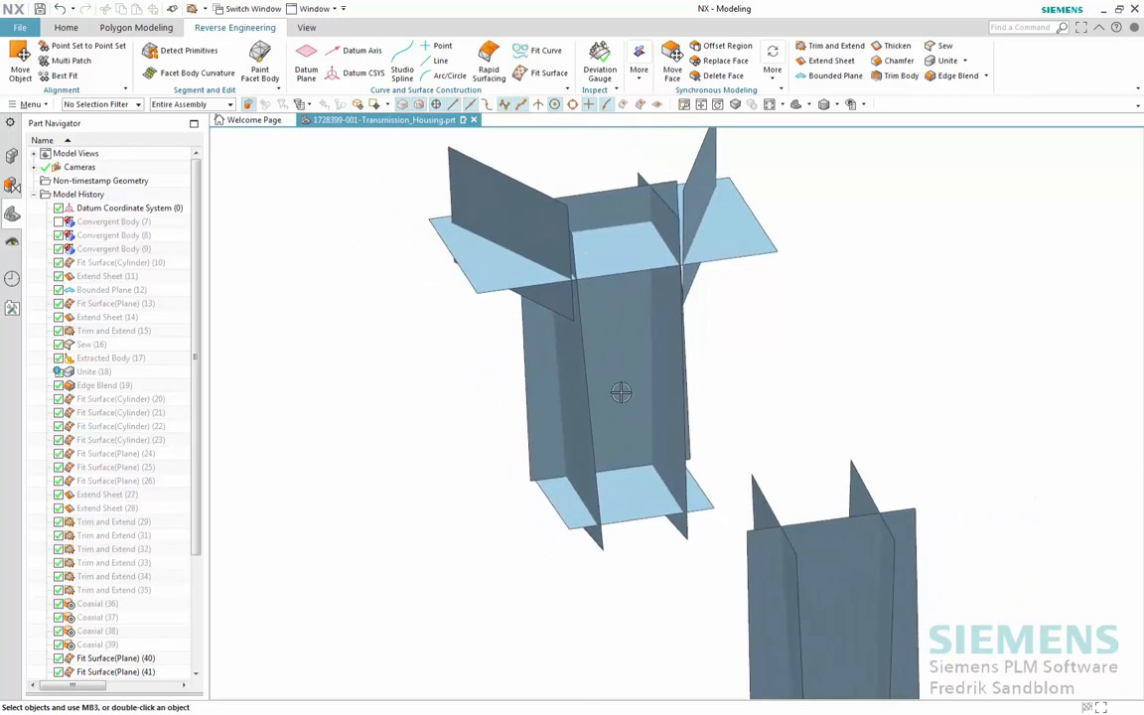
# - Make corners between the joined back wall and floor of the slot below the notch and its two side wall planes, keeping the inner portions
pyautogui.click(824, 48)
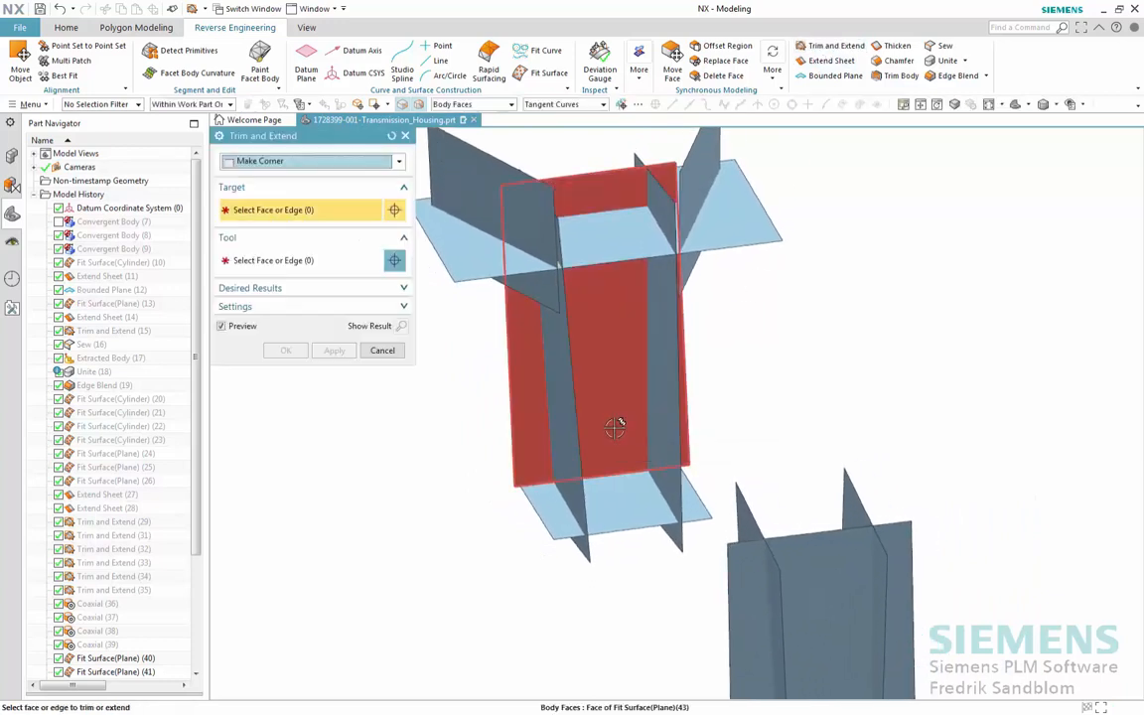
pyautogui.click(615, 427)
pyautogui.click(564, 432)
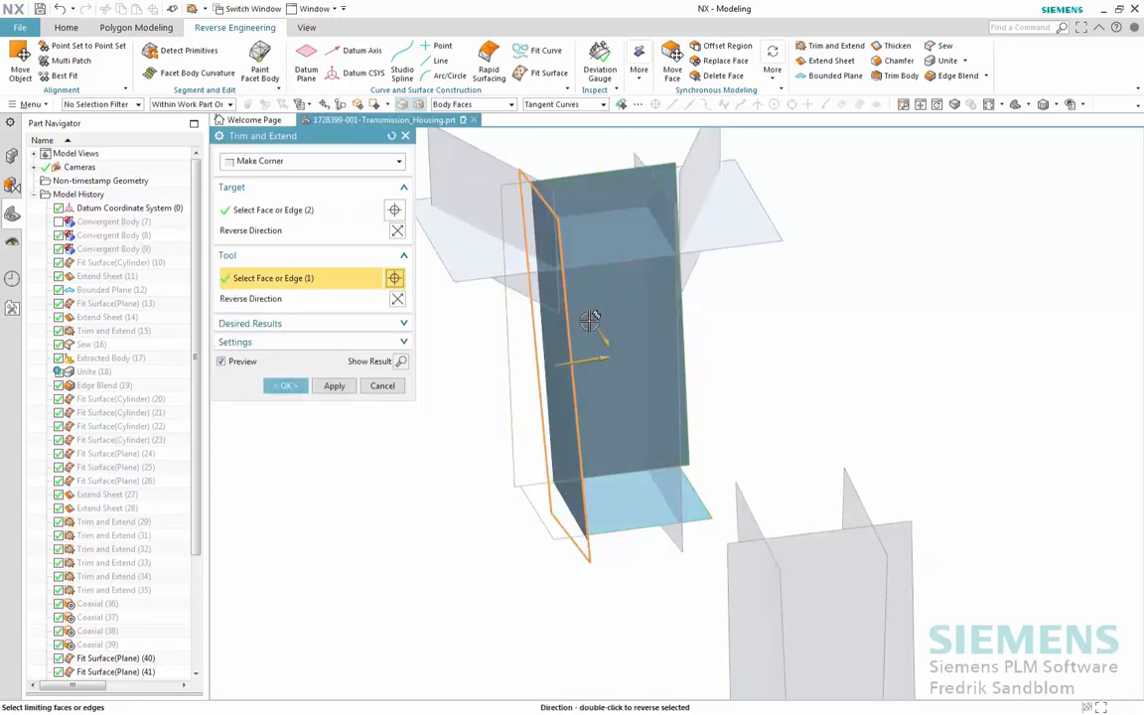
pyautogui.click(332, 386)
pyautogui.click(608, 419)
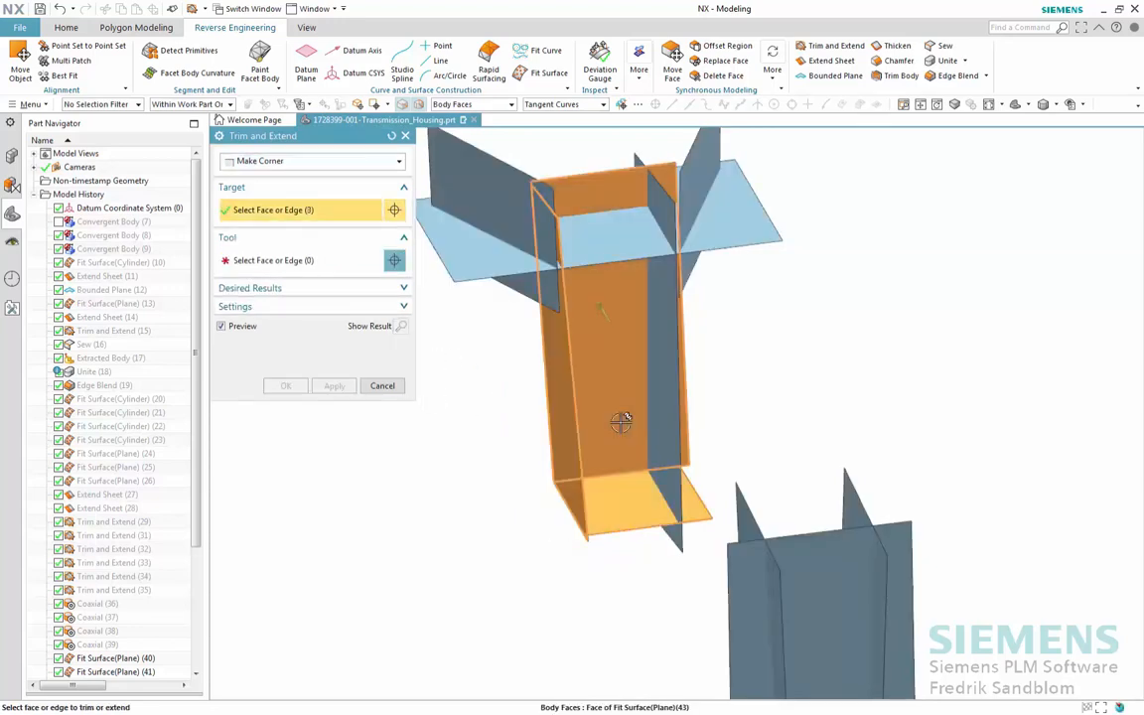
pyautogui.click(658, 401)
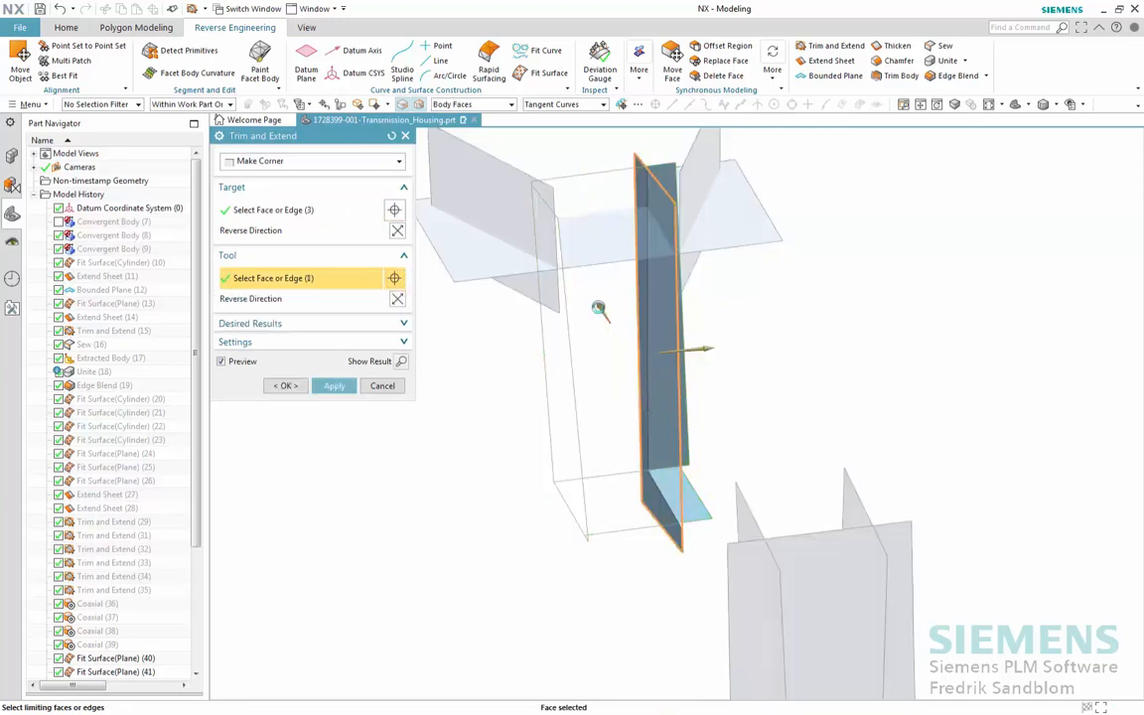
pyautogui.doubleClick(684, 349)
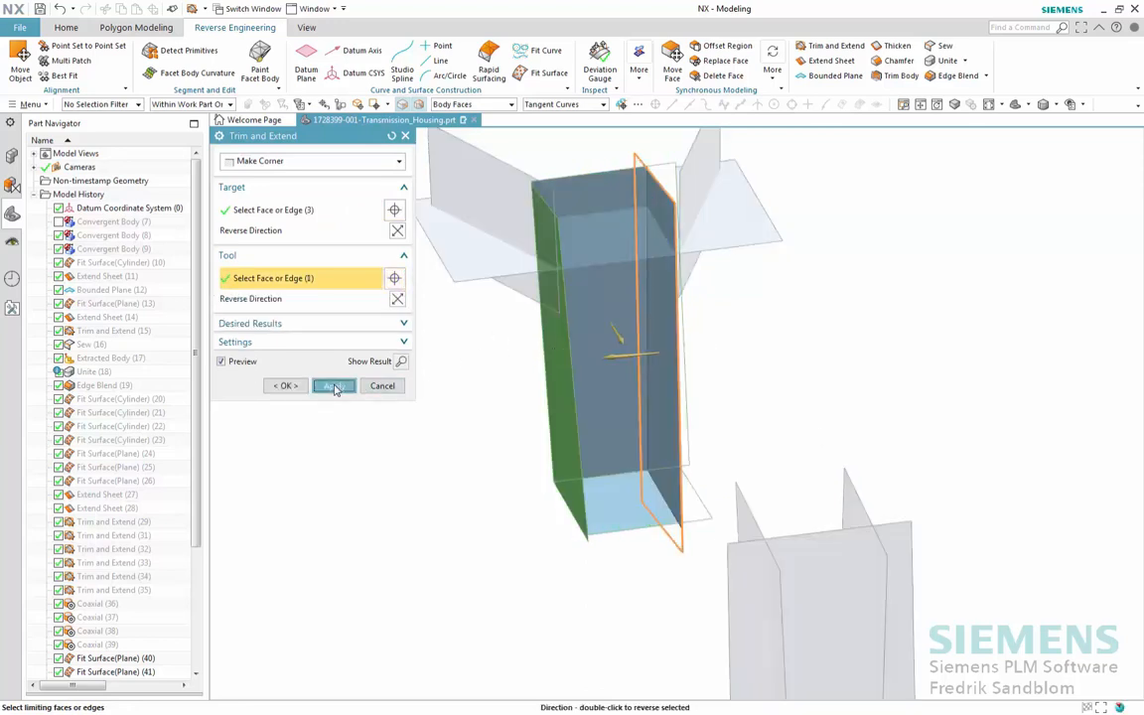
pyautogui.click(336, 390)
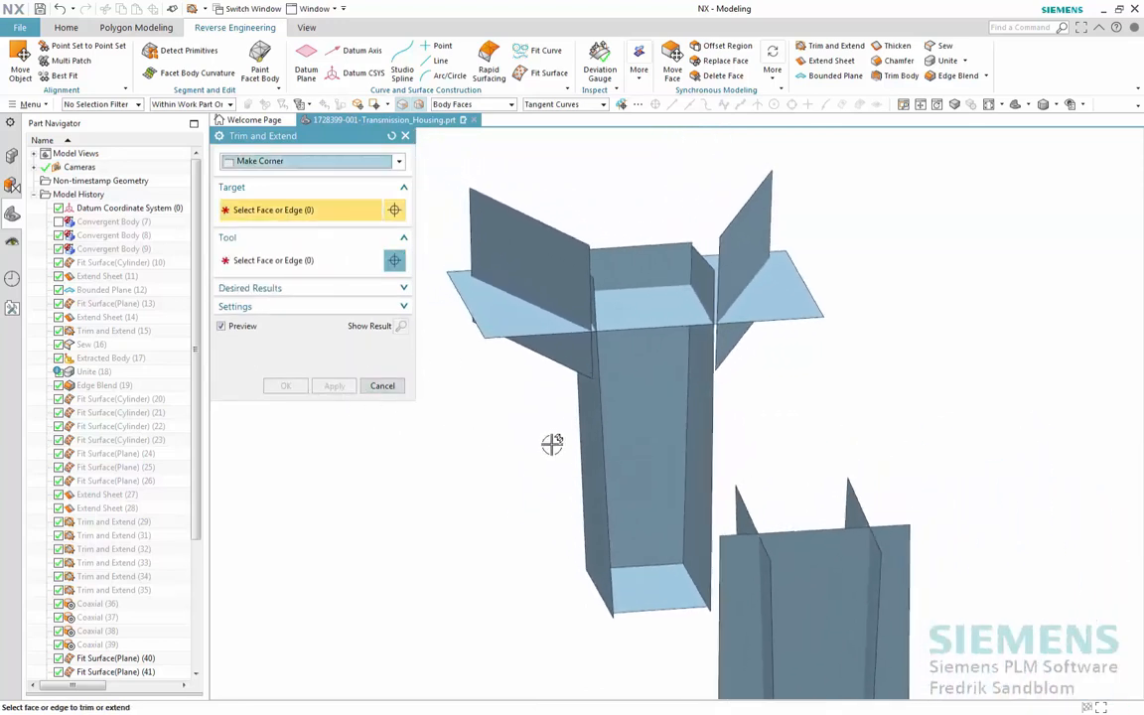
# - Make corners between the notch's floor plane and its two side wall planes, keeping the walls above the floor
pyautogui.click(659, 376)
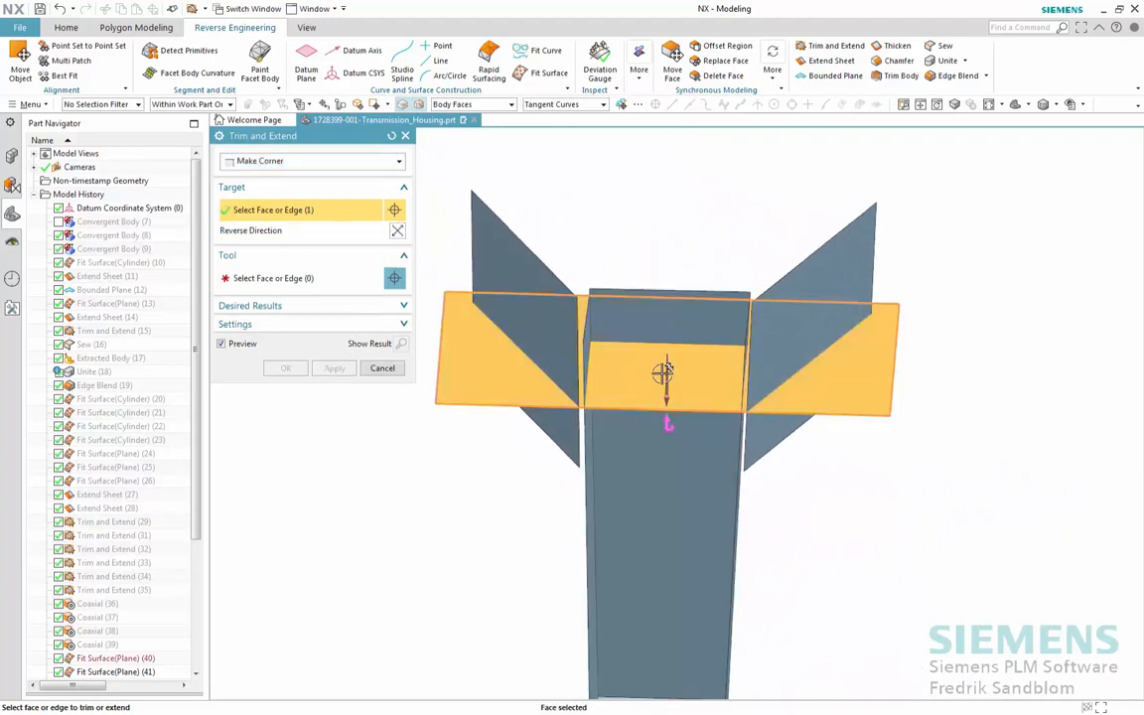
pyautogui.click(505, 344)
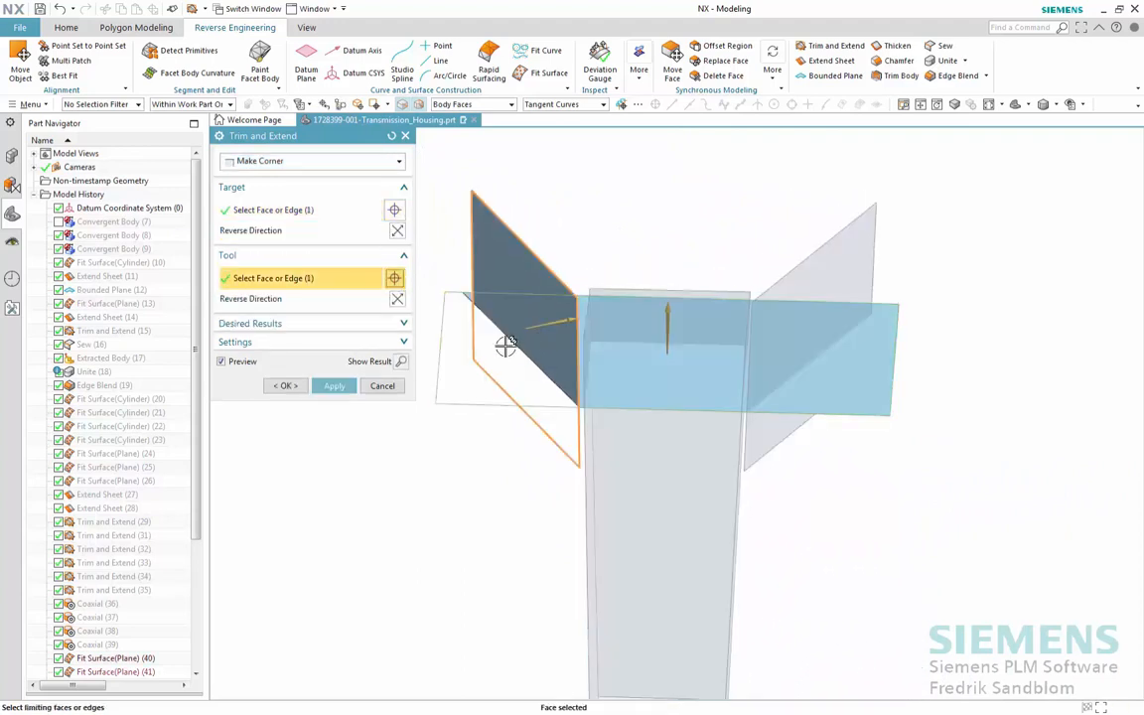
pyautogui.click(336, 387)
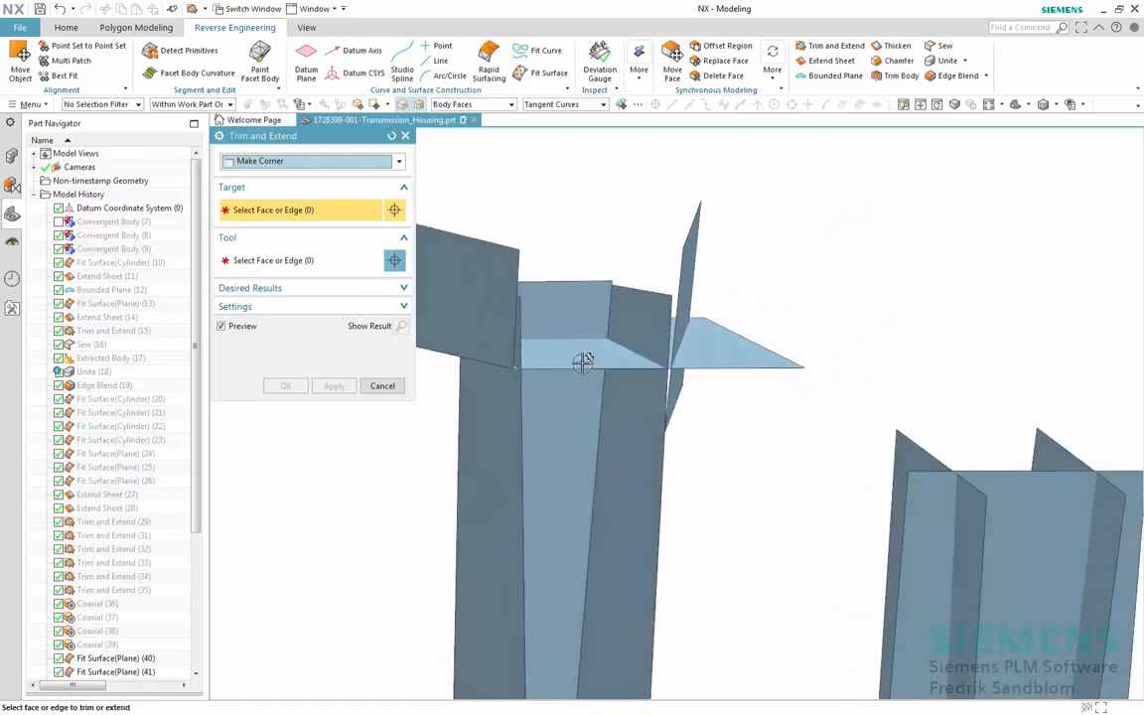
pyautogui.click(583, 360)
pyautogui.click(700, 312)
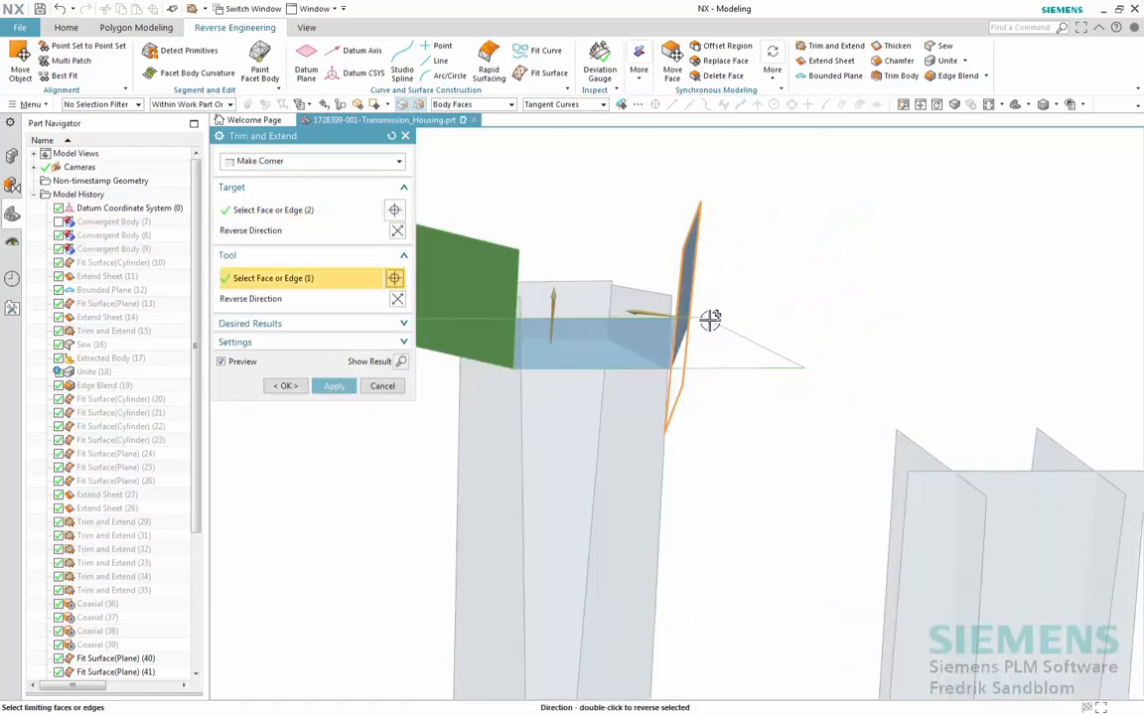
pyautogui.click(335, 386)
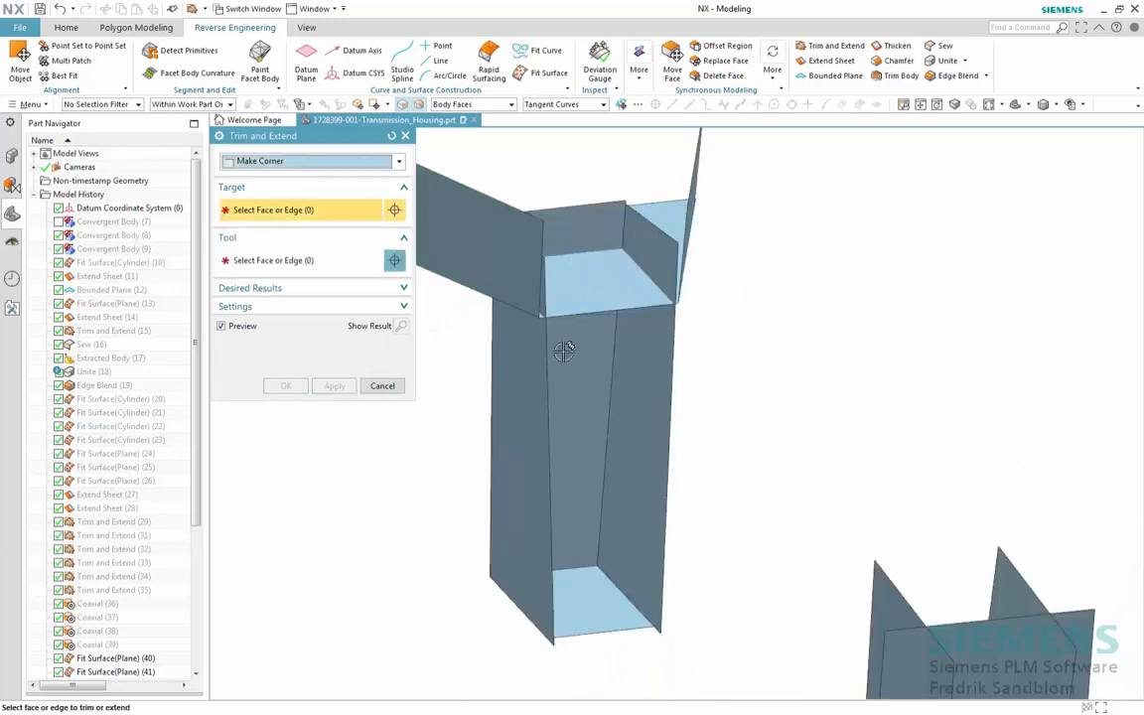
# - Make a corner between the slot sheet body and the notch sheet body so the slot opens into the notch floor
pyautogui.click(621, 331)
pyautogui.click(615, 318)
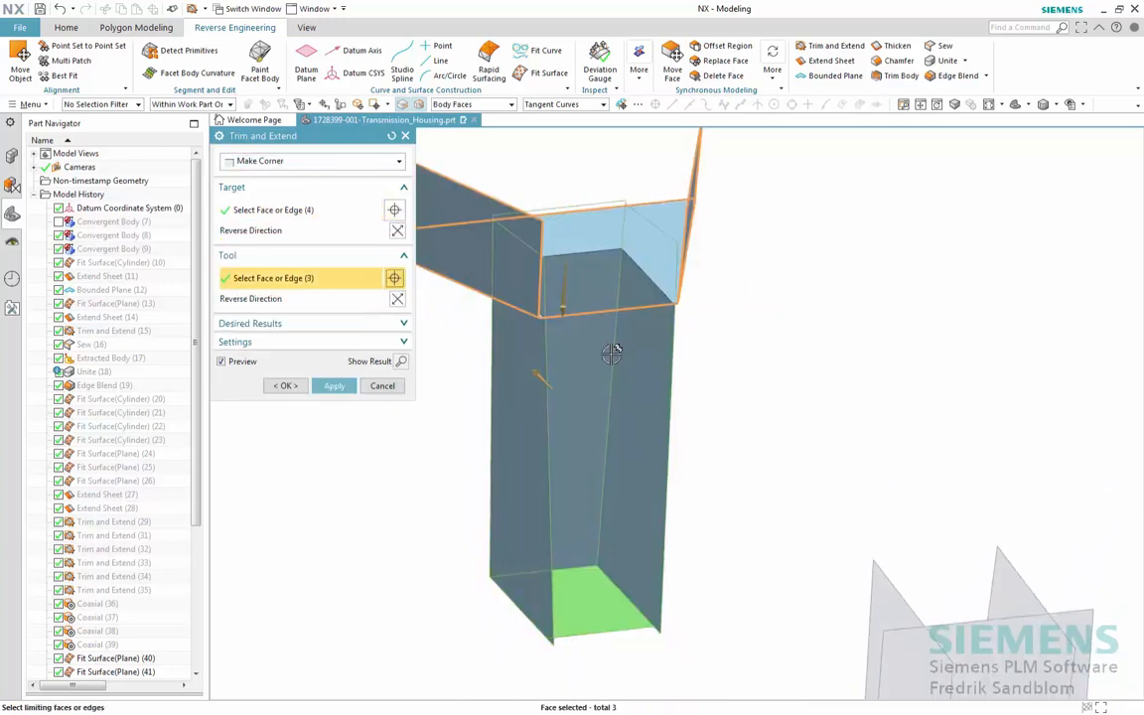
pyautogui.click(347, 393)
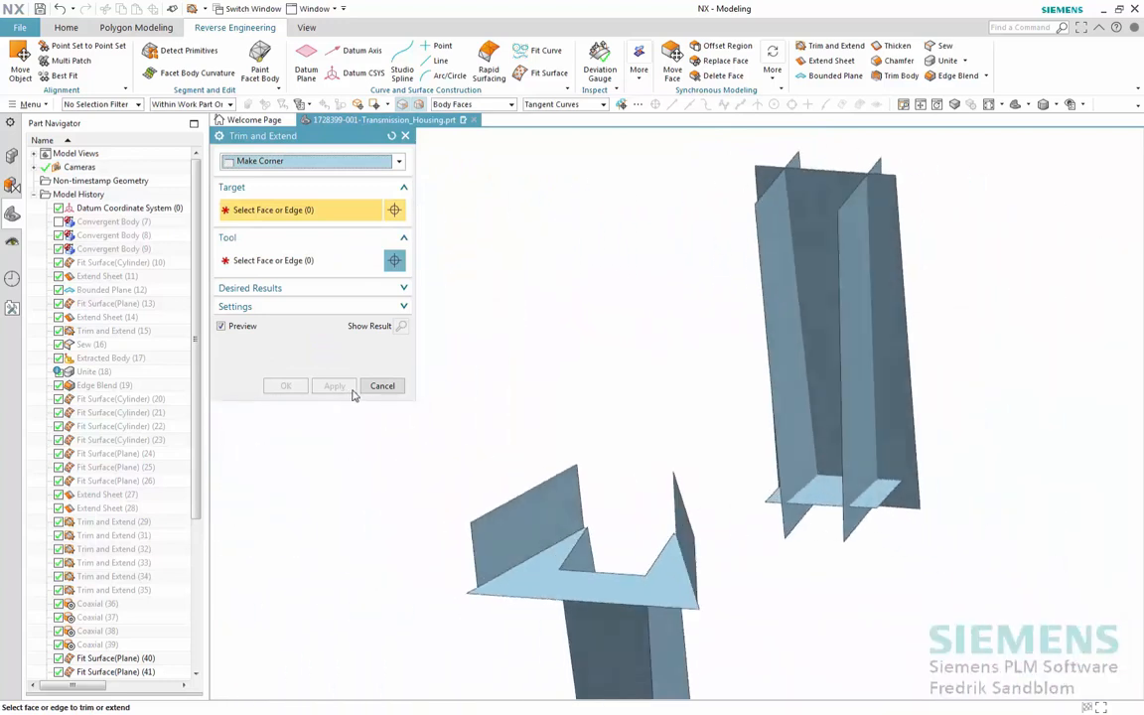
# - Make a corner between the back wall plane and the floor plane of the opposite slot
pyautogui.click(592, 367)
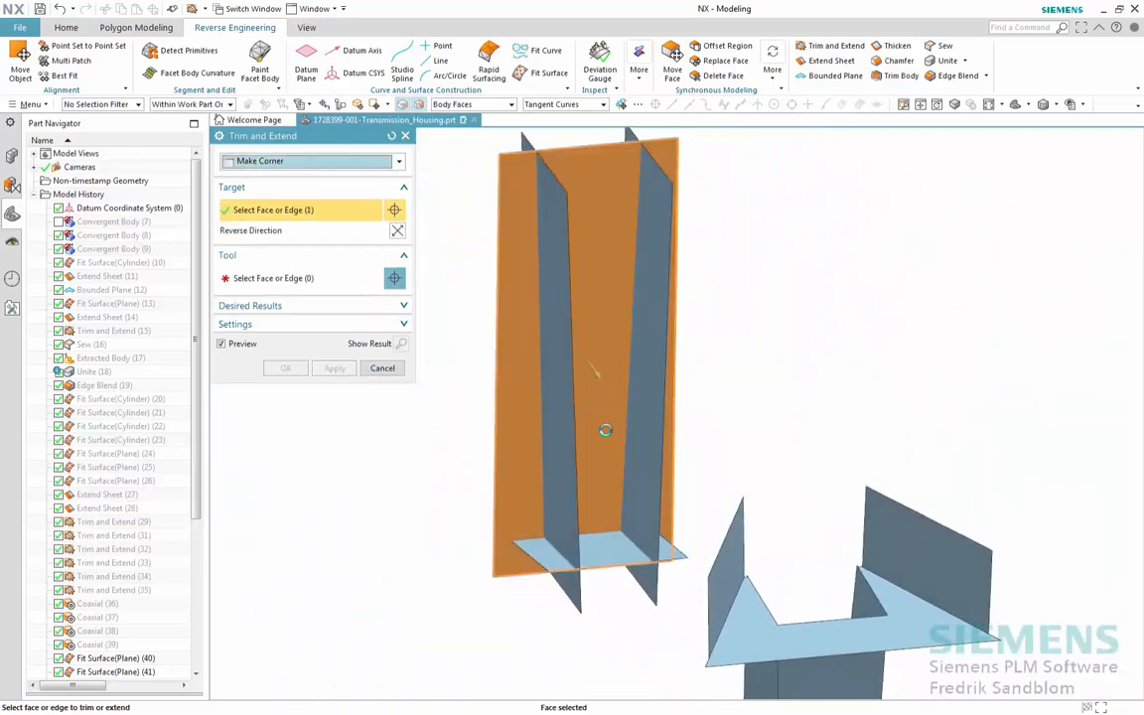
pyautogui.click(601, 547)
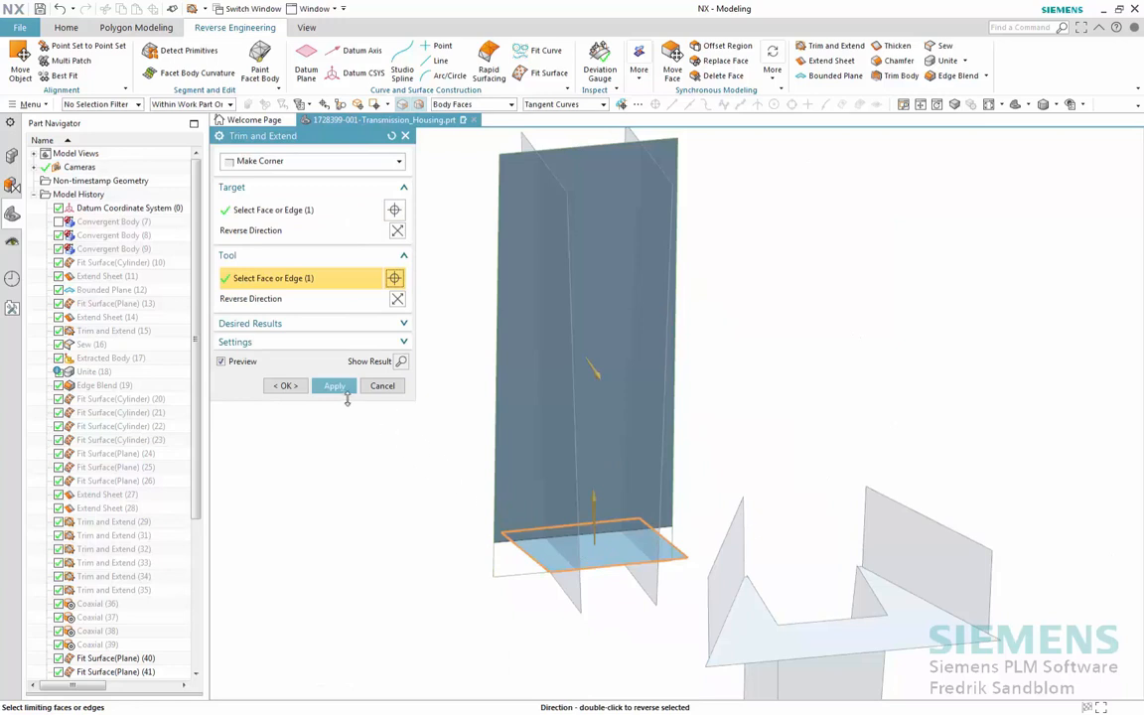
pyautogui.click(335, 385)
# - Make corners between the opposite slot's joined back wall and floor and its two side wall planes, keeping the inner portions
pyautogui.click(602, 354)
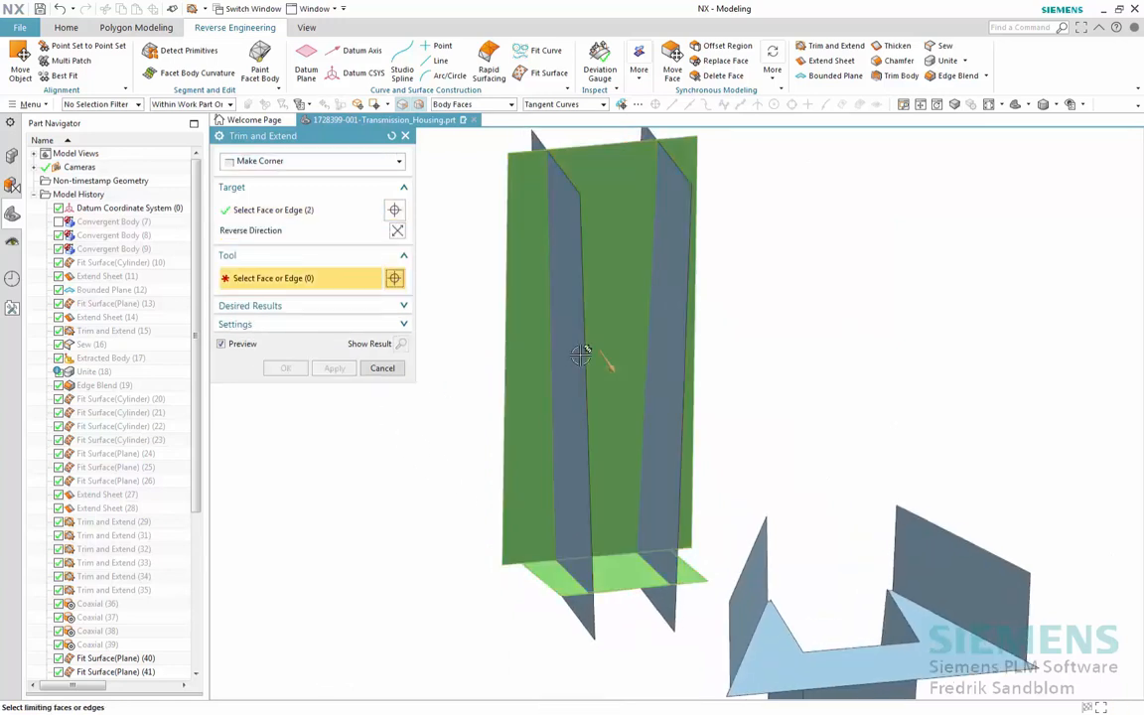
pyautogui.click(525, 360)
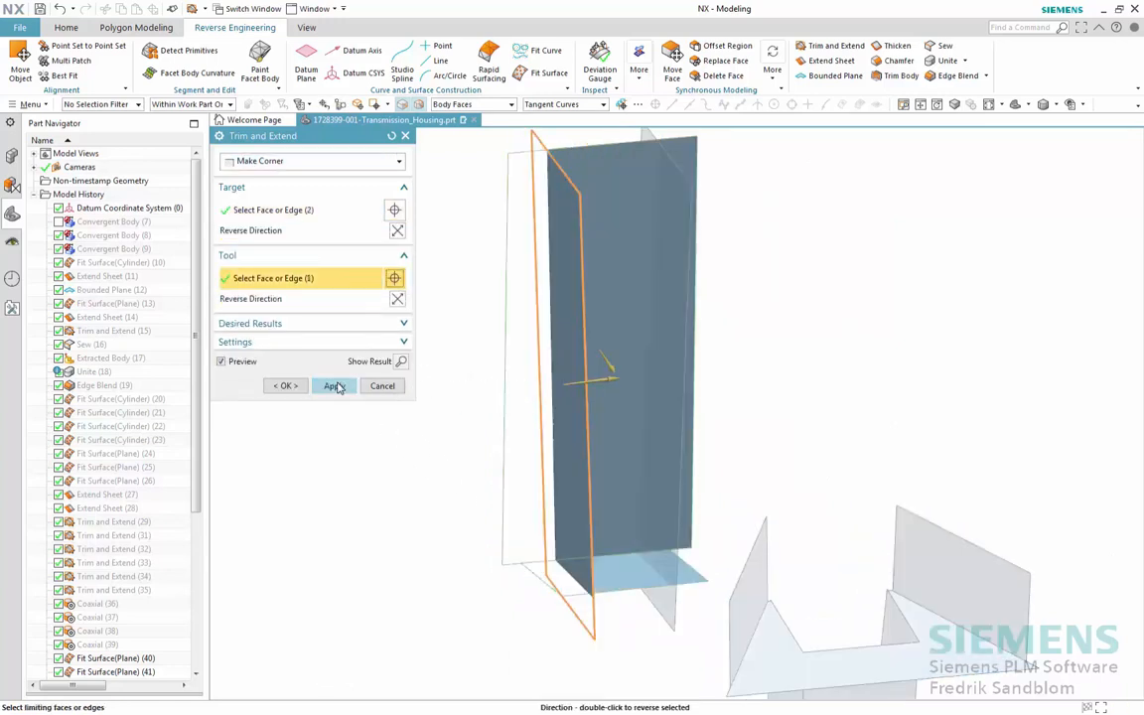
pyautogui.click(335, 385)
pyautogui.click(641, 357)
pyautogui.click(683, 352)
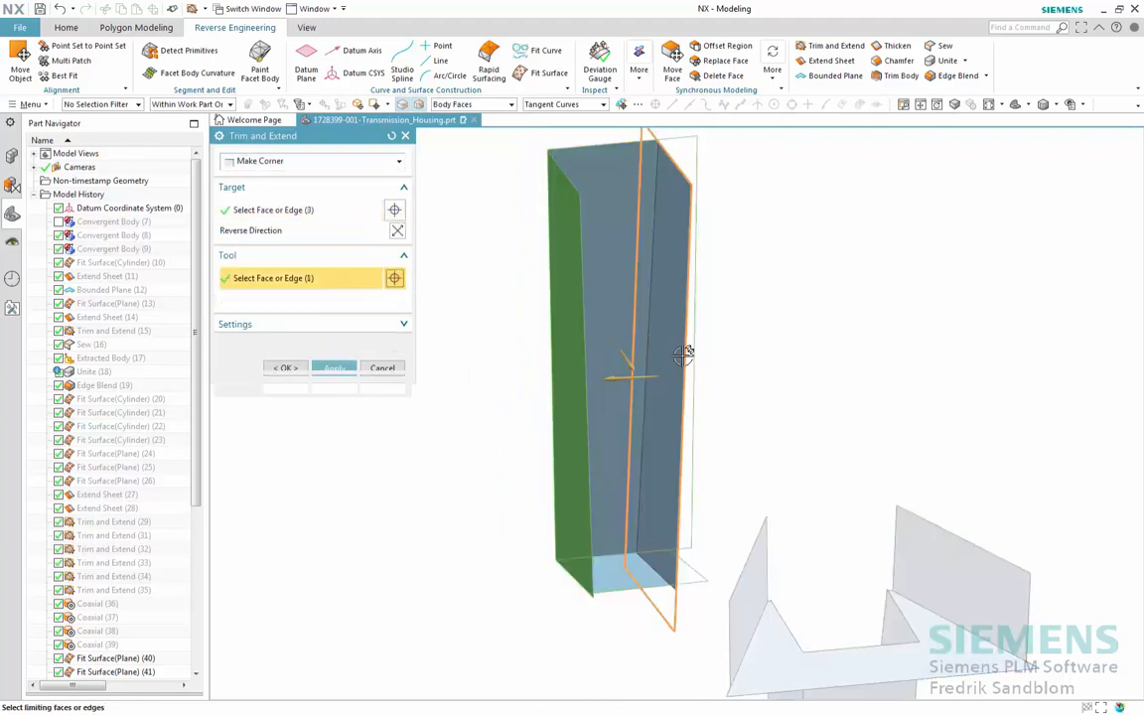
pyautogui.moveTo(639, 373); pyautogui.dragTo(662, 373, button='middle')
pyautogui.middleClick(662, 372)
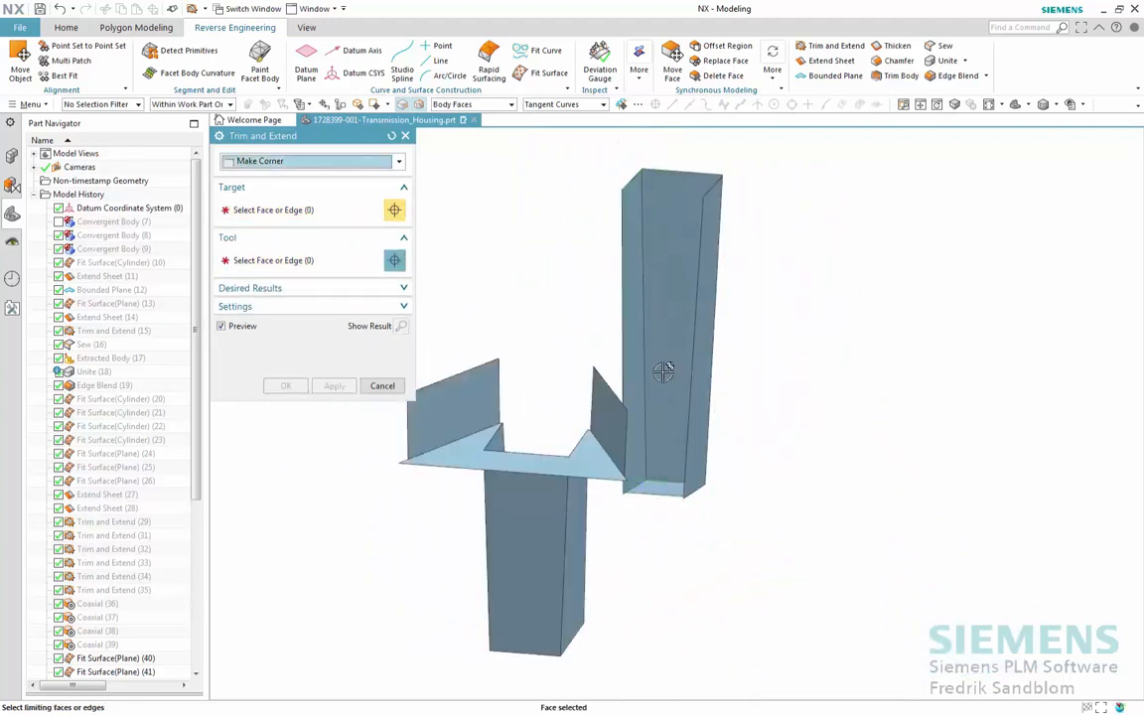
# - Close Trim and Extend and show the hidden stepped bore sheet body again
pyautogui.click(382, 386)
pyautogui.rightClick(99, 510)
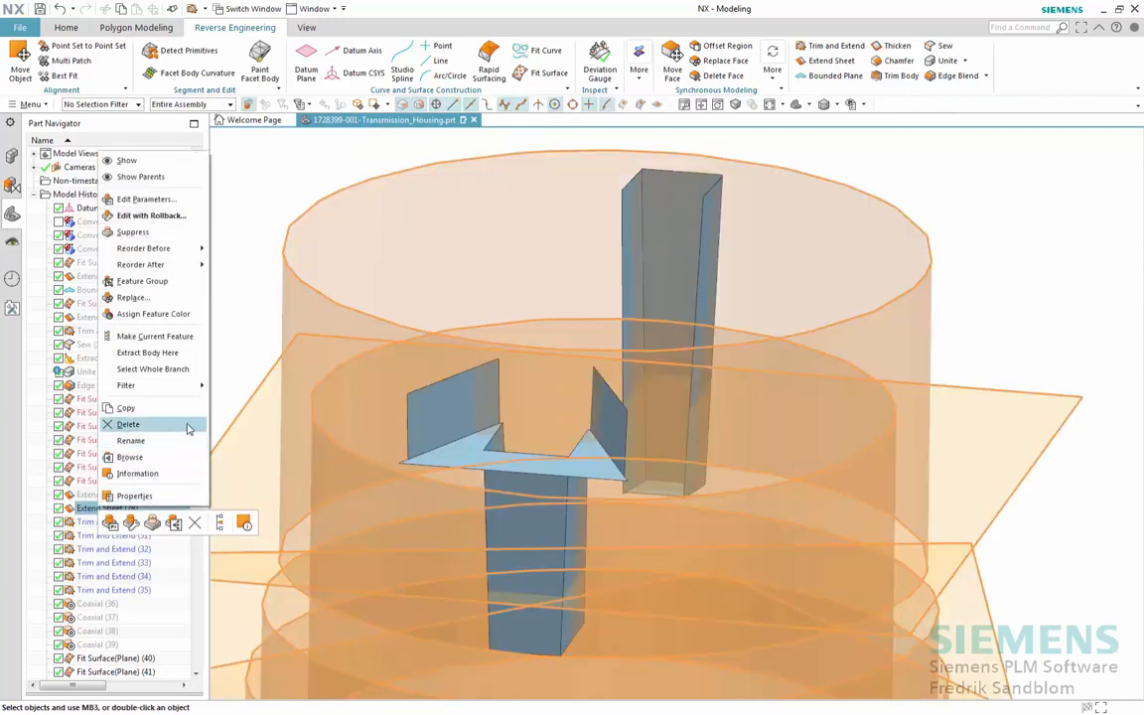
pyautogui.click(155, 168)
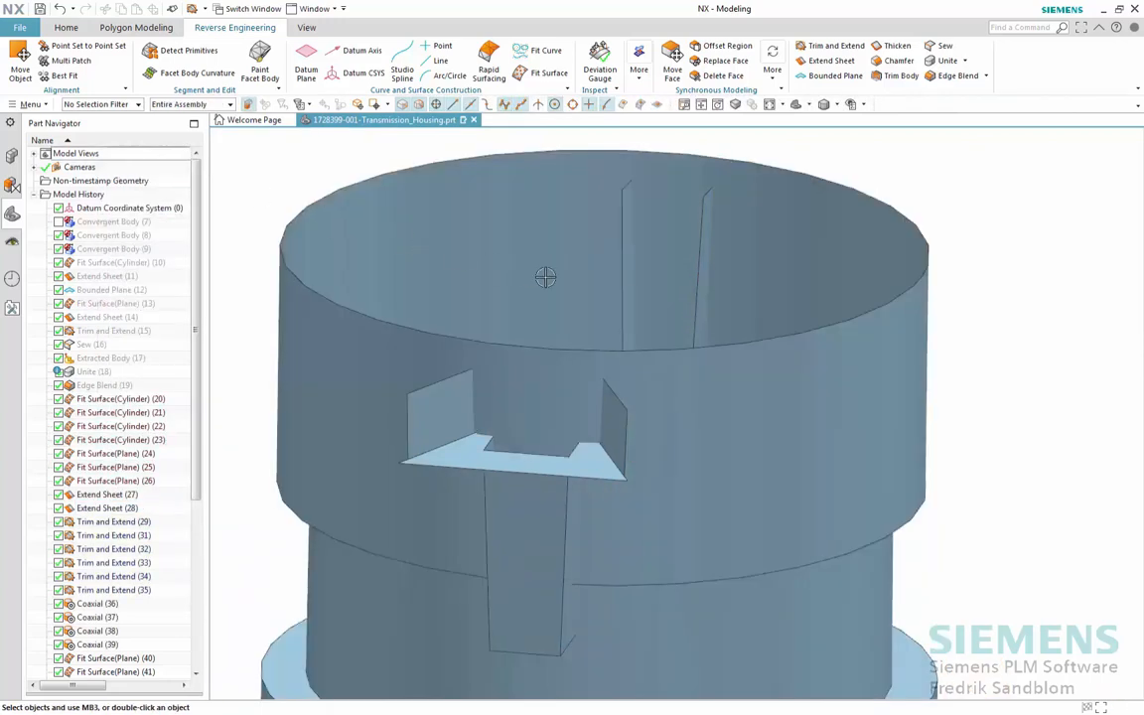
# - Make a corner between the stepped bore sheet body and the joined notch and slot sheet body, opening the notch through the bore wall
pyautogui.scroll(-5, 747, 317)
pyautogui.moveTo(800, 343); pyautogui.dragTo(830, 139, button='middle')
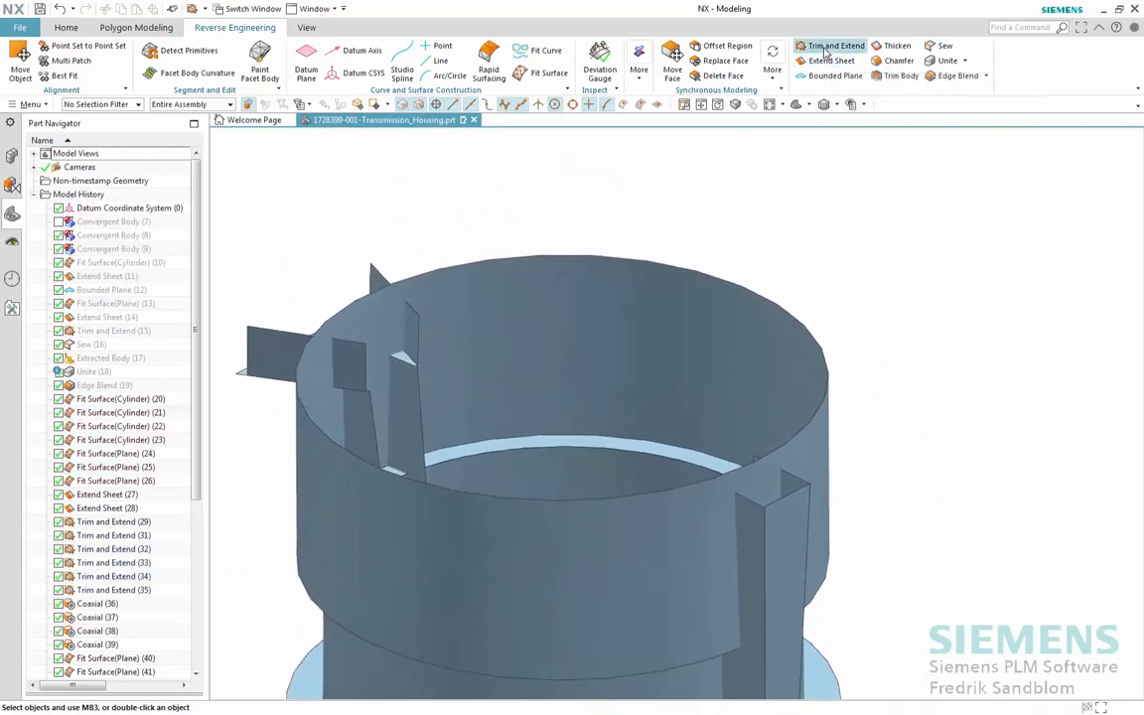
pyautogui.click(707, 329)
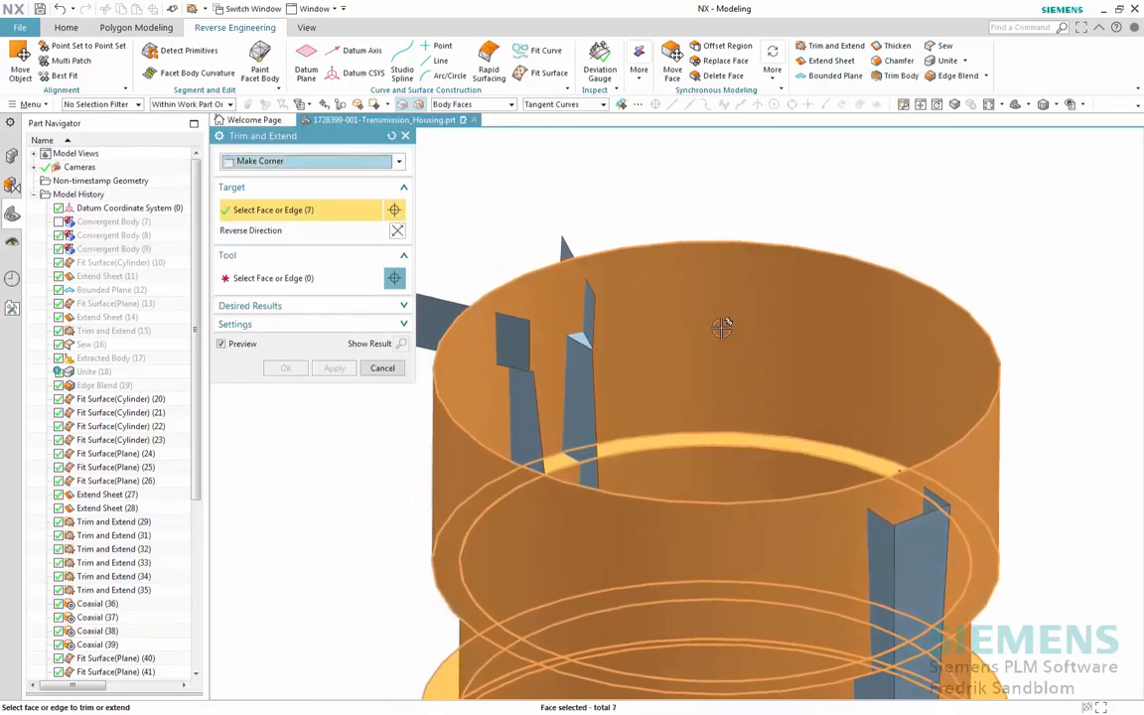
pyautogui.middleClick(707, 330)
pyautogui.click(613, 340)
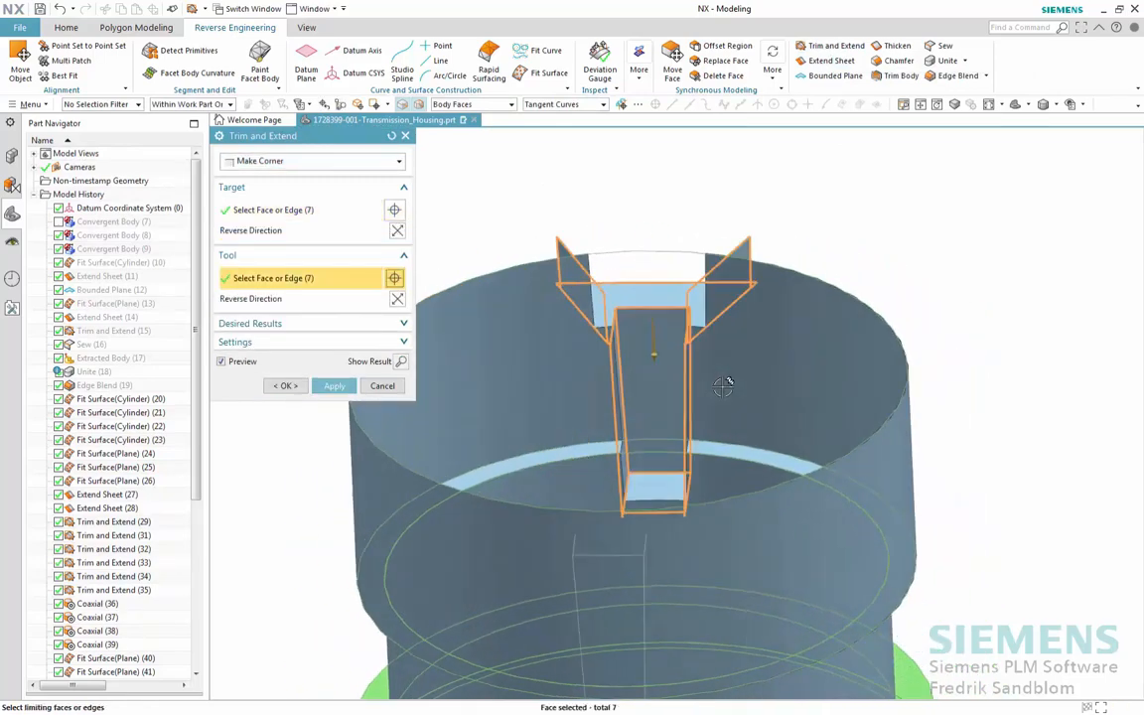
pyautogui.click(338, 385)
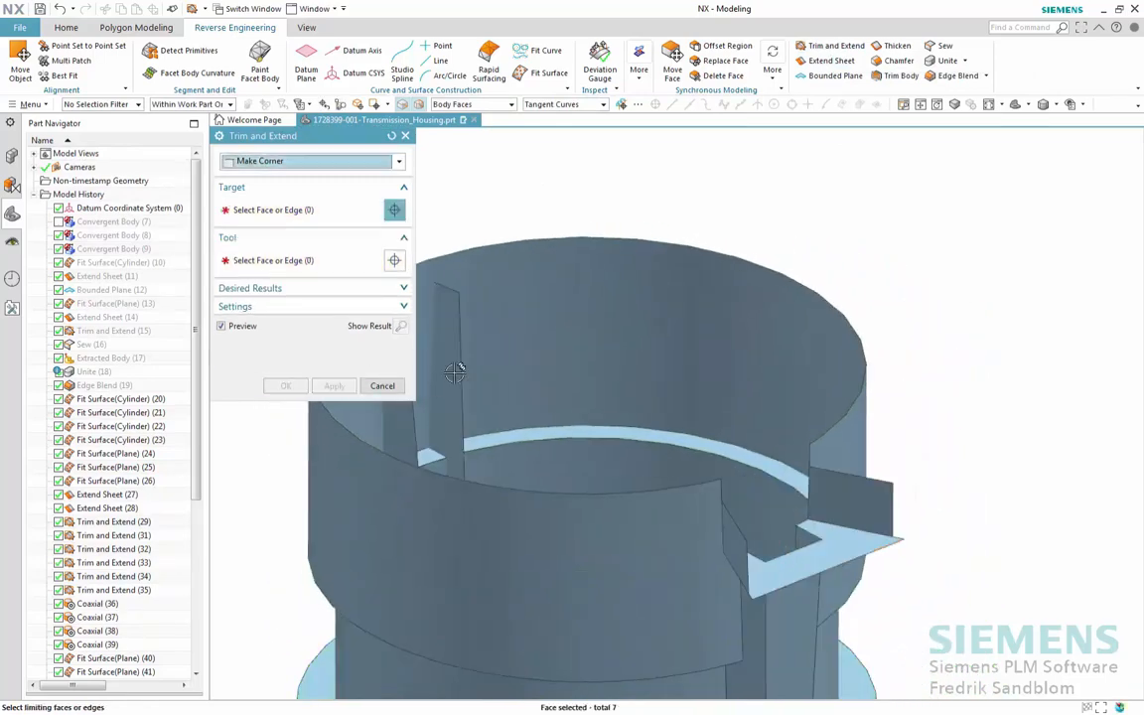
# - Make a corner between the bore sheet body and the opposite slot sheet body, reversing the tool direction to keep the slot pocket
pyautogui.click(552, 310)
pyautogui.click(535, 335)
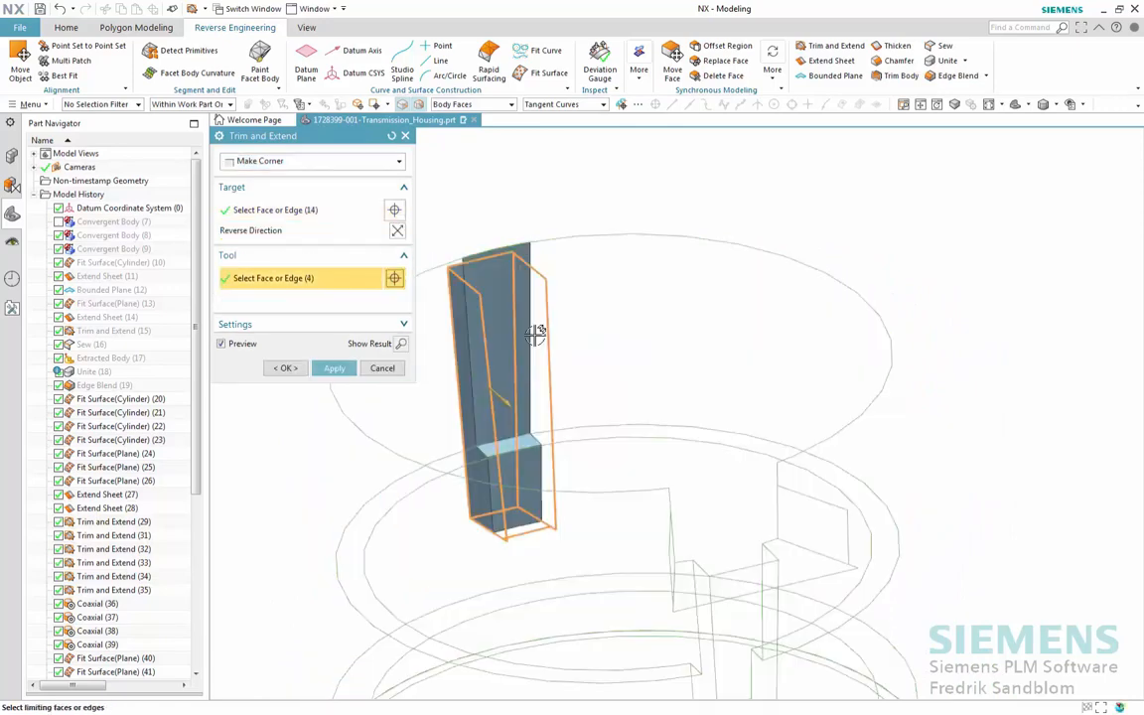
pyautogui.doubleClick(508, 403)
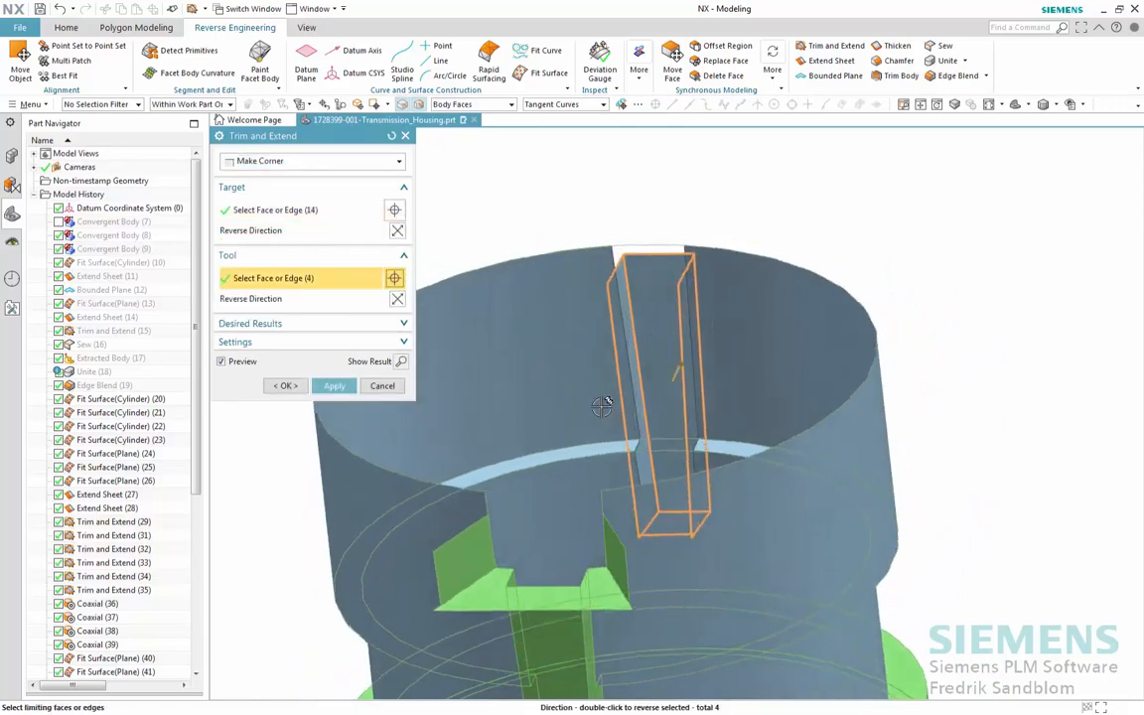
pyautogui.click(286, 385)
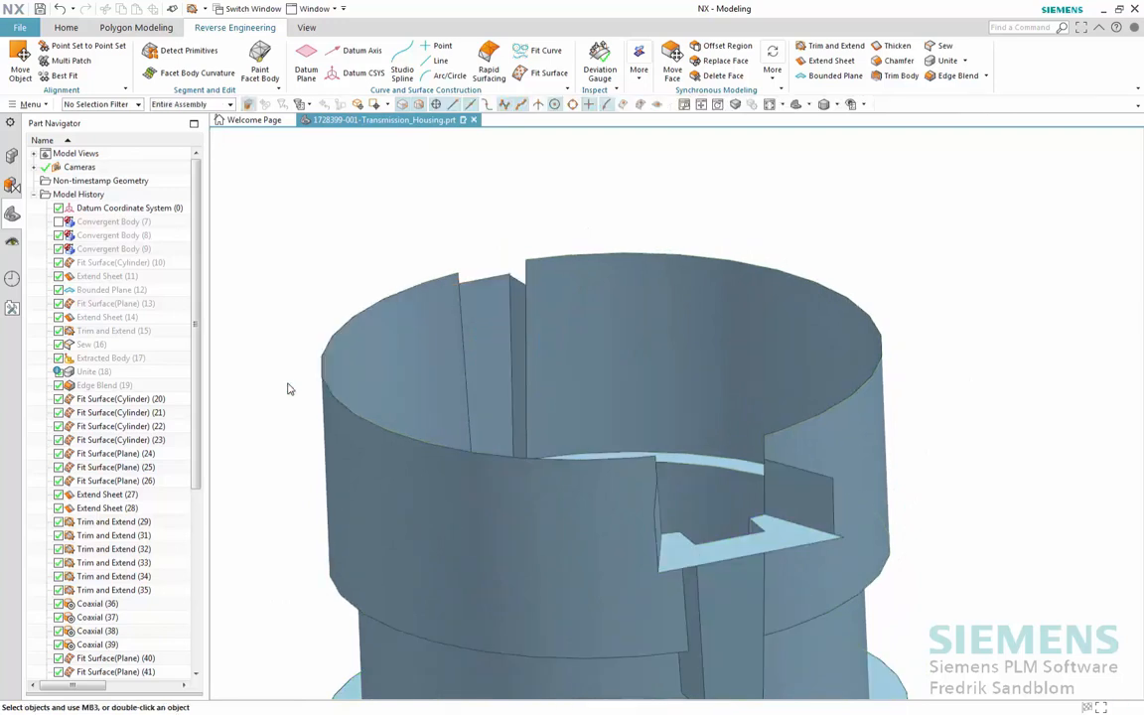
# - Start an Edge Blend with a 1.5 mm radius on the inner edges of the notch and its adjoining slot
pyautogui.scroll(-3, 288, 388)
pyautogui.moveTo(289, 388); pyautogui.dragTo(364, 150, button='middle')
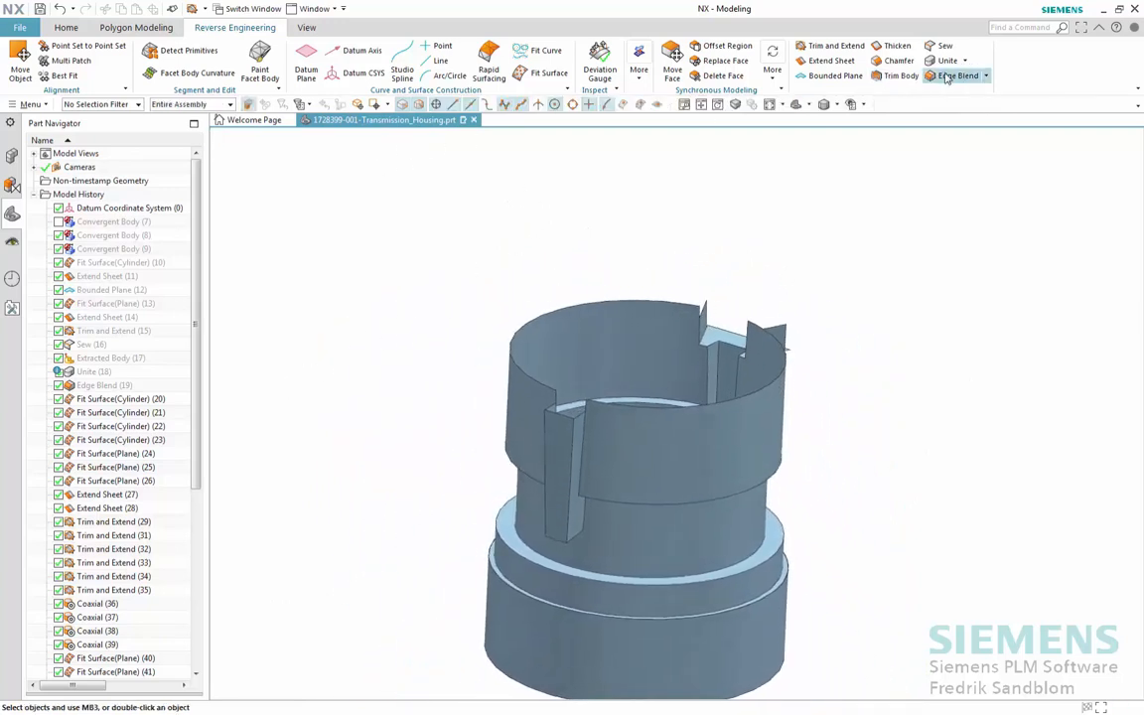
pyautogui.scroll(8, 899, 370)
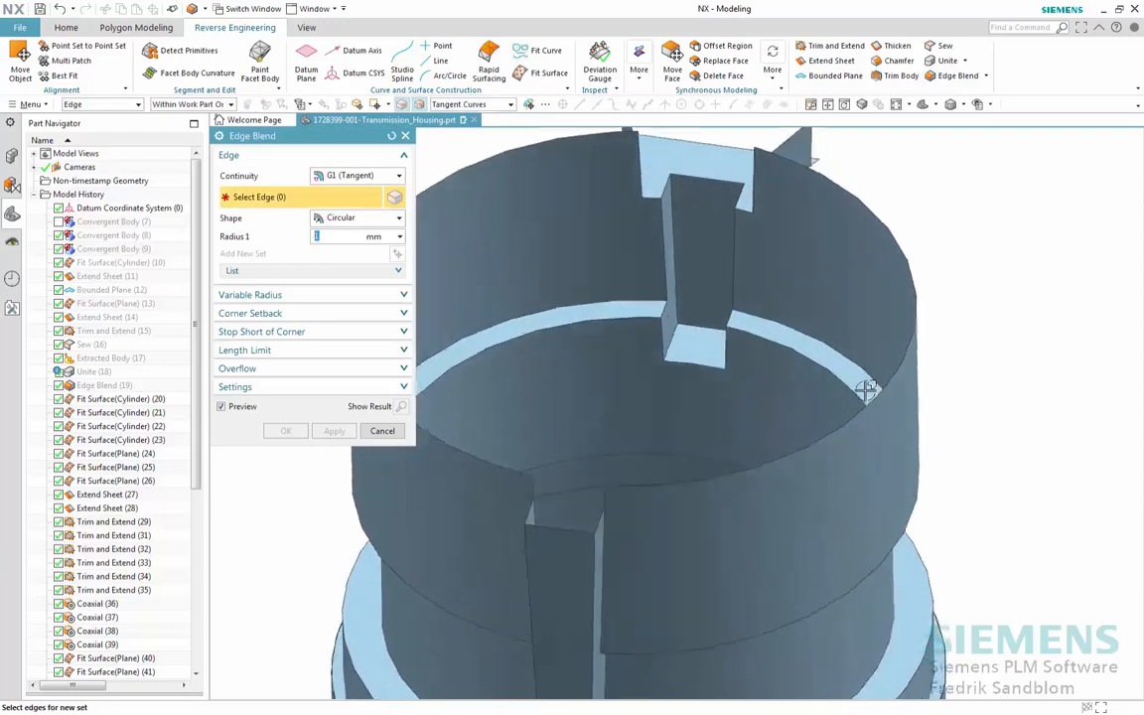
pyautogui.scroll(-3, 784, 401)
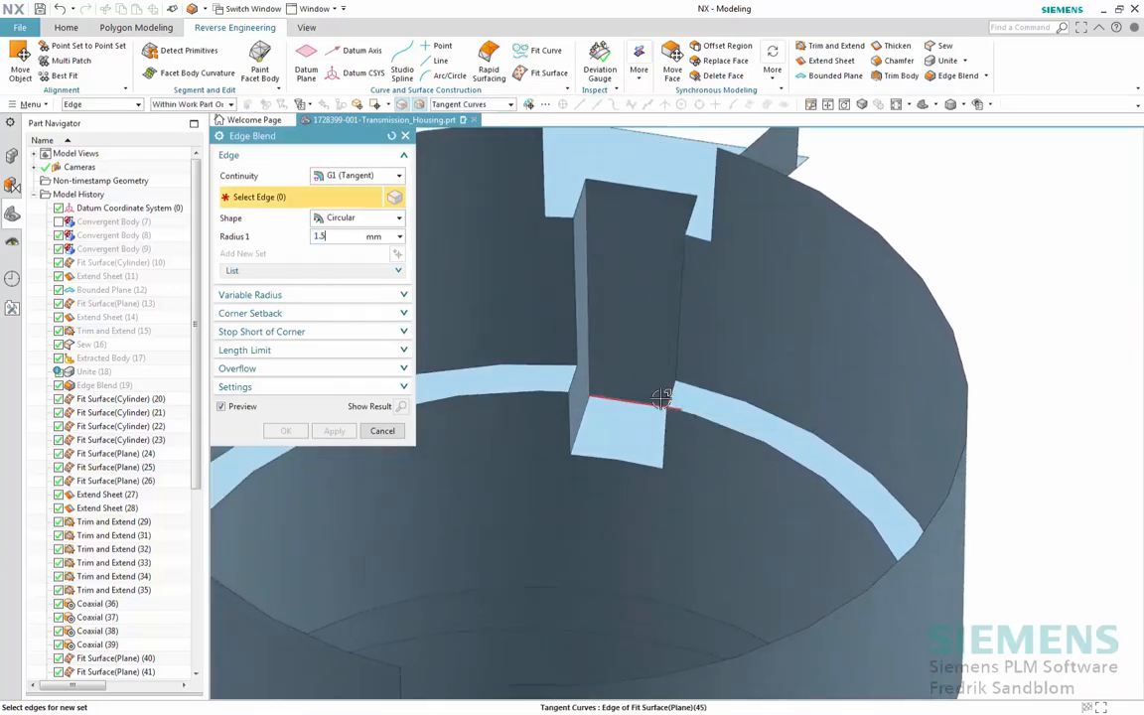
pyautogui.click(590, 305)
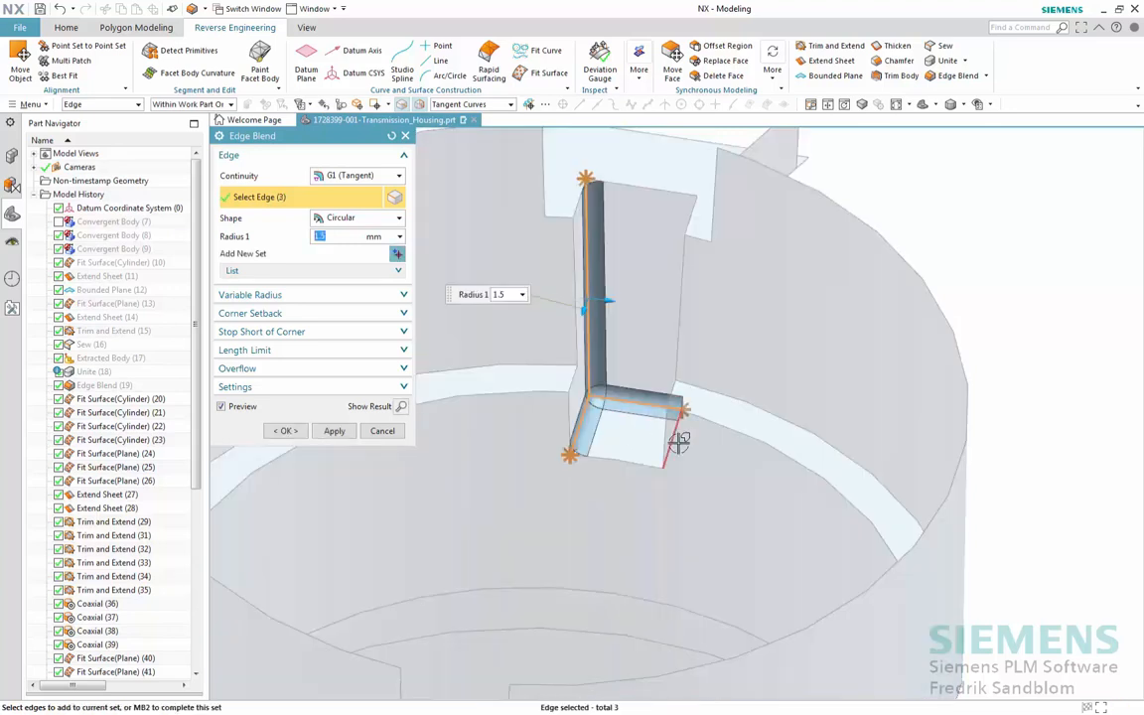
pyautogui.moveTo(727, 387); pyautogui.dragTo(607, 326, button='middle')
pyautogui.click(680, 261)
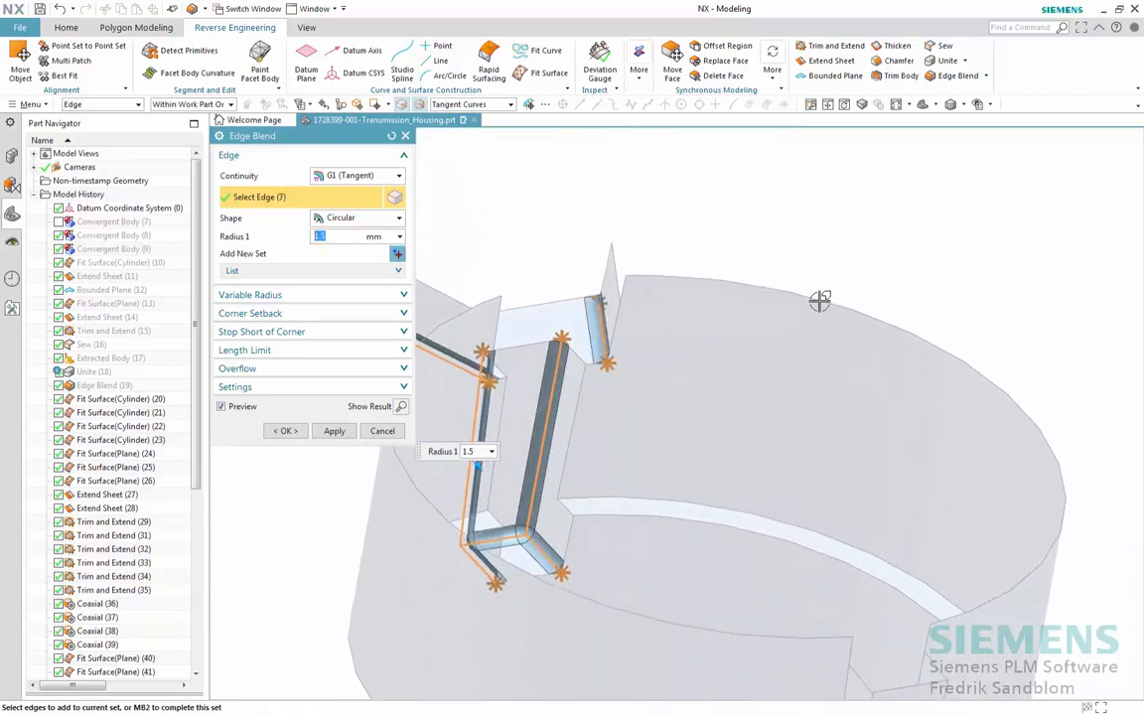
pyautogui.moveTo(818, 301); pyautogui.dragTo(677, 304, button='middle')
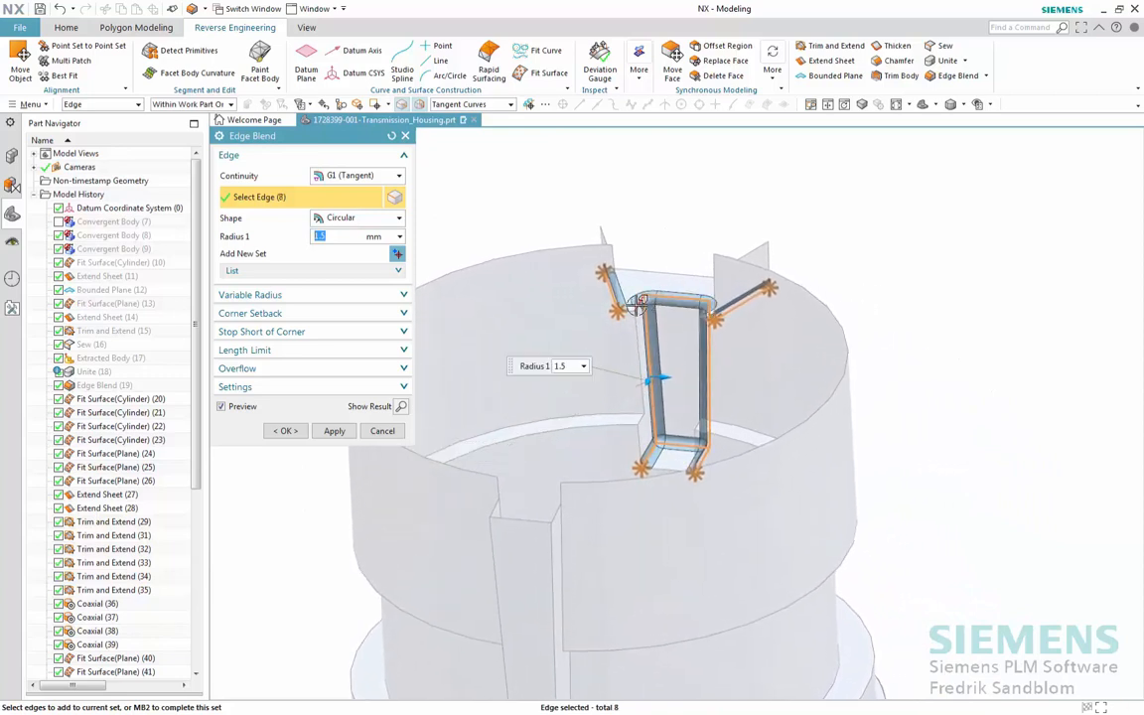
pyautogui.click(641, 301)
pyautogui.scroll(4, 645, 304)
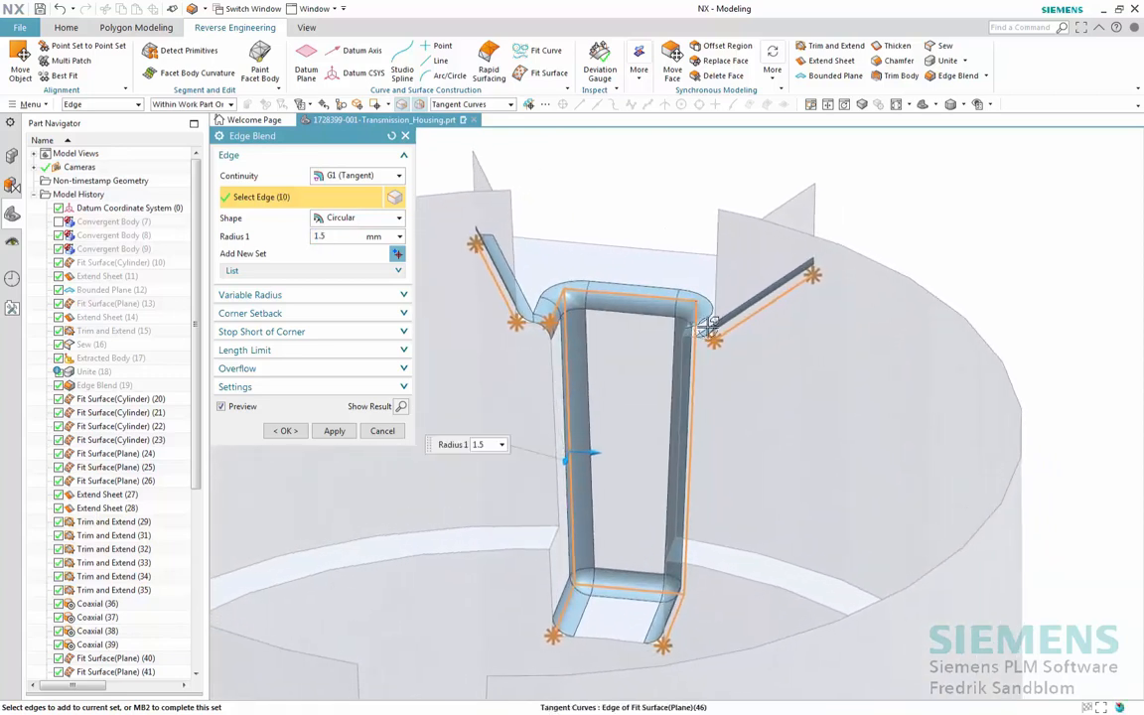
# - Add the opposite slot's inner edges to the 1.5 mm blend set and apply it
pyautogui.scroll(-5, 760, 379)
pyautogui.moveTo(761, 378); pyautogui.dragTo(801, 498, button='middle')
pyautogui.click(703, 499)
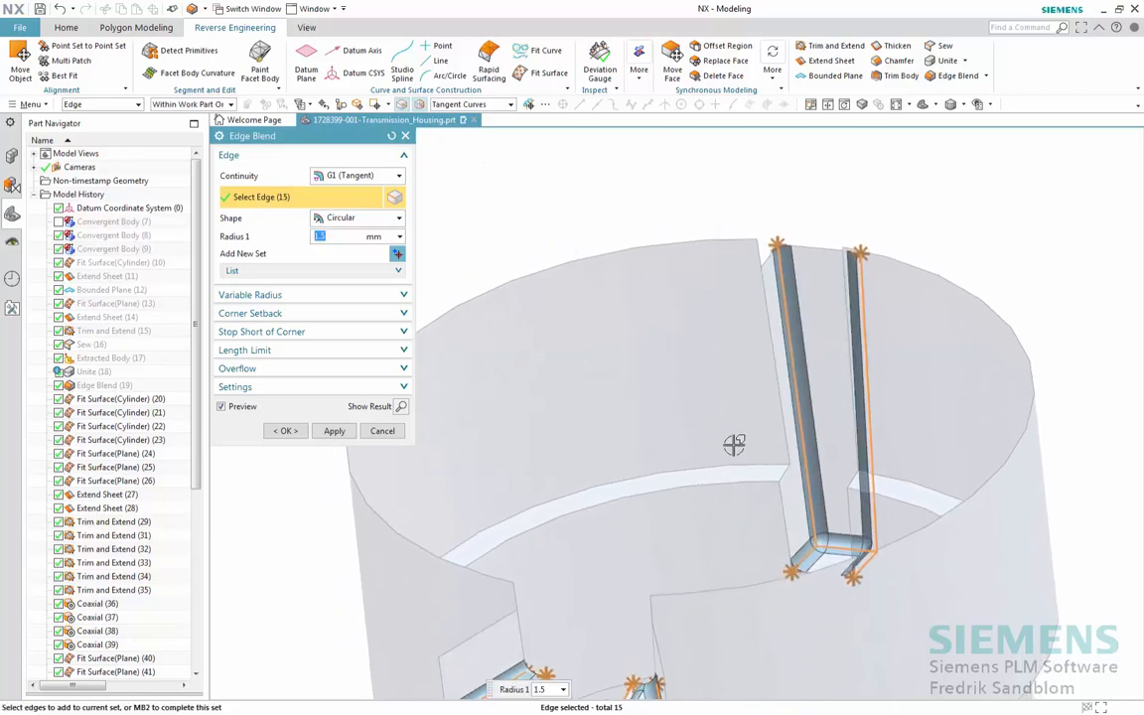
pyautogui.click(348, 432)
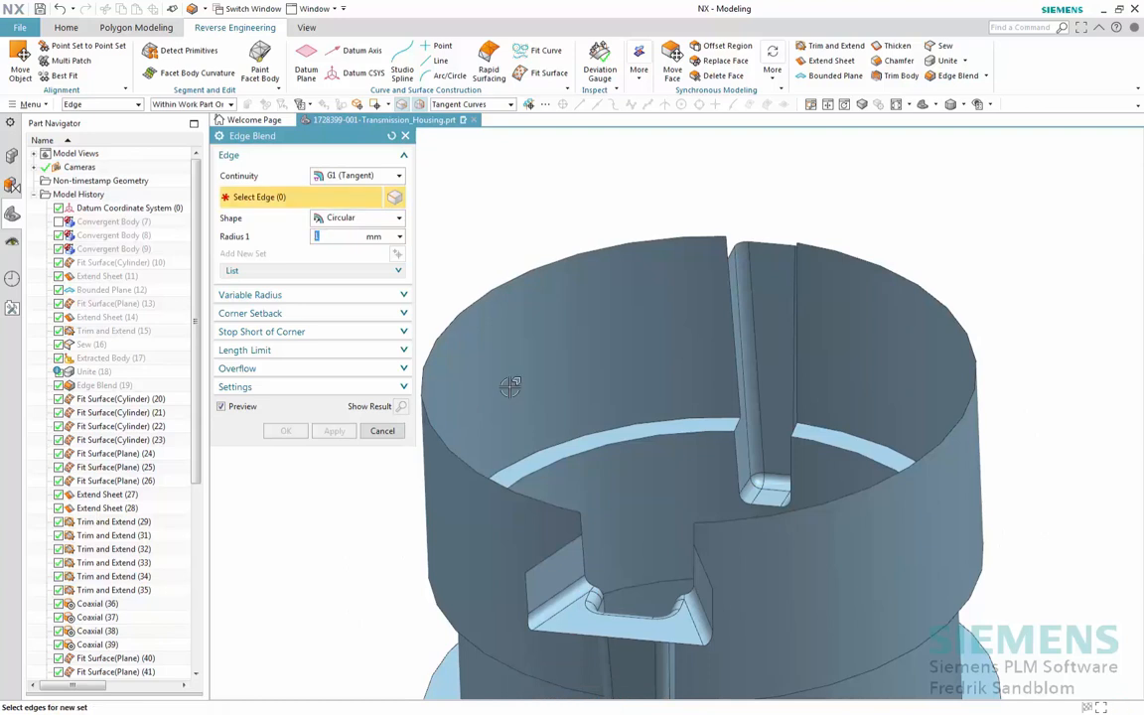
# - Blend the bore's shoulder edges, including both arcs beside the slots, with a 1 mm radius
pyautogui.click(741, 433)
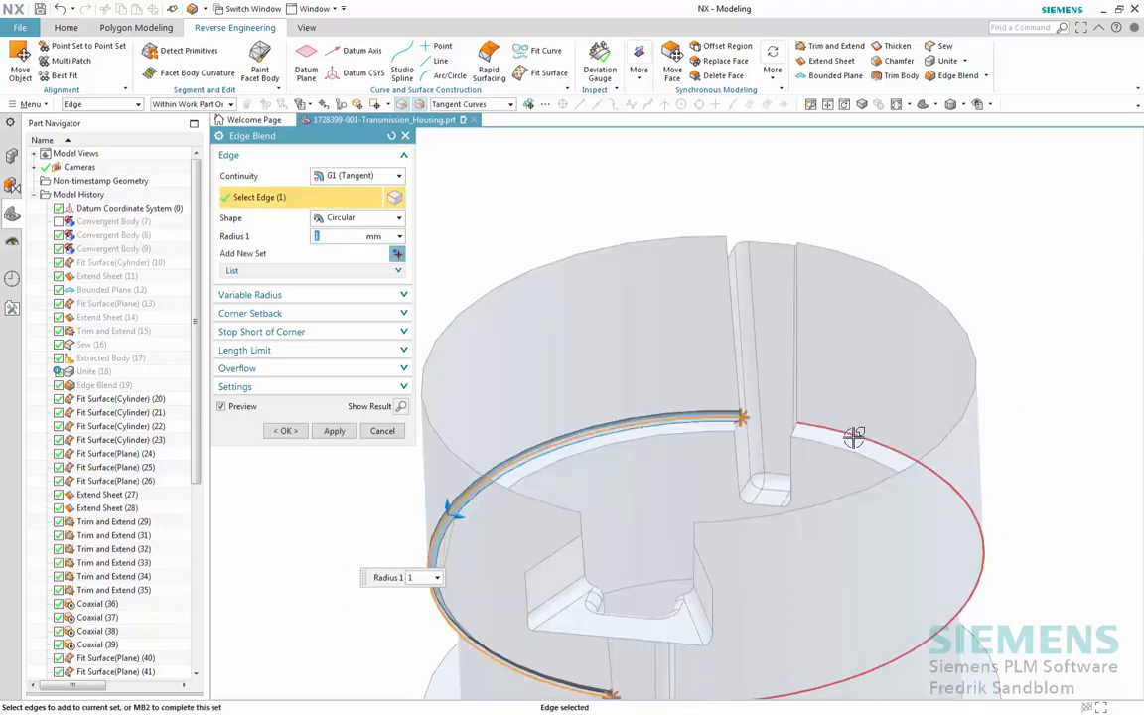
pyautogui.click(854, 436)
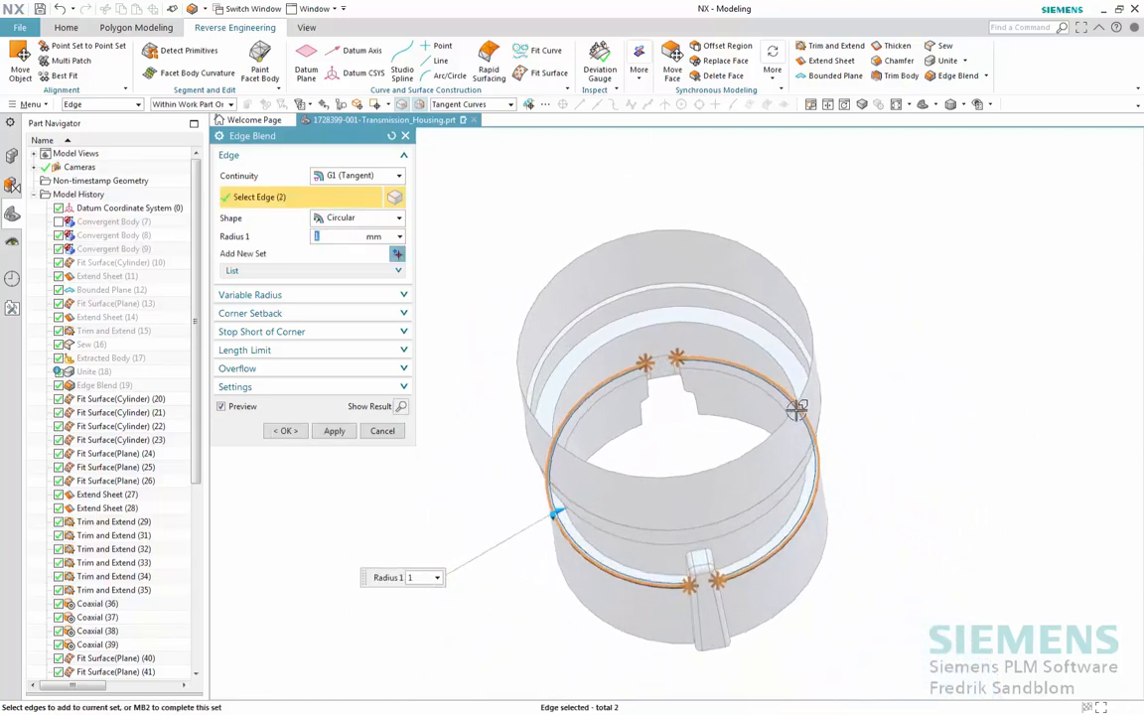
pyautogui.scroll(2, 765, 387)
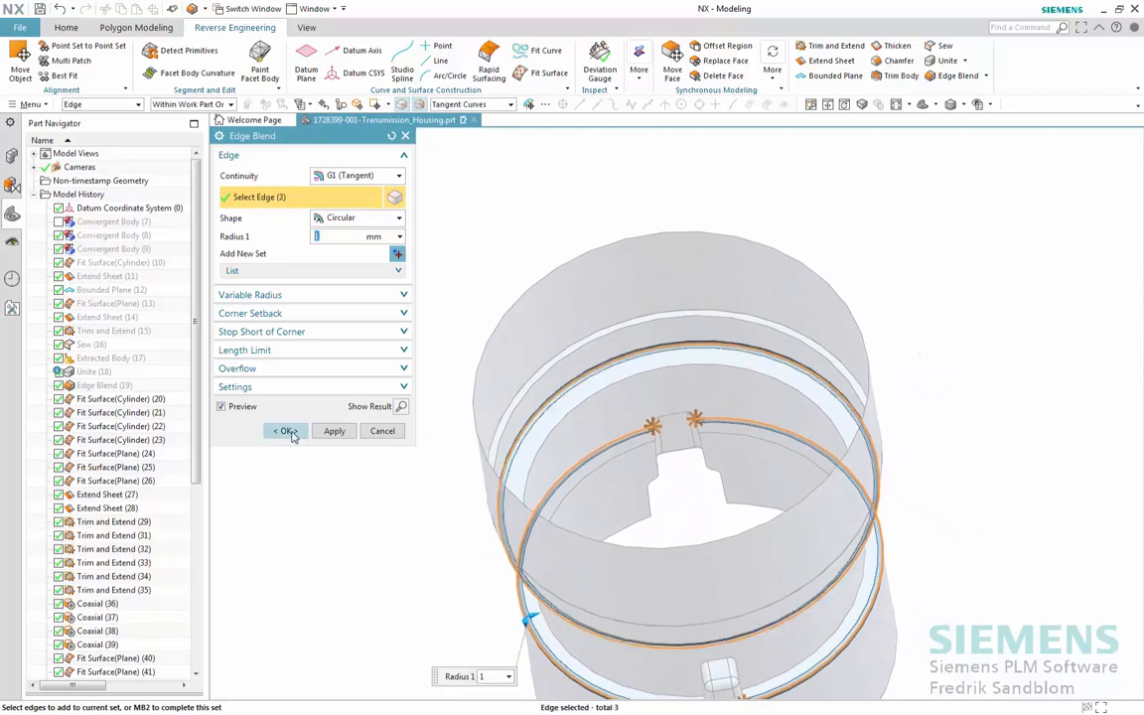
pyautogui.click(288, 431)
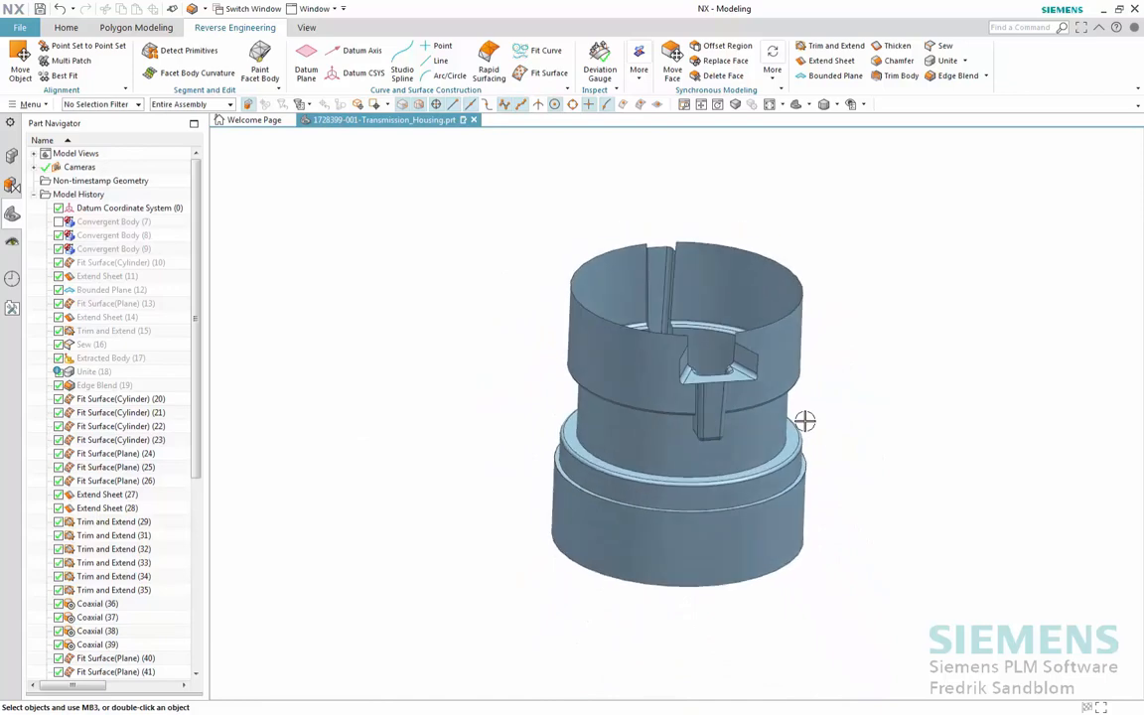
# - Show the convergent housing body again and recolor the bore sheet body dark red
pyautogui.rightClick(125, 236)
pyautogui.click(217, 300)
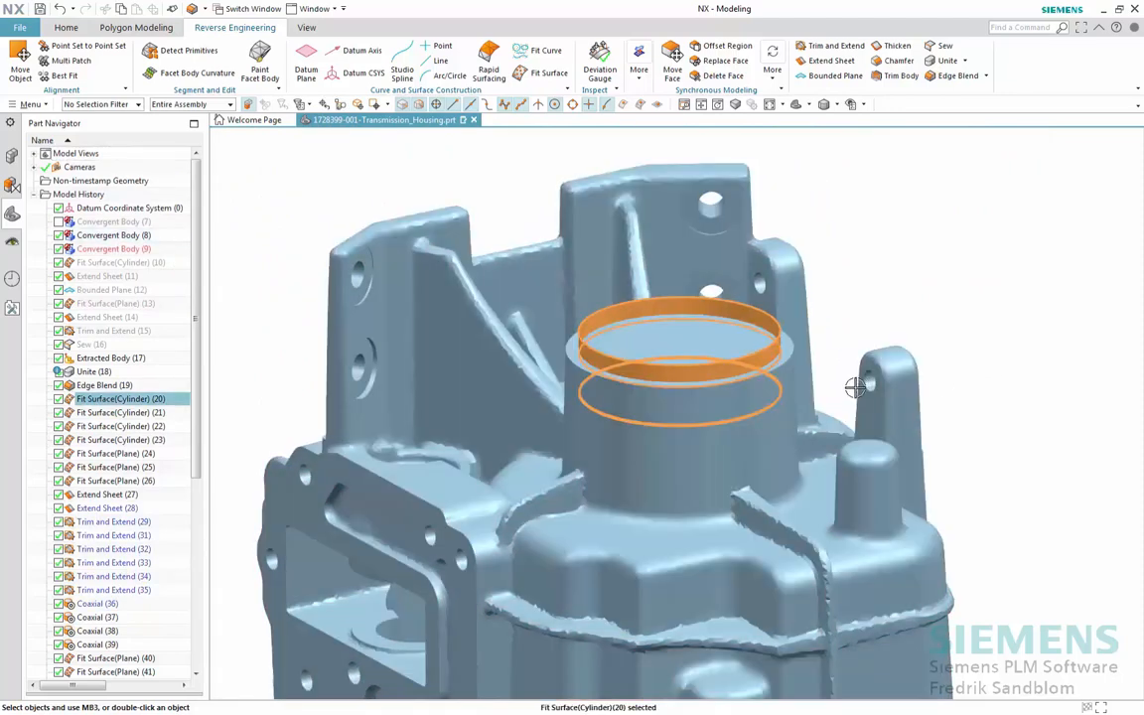
pyautogui.hotkey('ctrl', 'j')
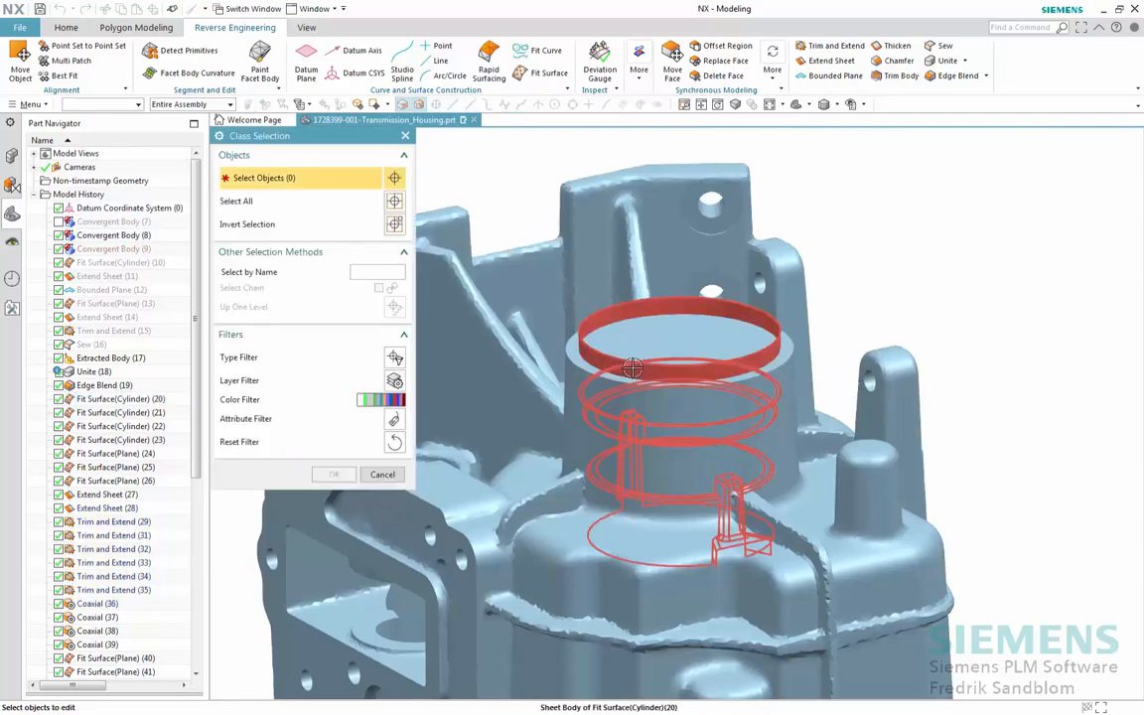
pyautogui.click(633, 368)
pyautogui.middleClick(633, 368)
pyautogui.click(365, 215)
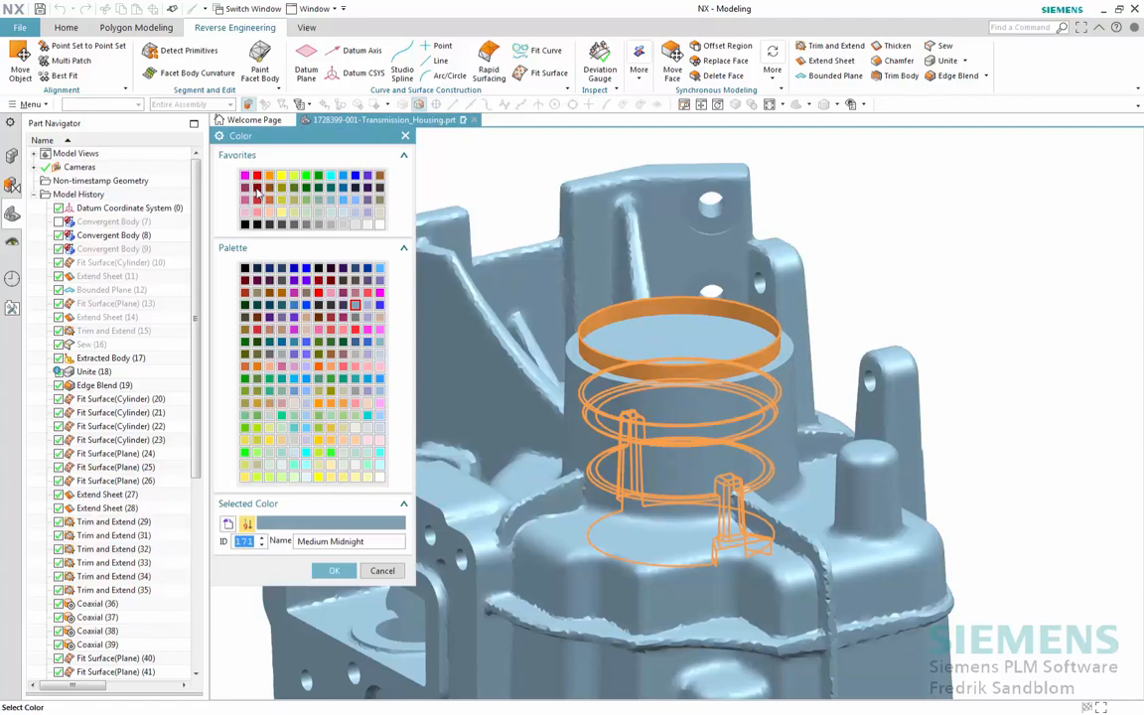
pyautogui.middleClick(900, 262)
pyautogui.moveTo(987, 283); pyautogui.dragTo(805, 222, button='middle')
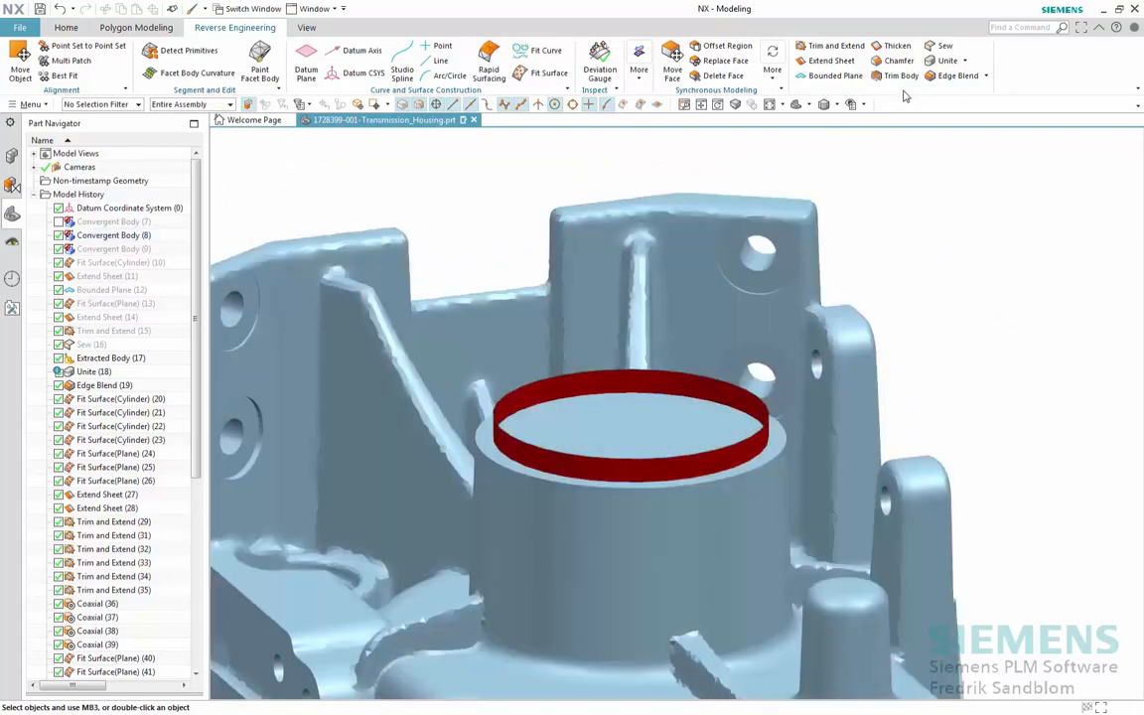
# - Trim the convergent housing body with the dark red bore sheet body, then hide that sheet
pyautogui.click(905, 78)
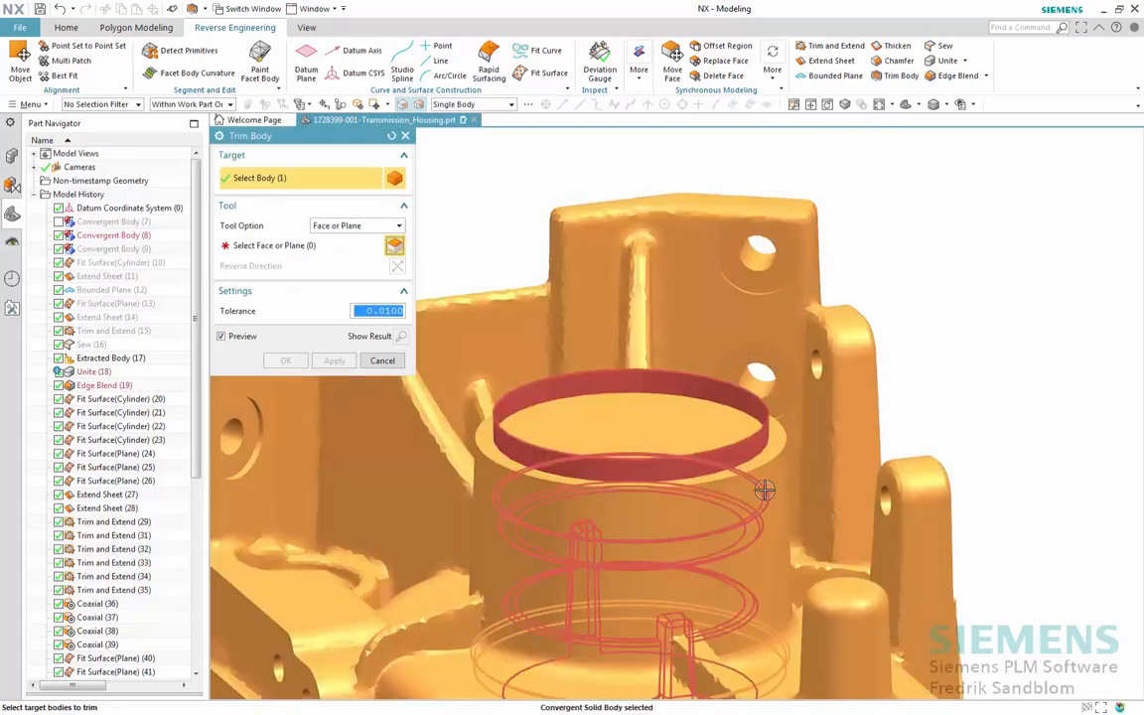
pyautogui.click(764, 493)
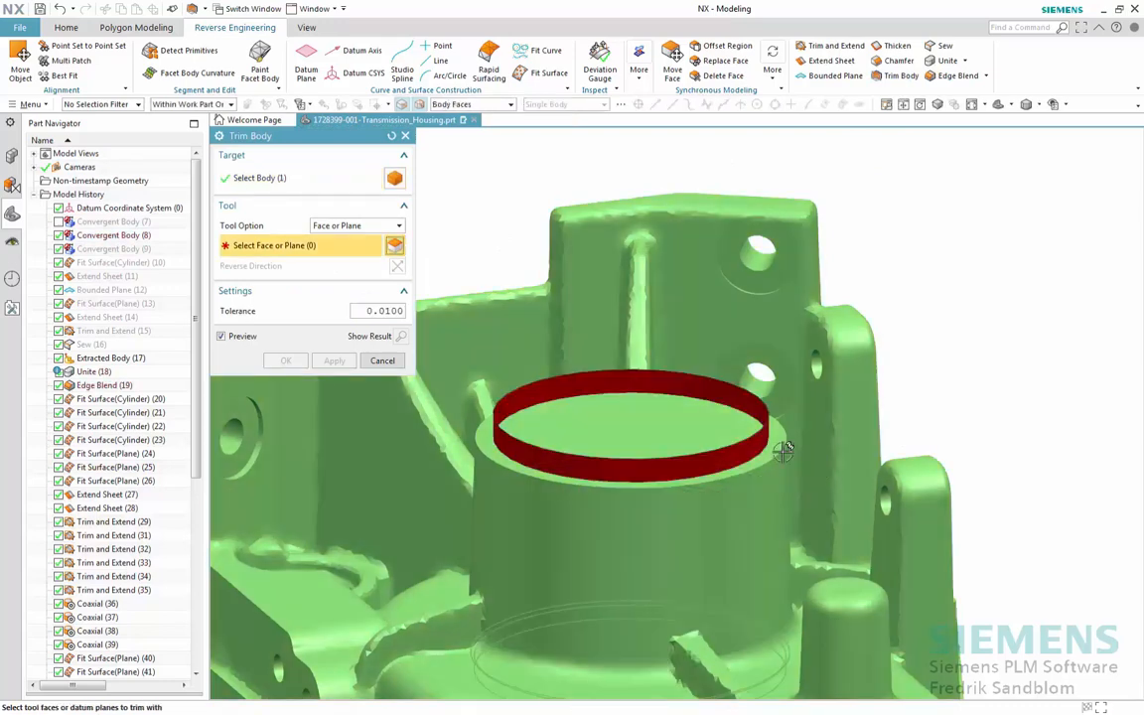
pyautogui.click(751, 442)
pyautogui.moveTo(753, 439); pyautogui.dragTo(774, 449, button='middle')
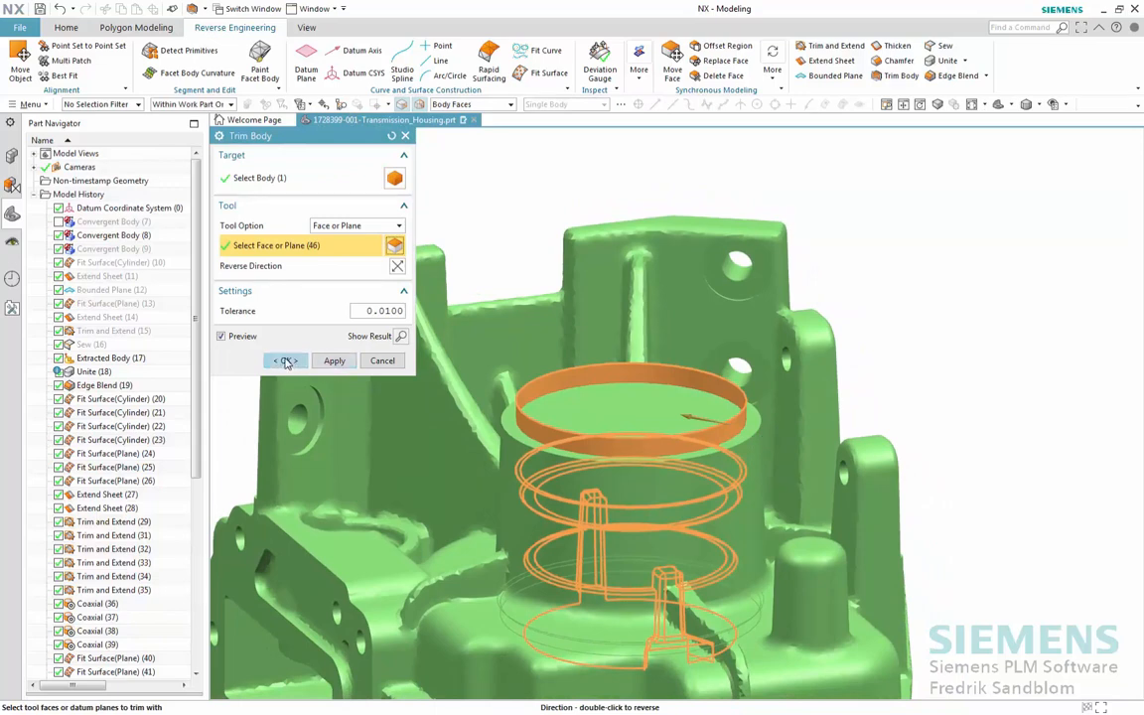
pyautogui.click(286, 360)
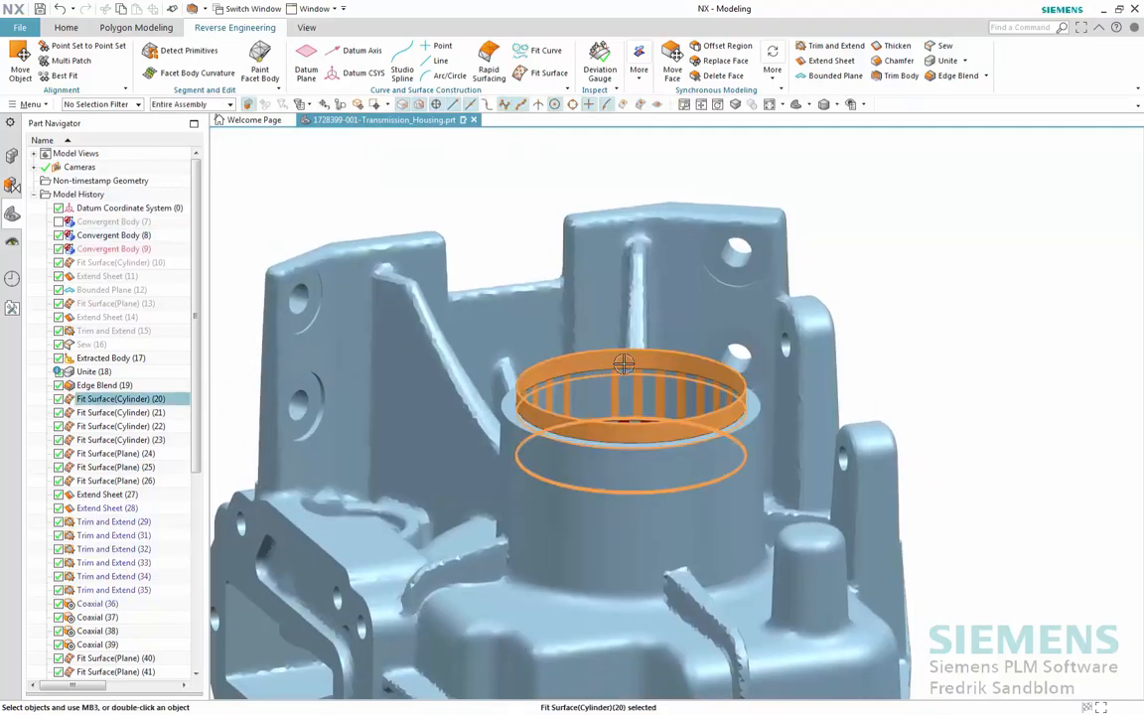
pyautogui.click(638, 359)
pyautogui.hotkey('ctrl', 'b')
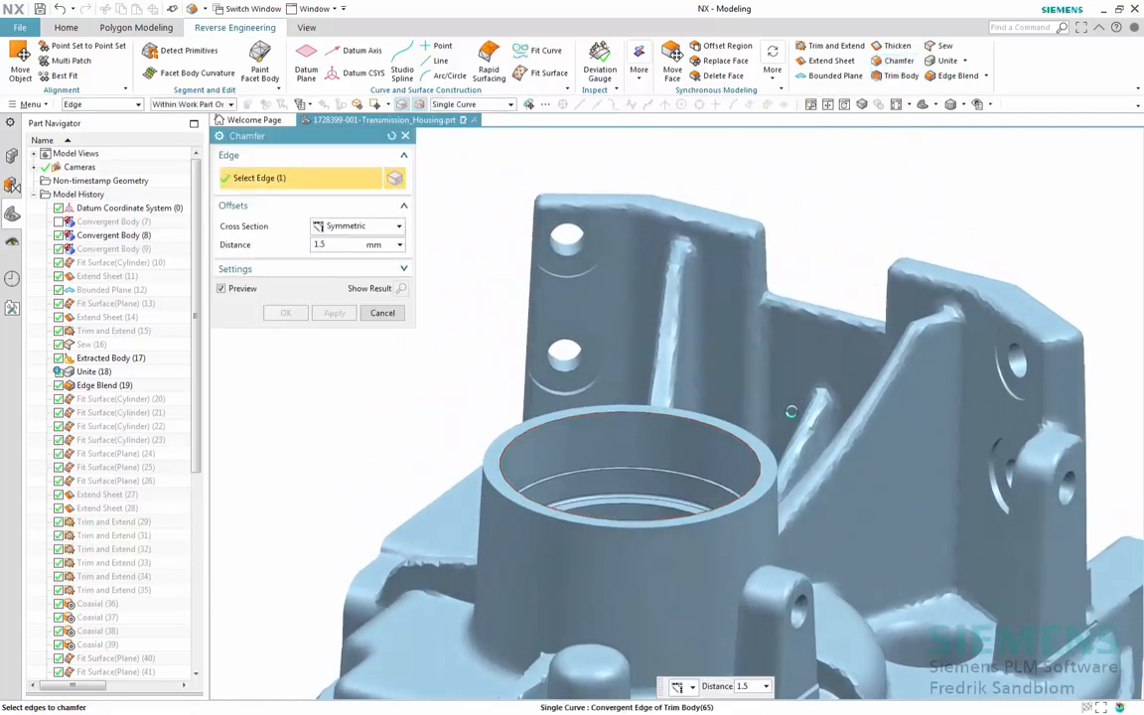
# - Chamfer the bore's mouth edge and the two arc edges at its other end with a symmetric 1.5 mm distance
pyautogui.click(791, 411)
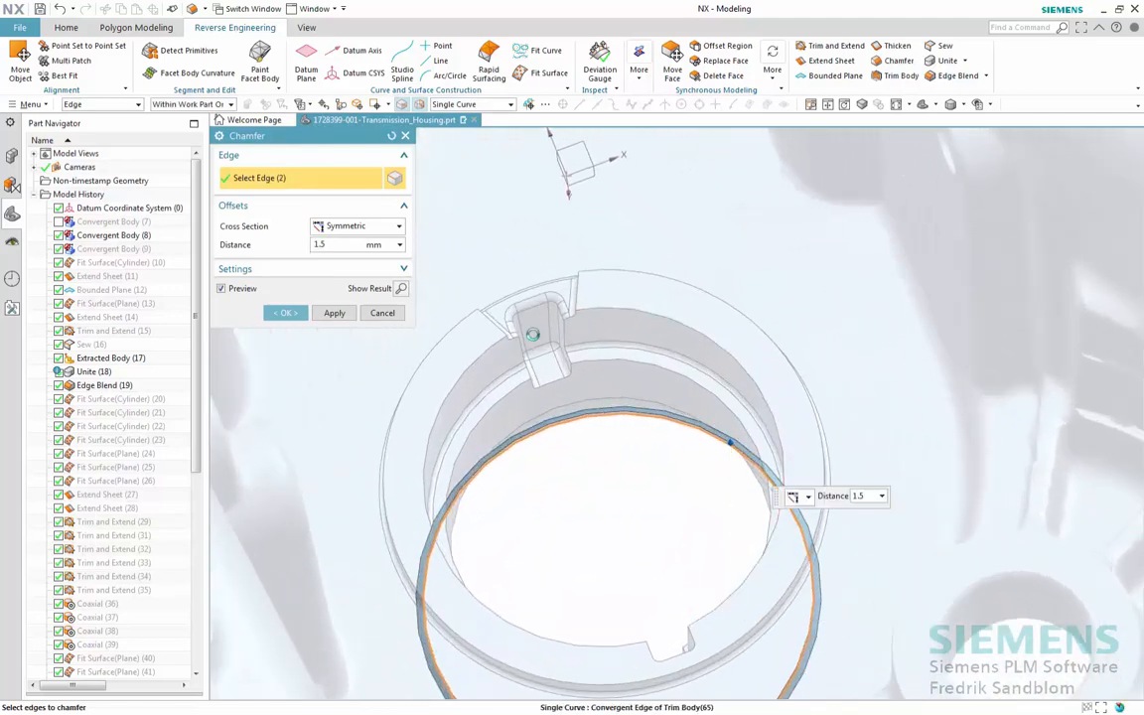
pyautogui.click(657, 314)
pyautogui.click(470, 354)
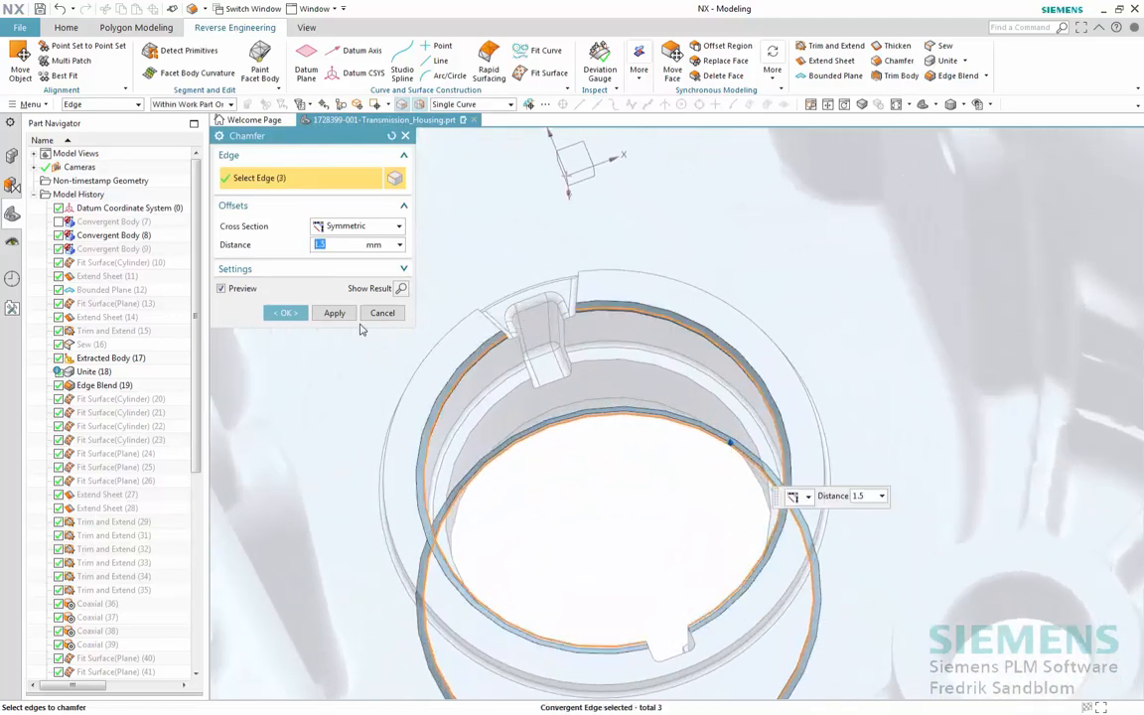
pyautogui.click(285, 313)
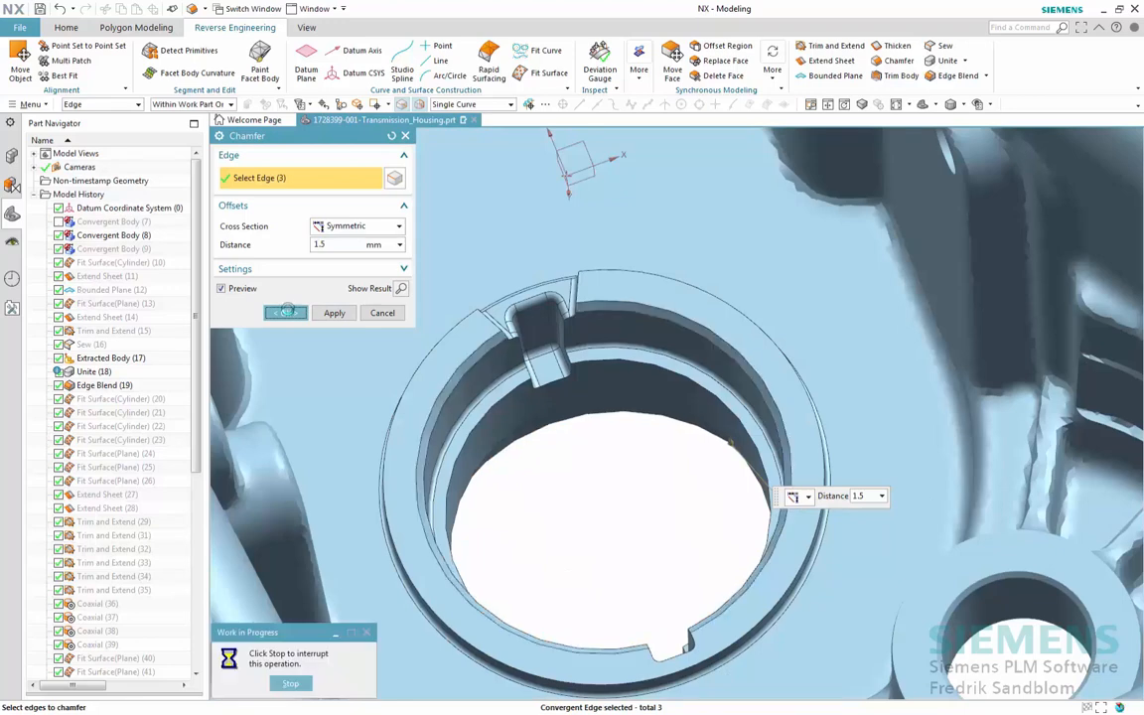
# - Change the display color of the finished housing body to light gray
pyautogui.scroll(-5, 287, 309)
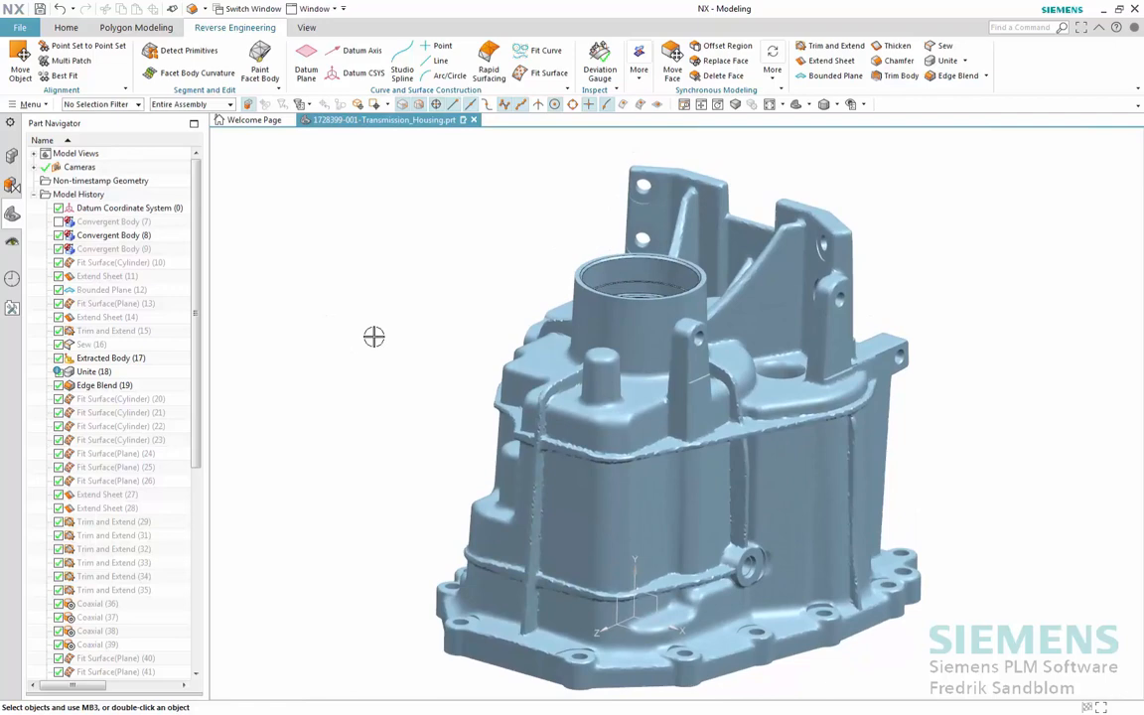
pyautogui.hotkey('ctrl', 'j')
pyautogui.click(551, 351)
pyautogui.middleClick(487, 320)
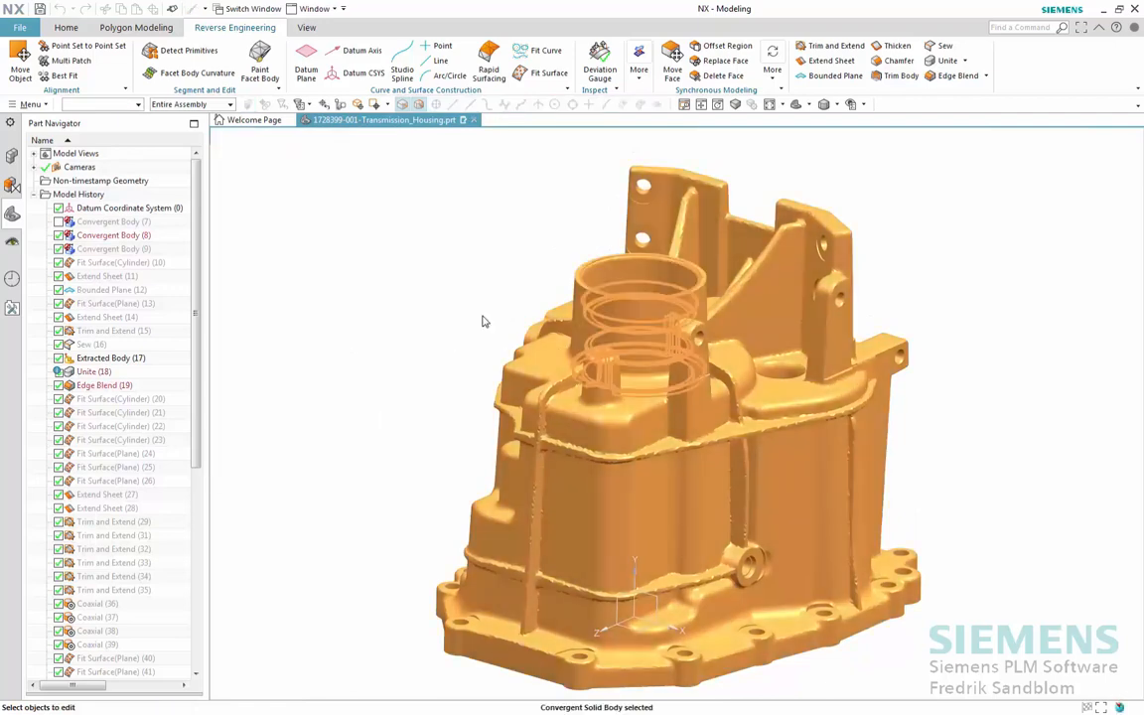
pyautogui.click(369, 198)
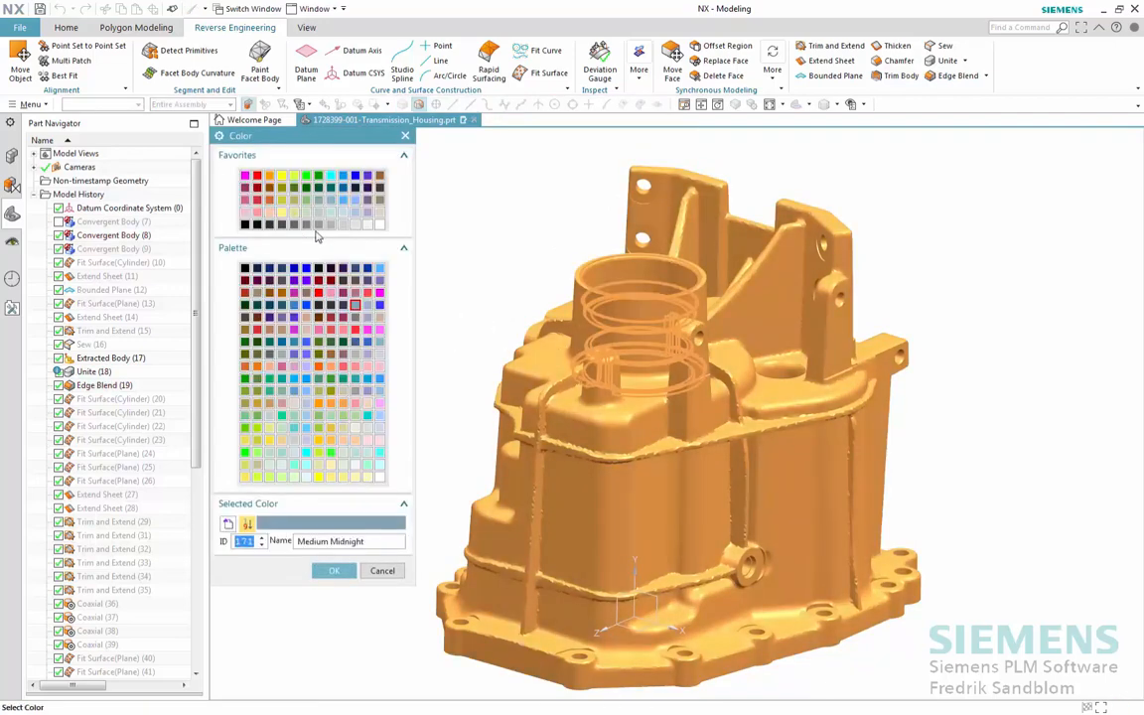
pyautogui.click(305, 211)
pyautogui.middleClick(497, 245)
pyautogui.middleClick(494, 243)
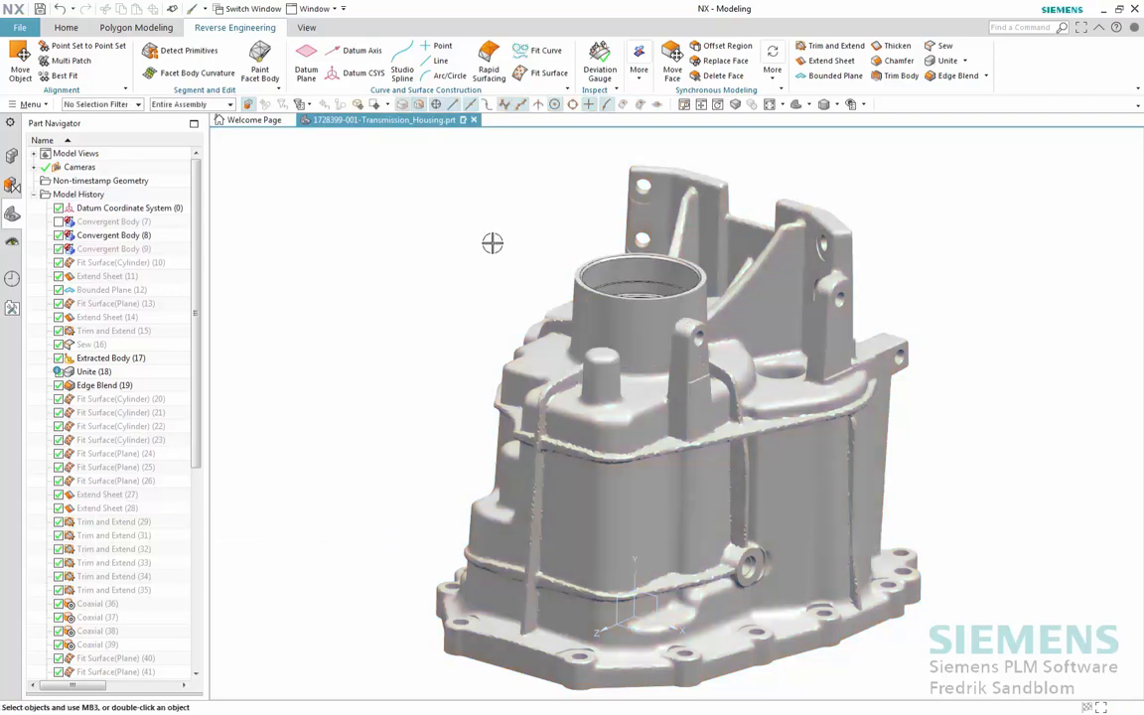
pyautogui.moveTo(480, 250); pyautogui.dragTo(481, 255, button='middle')
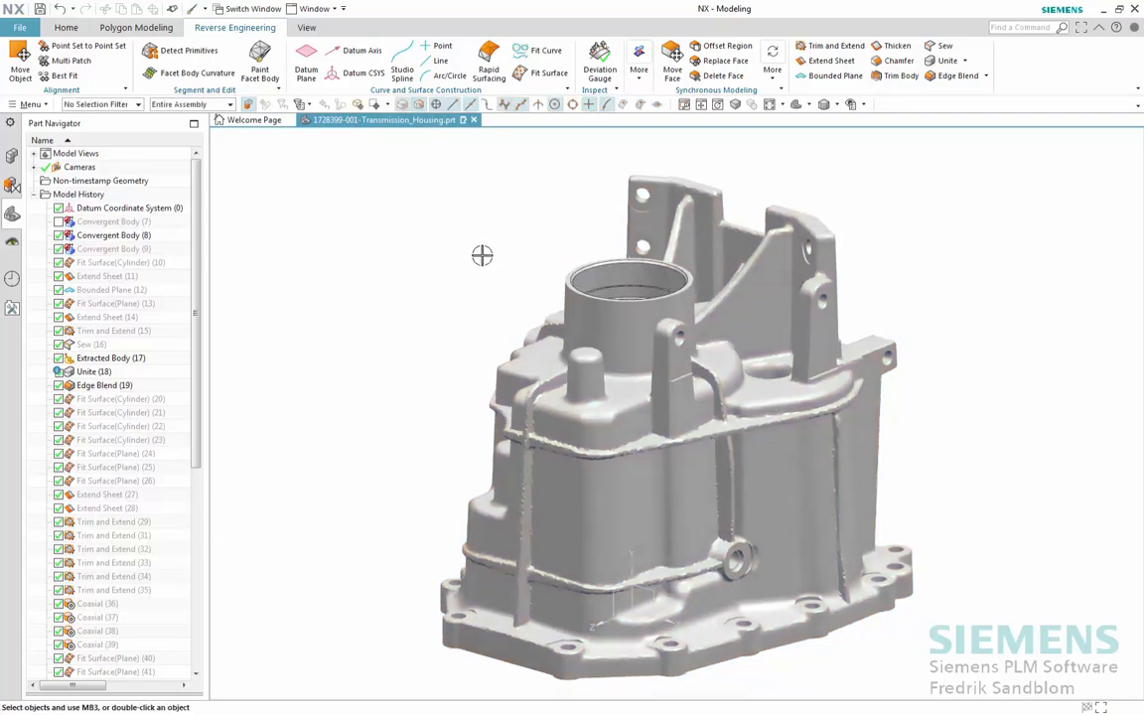